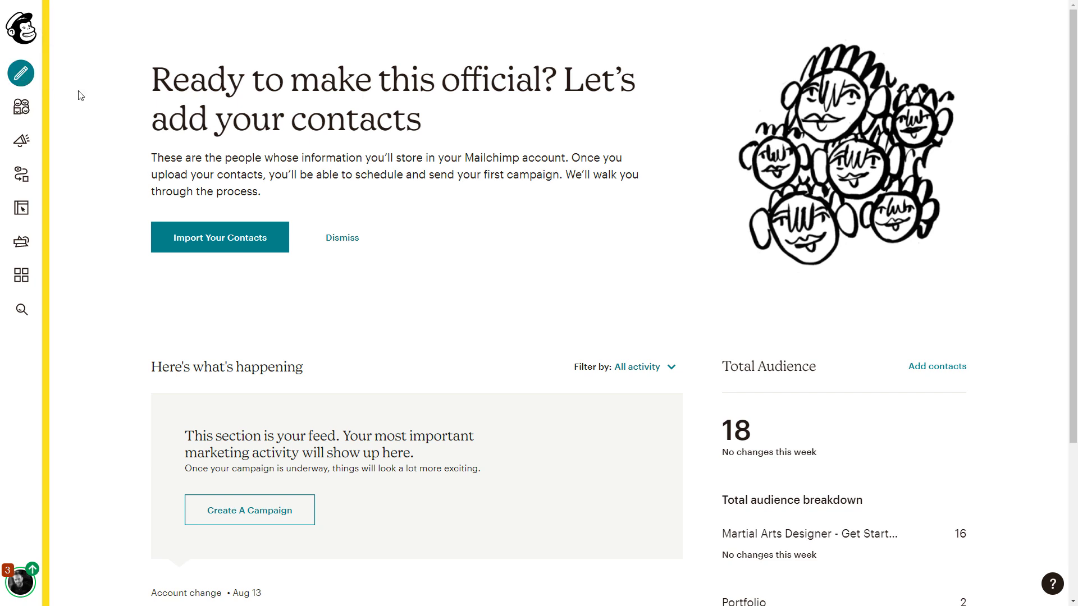
- Create a regular email campaign named Newsletter
left_click(20, 77)
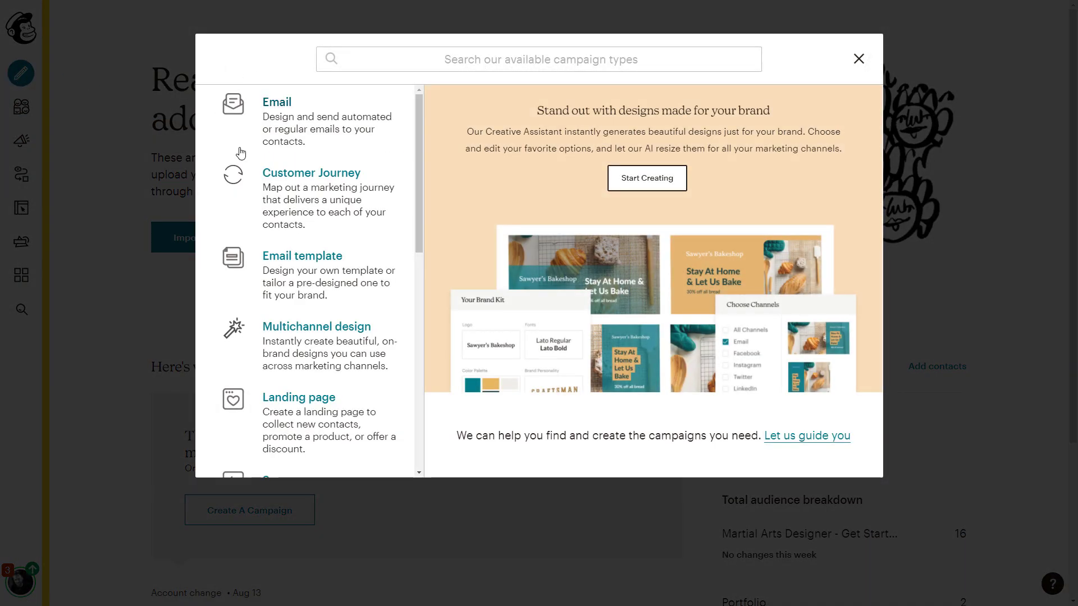
left_click(276, 114)
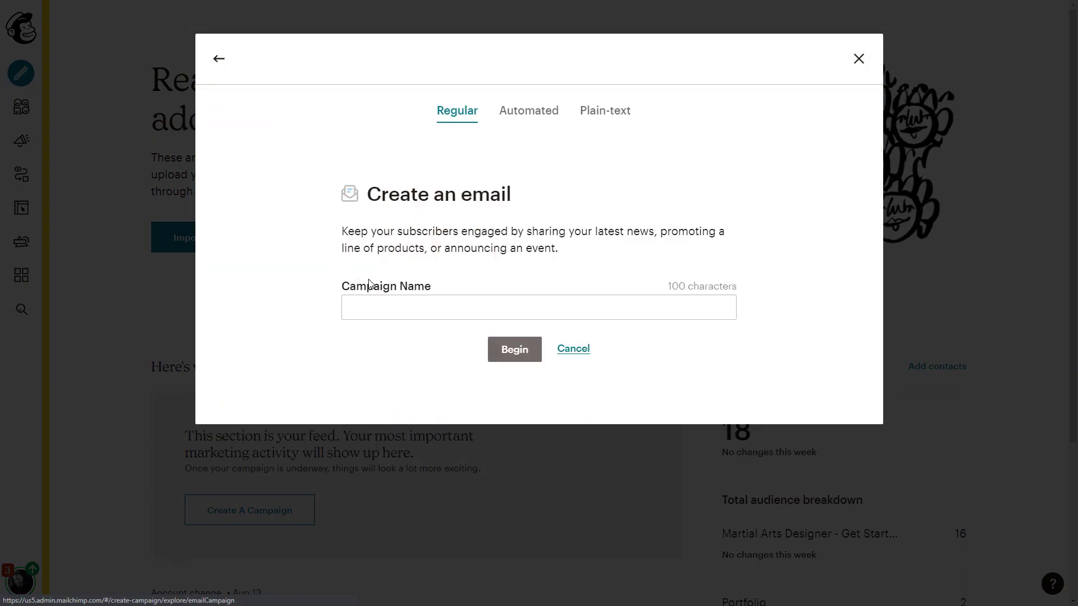
left_click(412, 308)
type("N")
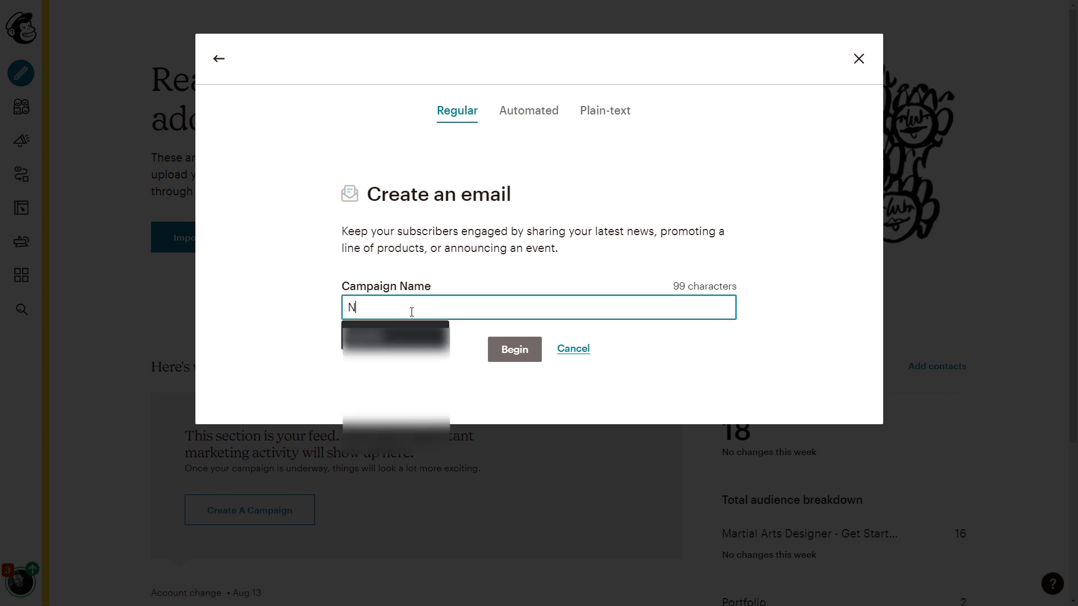
type("ewsletter")
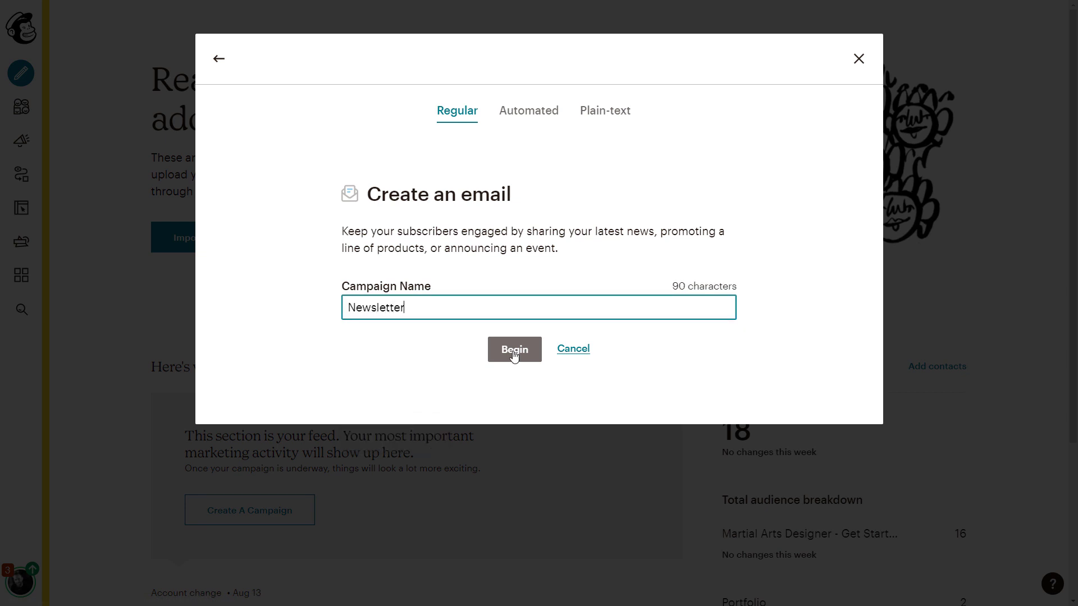
left_click(519, 357)
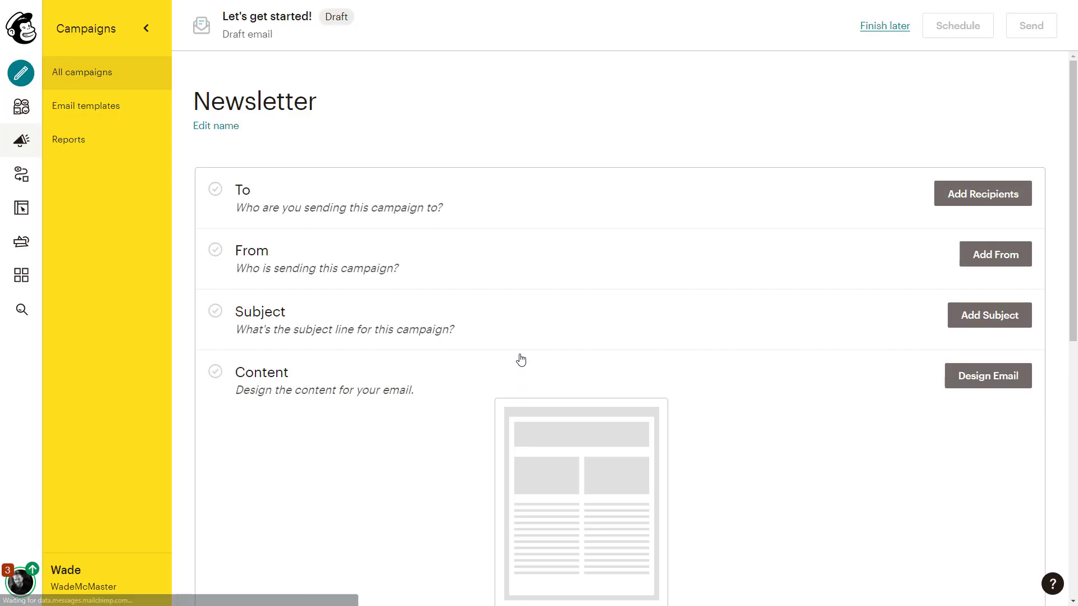
- Set the campaign's recipients to all subscribers in the Portfolio audience and save
left_click(980, 207)
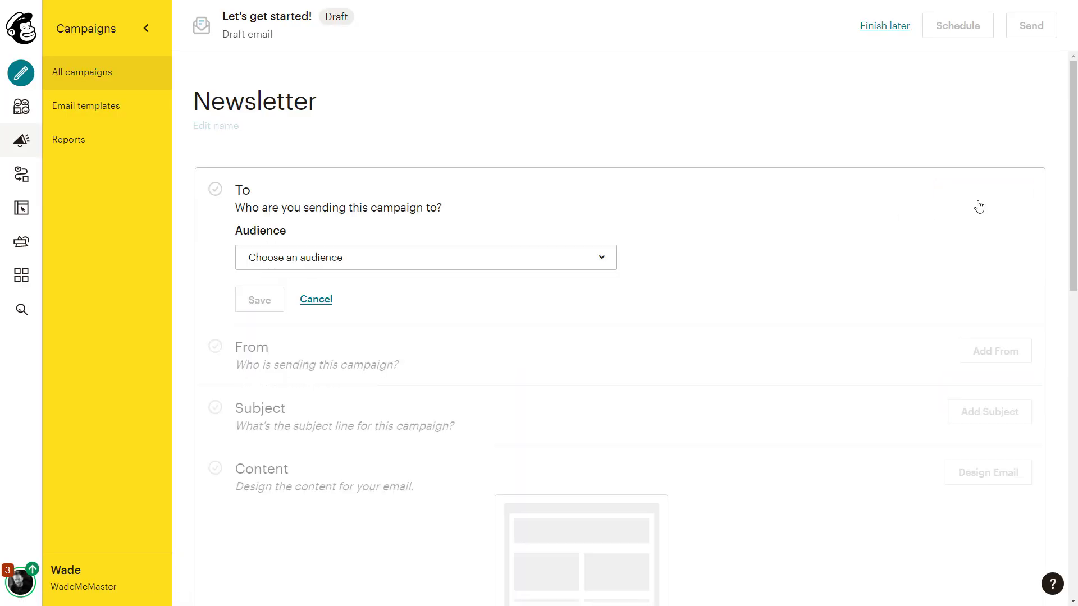
left_click(502, 265)
left_click(331, 376)
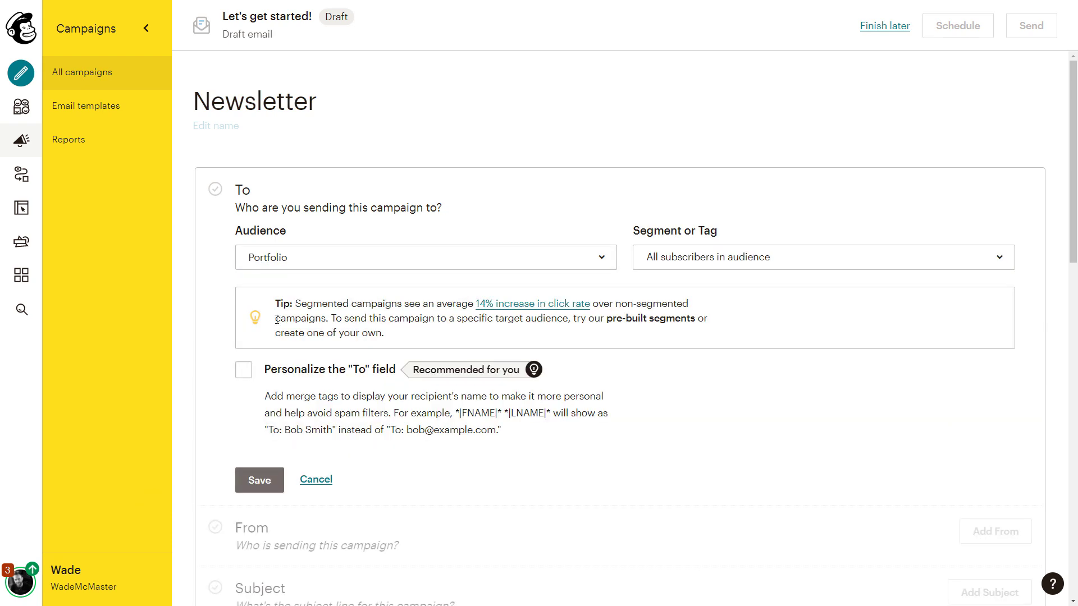
left_click(258, 481)
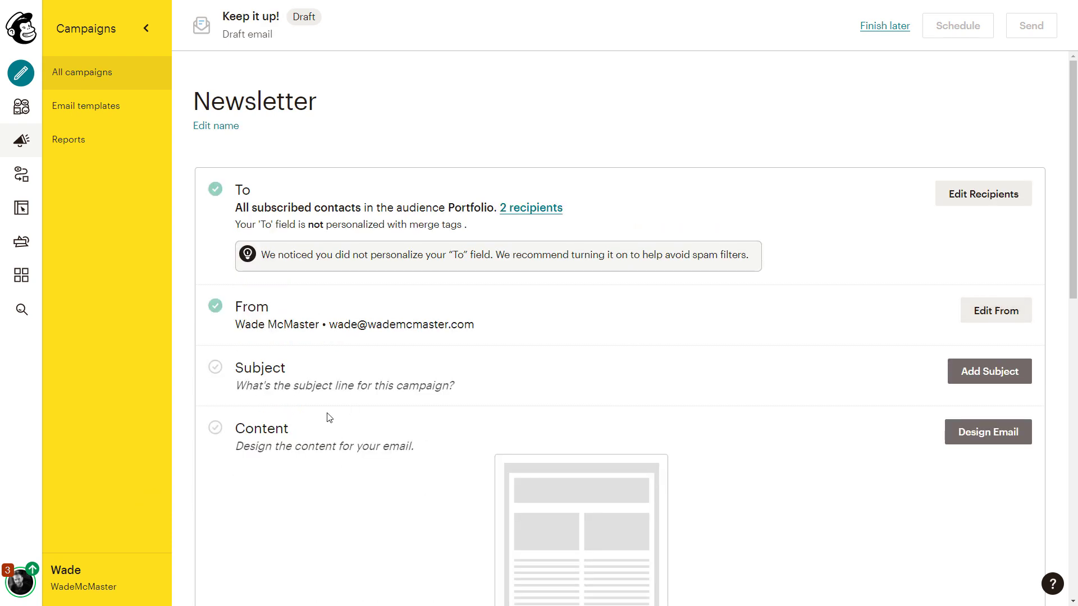
- Enter "This Month's News" as the campaign's subject line
left_click(964, 373)
left_click(350, 459)
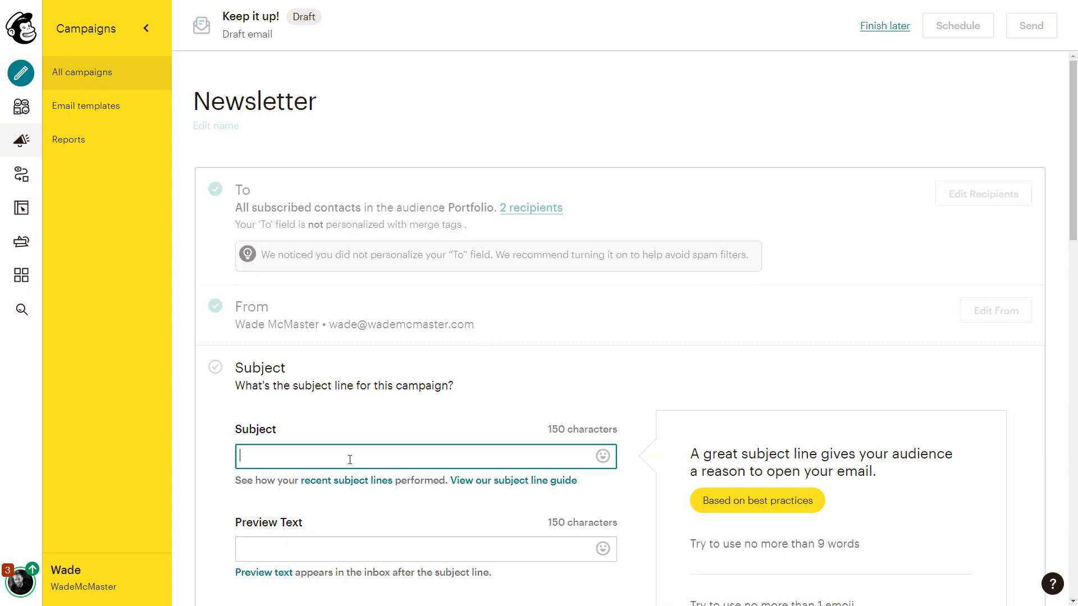
type("This month's News")
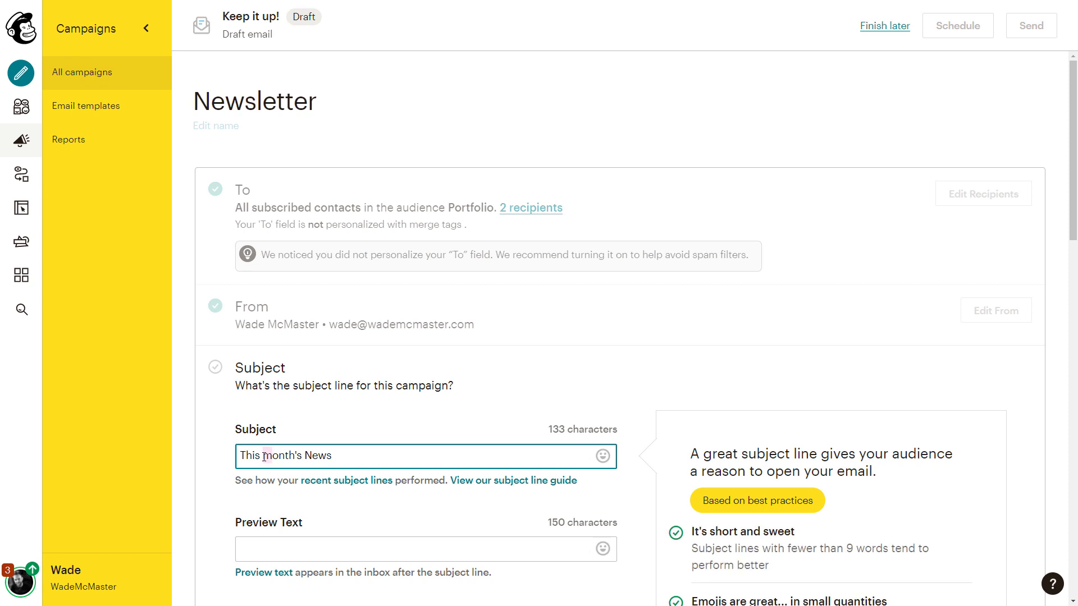
left_click(264, 456)
key("Delete")
type("M")
- Enter "Something BIG is coming!" as the preview text and save the subject section
left_click(353, 555)
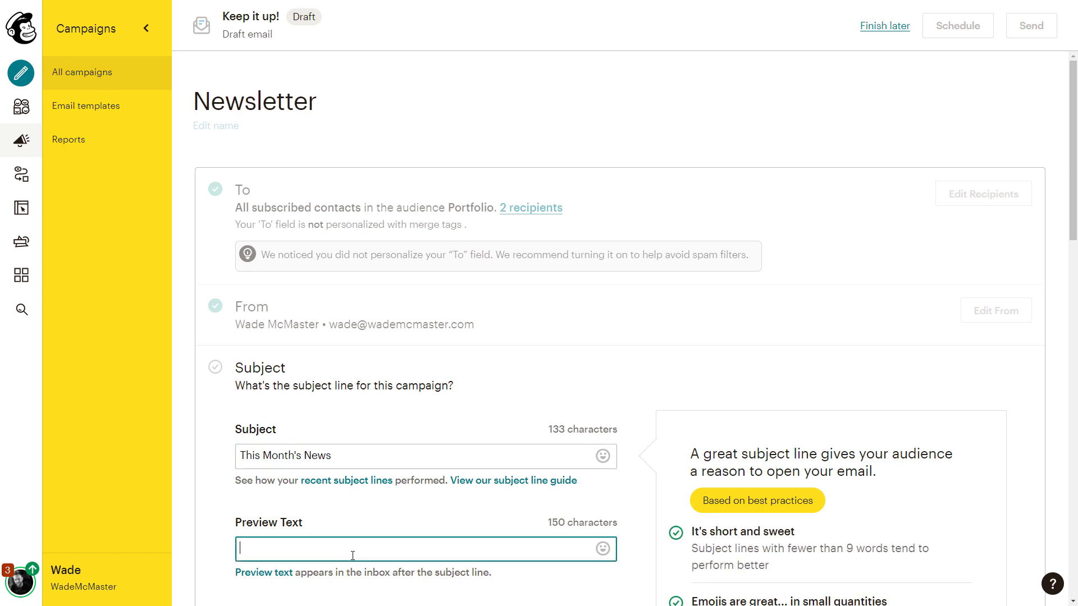
type("Something BIG is coming!")
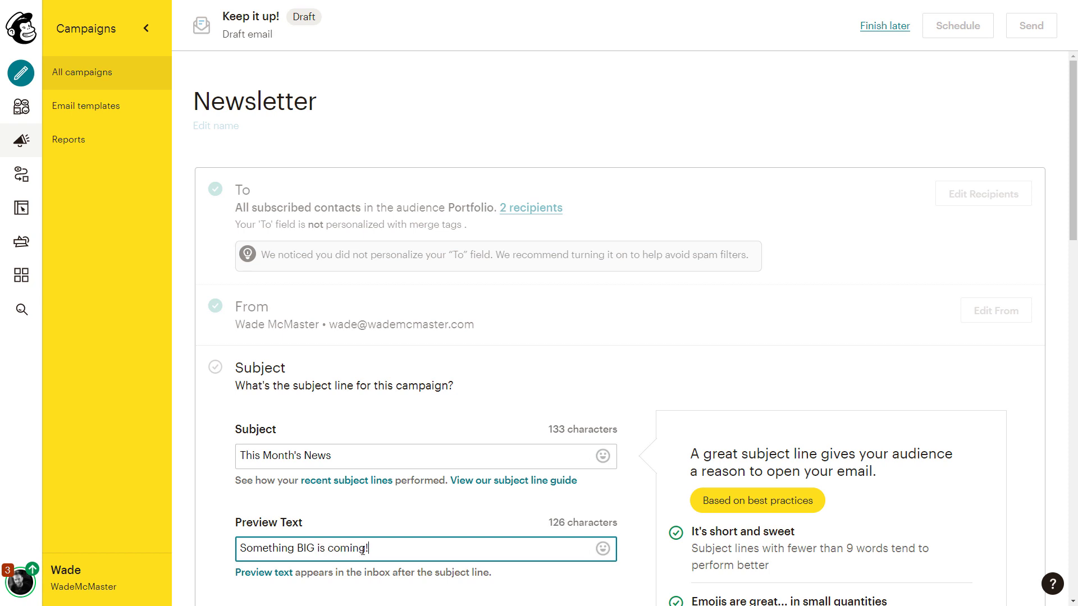
scroll(512, 359, "down", 3)
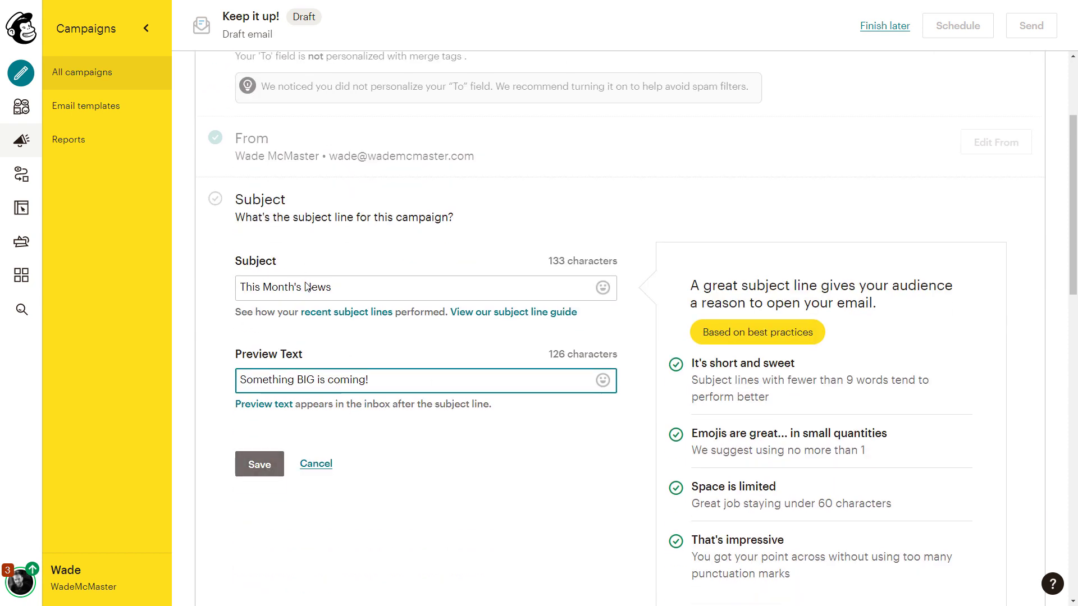
left_click(266, 464)
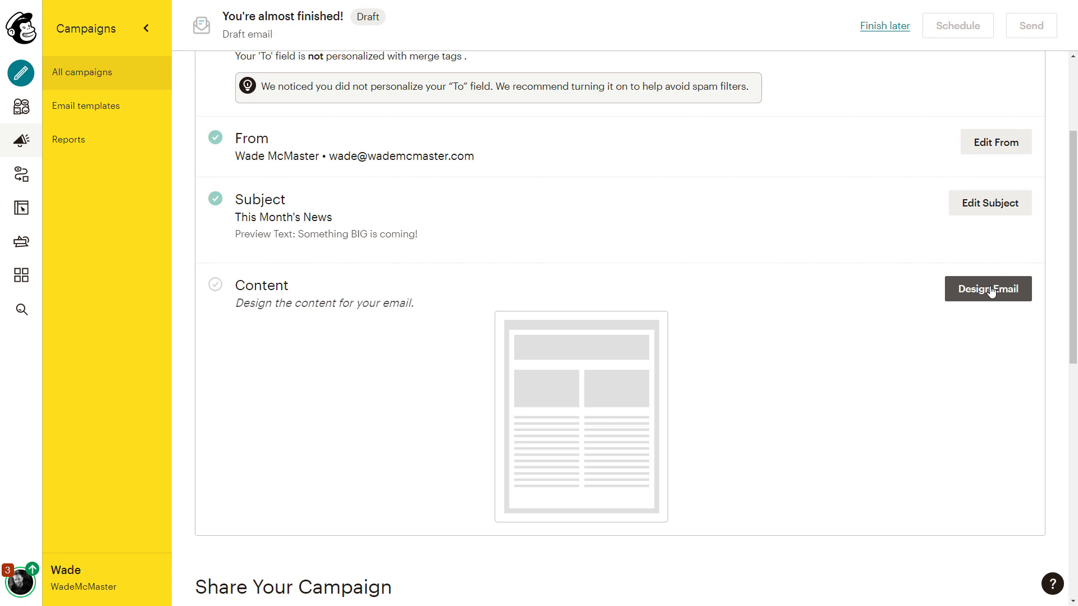
- Open the email designer for the campaign's content and look over the default layout
left_click(991, 292)
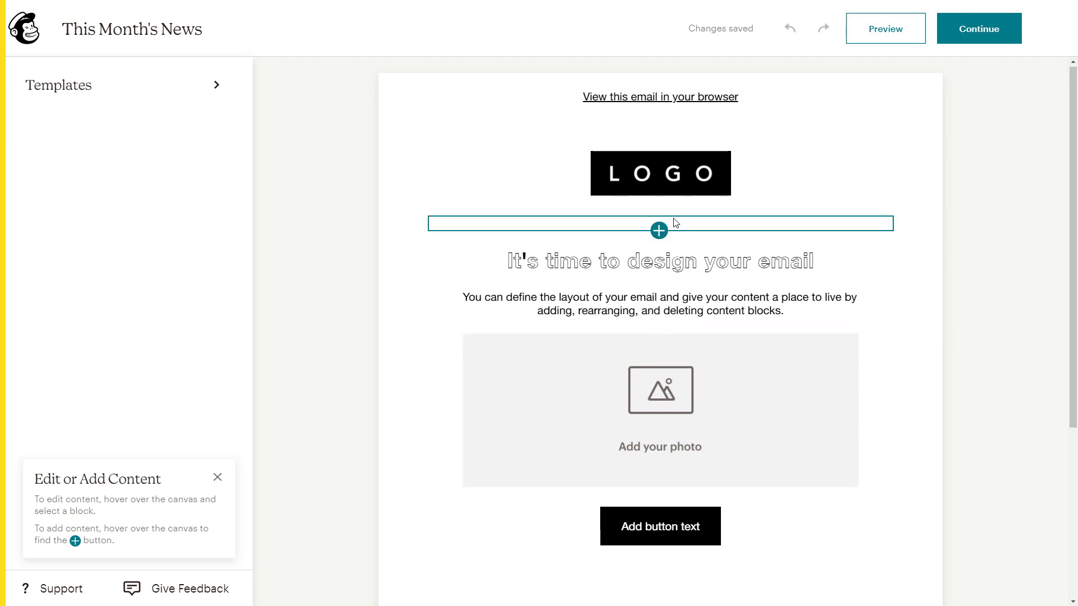
scroll(675, 223, "down", 5)
scroll(898, 465, "up", 5)
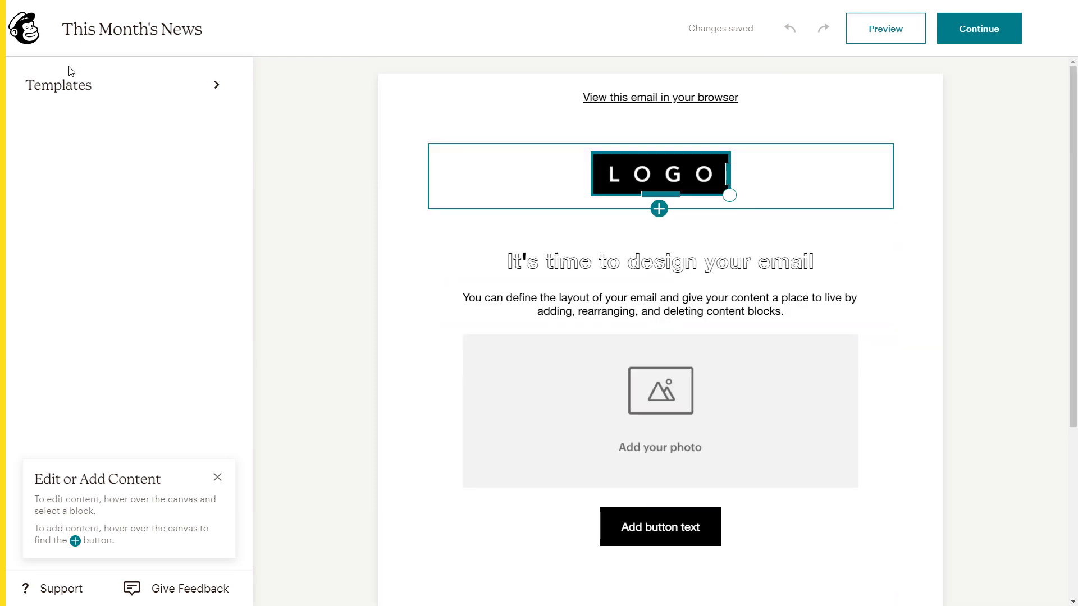
- Look through the prebuilt email templates and return to the layout without applying one
left_click(48, 94)
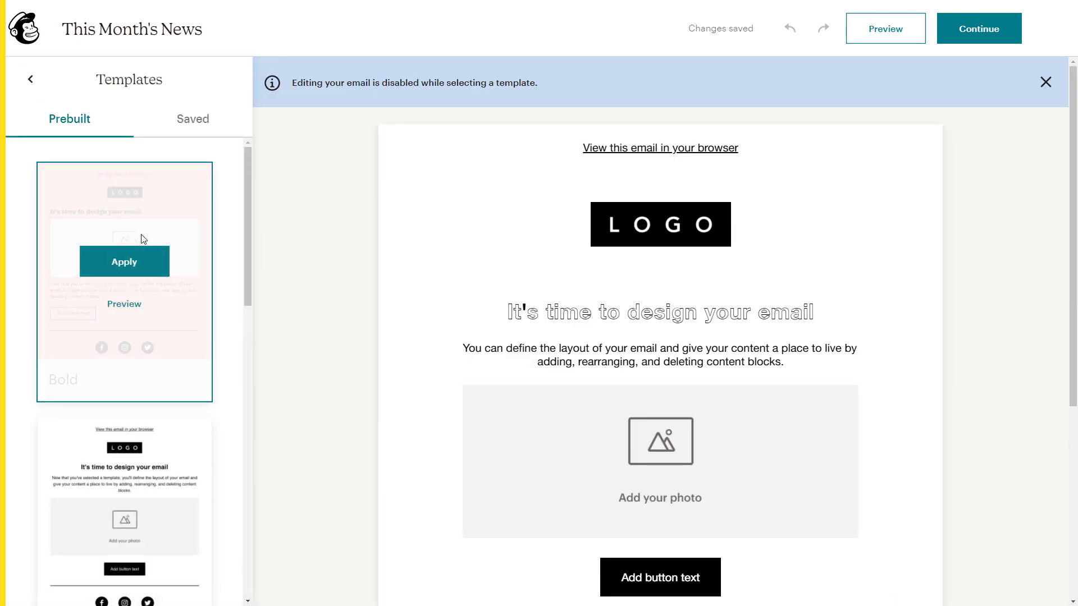
left_click_drag(249, 217, 281, 161)
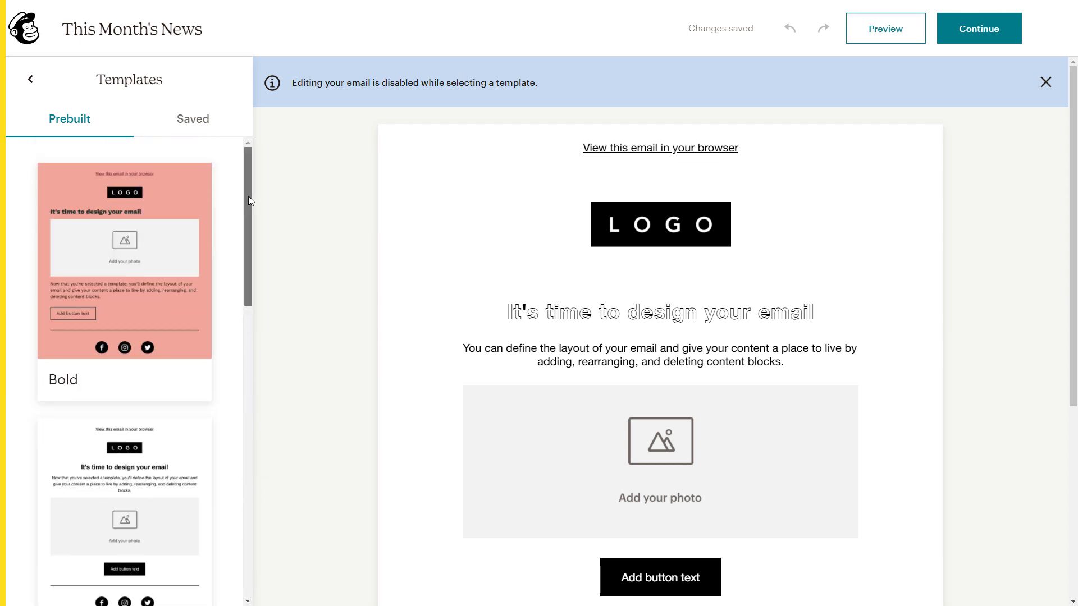
left_click_drag(248, 196, 298, 522)
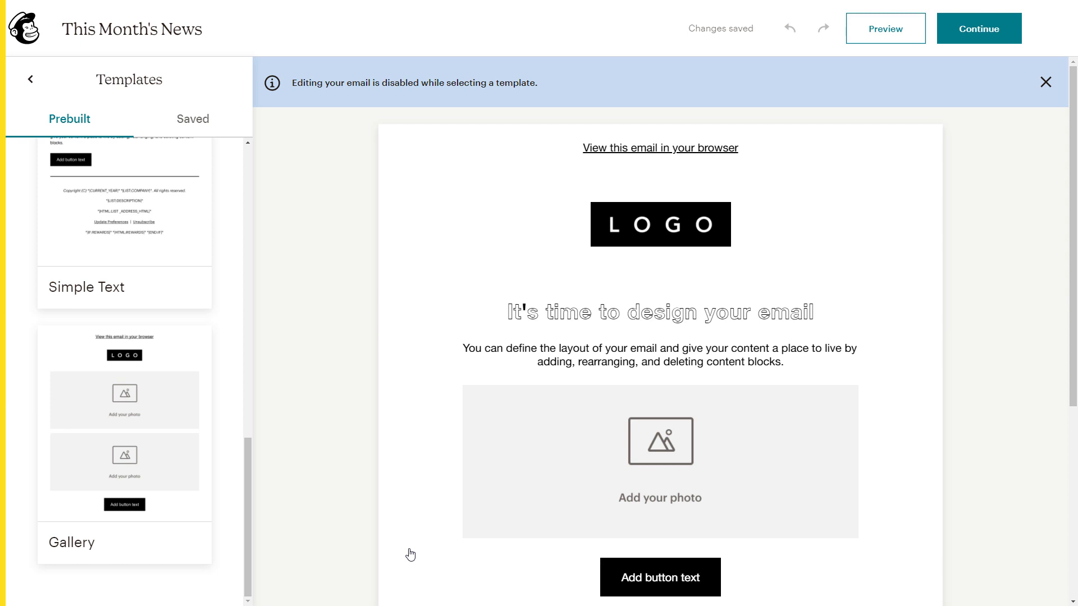
left_click_drag(248, 456, 288, 186)
left_click(30, 80)
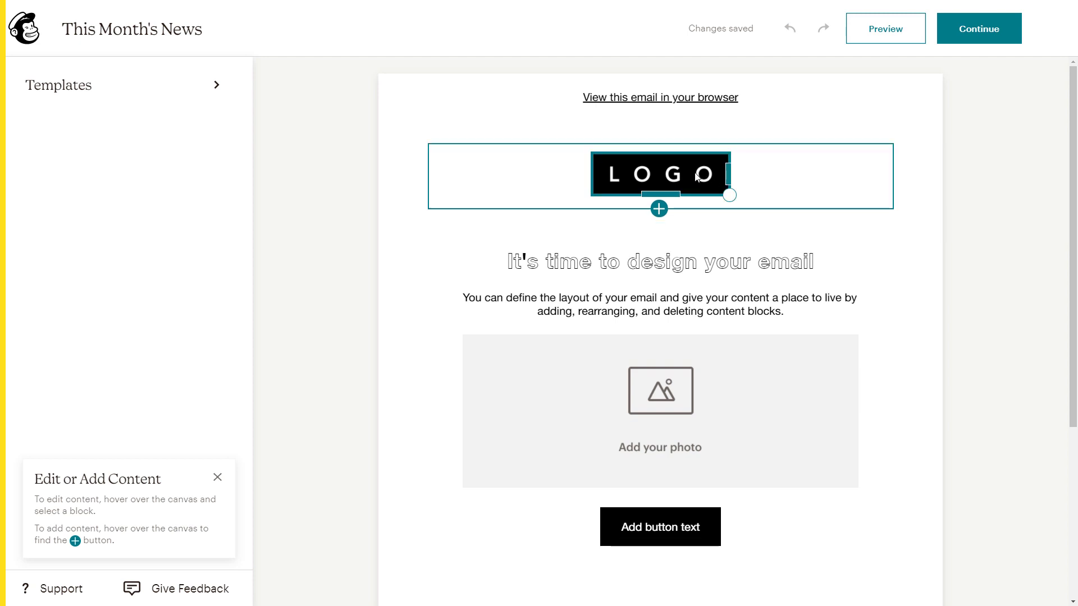
- Upload White-Landscape-1.jpg as the email's logo and shrink it to a little over half of its block's width
scroll(710, 292, "down", 3)
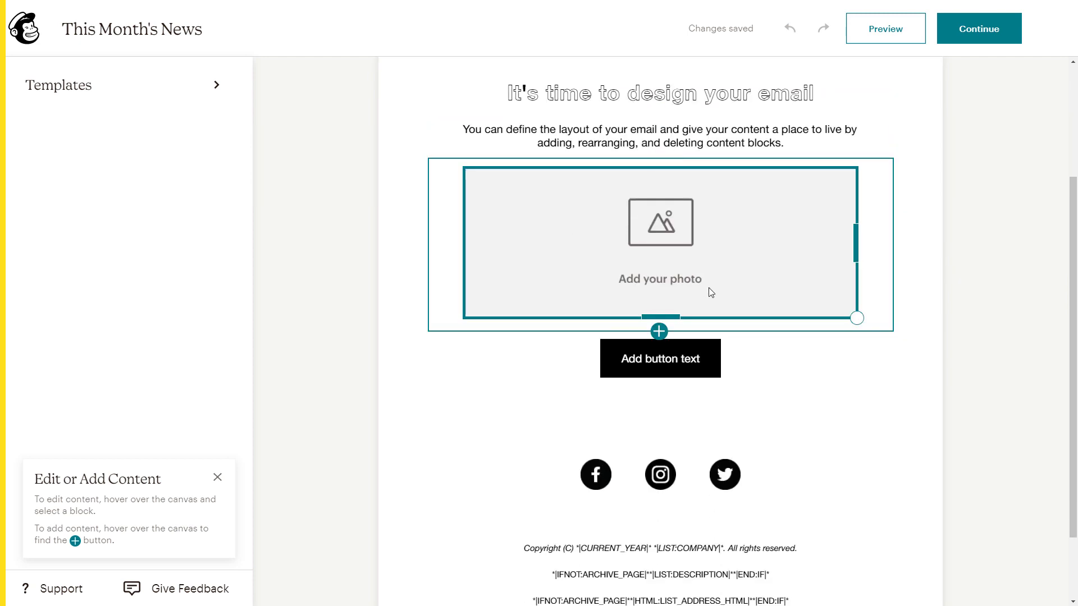
left_click(710, 292)
scroll(596, 203, "up", 3)
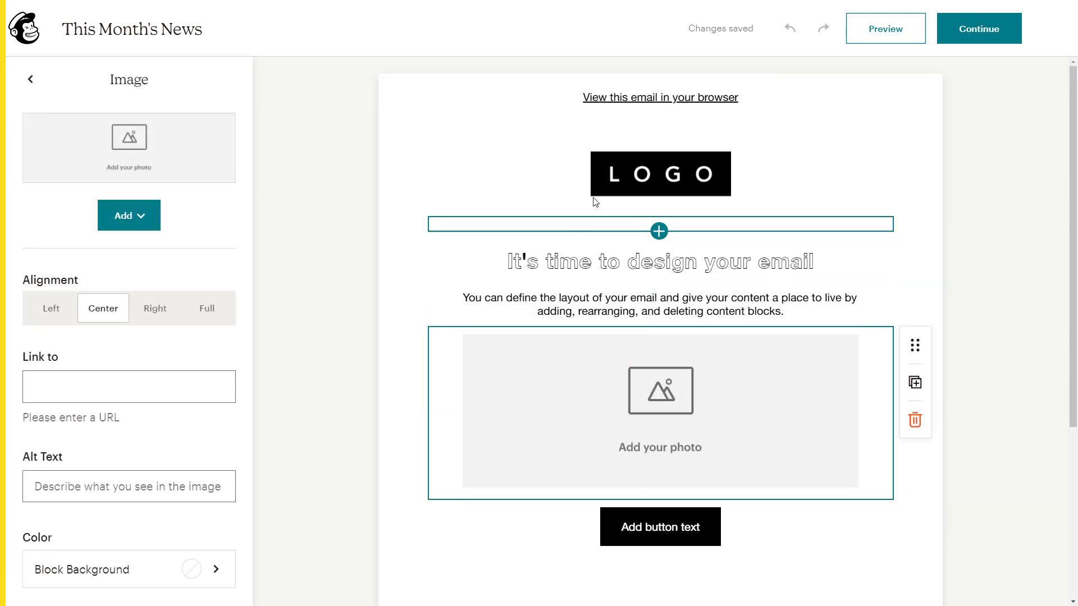
left_click(596, 202)
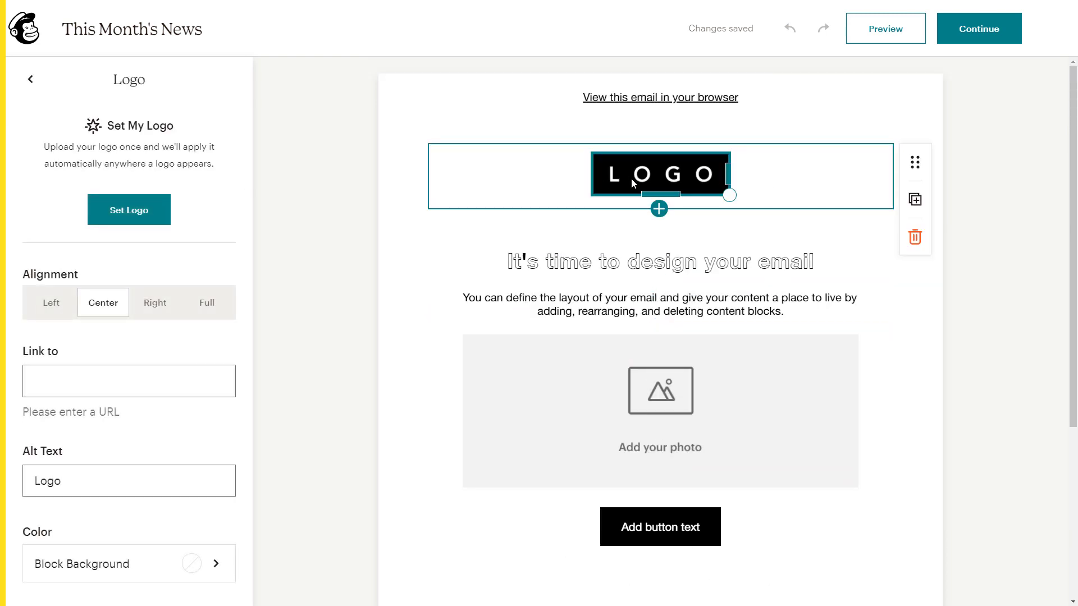
left_click(139, 217)
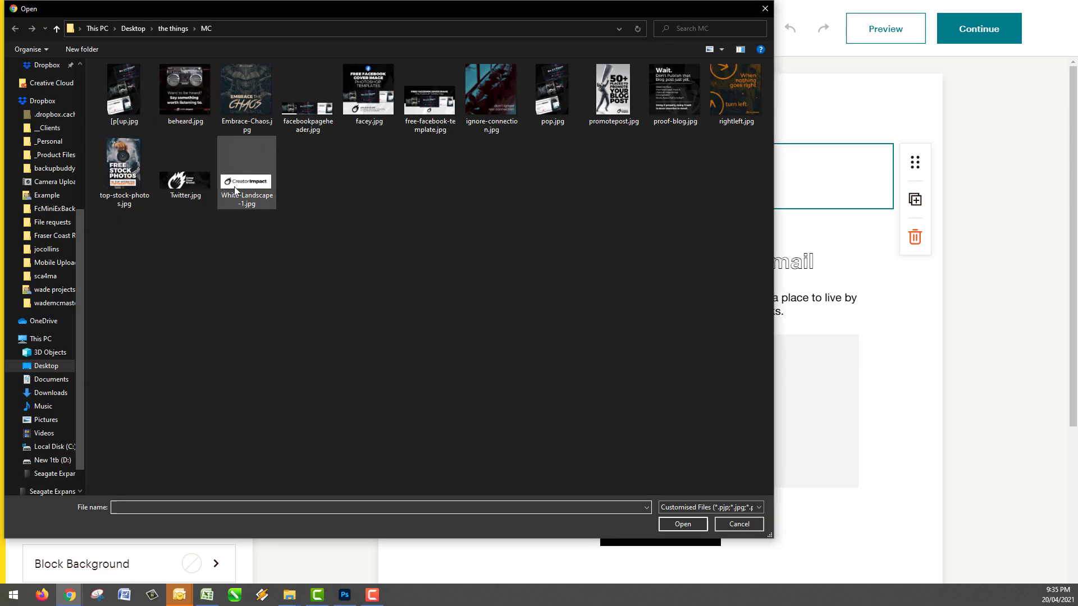
left_click(234, 190)
left_click(695, 524)
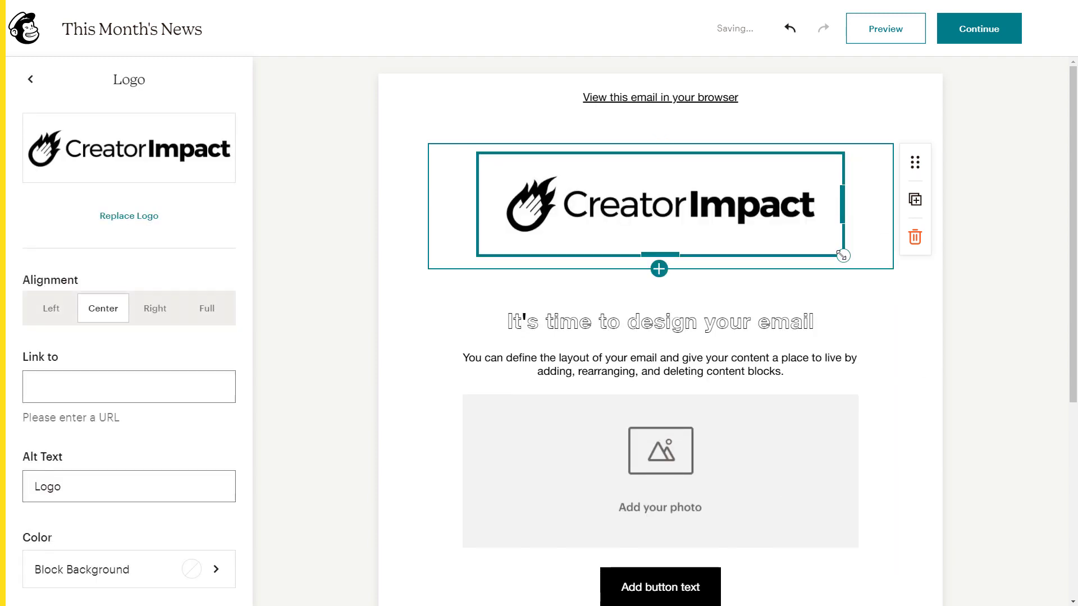
left_click_drag(818, 246, 724, 218)
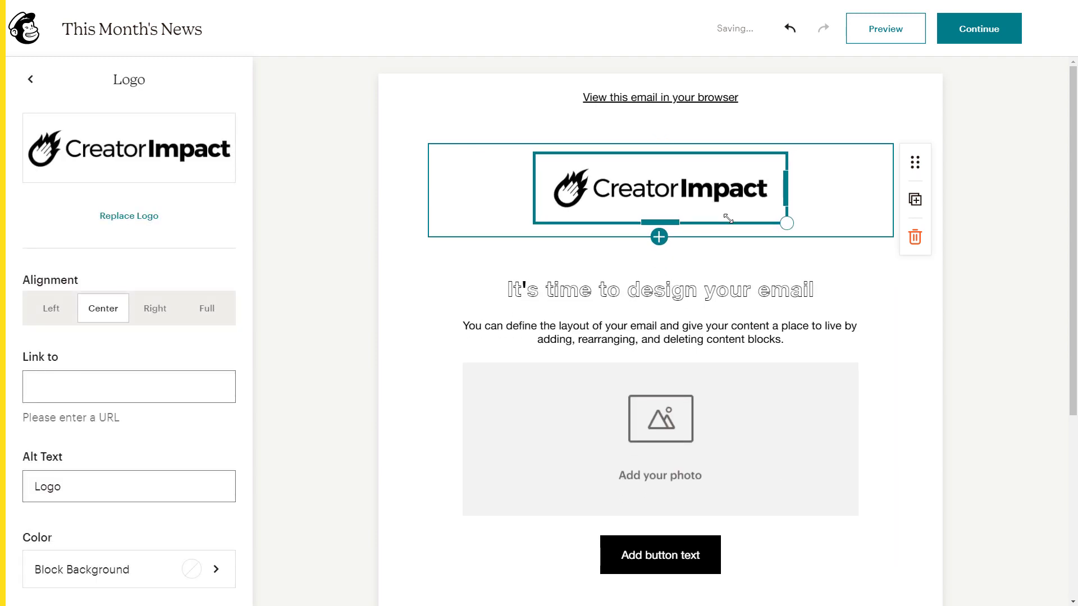
left_click(126, 388)
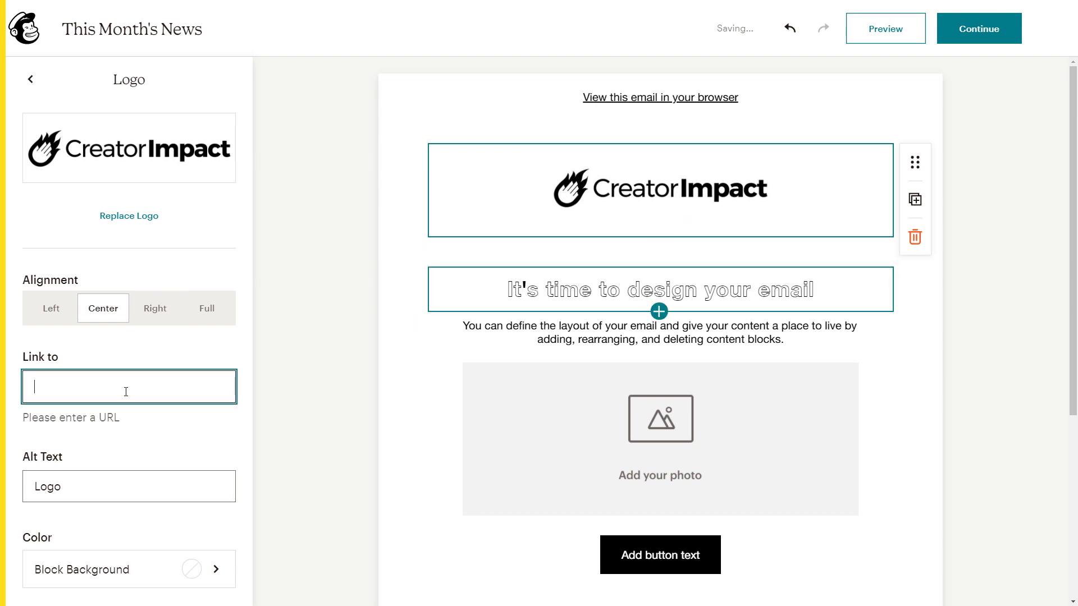
type("https:/")
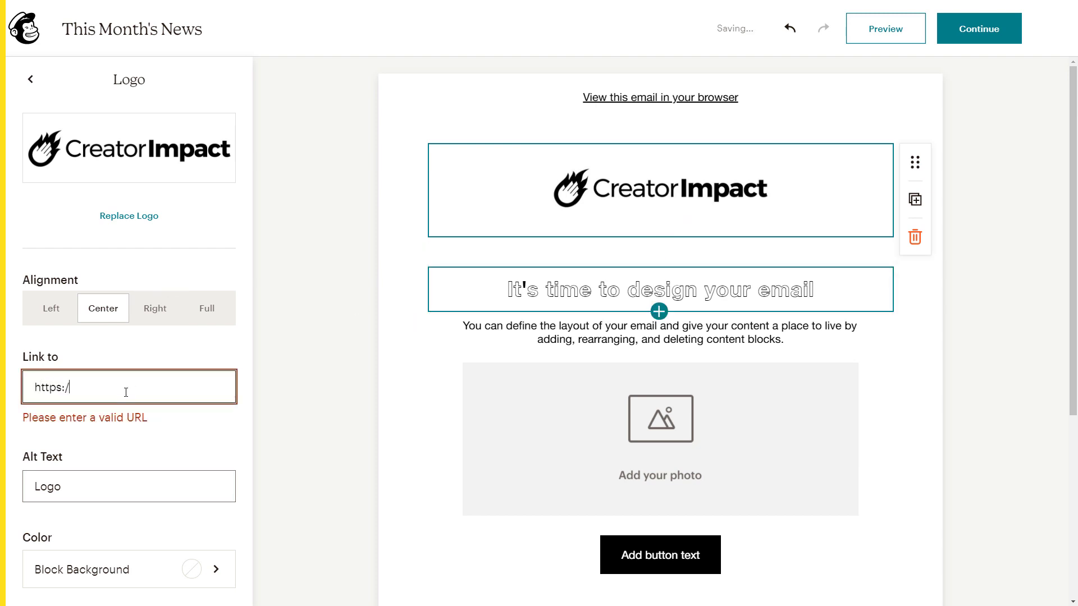
type("/www.c")
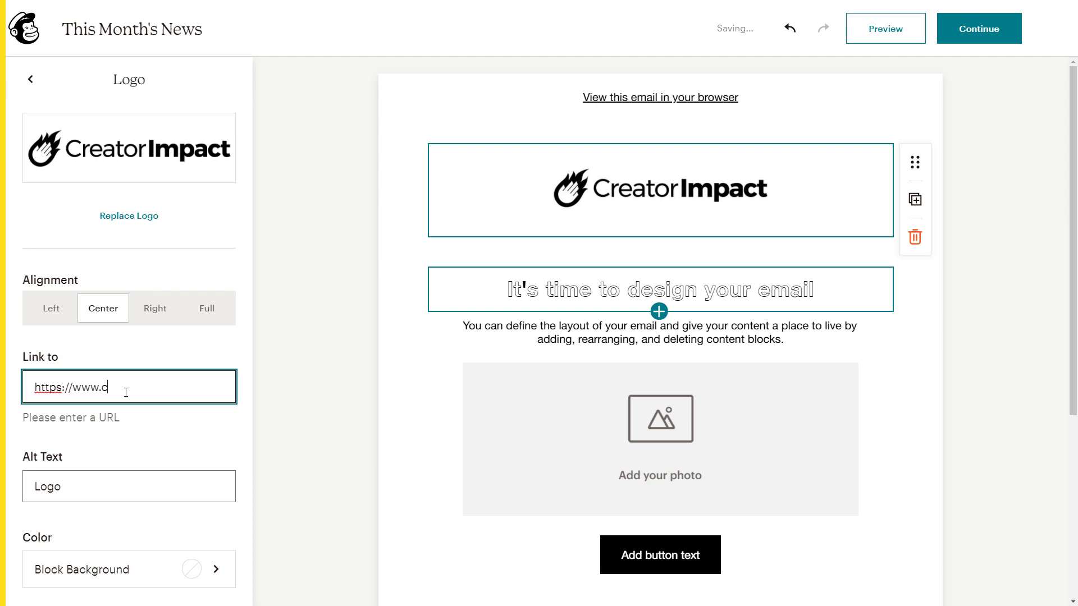
type("reatorimpact.com")
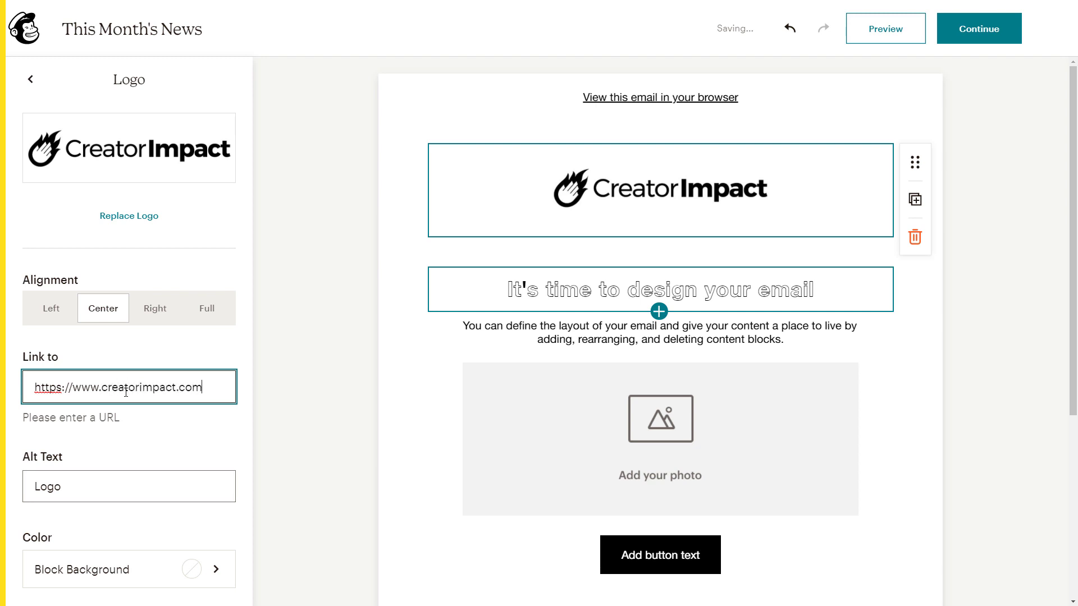
- Try the logo's other alignments, set it back to Center, and shrink it to about two-thirds of its block's width
left_click(45, 311)
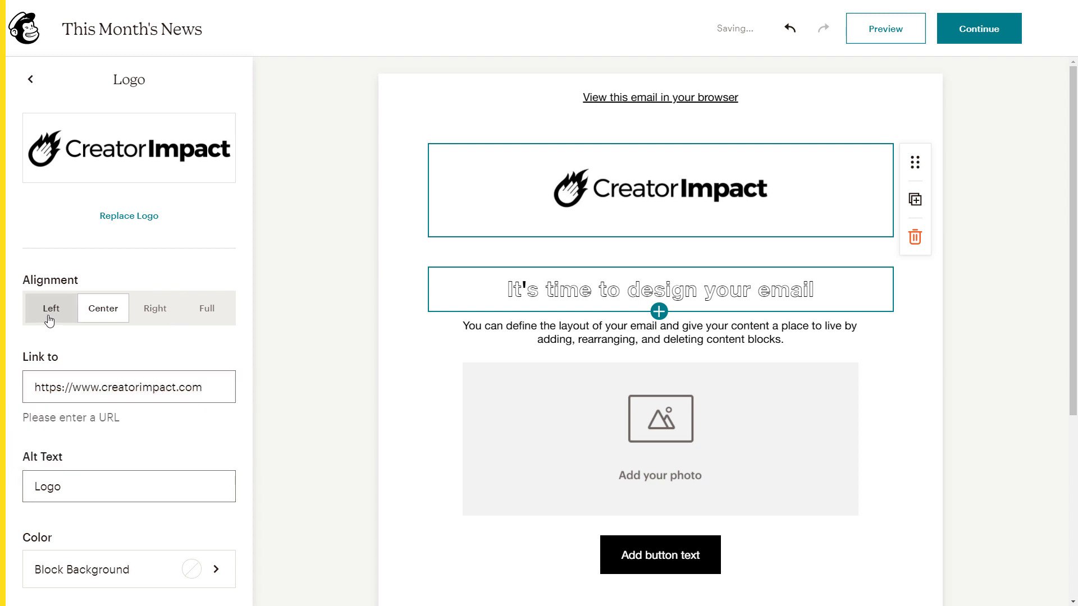
left_click(152, 309)
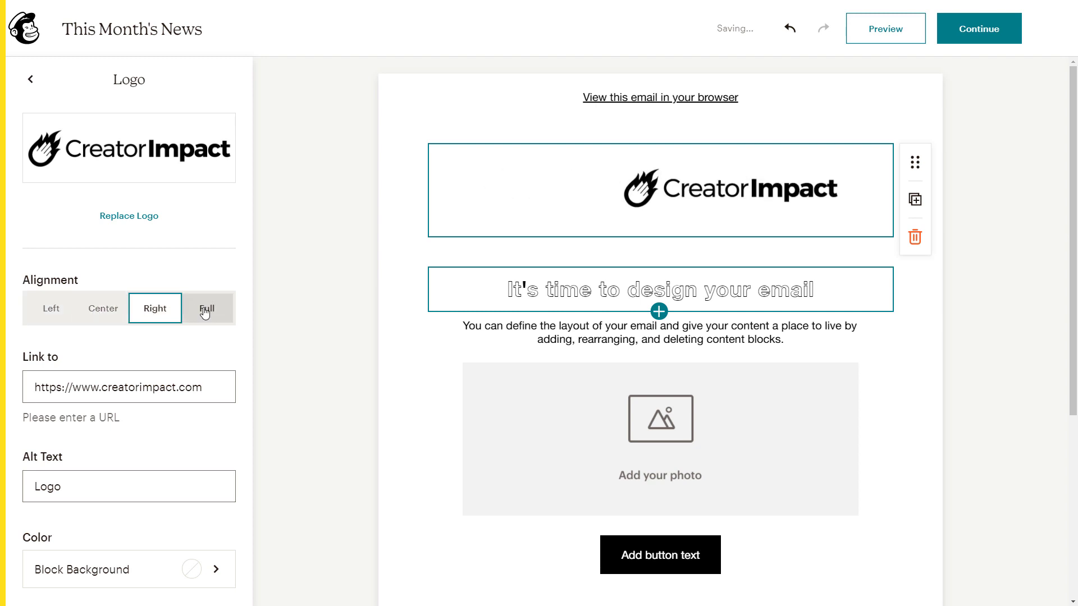
left_click(205, 309)
left_click(105, 309)
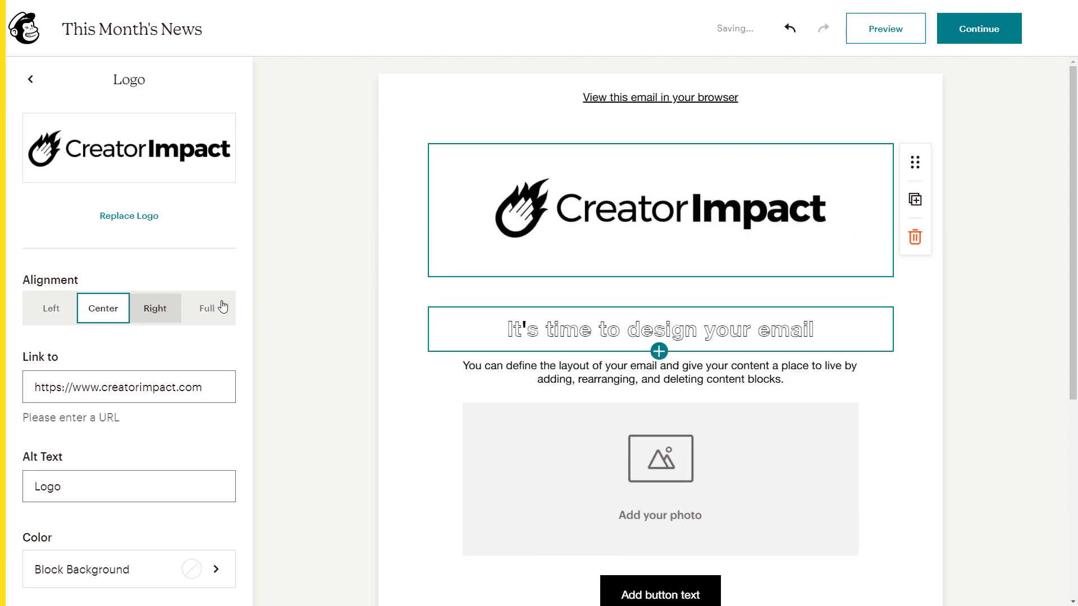
mouse_move(854, 260)
left_click_drag(857, 263, 776, 210)
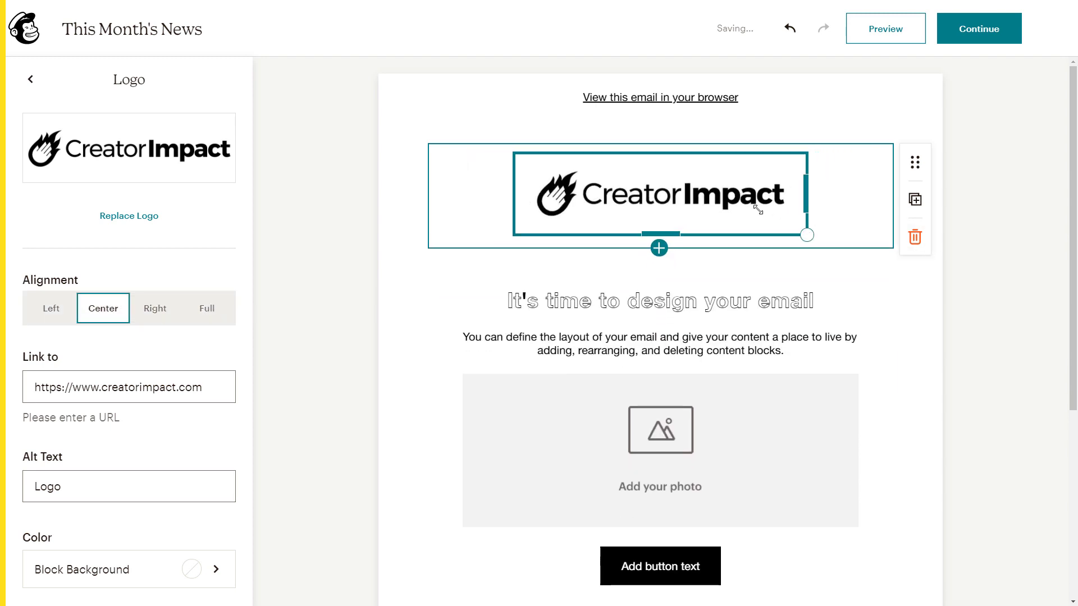
- Set the logo's alt text to "Creator Impact Logo"
left_click(35, 487)
type("Creator Imp")
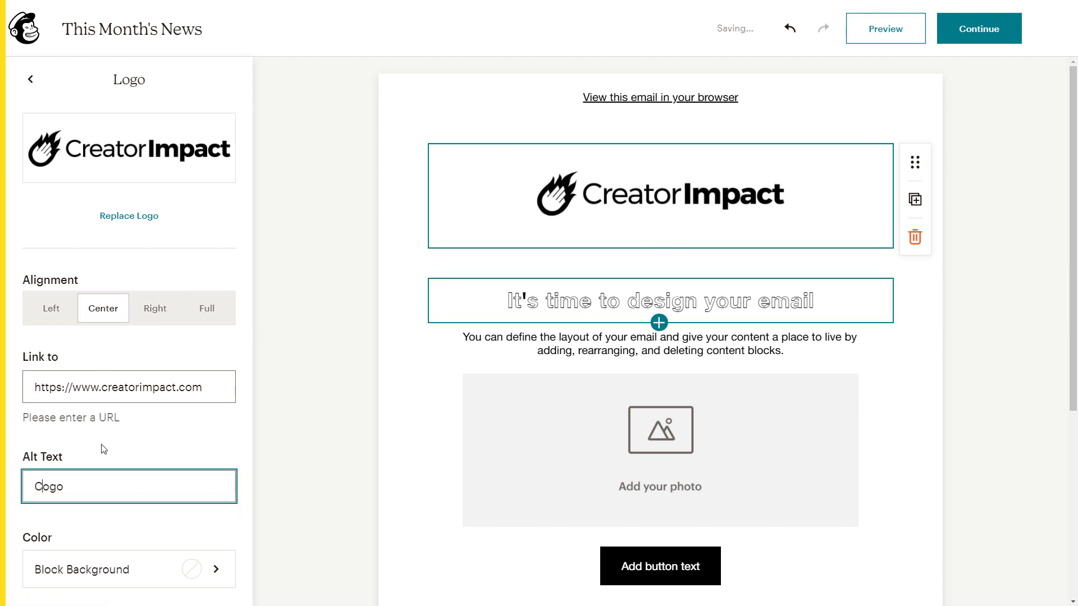
type("act :")
key("BackSpace")
type("L")
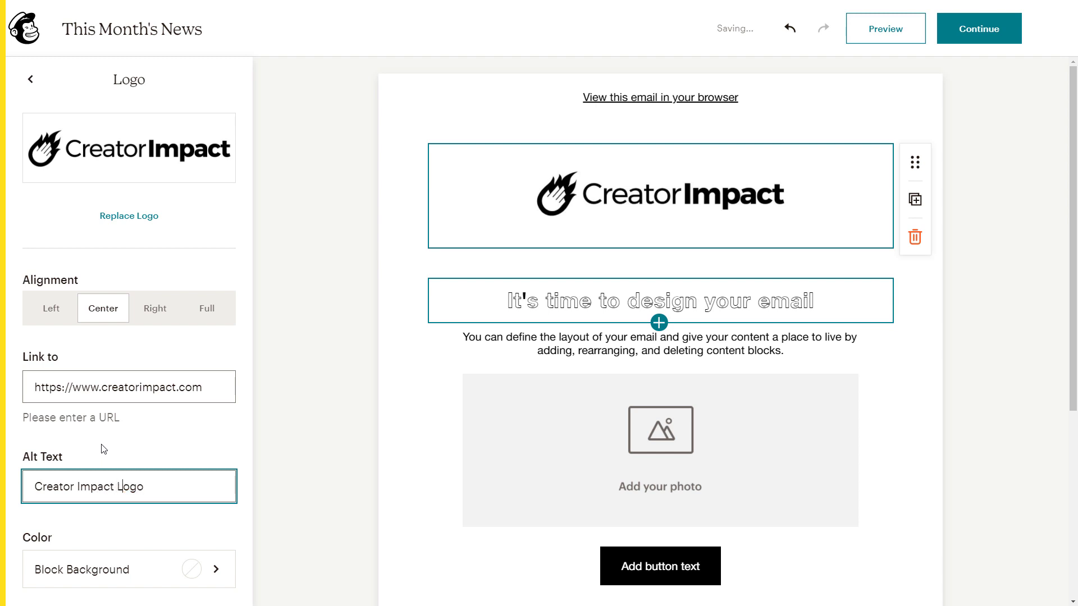
- Try gray and black backgrounds for the logo block, set its background to white and close the logo settings
left_click(204, 569)
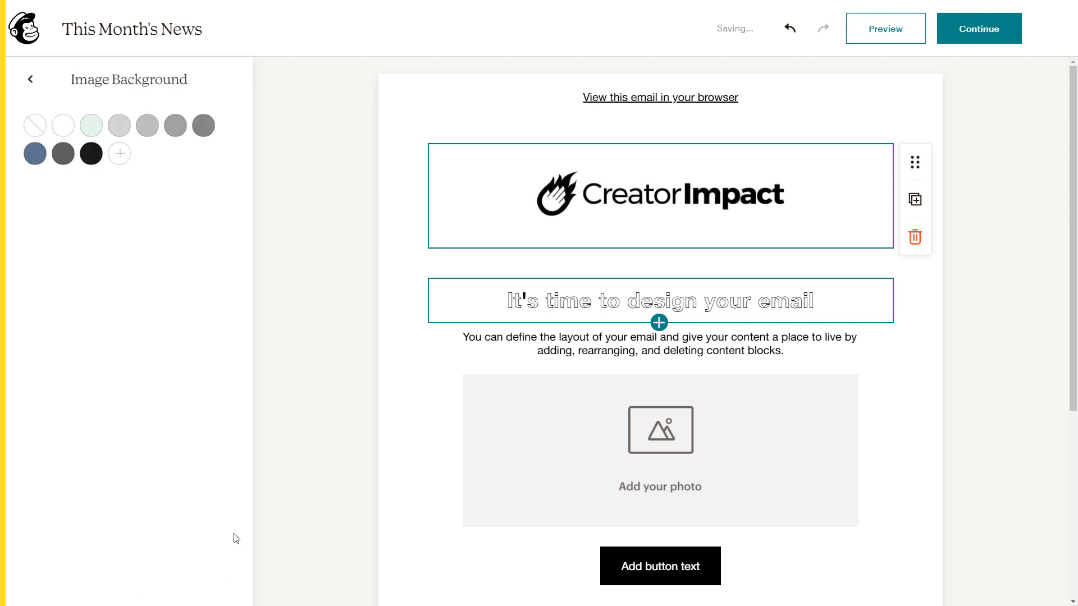
left_click(181, 127)
left_click(202, 126)
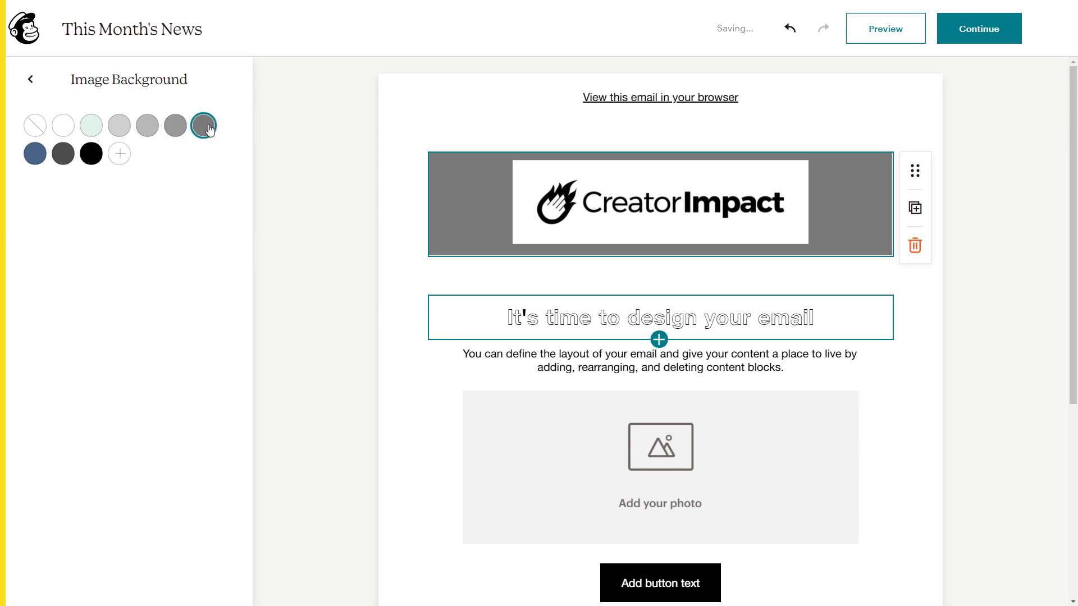
left_click(91, 154)
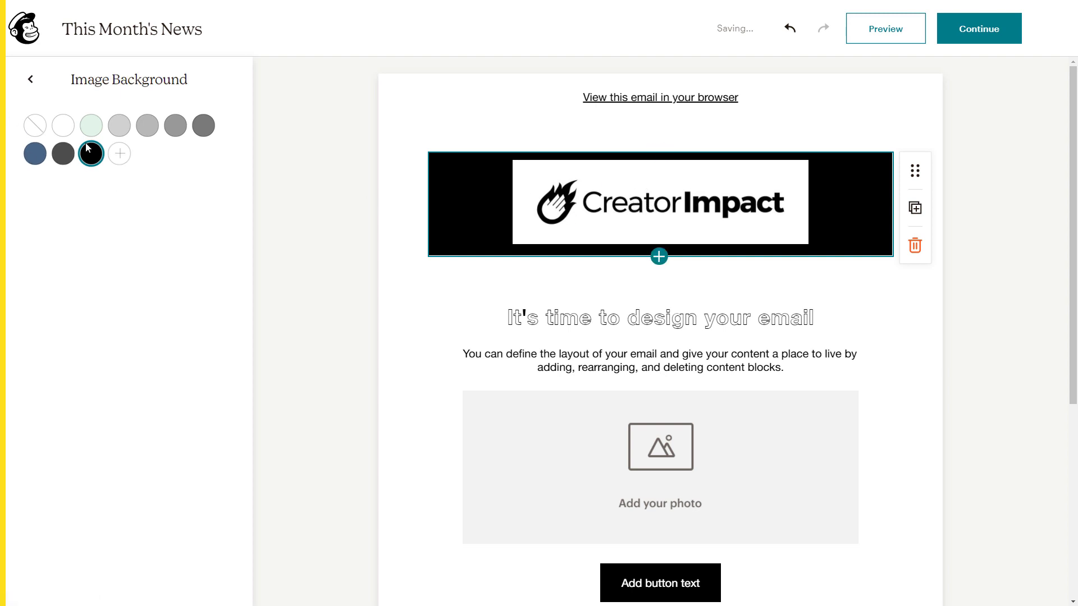
left_click(63, 125)
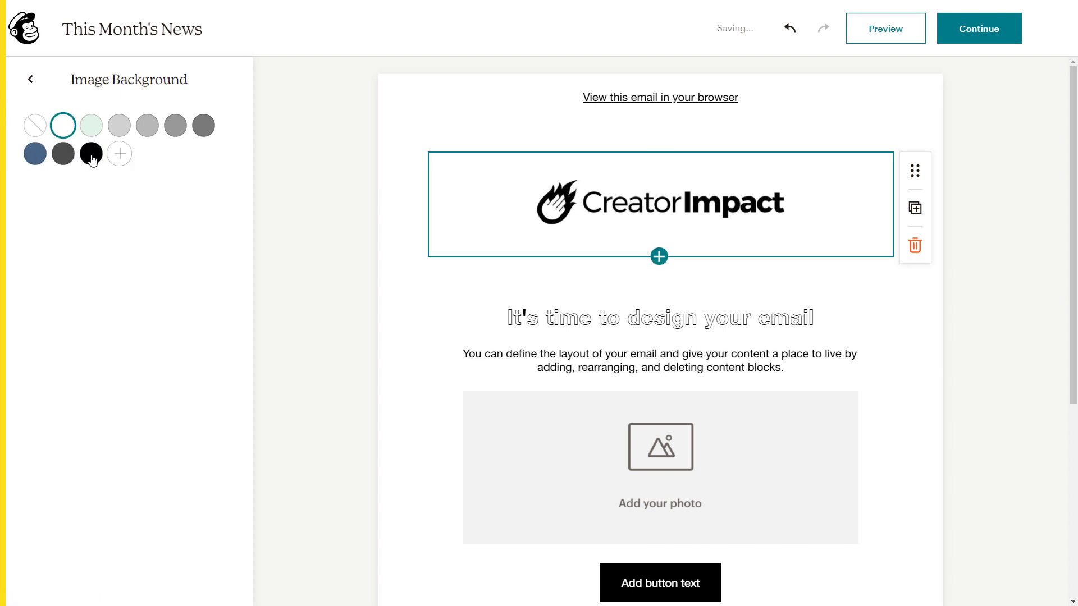
left_click(88, 158)
left_click(65, 131)
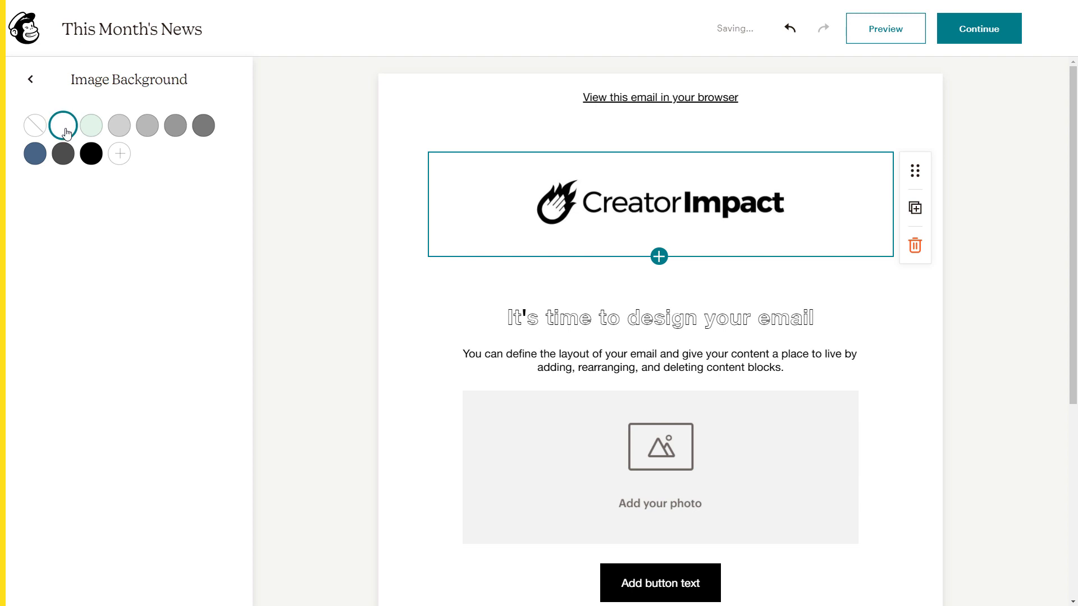
left_click(30, 79)
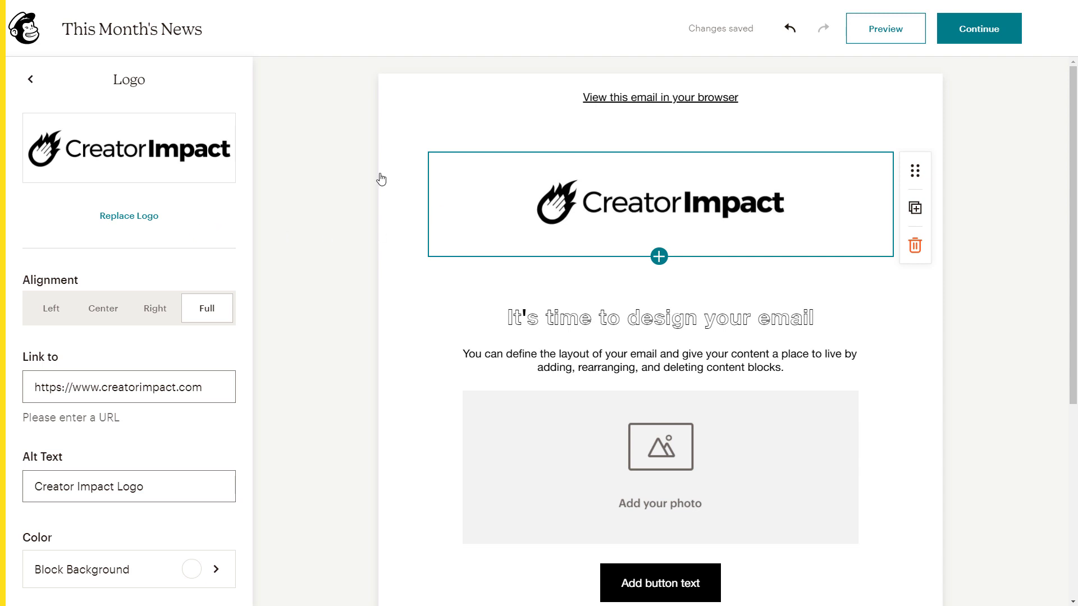
left_click(26, 81)
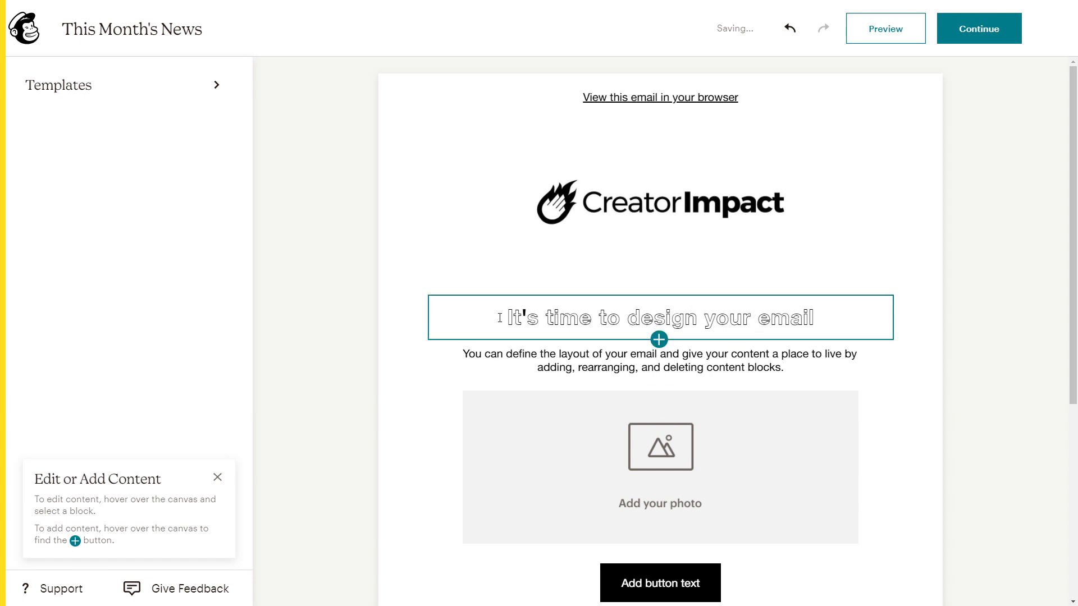
- Change the heading's font to Catamaran and reduce the email's type size to 15px
left_click(811, 318)
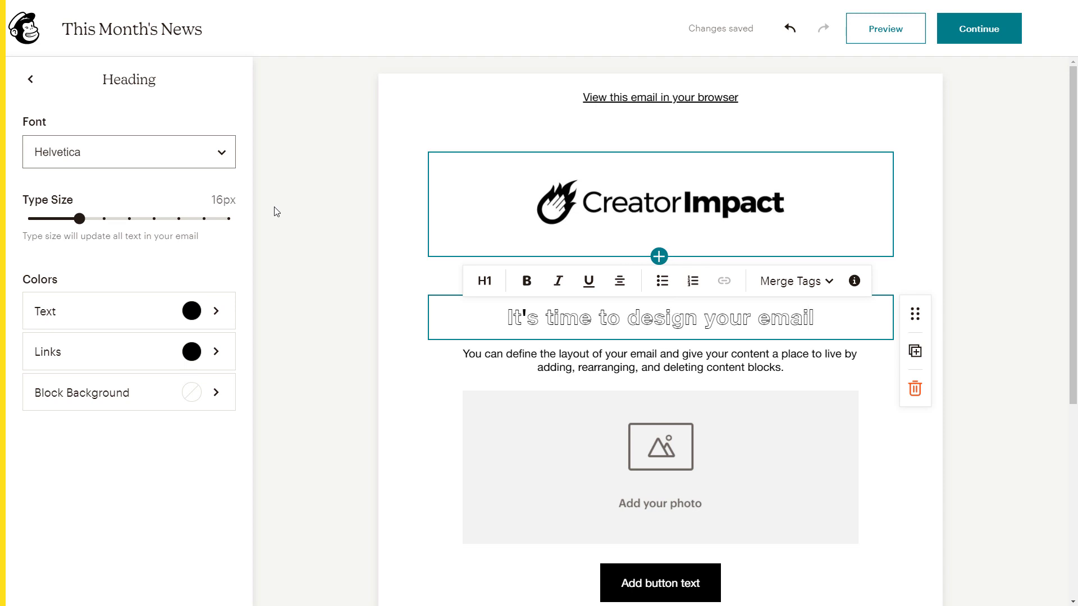
left_click(207, 168)
left_click(224, 124)
left_click(108, 157)
scroll(115, 180, "up", 1)
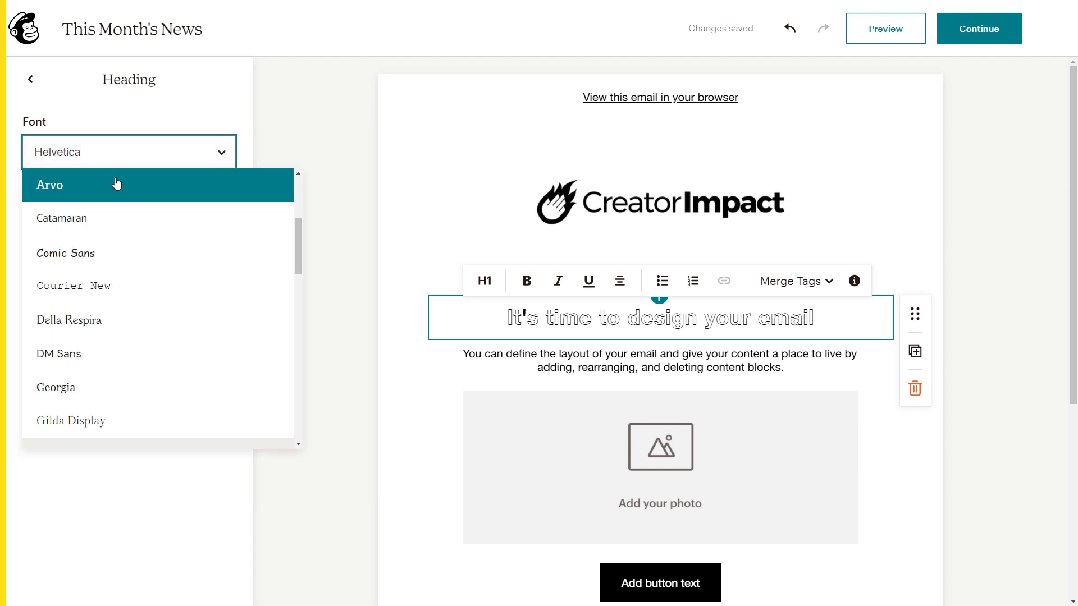
left_click(86, 215)
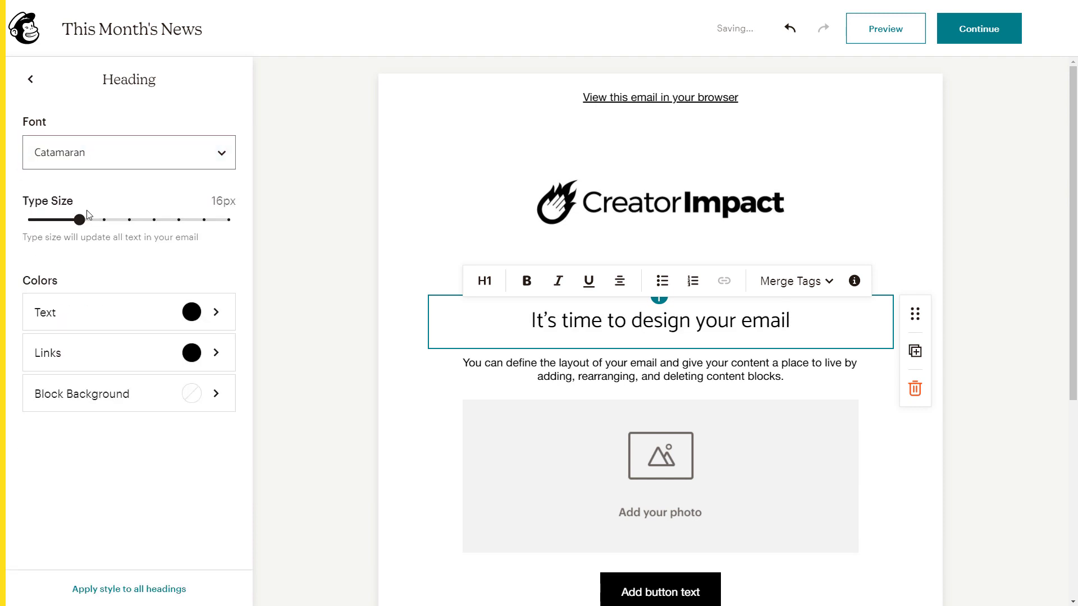
left_click_drag(84, 224, 31, 223)
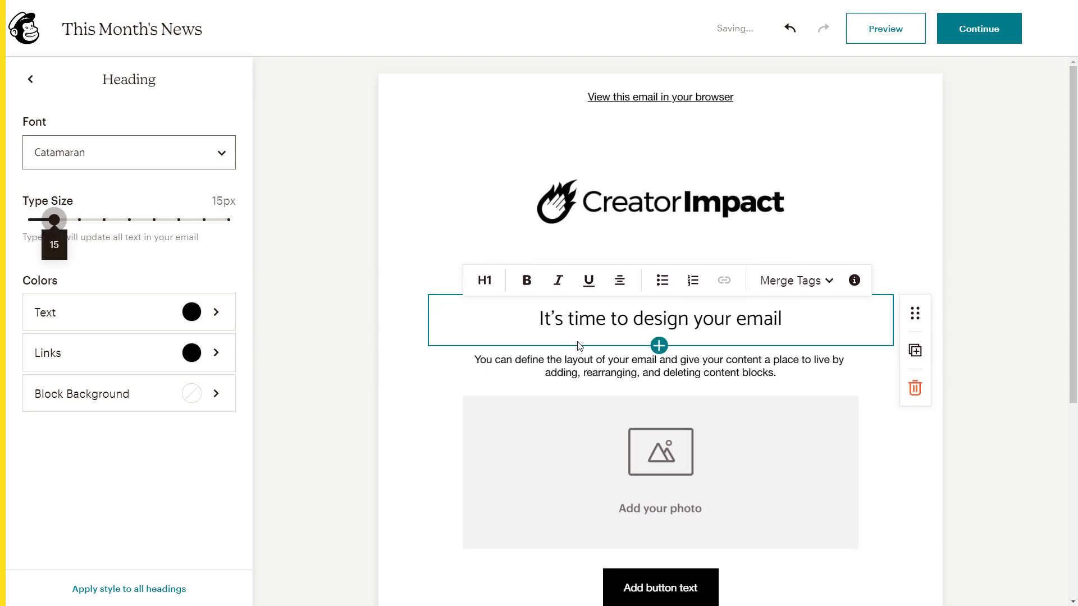
left_click(891, 225)
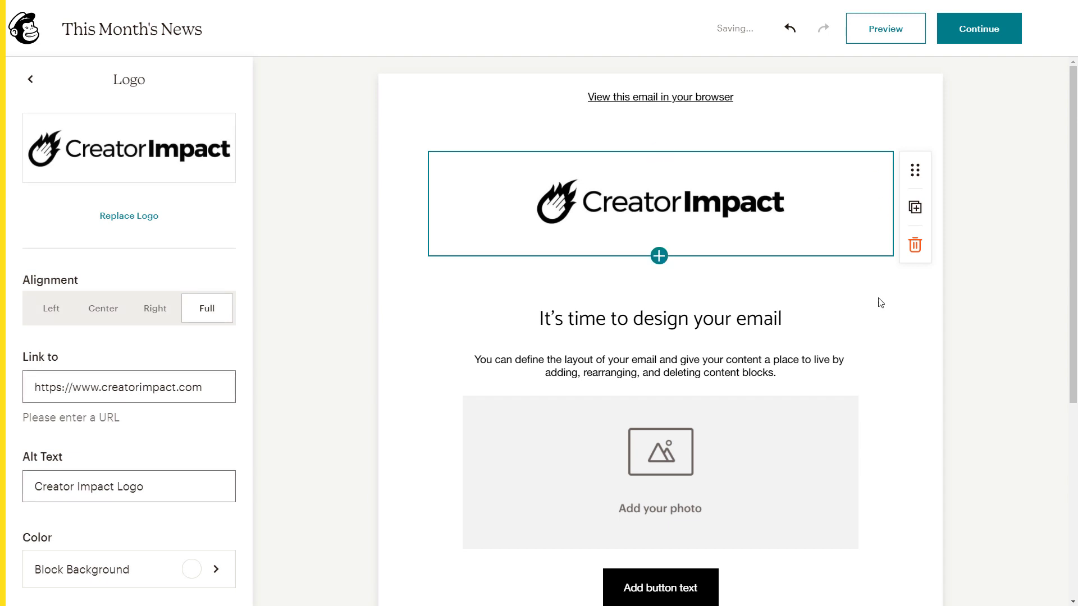
left_click(901, 298)
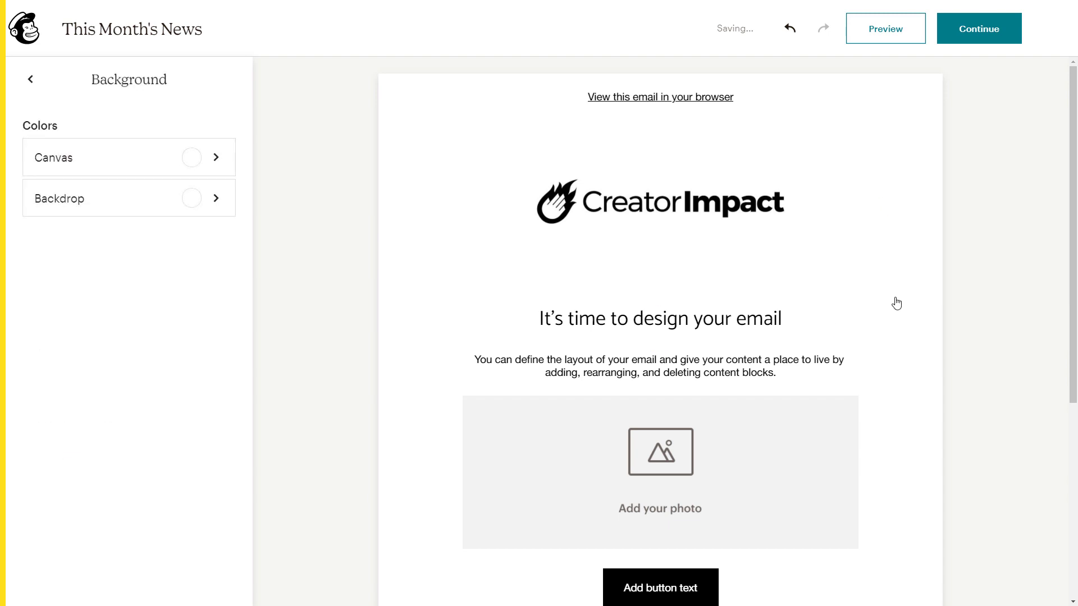
scroll(730, 360, "down", 3)
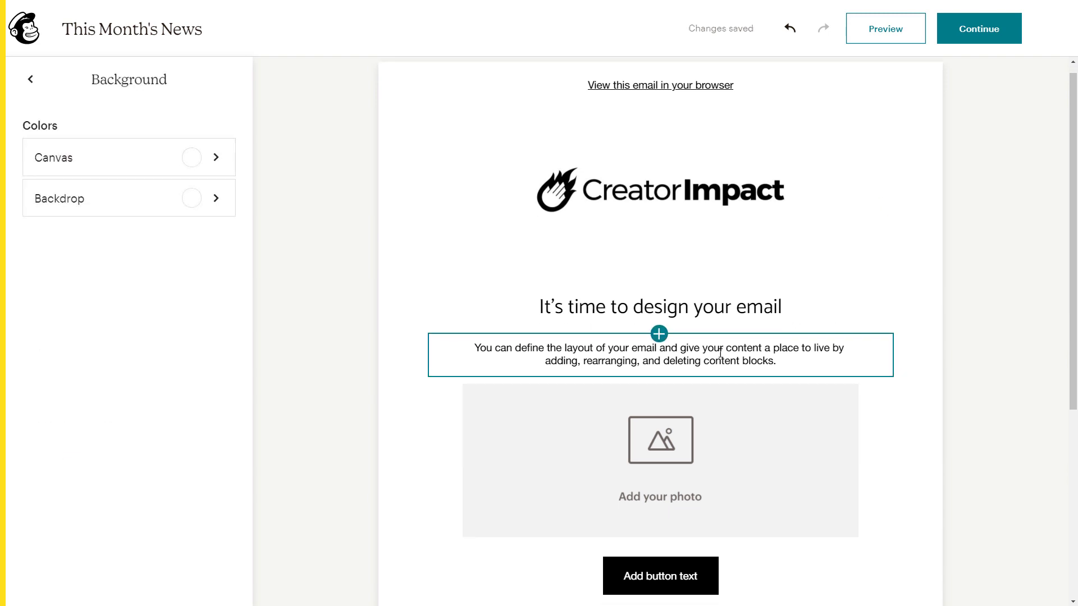
scroll(674, 429, "up", 3)
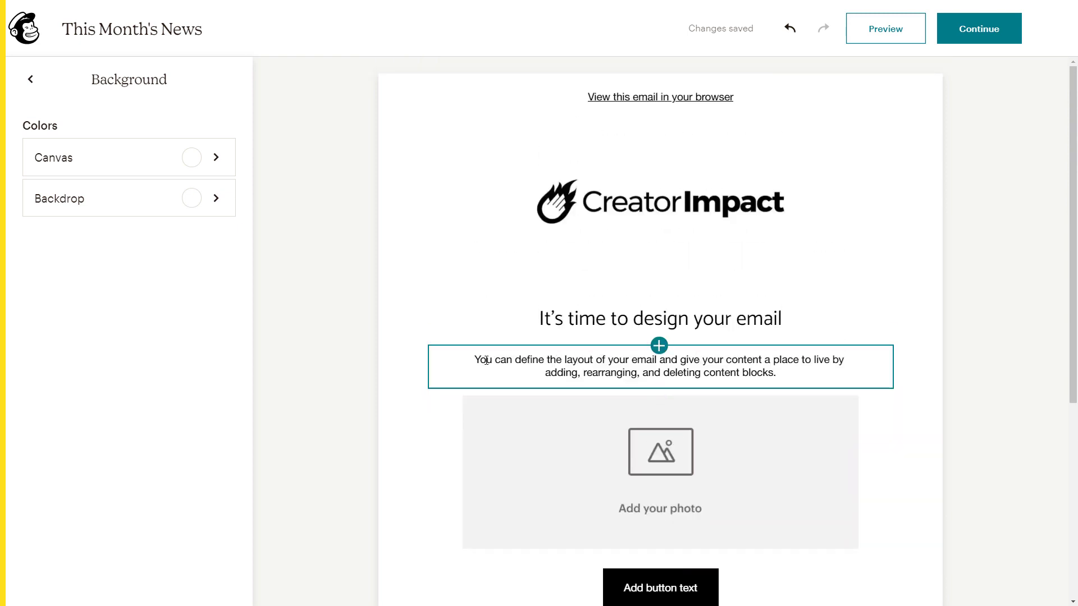
left_click_drag(478, 360, 789, 399)
- Replace the placeholder heading text with "This is happening now!"
left_click(804, 310)
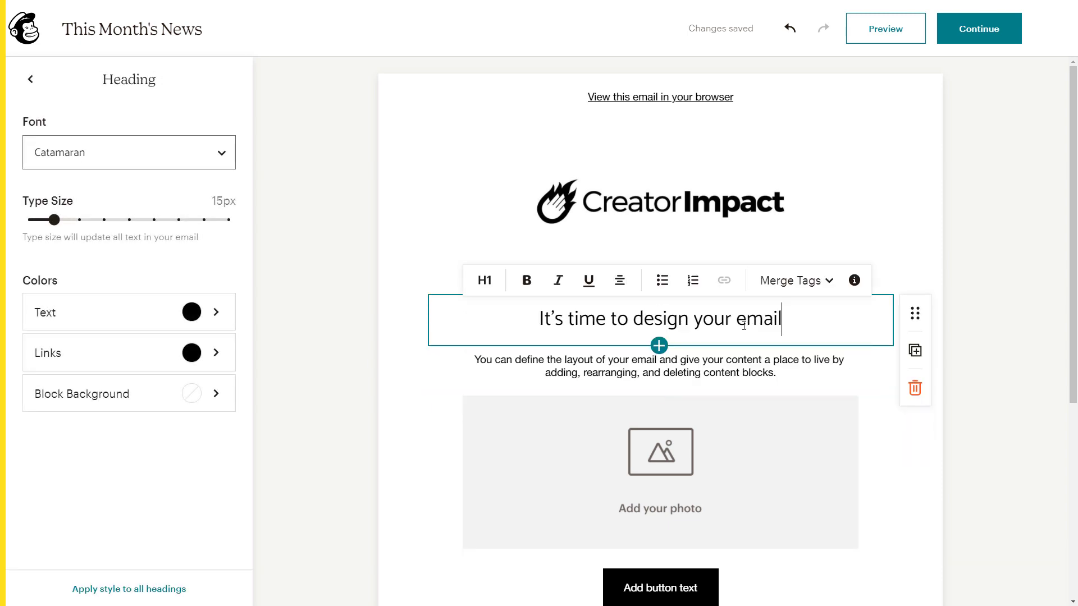
left_click_drag(785, 318, 540, 321)
type("N")
key("BackSpace")
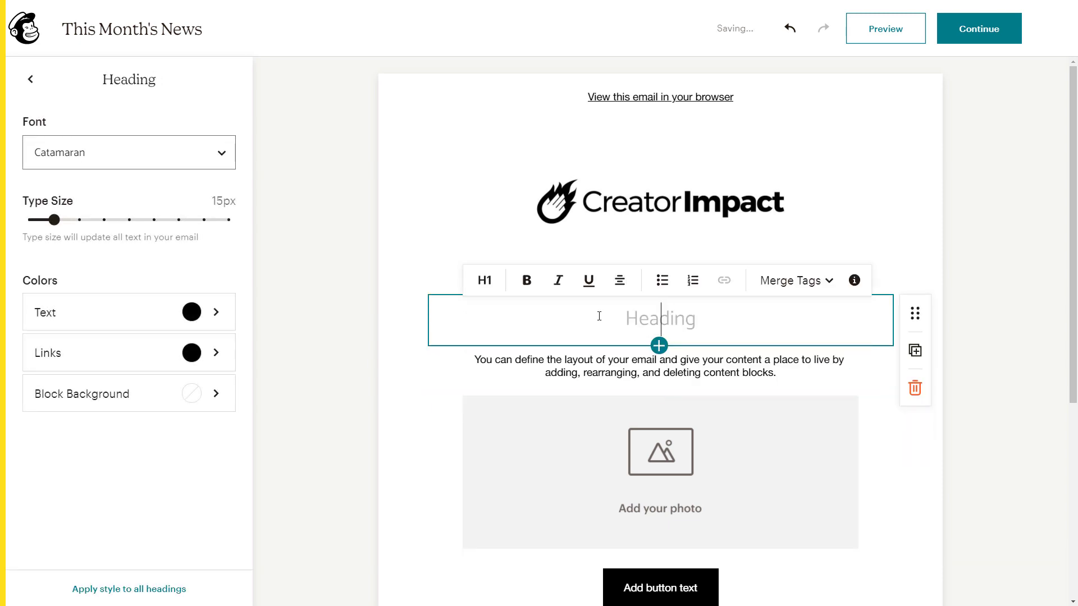
type("This ishap")
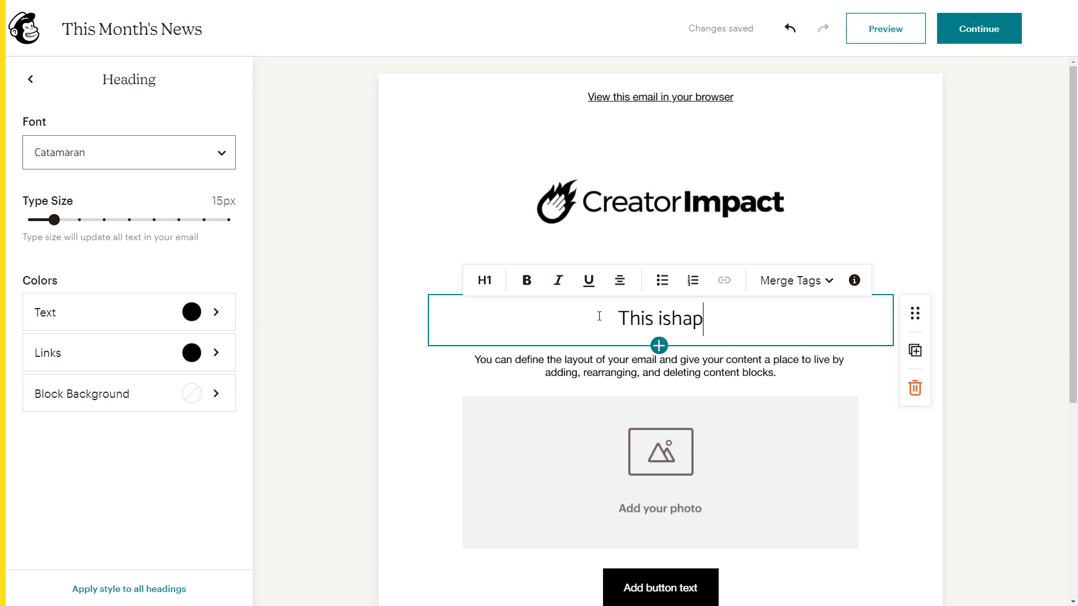
type("penion")
key("BackSpace")
key("BackSpace")
type("ning")
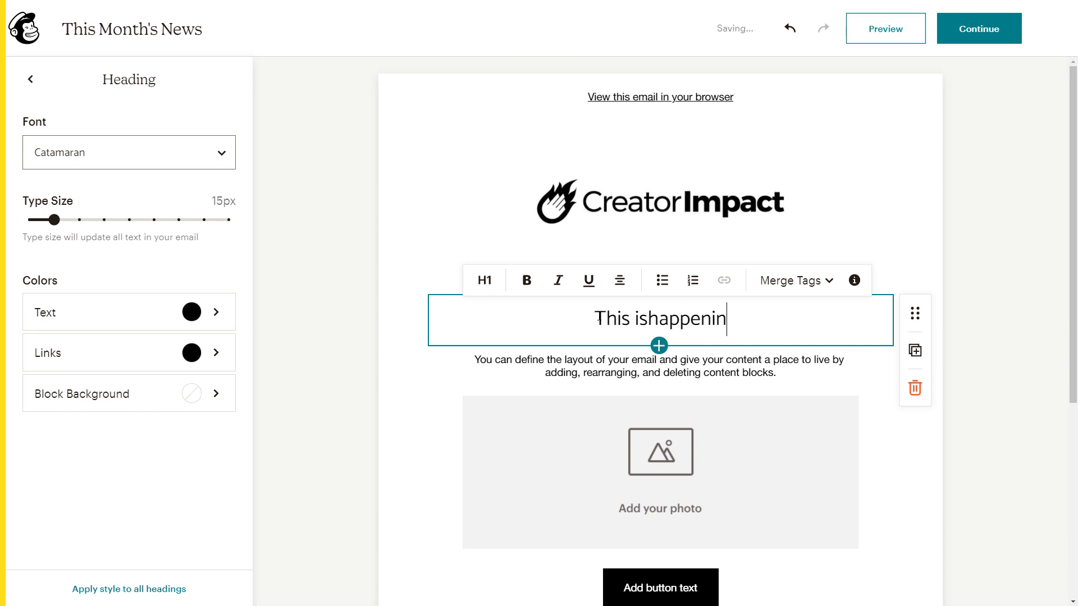
key("BackSpace")
key("BackSpace")
key("BackSpace")
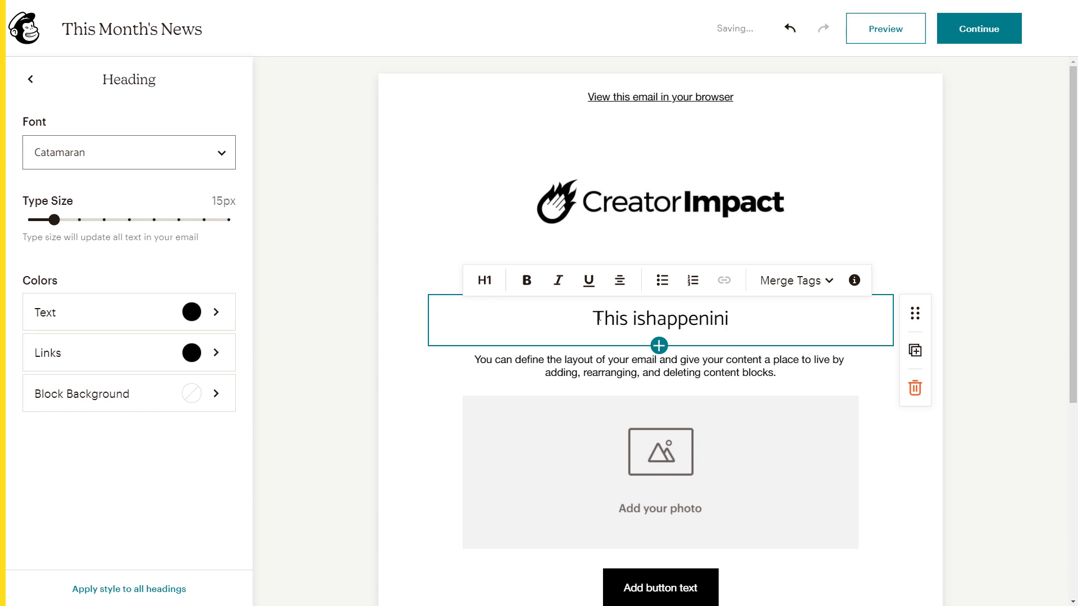
type("g now!")
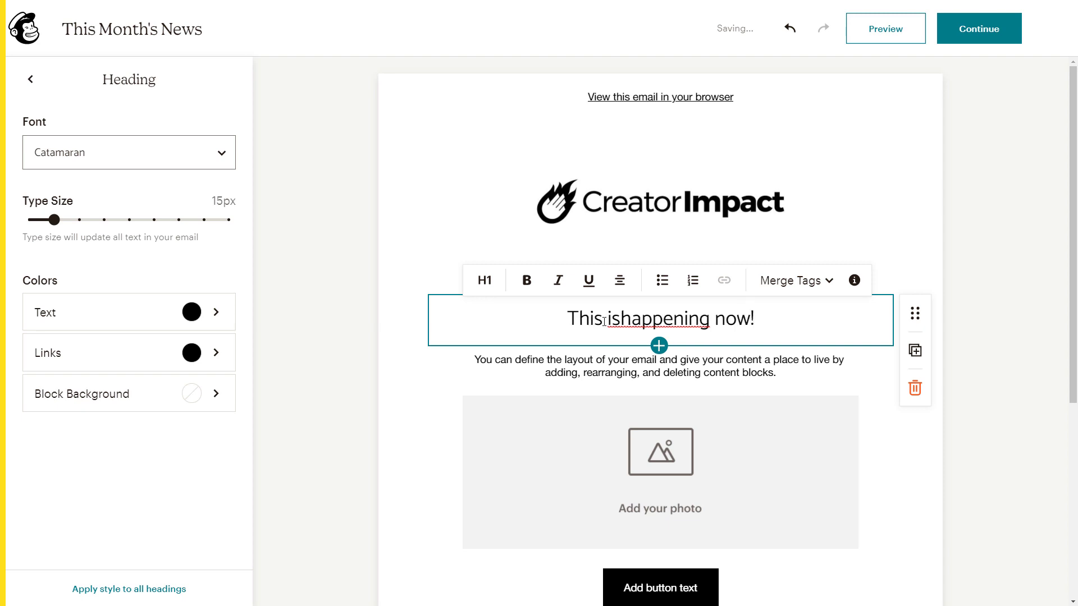
left_click(620, 319)
- Replace the paragraph below the heading with "Something big is happening here, we;re excited to announce this."
left_click_drag(794, 373, 445, 361)
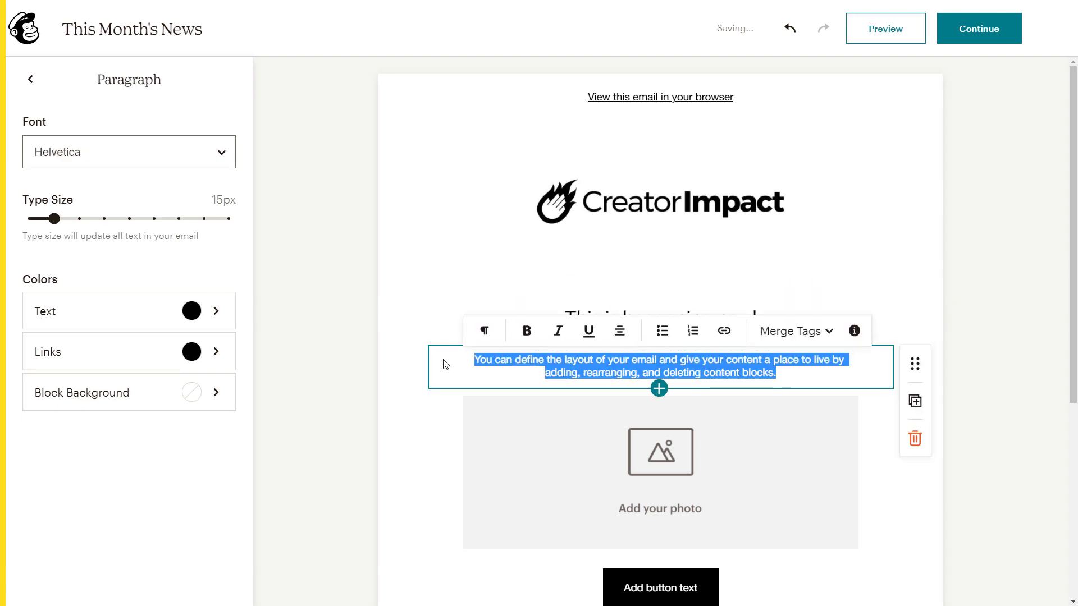
type("Something ")
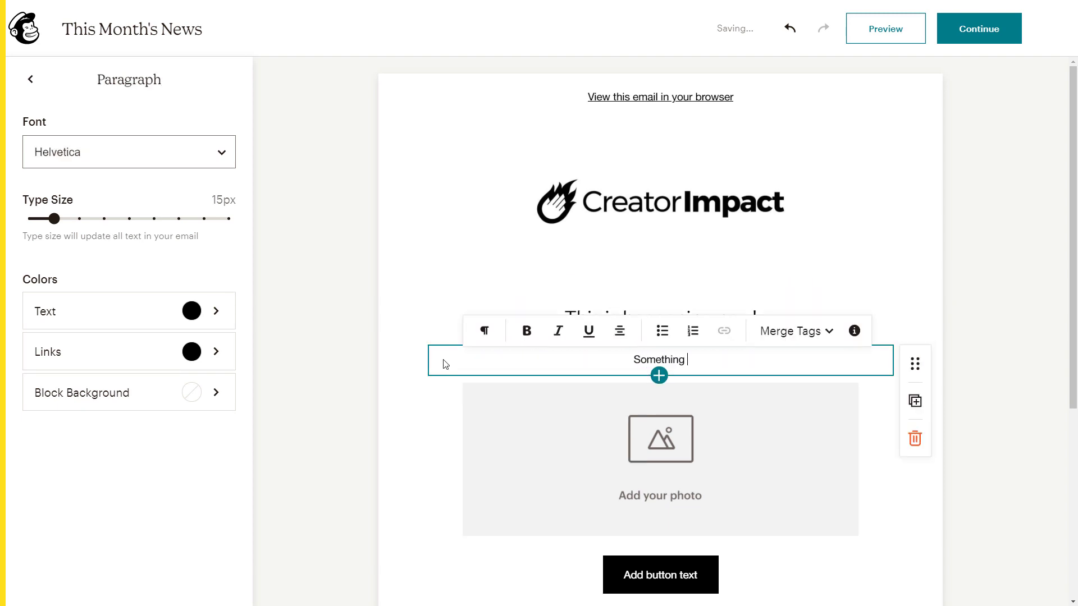
type("big is happening ")
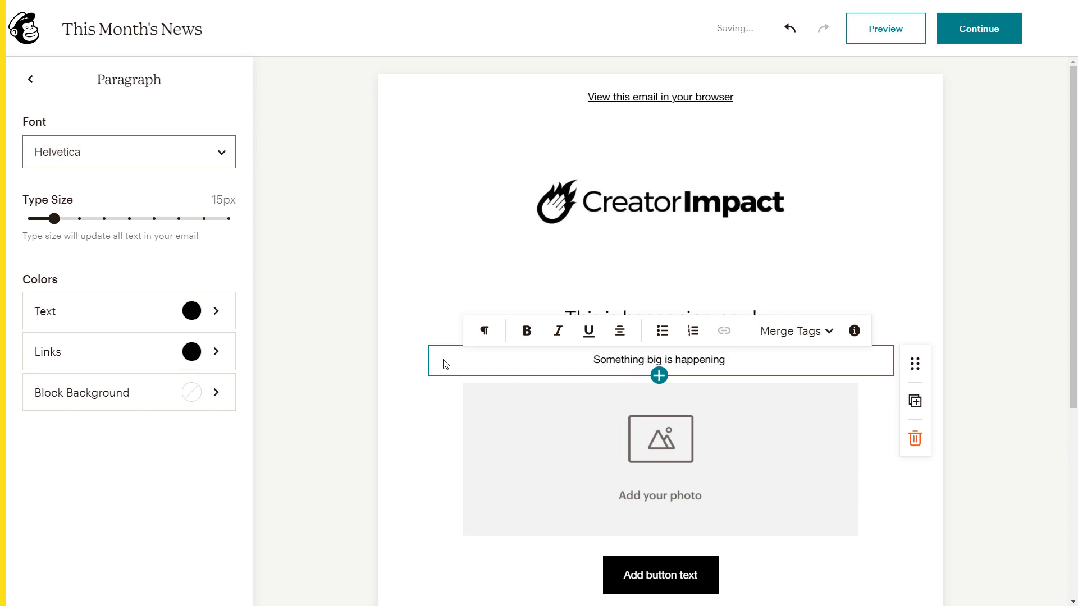
type("here, we;re e")
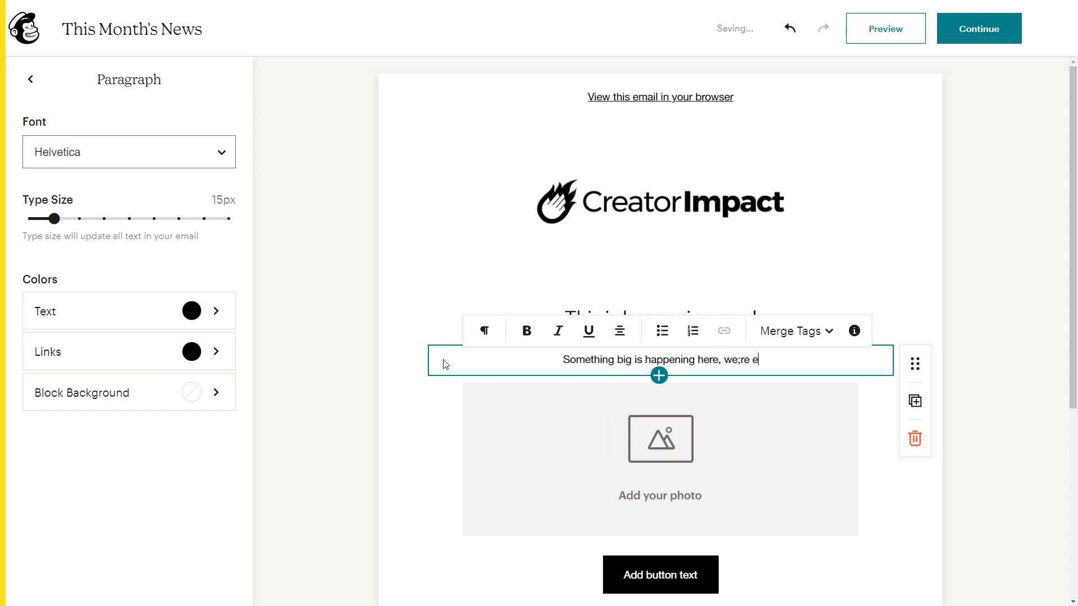
type("xcited to annoucn")
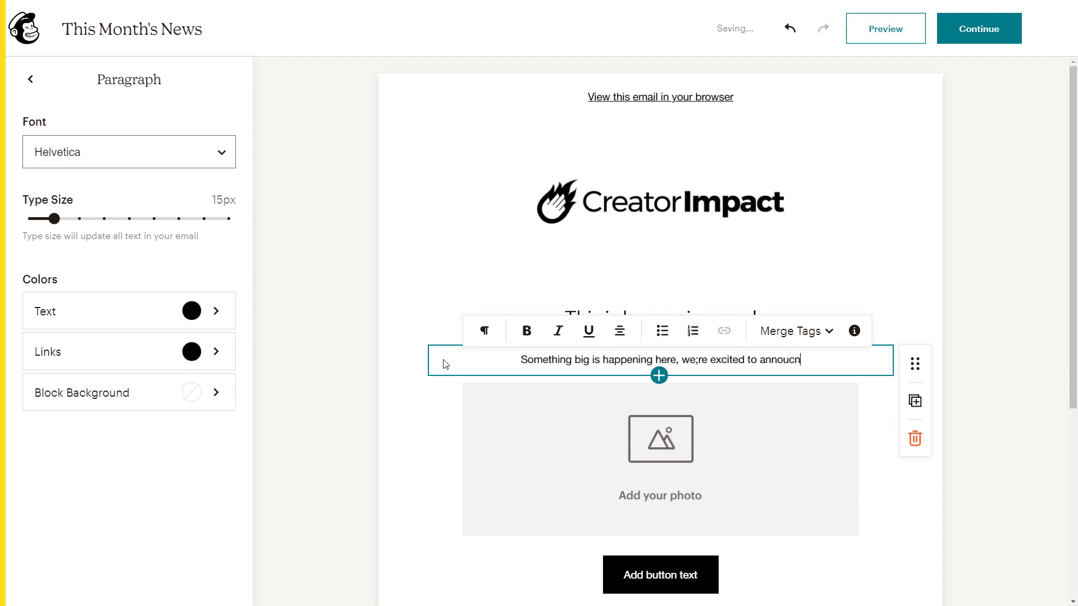
type("e this. T")
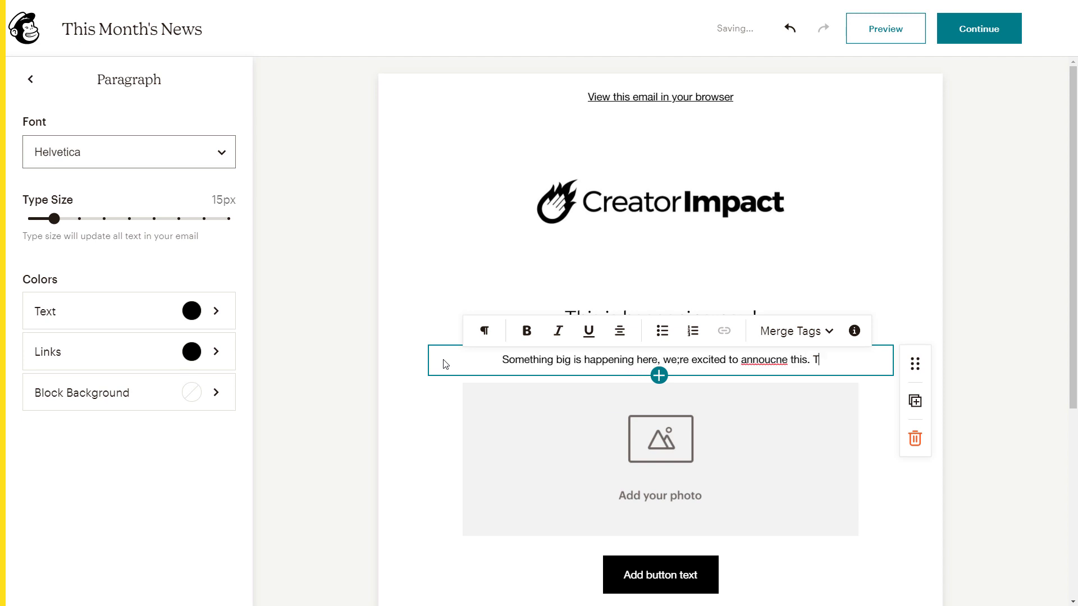
type("est god")
key("BackSpace")
key("BackSpace")
key("BackSpace")
key("BackSpace")
key("BackSpace")
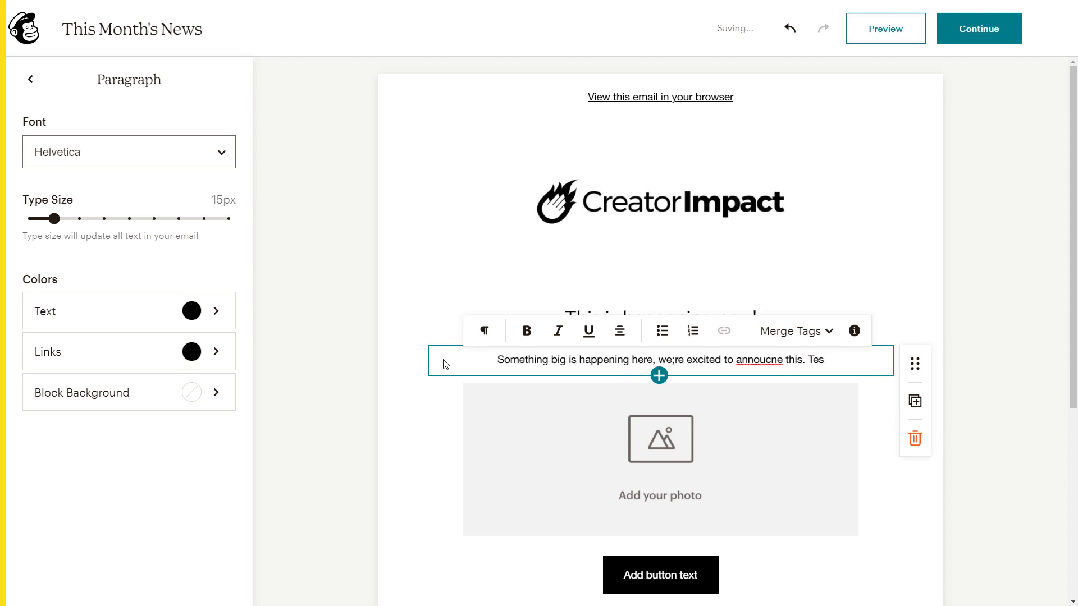
key("BackSpace")
key("BackSpace")
key("BackSpace")
key("BackSpace")
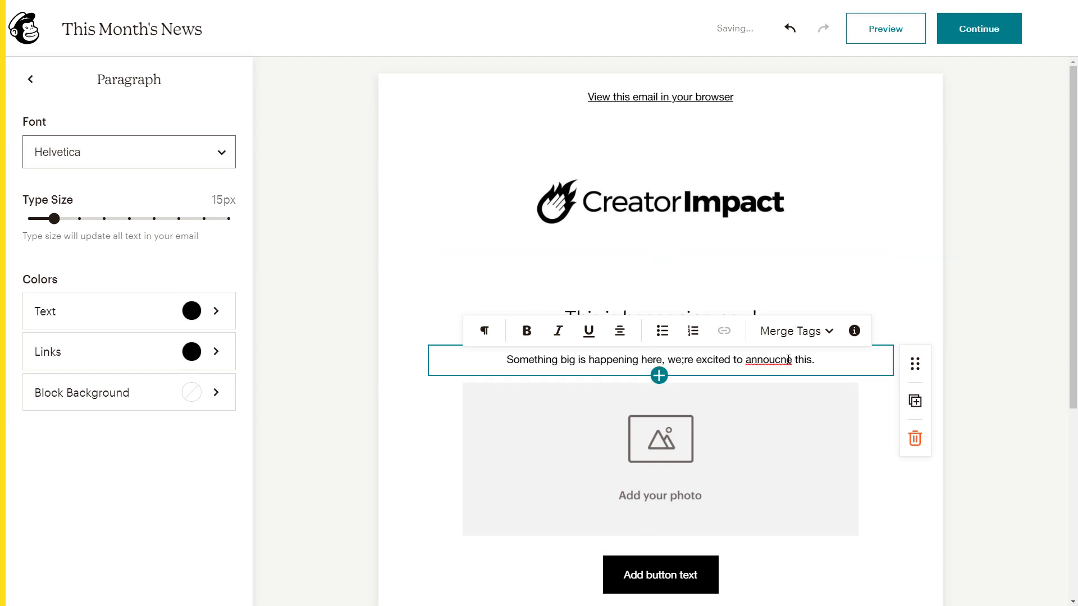
type("nv")
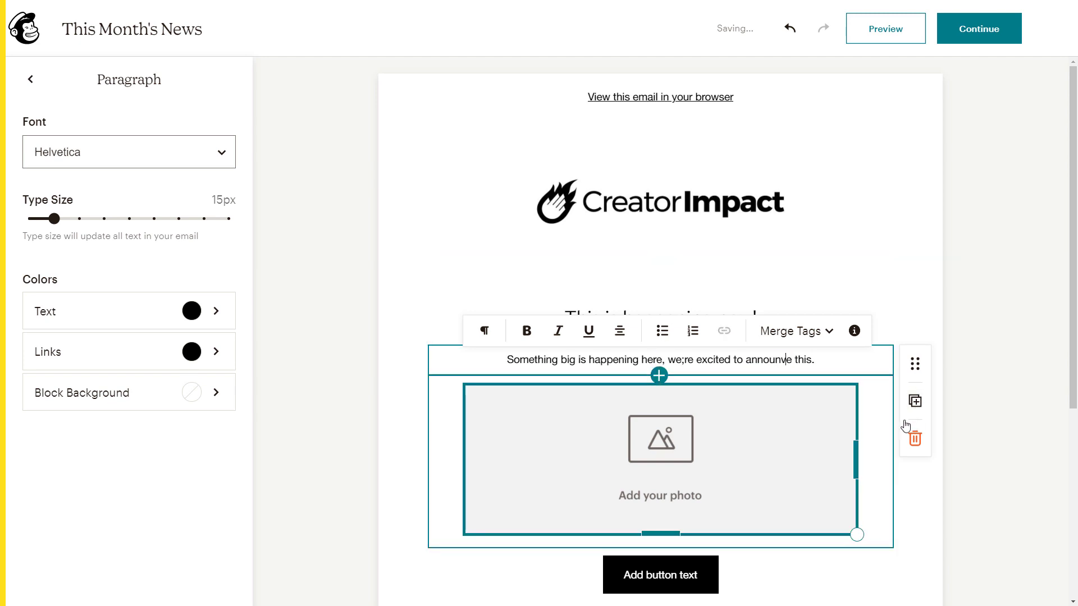
key("BackSpace")
type("c")
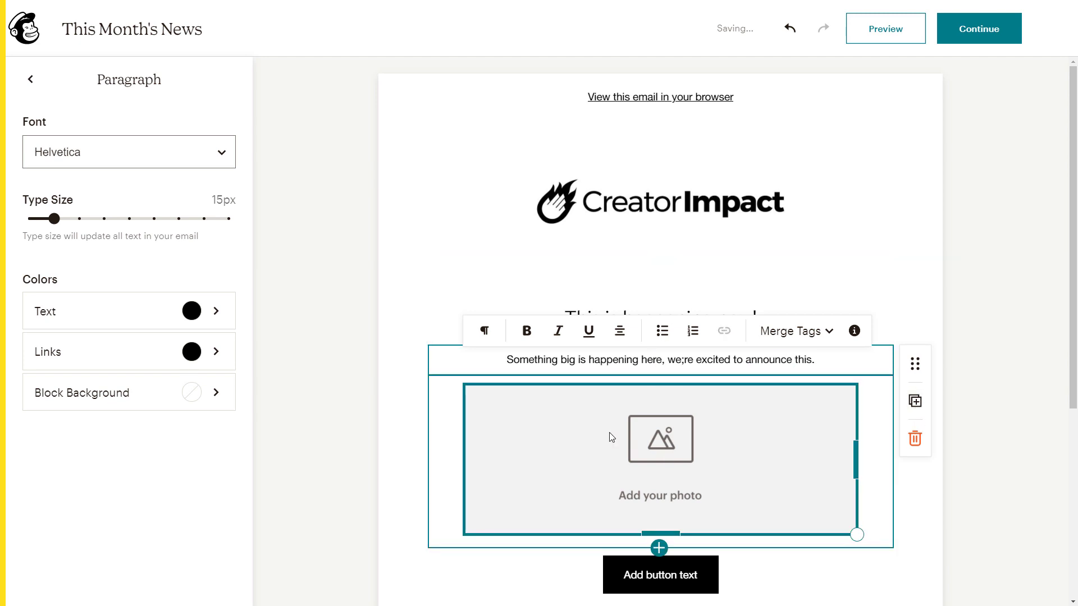
- Upload free-facebook-template.jpg into the photo placeholder below the paragraph
left_click(592, 422)
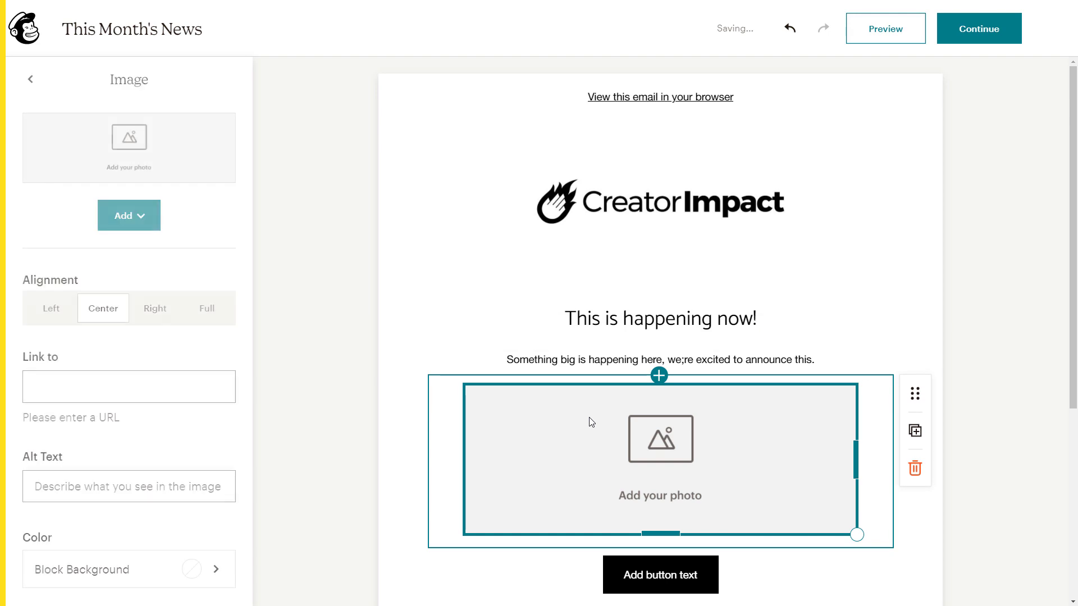
left_click(124, 220)
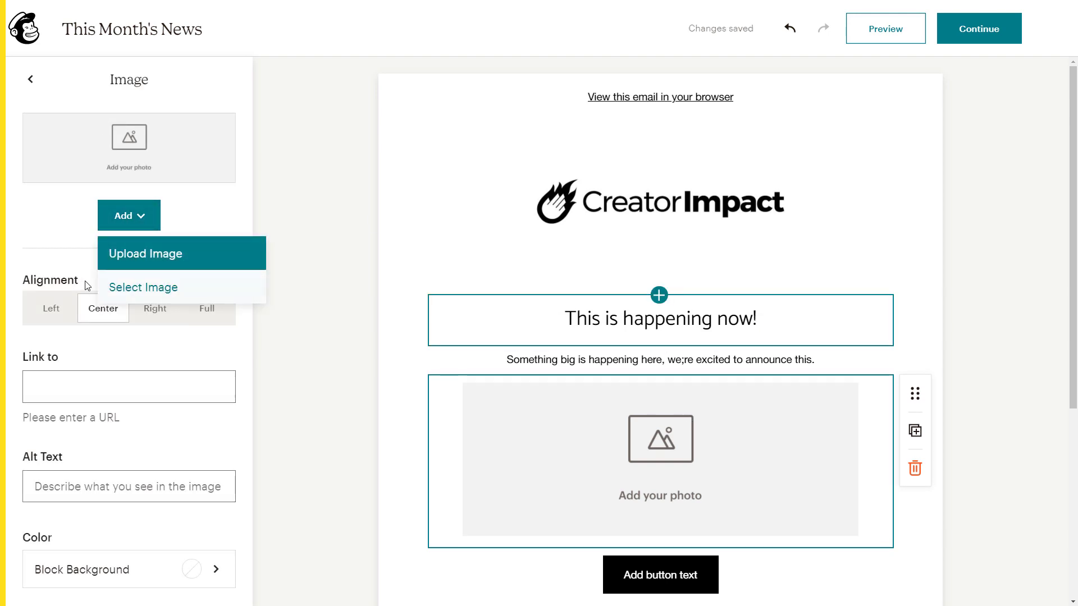
left_click(132, 255)
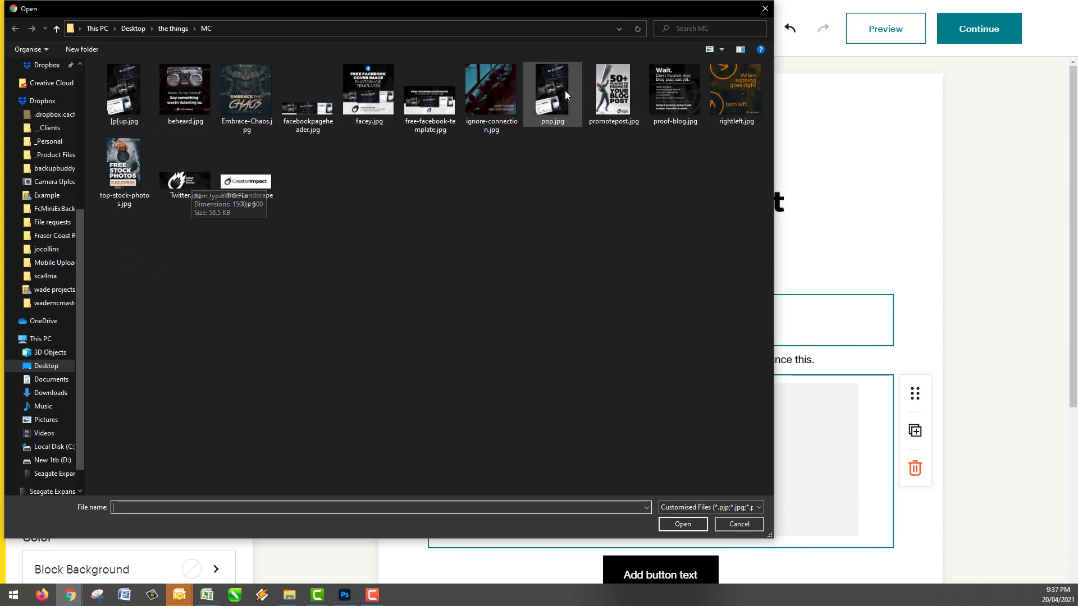
double_click(410, 100)
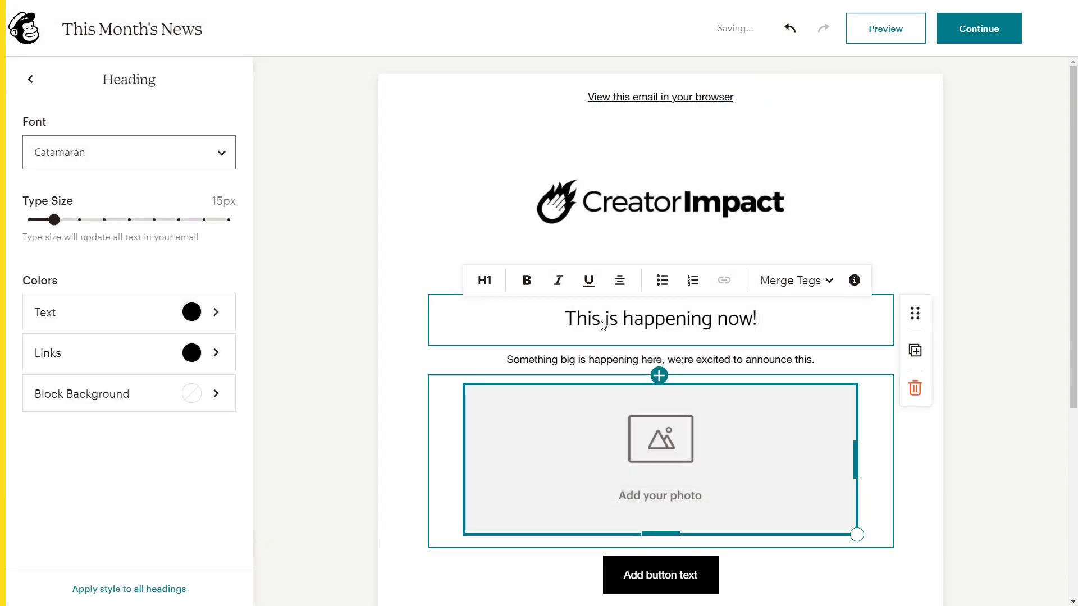
scroll(729, 401, "down", 3)
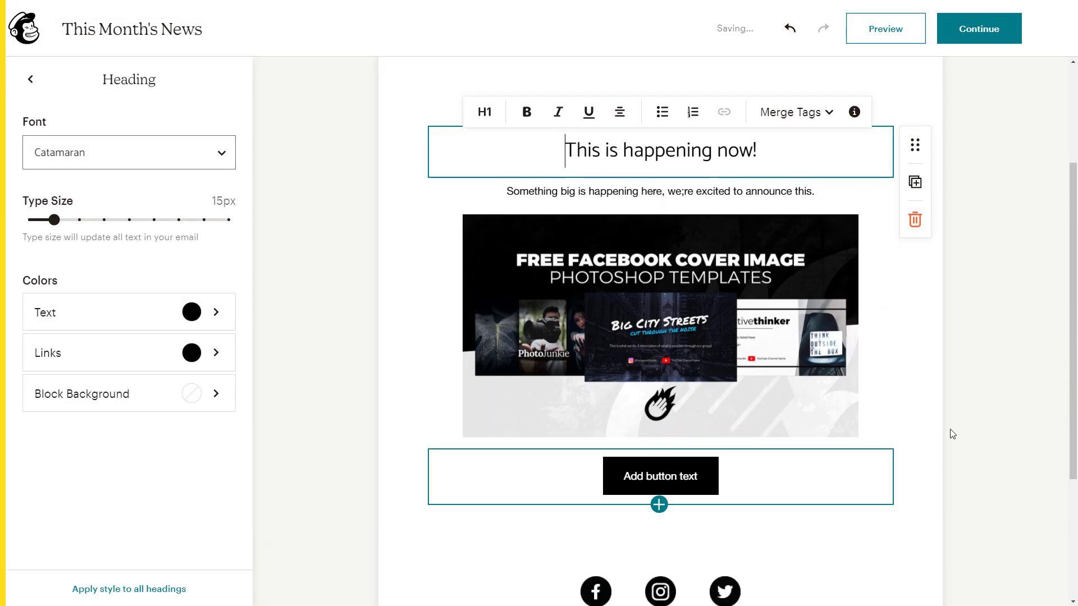
scroll(979, 393, "up", 3)
- Correct "we;re" to "we're" in the paragraph above the image and close the paragraph settings
left_click(982, 365)
scroll(979, 373, "down", 3)
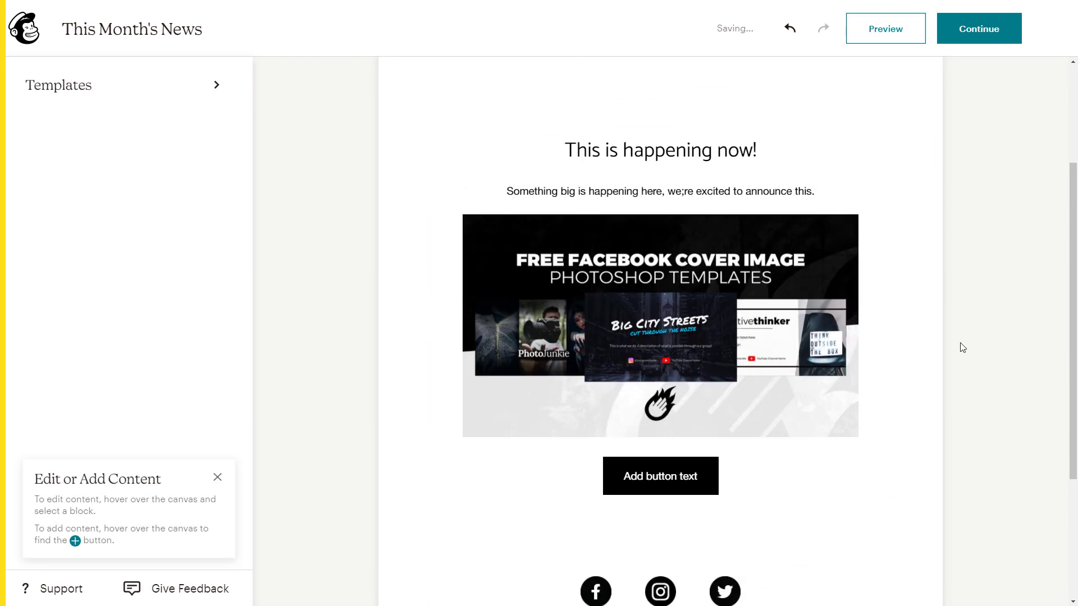
left_click(682, 192)
left_click(983, 291)
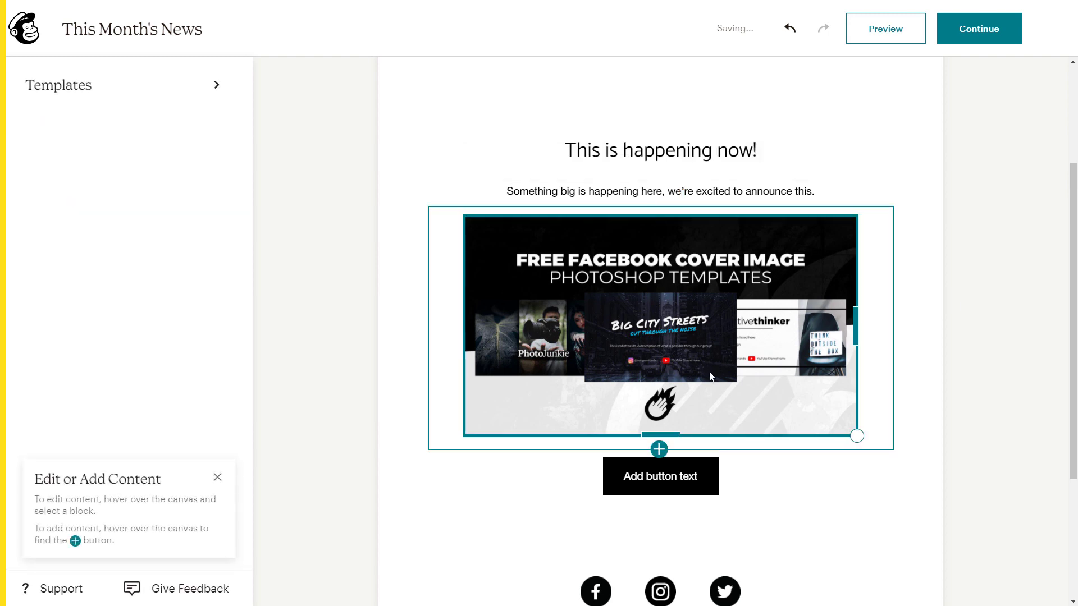
scroll(700, 382, "down", 2)
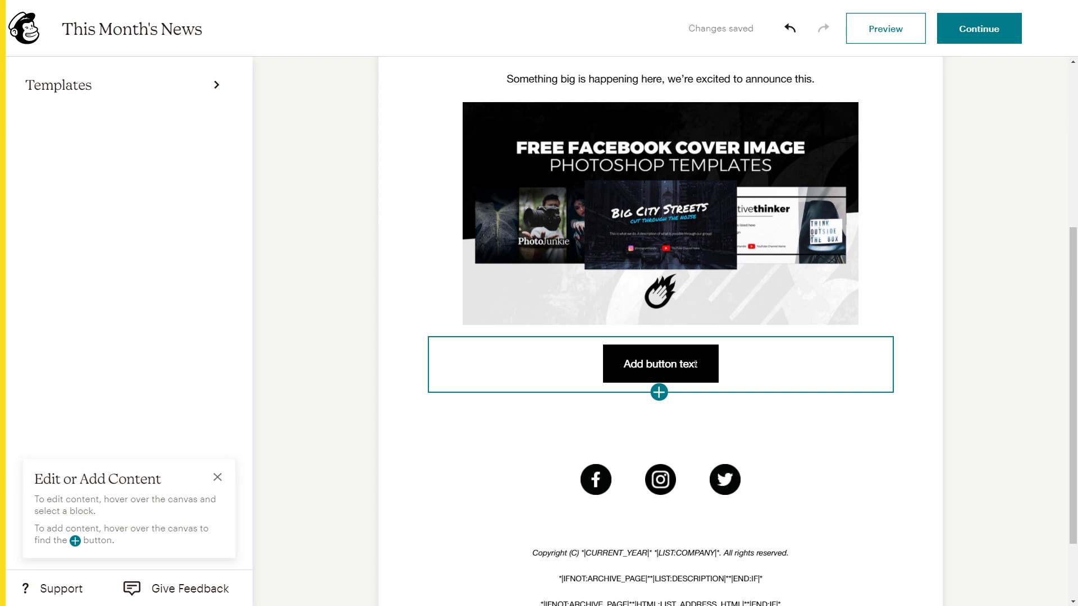
left_click(661, 364)
left_click(106, 155)
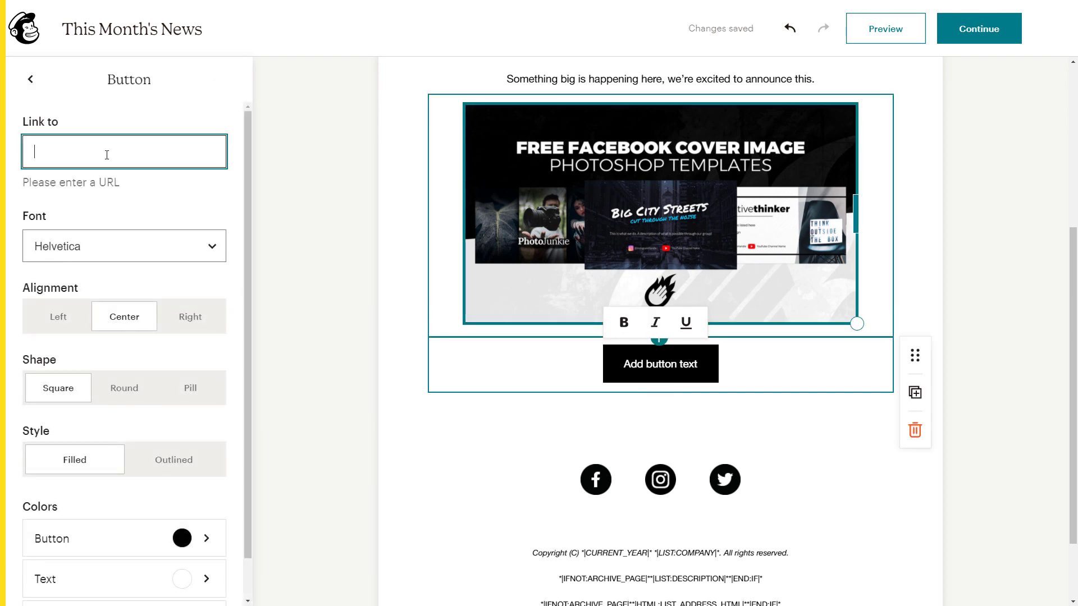
type("https://www.creatorimpact.com")
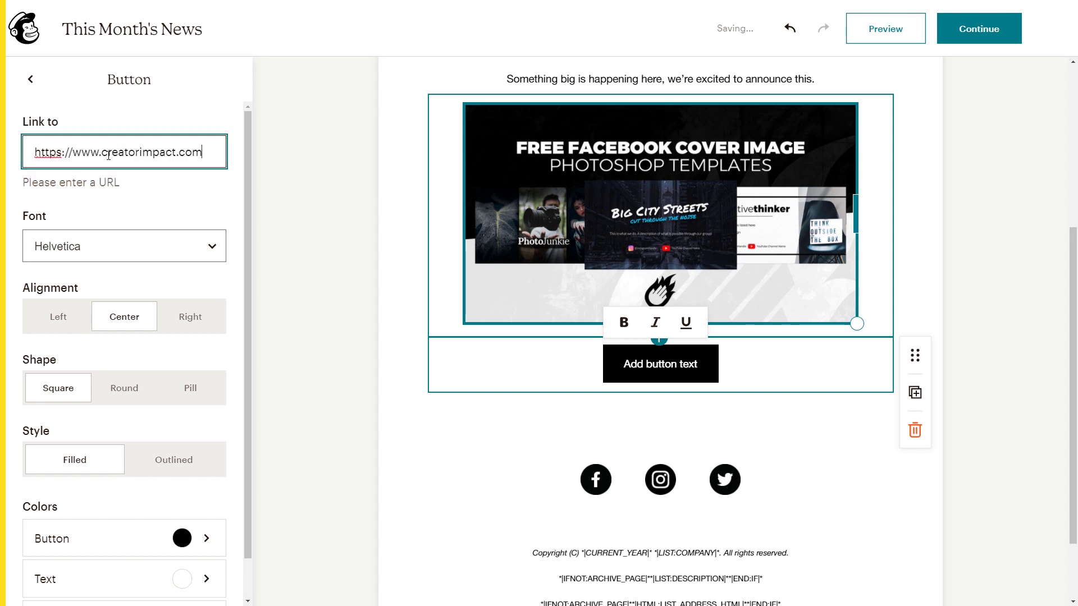
left_click(203, 267)
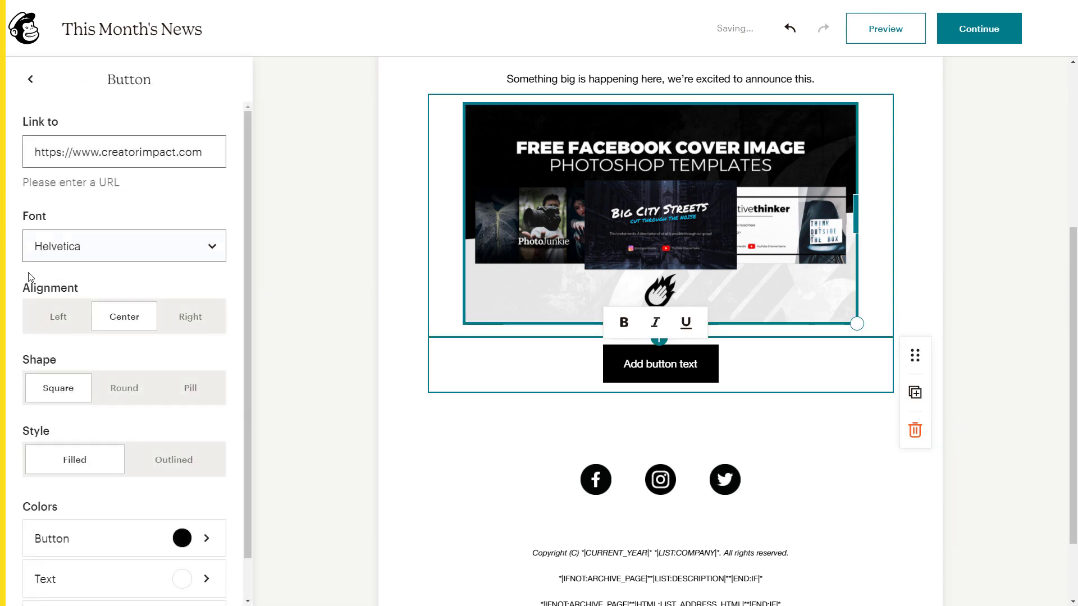
left_click(63, 313)
left_click(110, 315)
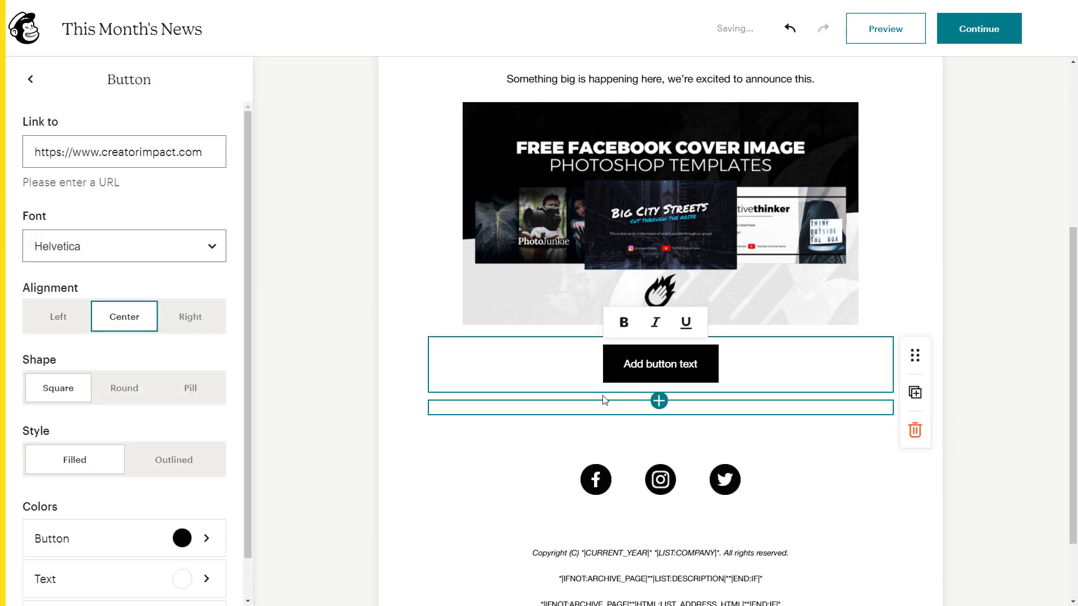
- Replace the button's placeholder text with "Click Here to Download" and close the button settings
left_click_drag(697, 364, 625, 363)
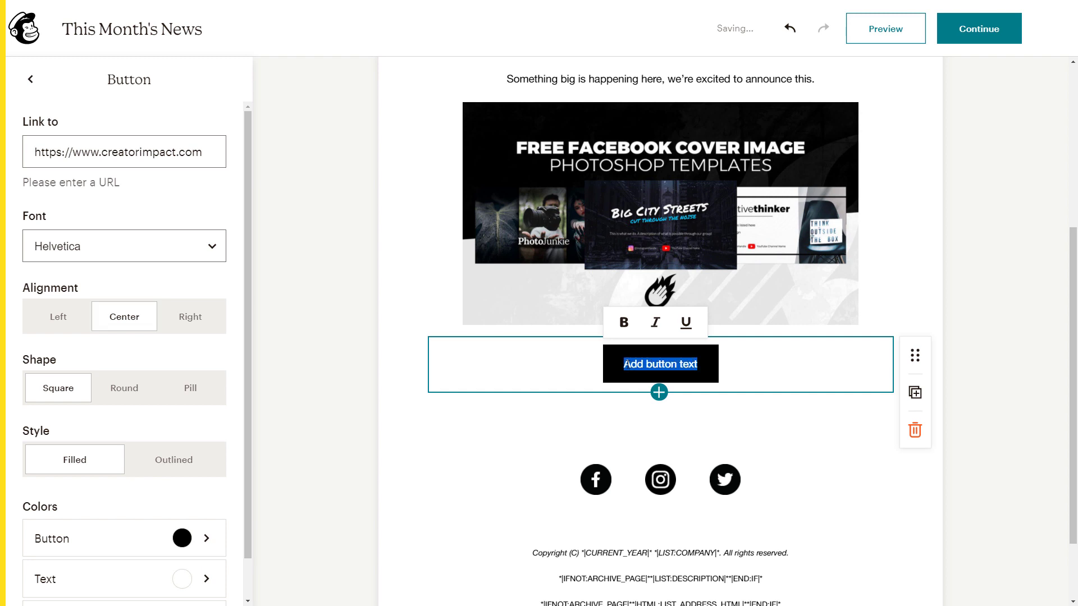
type("Click Here to ")
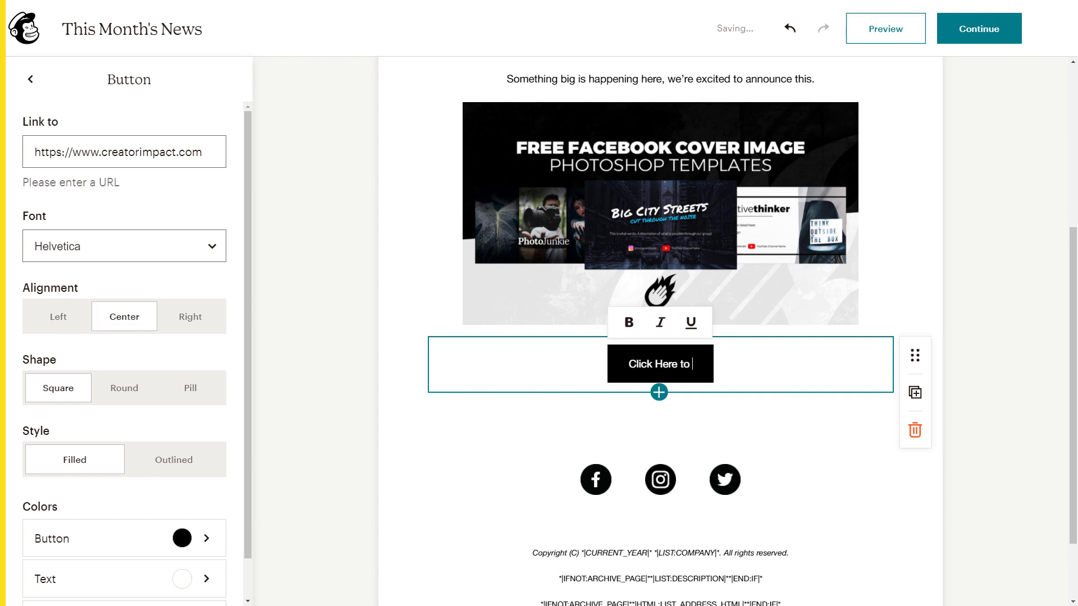
type("Download")
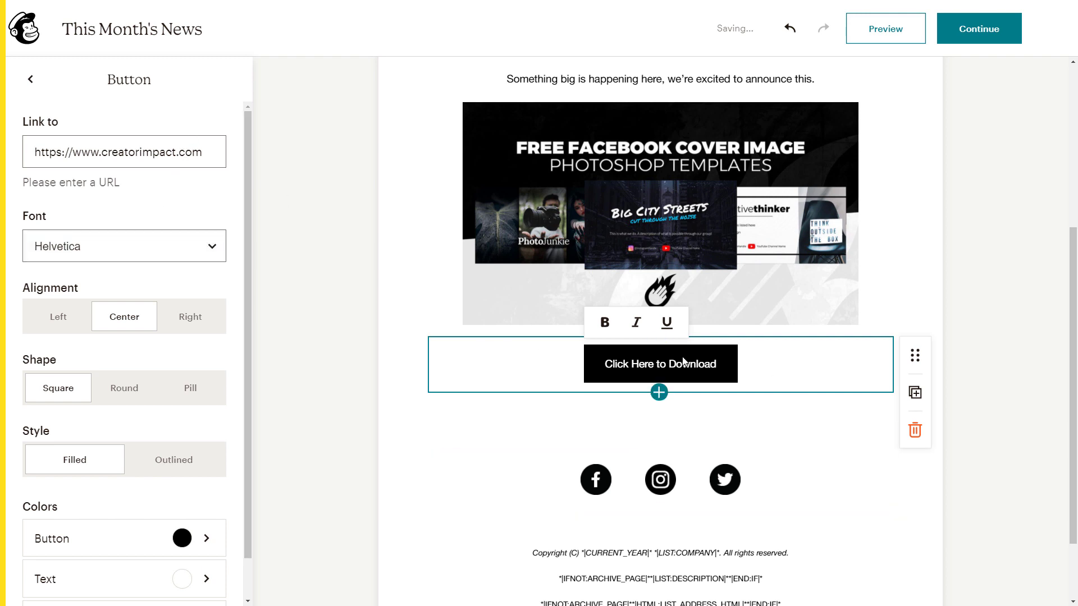
left_click(150, 146)
left_click(963, 281)
- Try blue as the text color of the paragraph below the heading
scroll(737, 192, "up", 3)
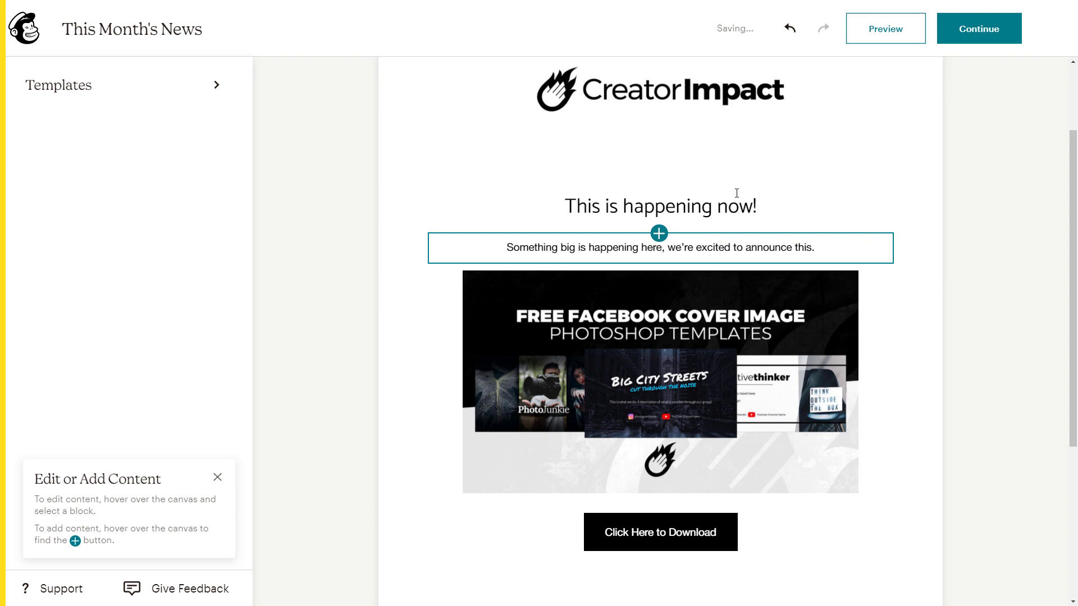
left_click(703, 249)
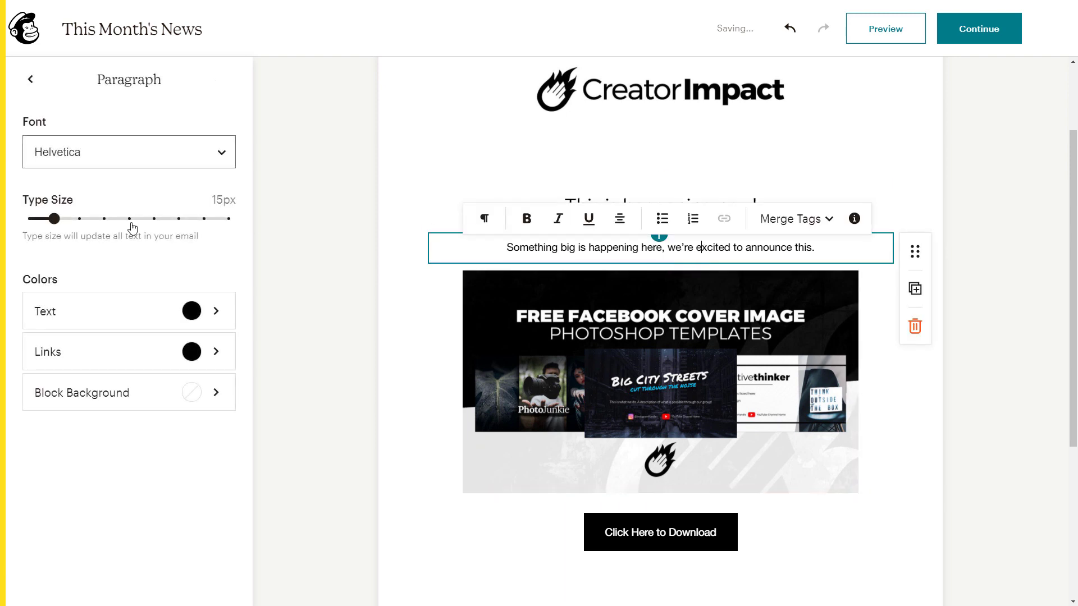
left_click(199, 322)
left_click(212, 126)
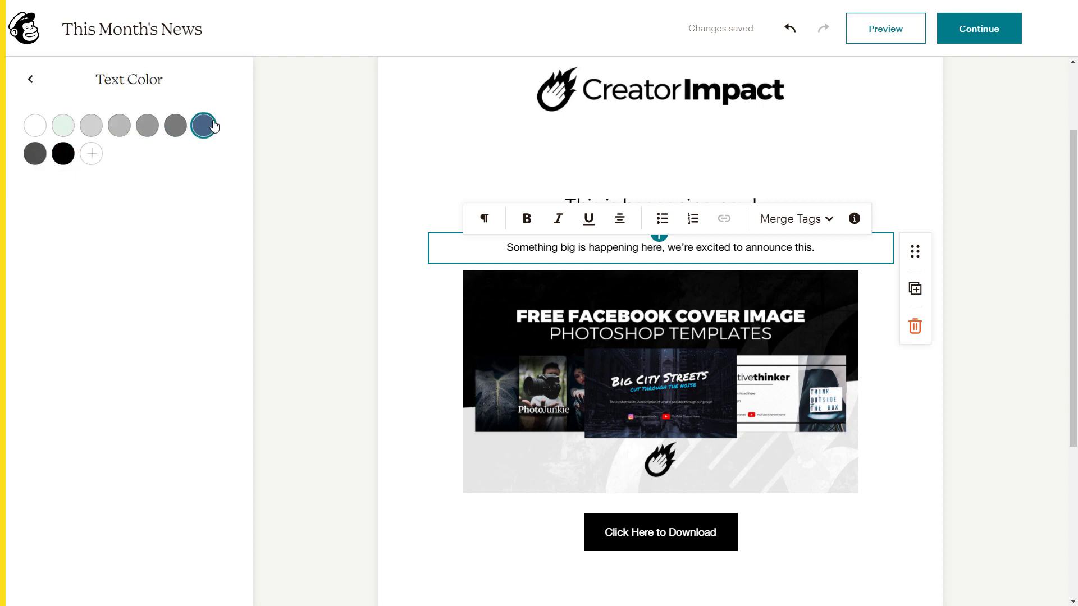
left_click(30, 79)
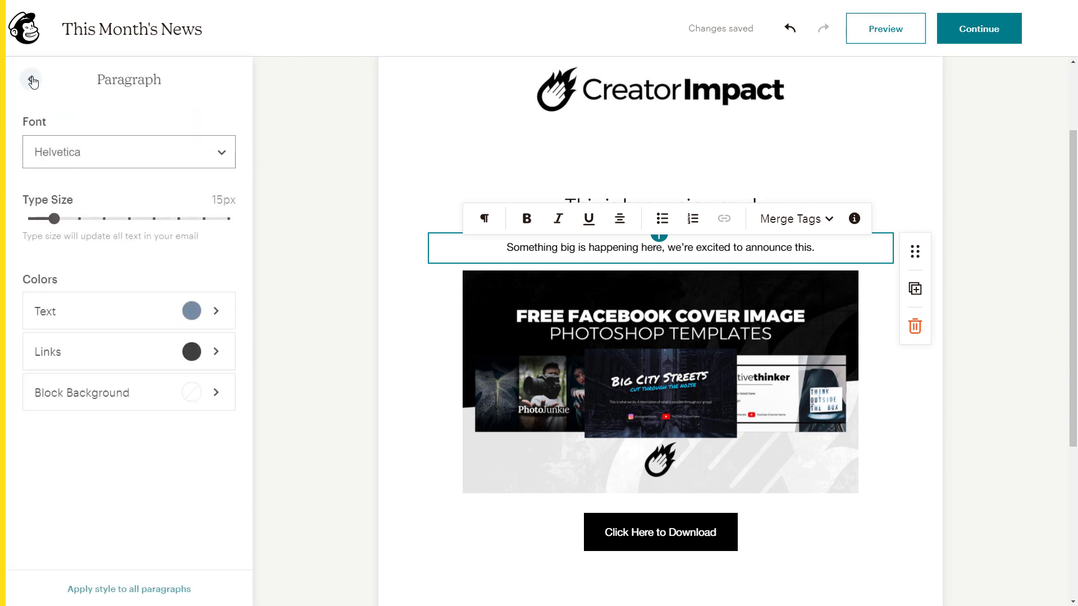
- Set the paragraph's link color to blue and its text color to black
left_click(214, 354)
left_click(36, 152)
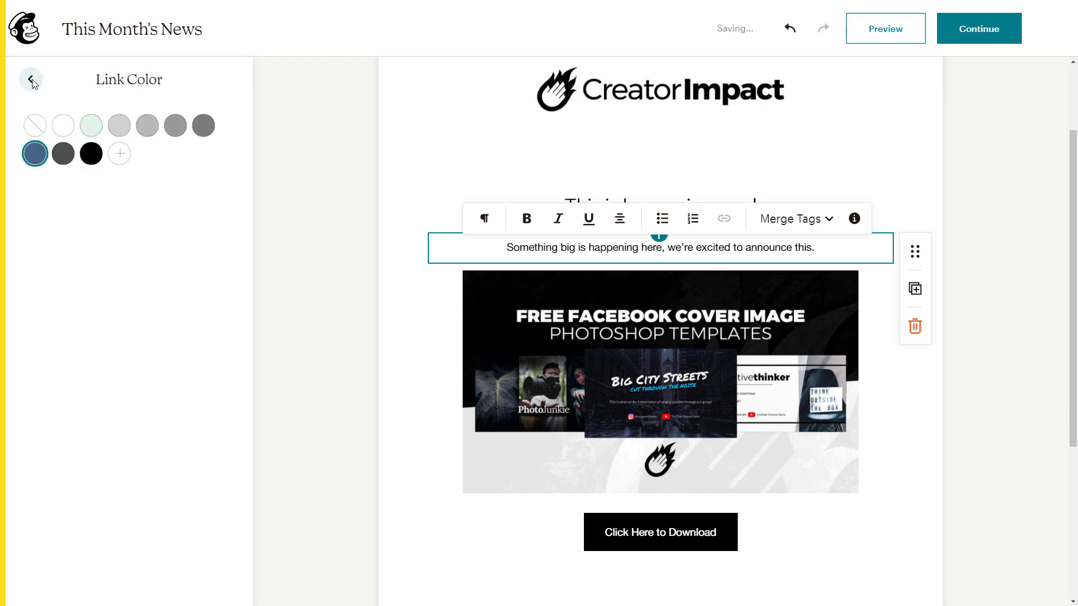
left_click(31, 80)
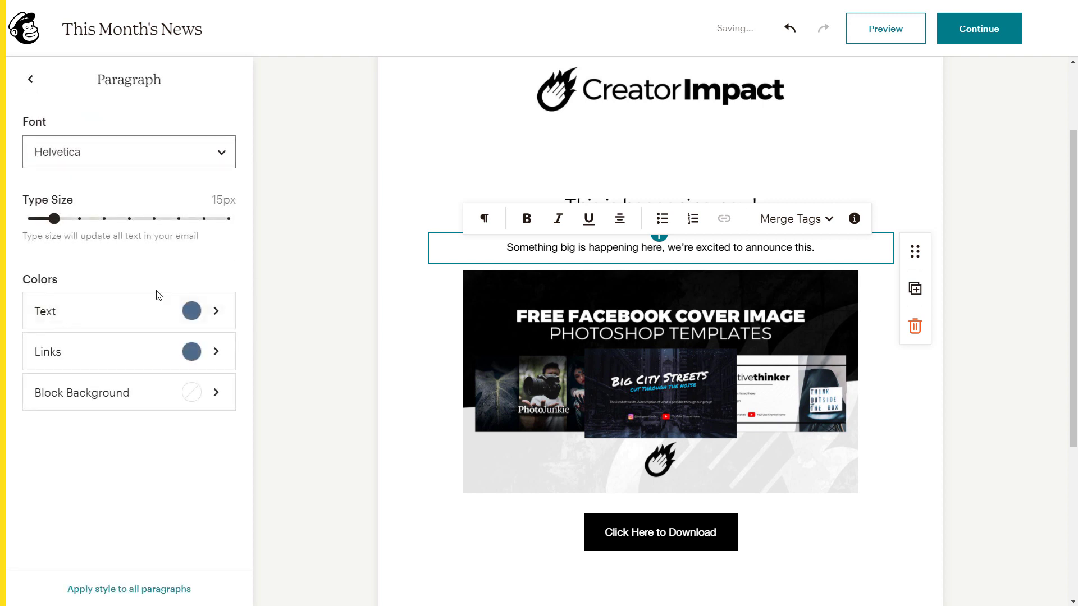
left_click(192, 311)
left_click(60, 161)
left_click(30, 79)
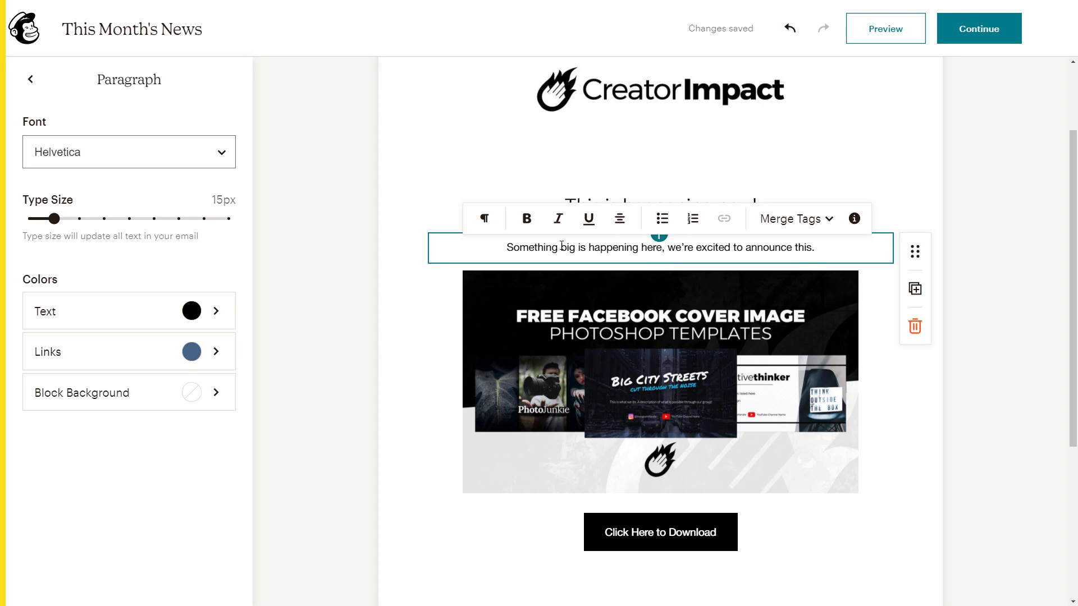
- Make "Something big is happening here" bold and italic in the paragraph
left_click_drag(507, 247, 664, 248)
left_click(528, 220)
left_click(558, 219)
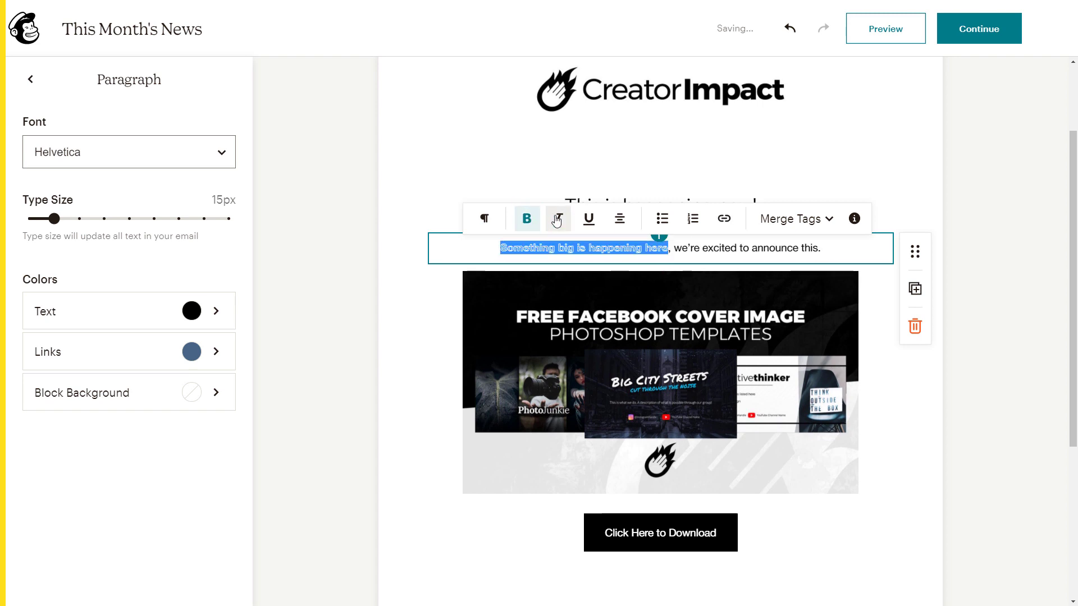
- Add the line "Free to download" below the paragraph and format it as a bulleted list
left_click(721, 248)
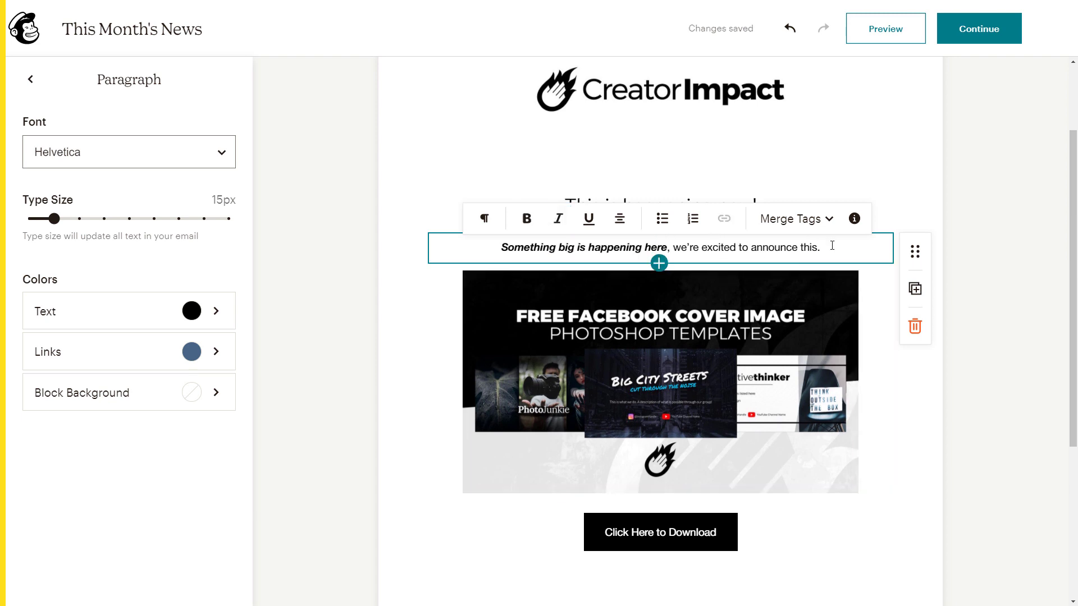
key("Return")
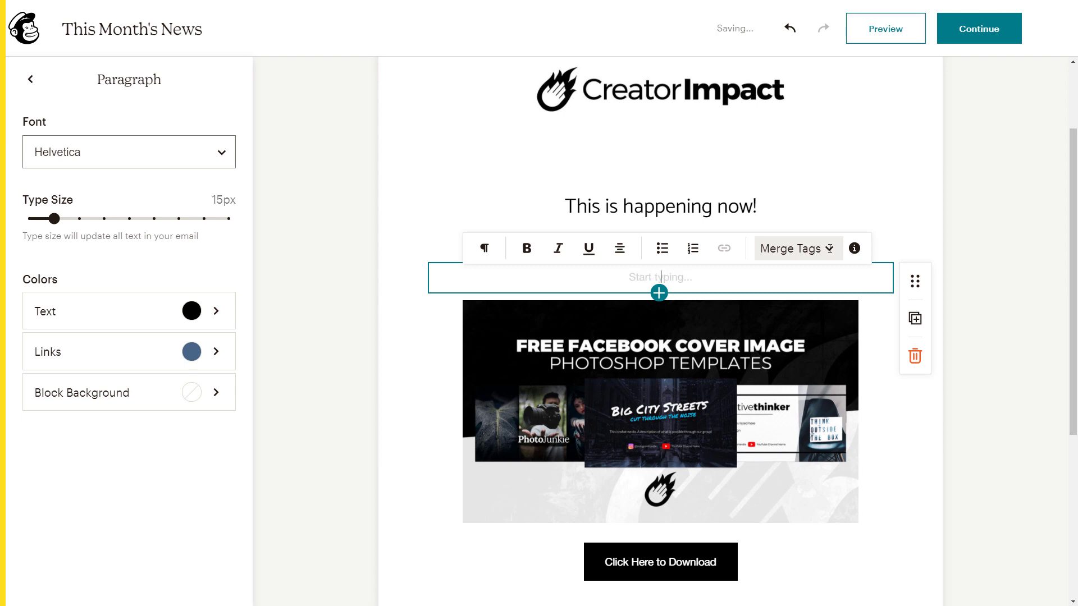
type("Free to download")
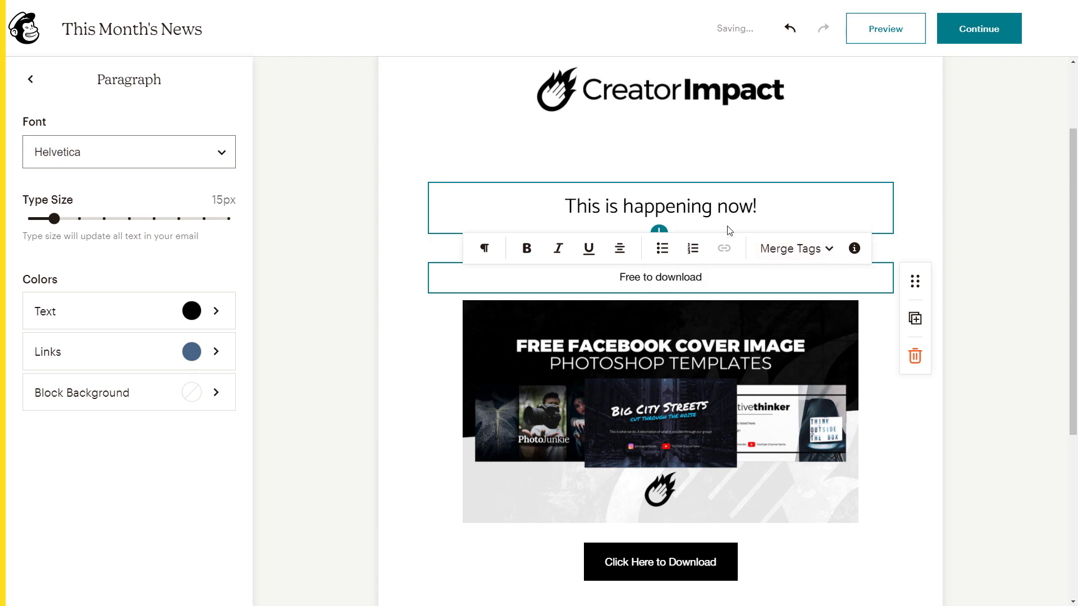
left_click(663, 249)
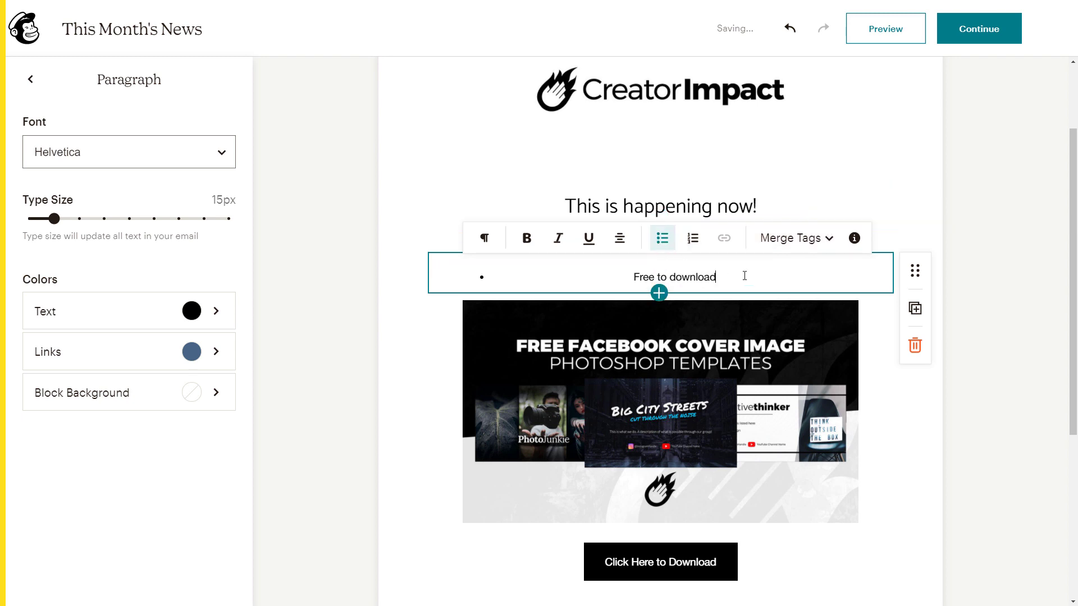
- Add "Easy to use" and "Available Now!" as further bullets and close the paragraph settings
key("Return")
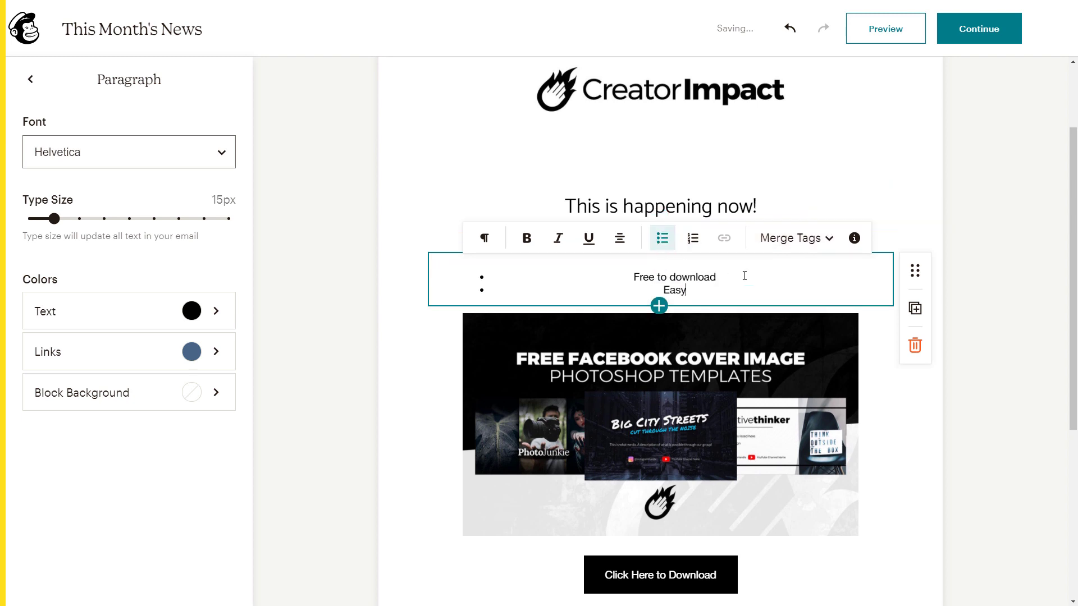
type("Easy to use")
key("Return")
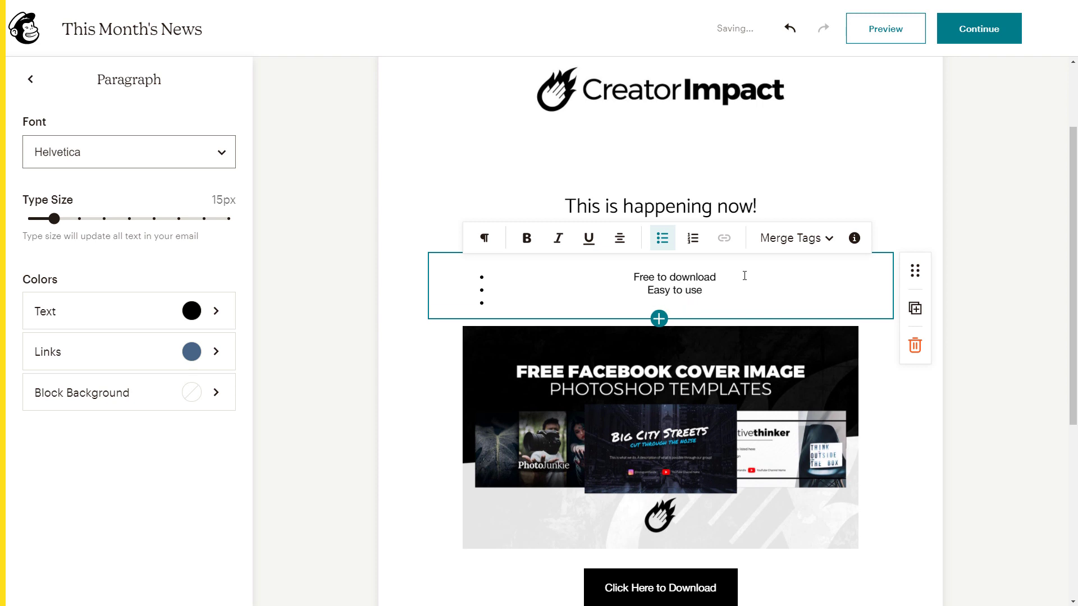
type("Available Now!~")
key("BackSpace")
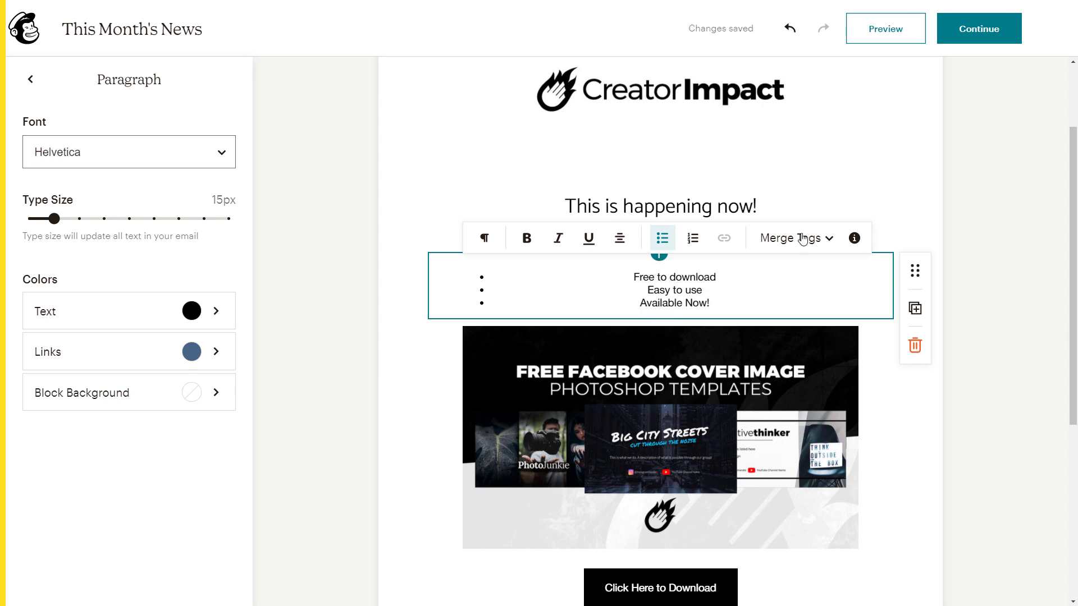
left_click(961, 180)
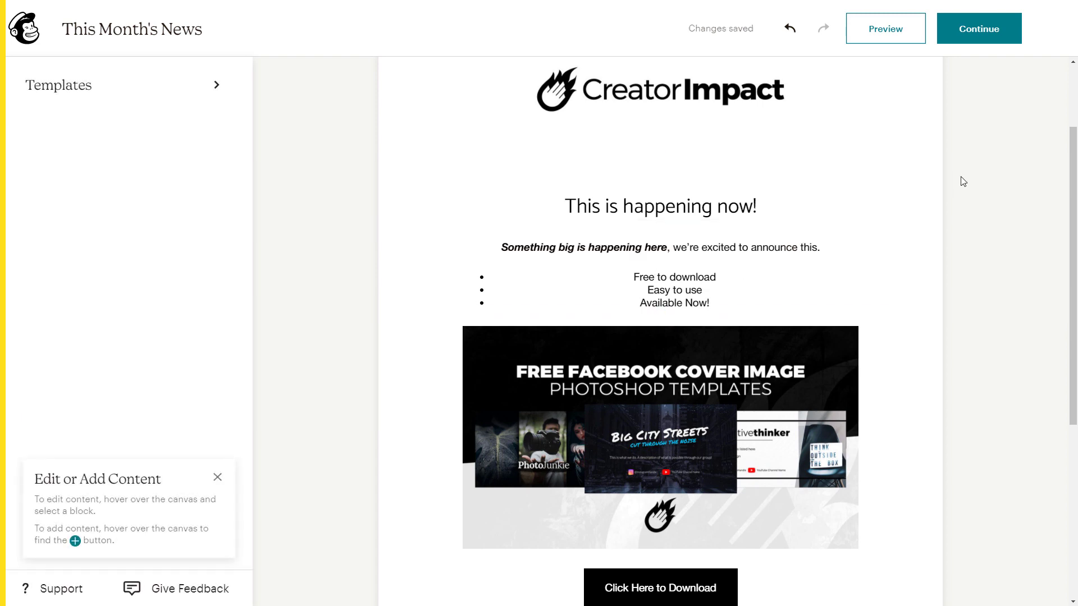
- Left-align the bulleted list above the image and close its settings
left_click(615, 275)
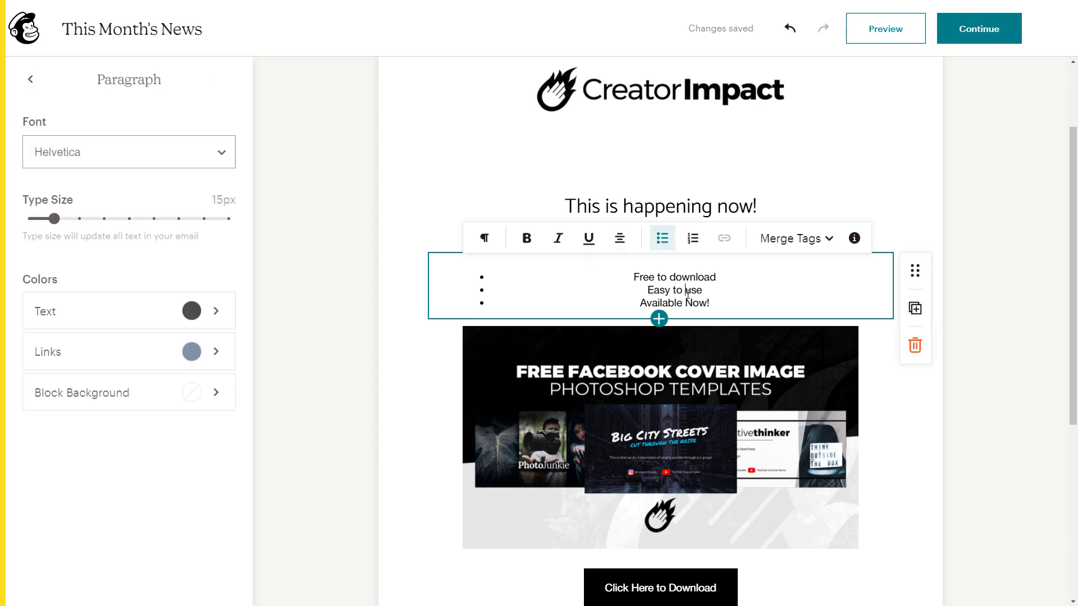
left_click(620, 238)
left_click(595, 202)
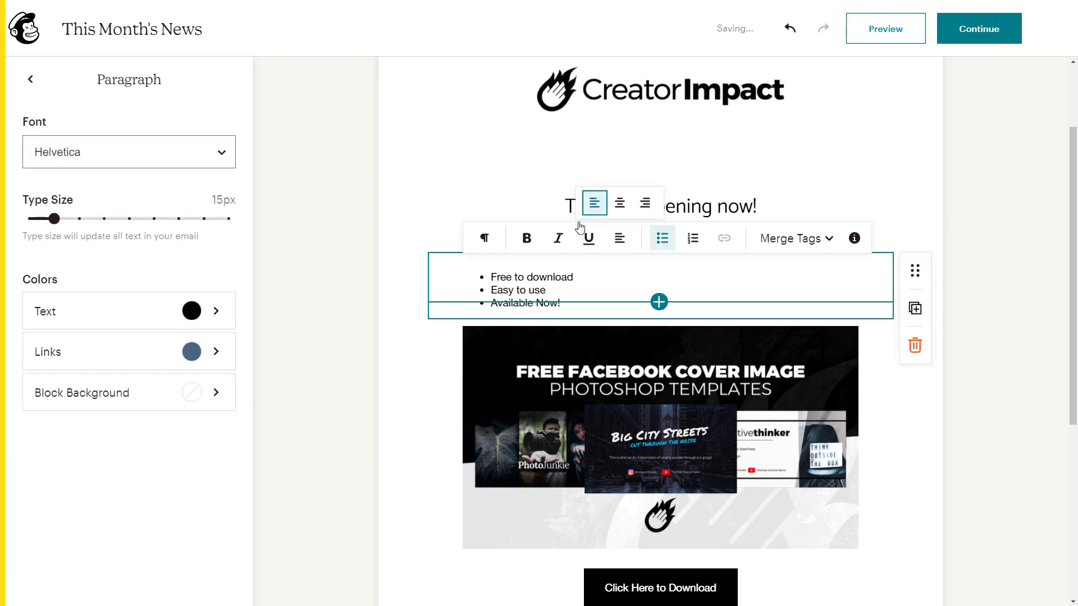
left_click(978, 221)
- Try centre alignment on the paragraph above the bulleted list, and set it back to left alignment
left_click(724, 245)
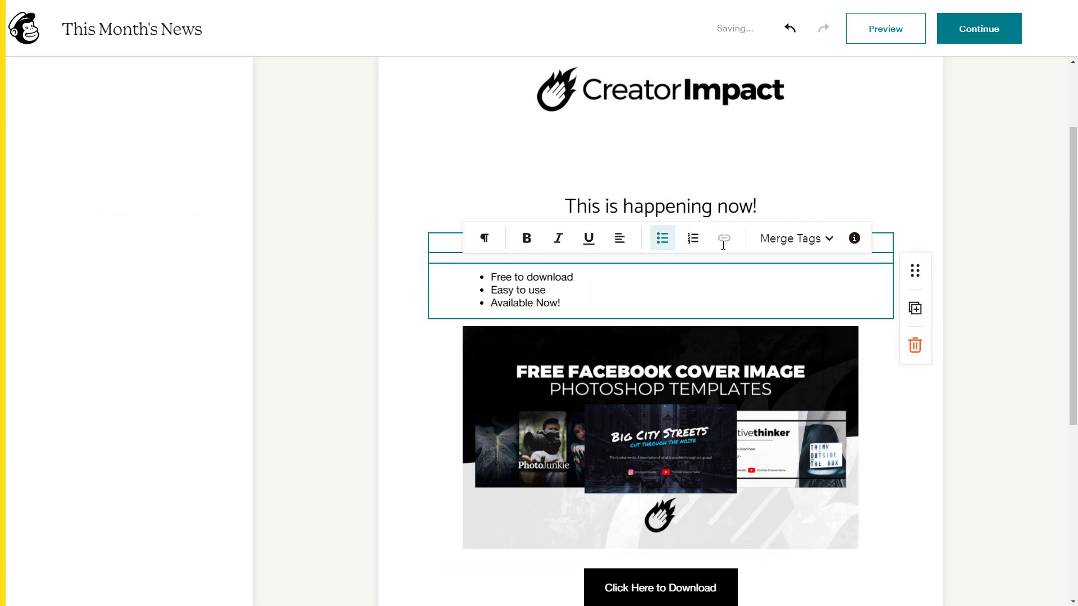
left_click(620, 219)
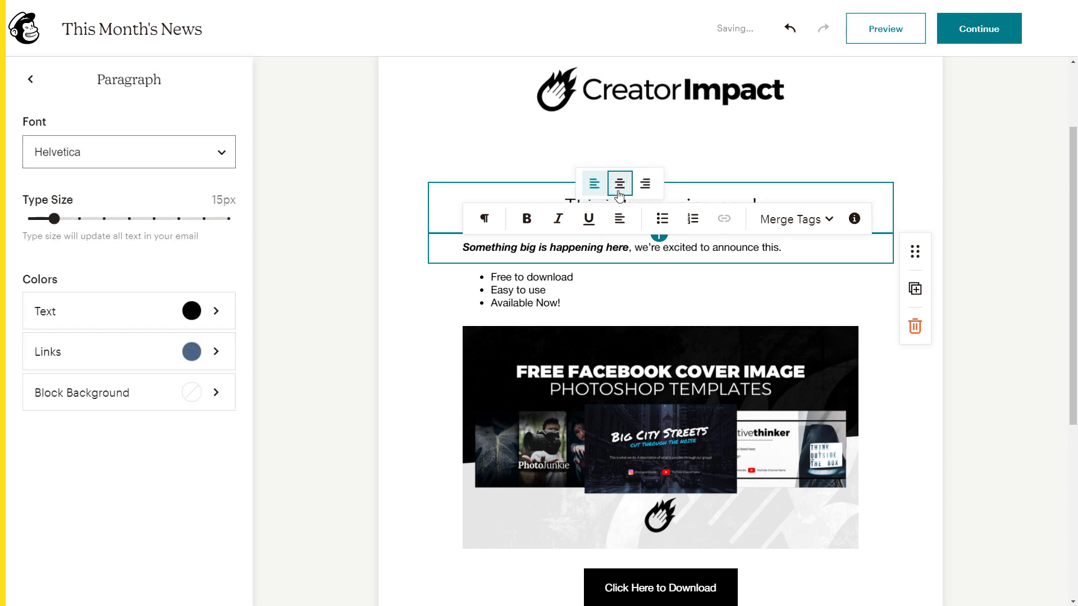
left_click(620, 195)
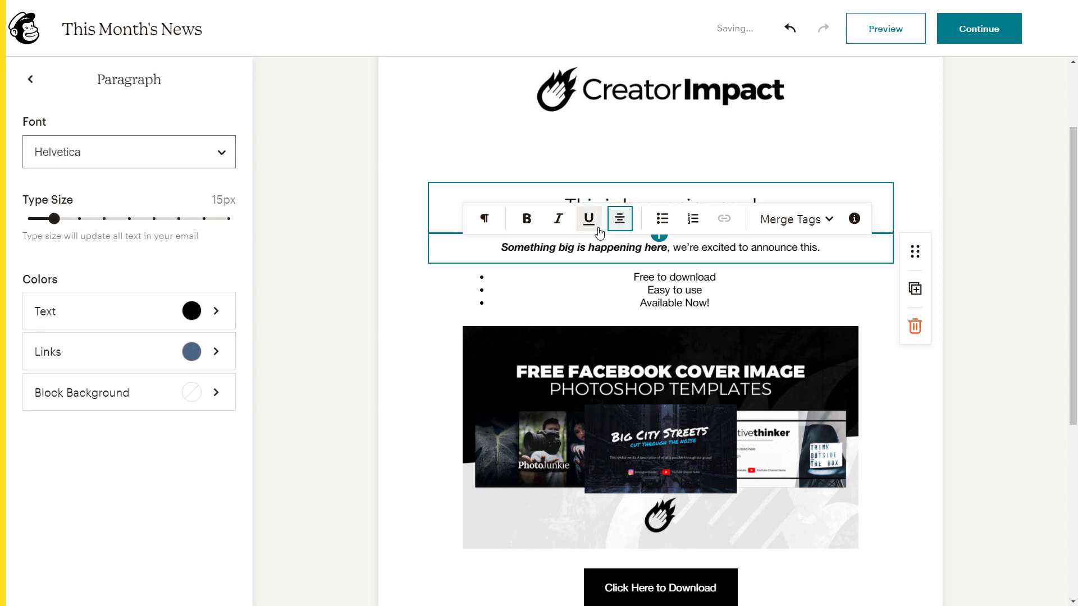
left_click(624, 226)
left_click(596, 191)
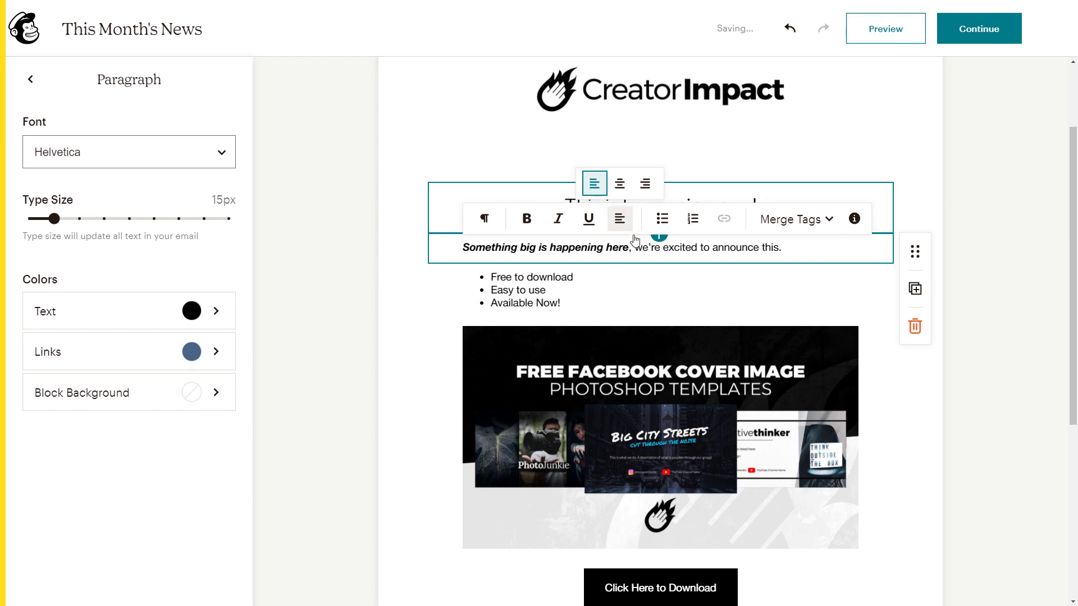
left_click(917, 200)
- Left-align the heading "This is happening now!"
left_click(752, 206)
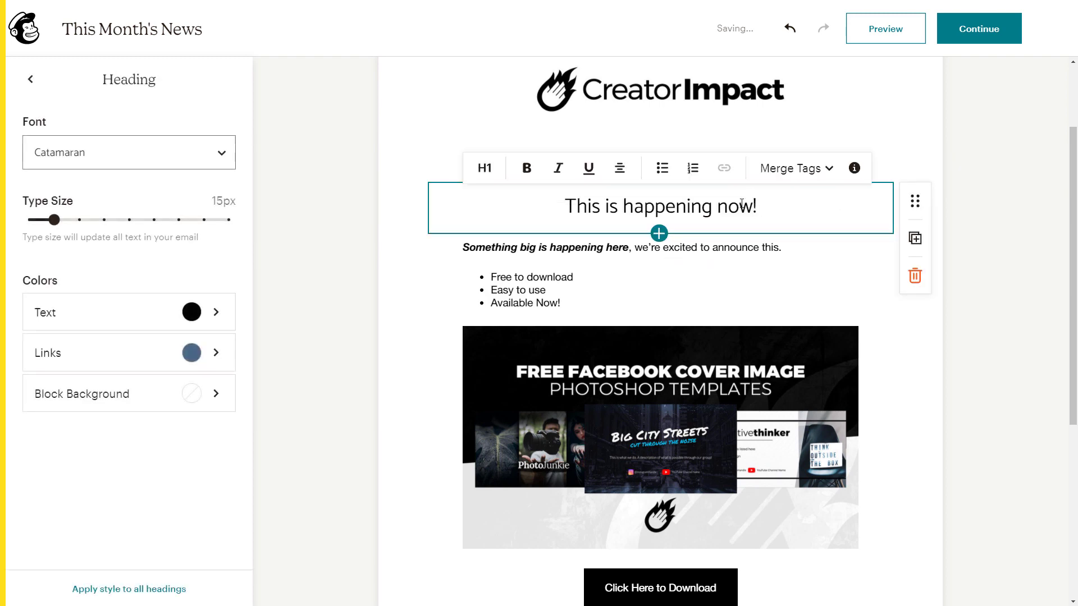
left_click(620, 167)
left_click(594, 135)
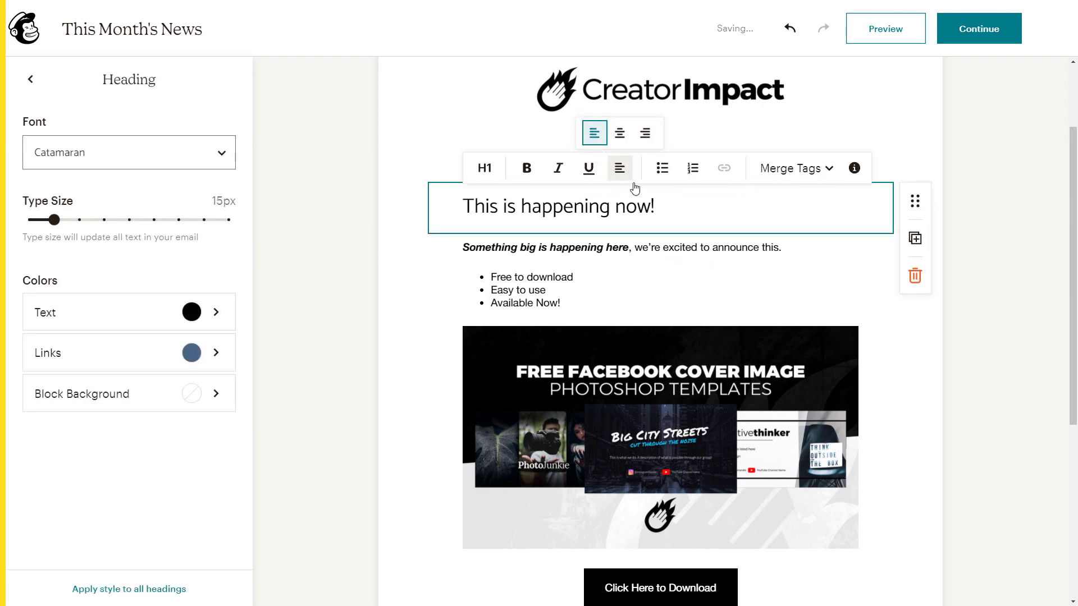
- Left-align the "Click Here to Download" button below the image and close its settings
scroll(683, 419, "down", 3)
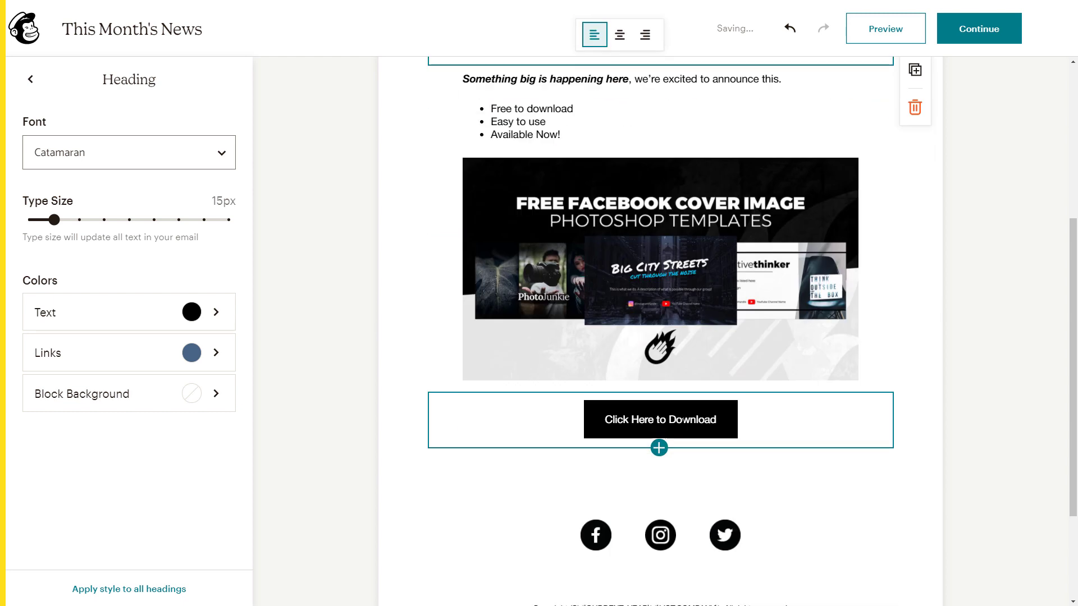
left_click(727, 434)
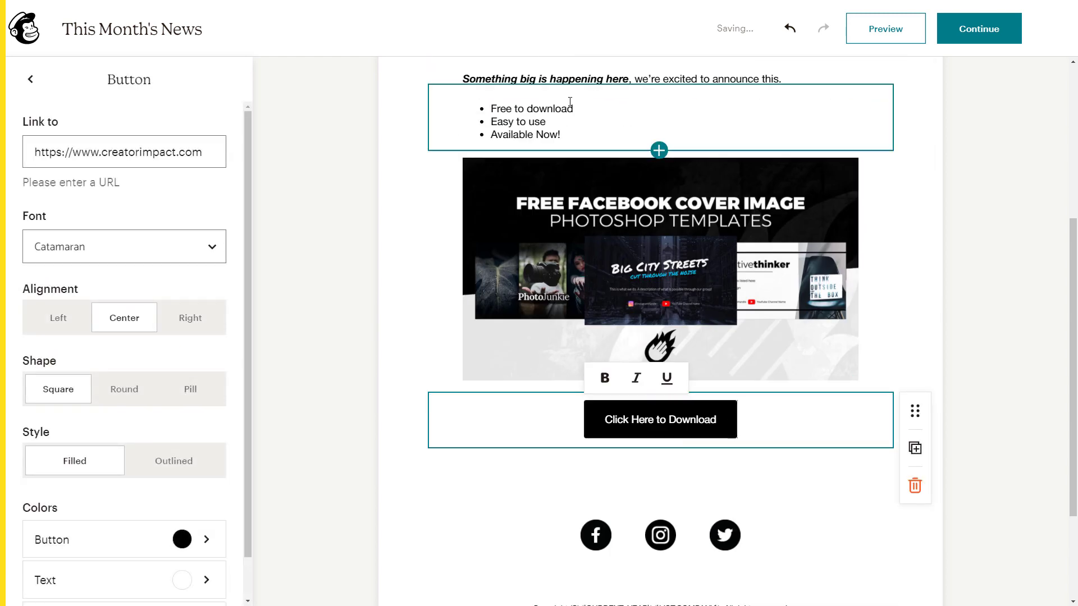
left_click(54, 317)
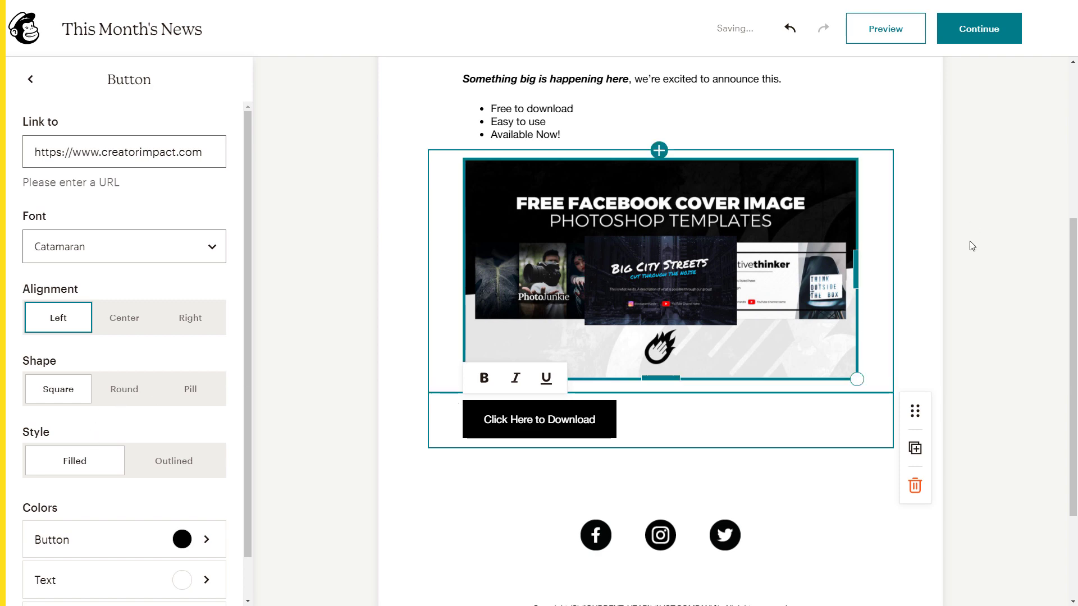
left_click(998, 304)
scroll(998, 303, "up", 1)
scroll(998, 303, "up", 4)
scroll(996, 304, "down", 4)
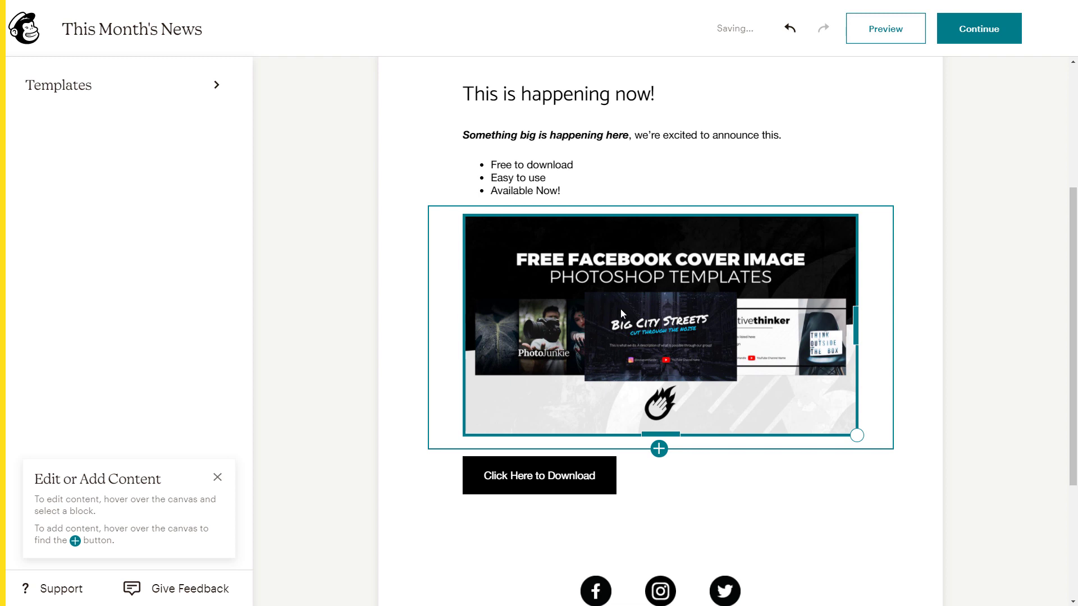
left_click(638, 166)
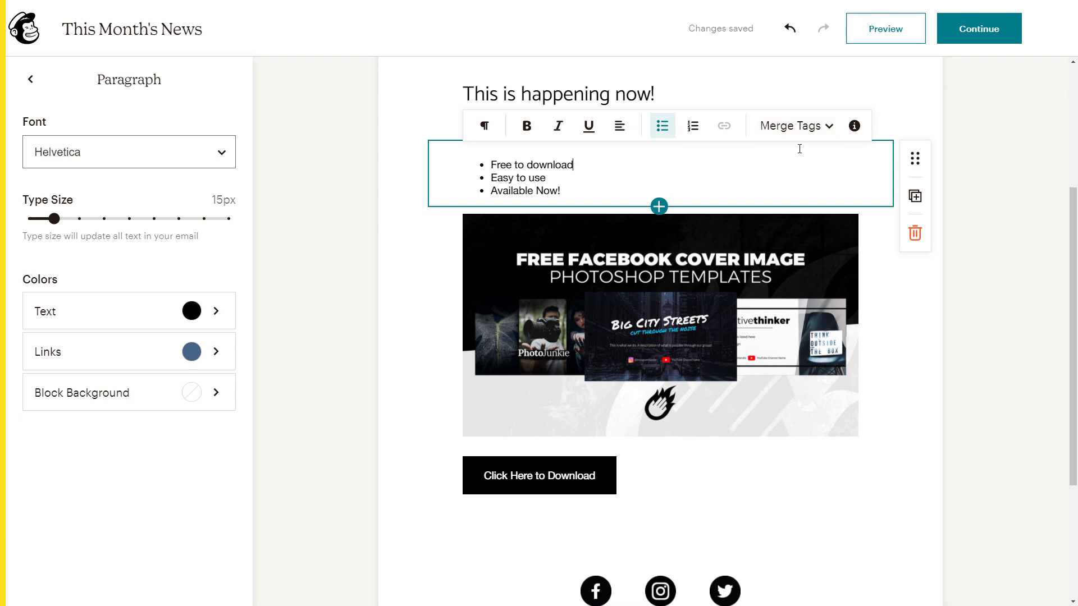
- Give the "Click Here to Download" button the Pill shape and the Outlined style
left_click(588, 487)
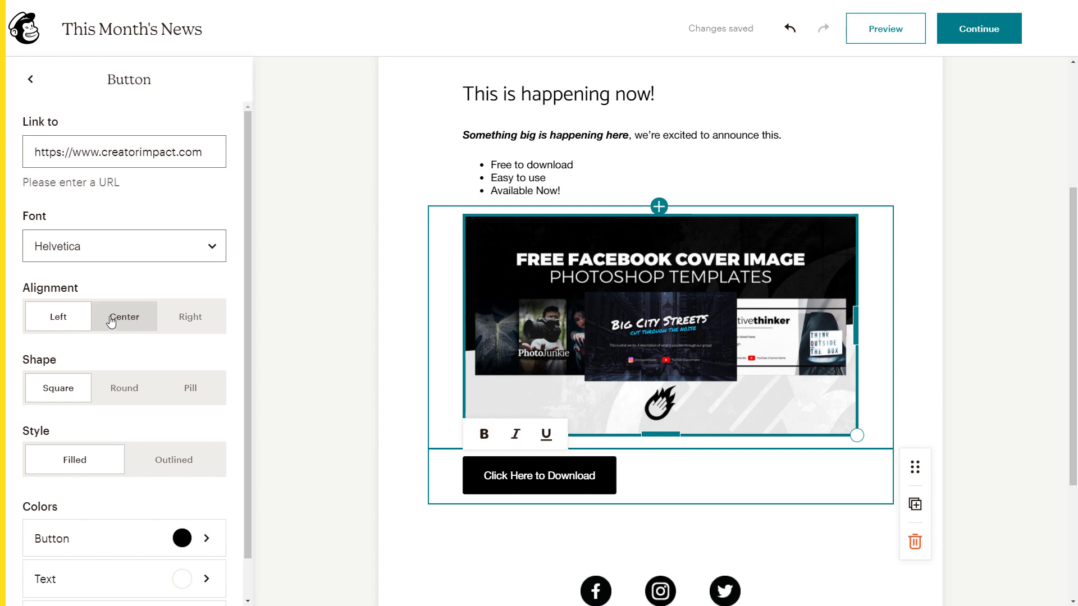
left_click(134, 403)
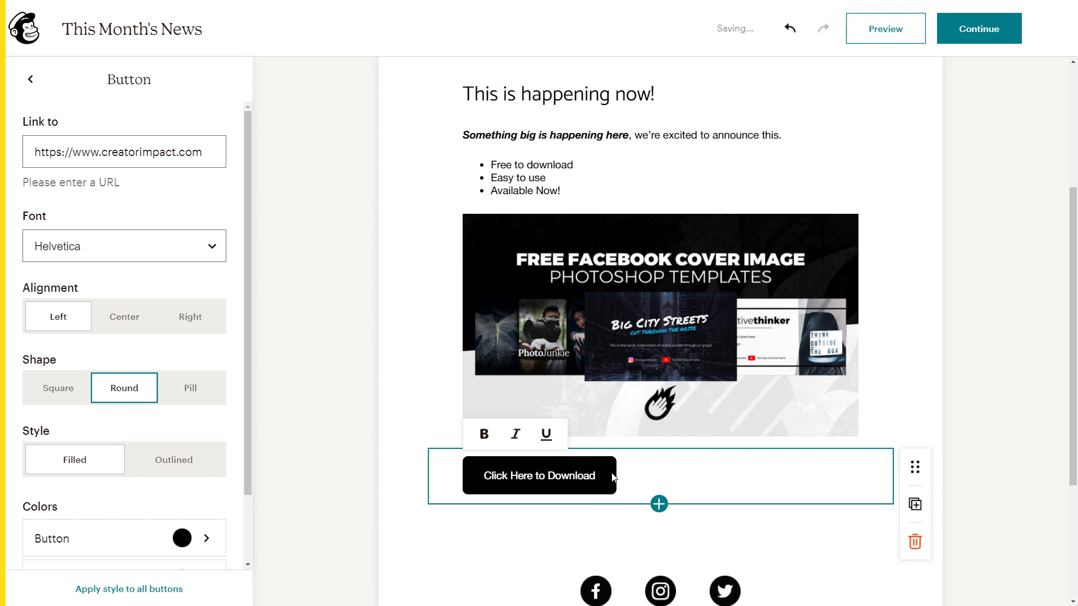
left_click(190, 387)
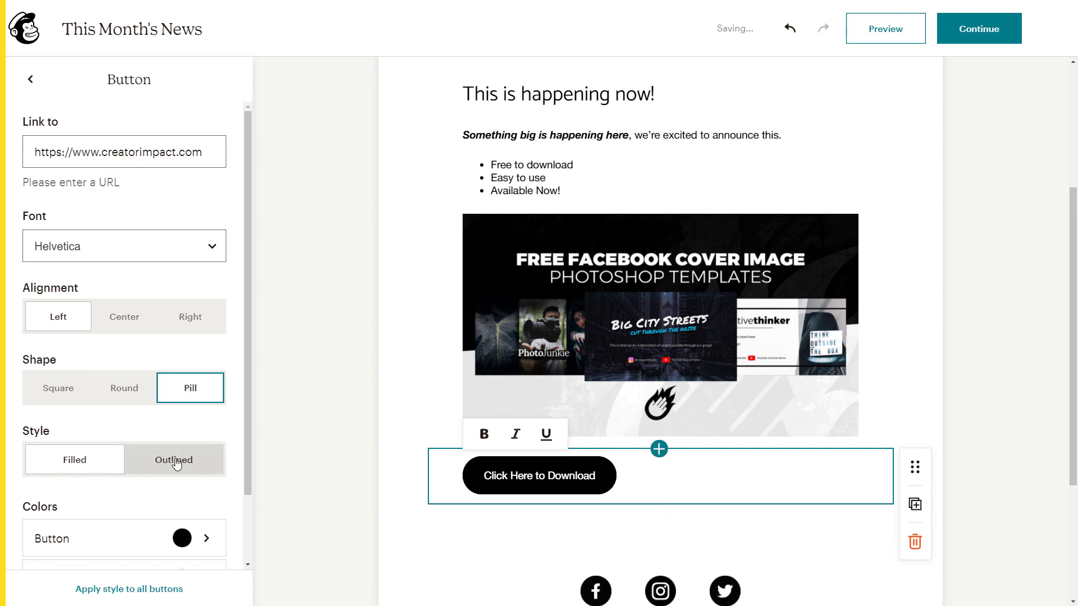
left_click(209, 465)
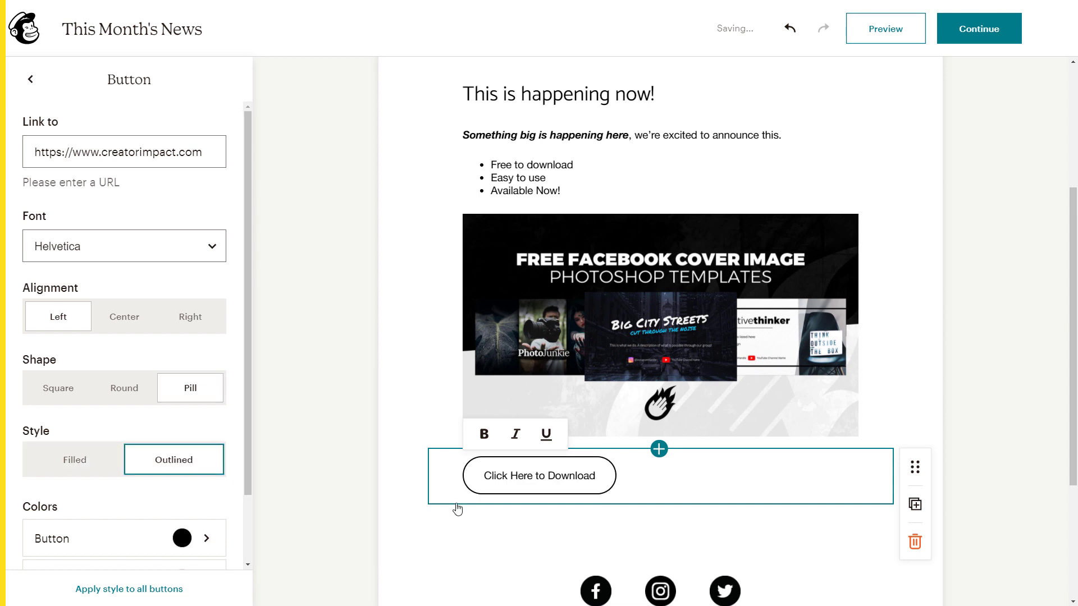
- Set the download button's colour to the blue swatch and return to the button settings
scroll(95, 449, "down", 2)
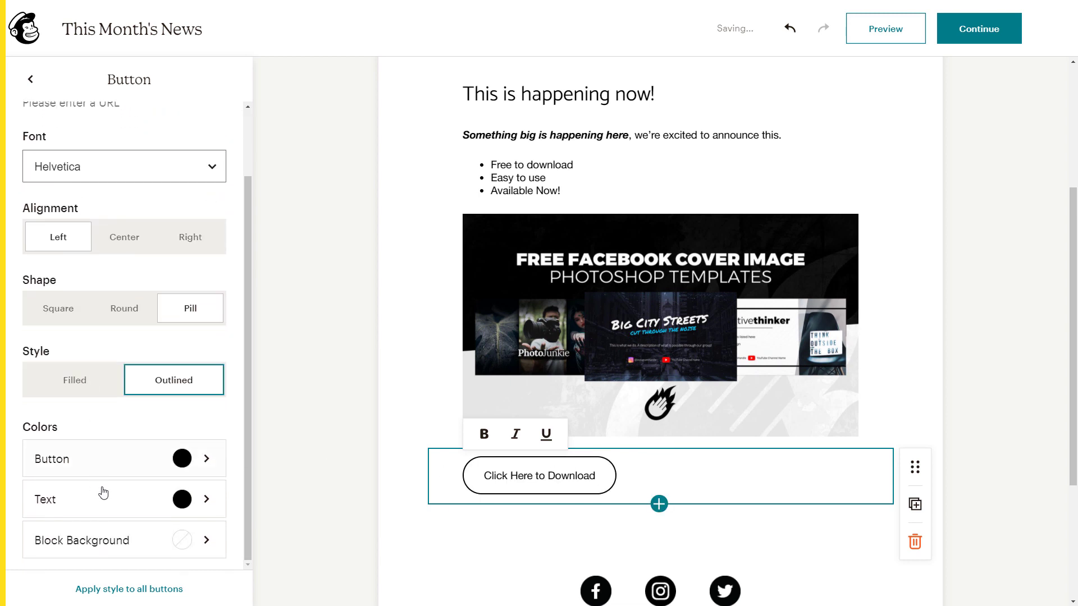
left_click(154, 465)
left_click(35, 153)
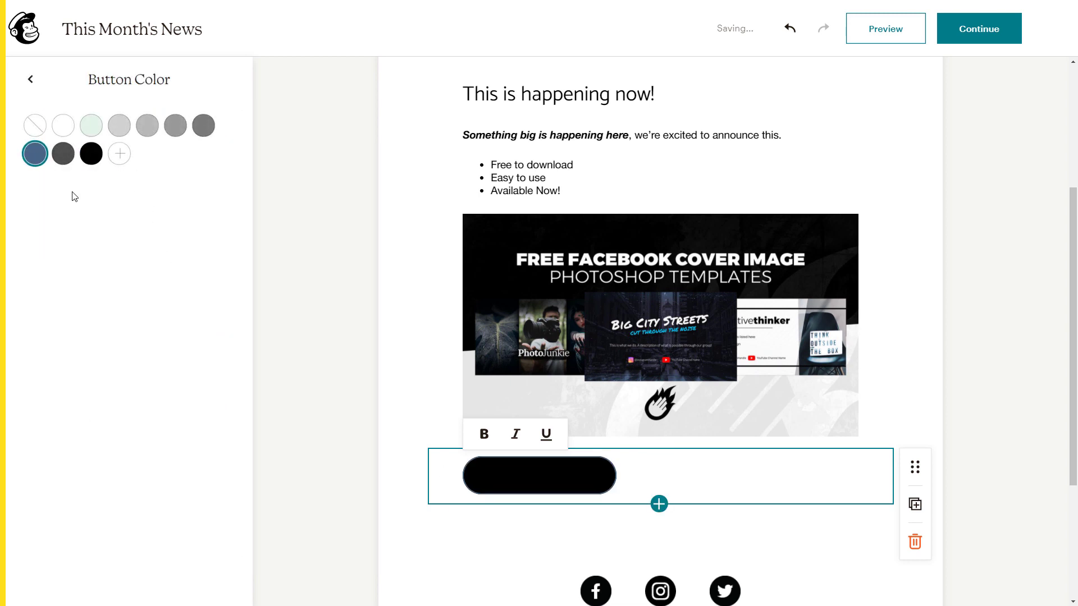
left_click(32, 84)
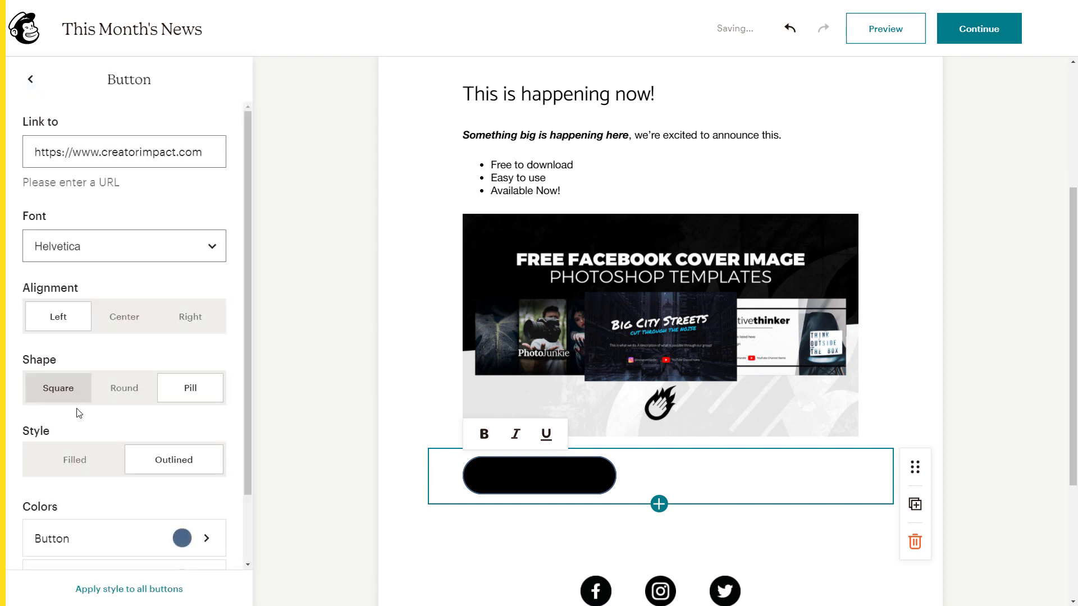
- Set the download button's text colour to white
scroll(130, 490, "down", 2)
left_click(126, 507)
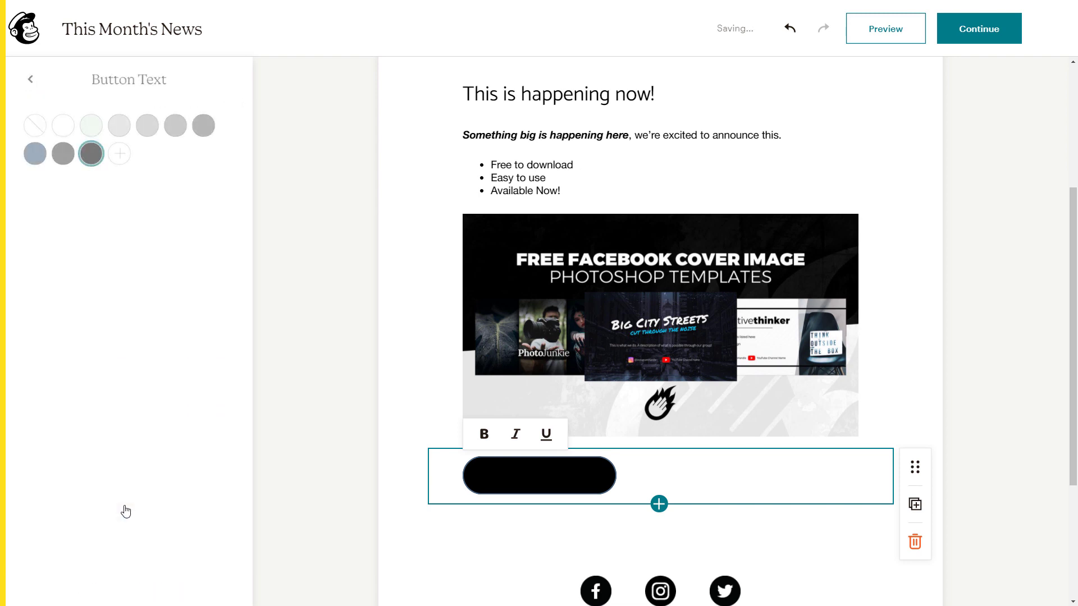
left_click(63, 125)
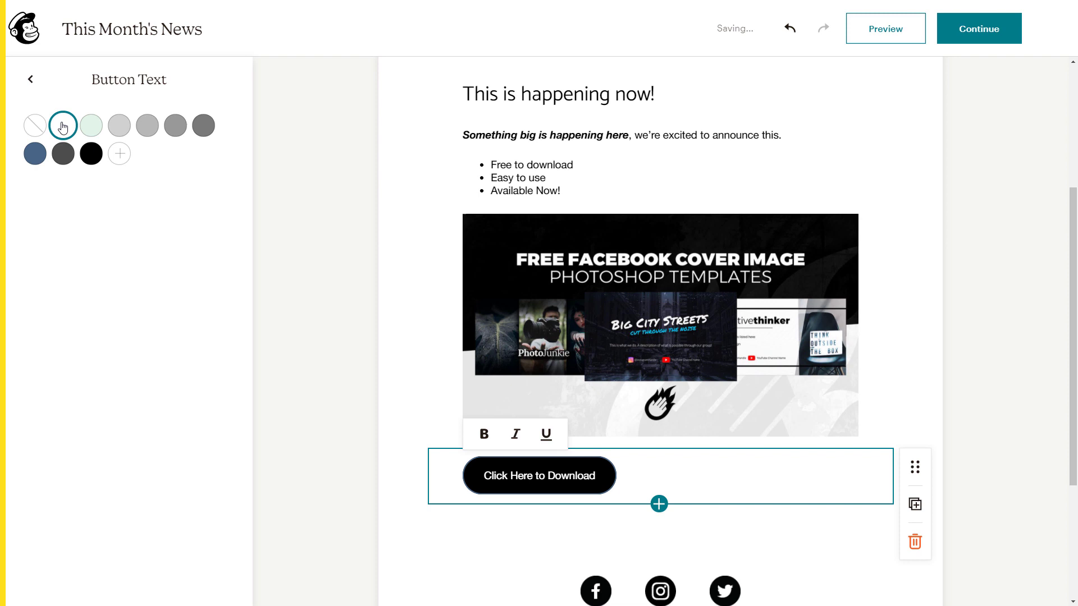
left_click(30, 79)
- Try white and grey block backgrounds behind the download button, and reset the background to no colour
scroll(121, 481, "down", 2)
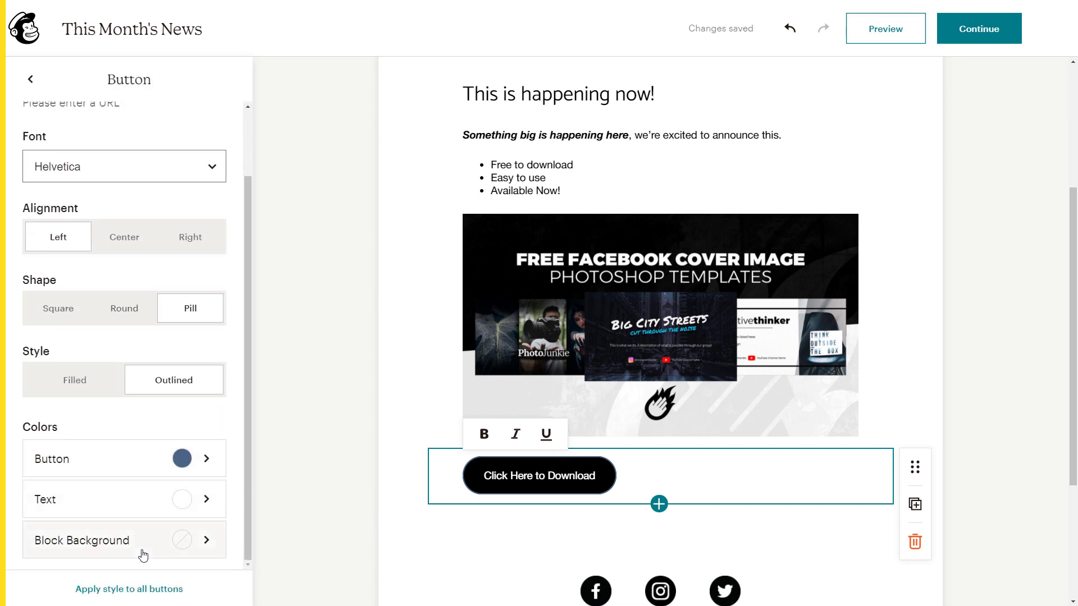
left_click(169, 539)
left_click(63, 125)
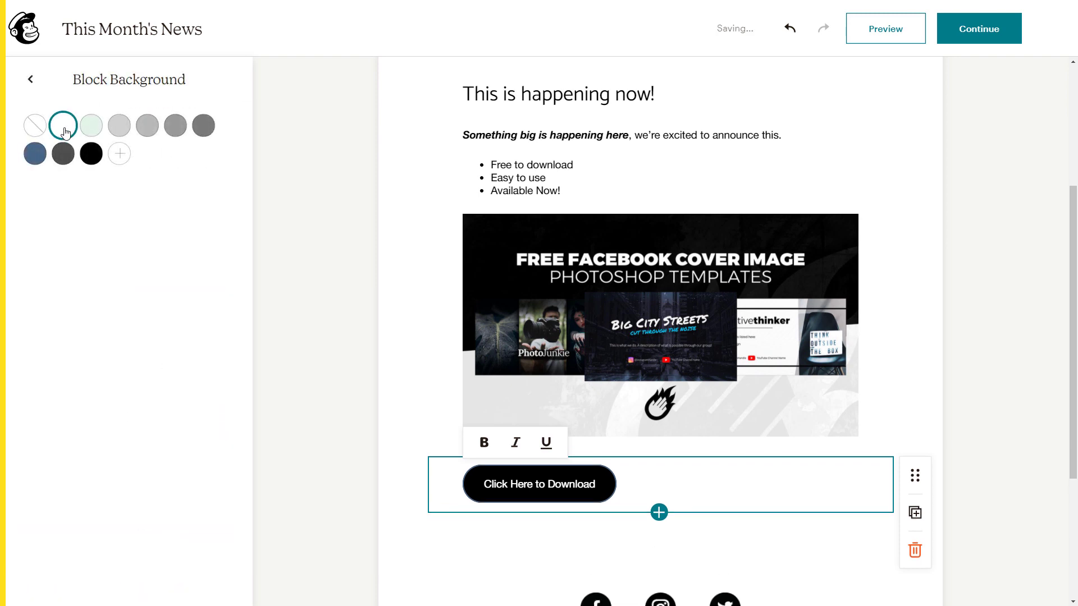
left_click(147, 128)
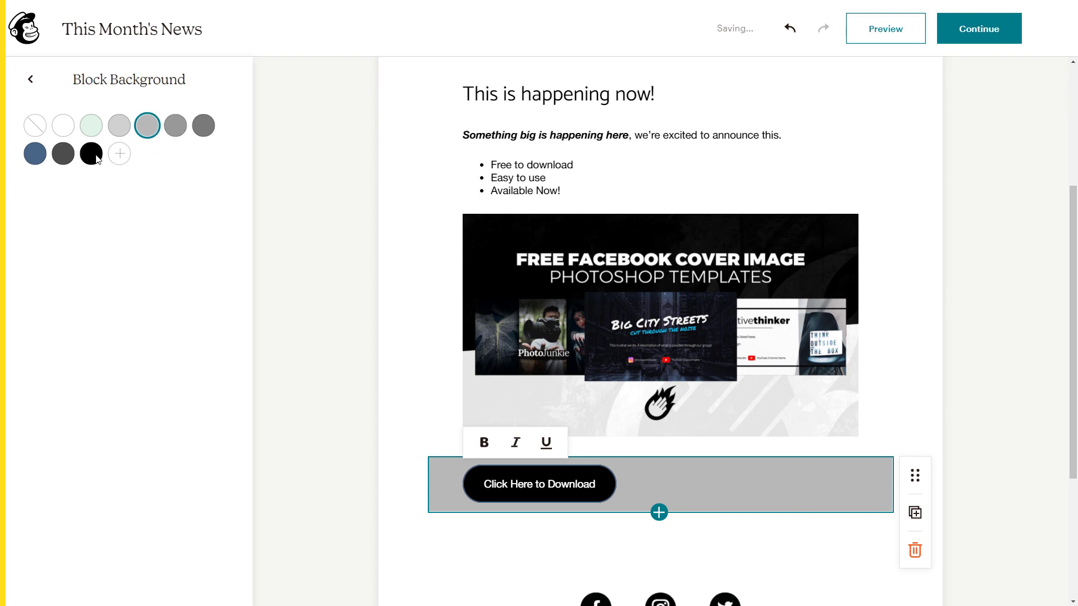
left_click(35, 126)
left_click(30, 80)
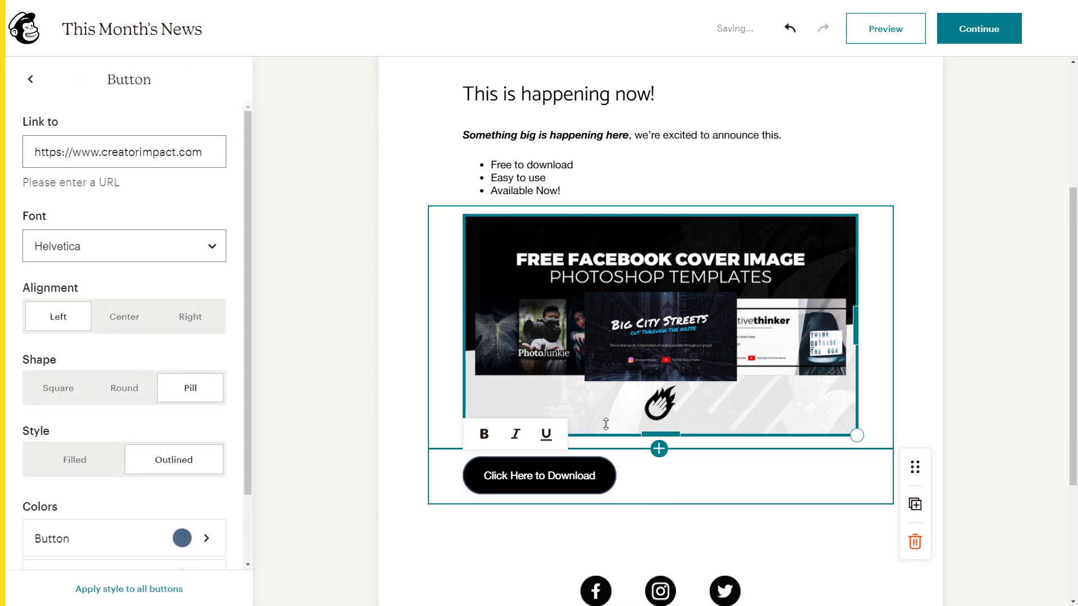
scroll(169, 449, "down", 2)
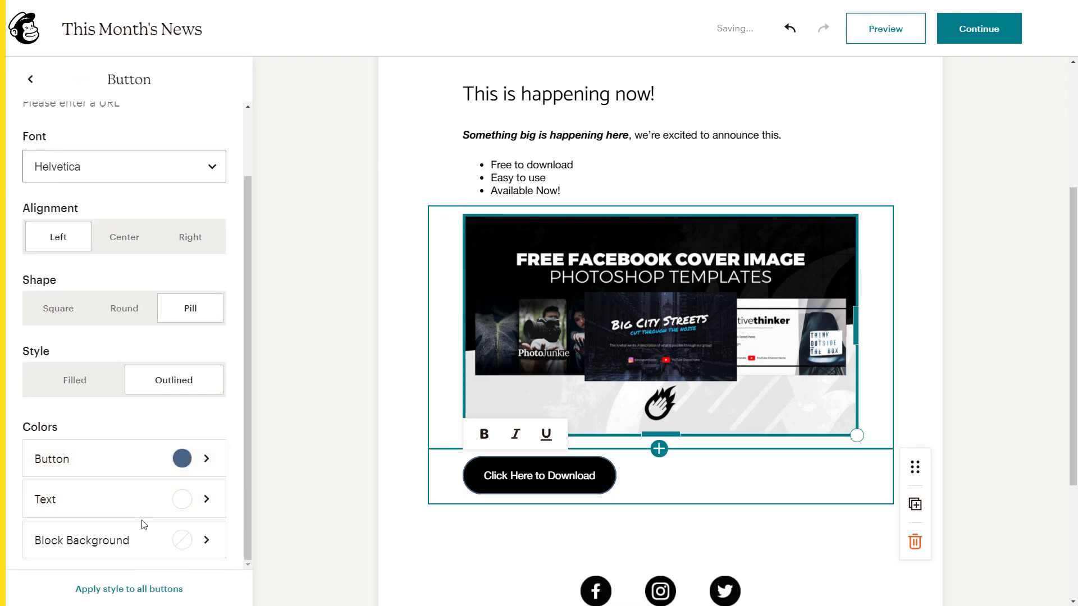
scroll(144, 522, "up", 2)
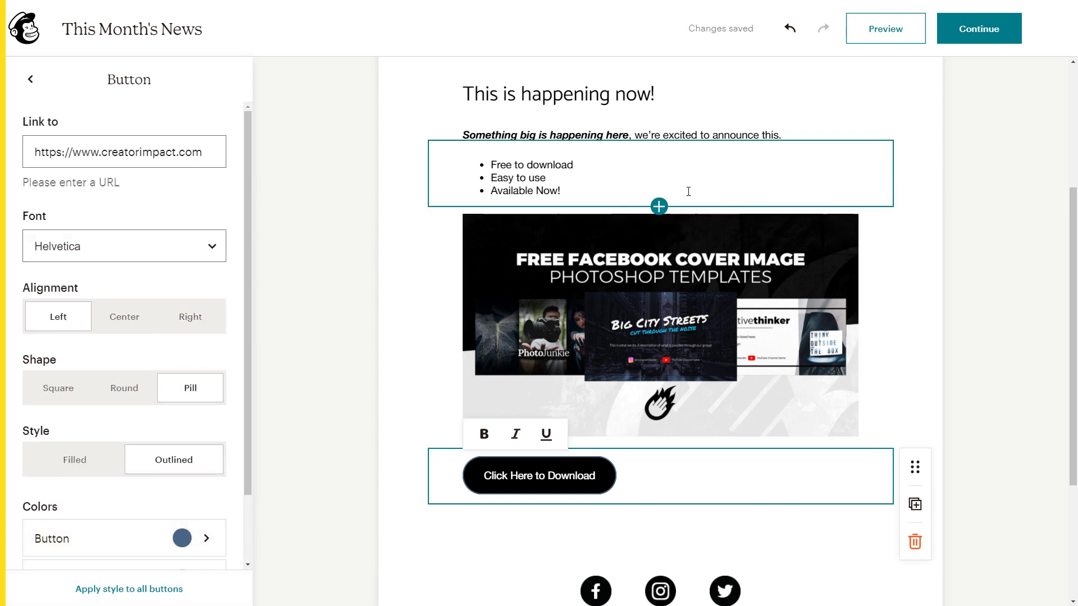
- Delete the spacer block between the logo and the heading
left_click(923, 243)
scroll(750, 347, "up", 4)
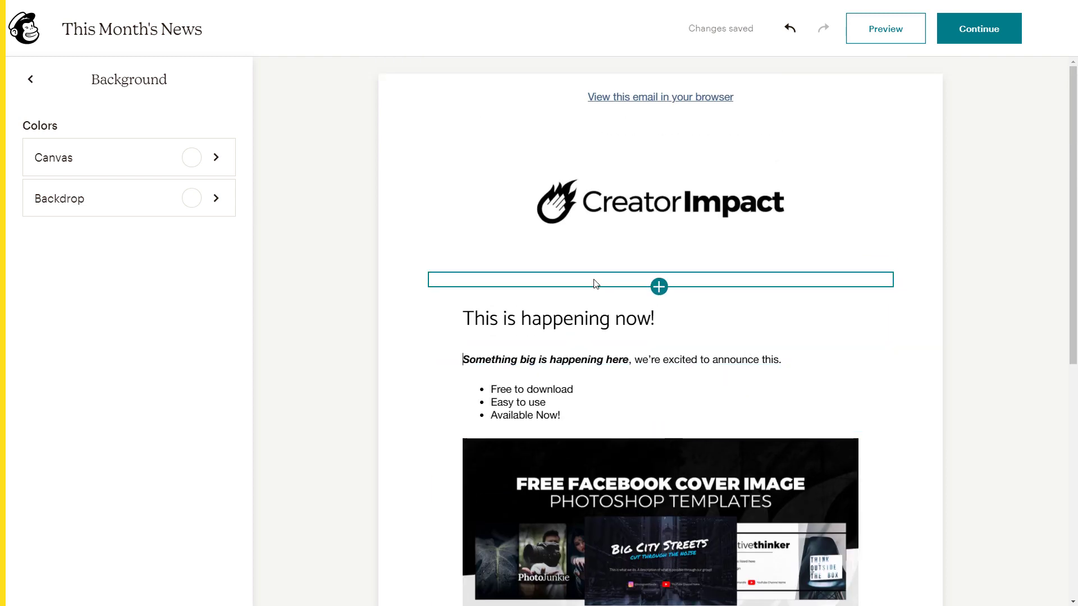
left_click(639, 279)
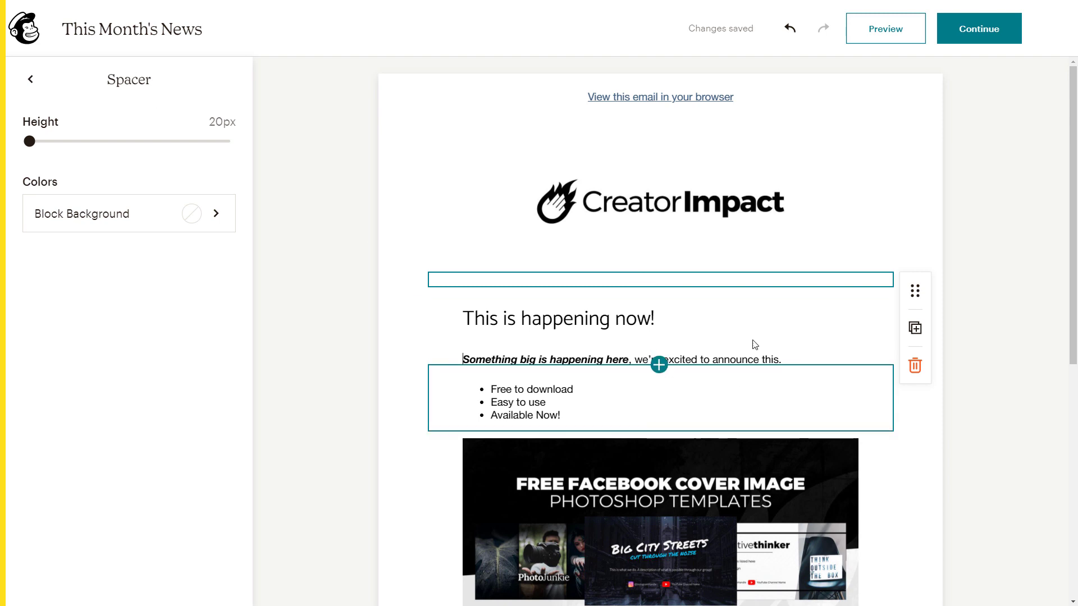
left_click(915, 366)
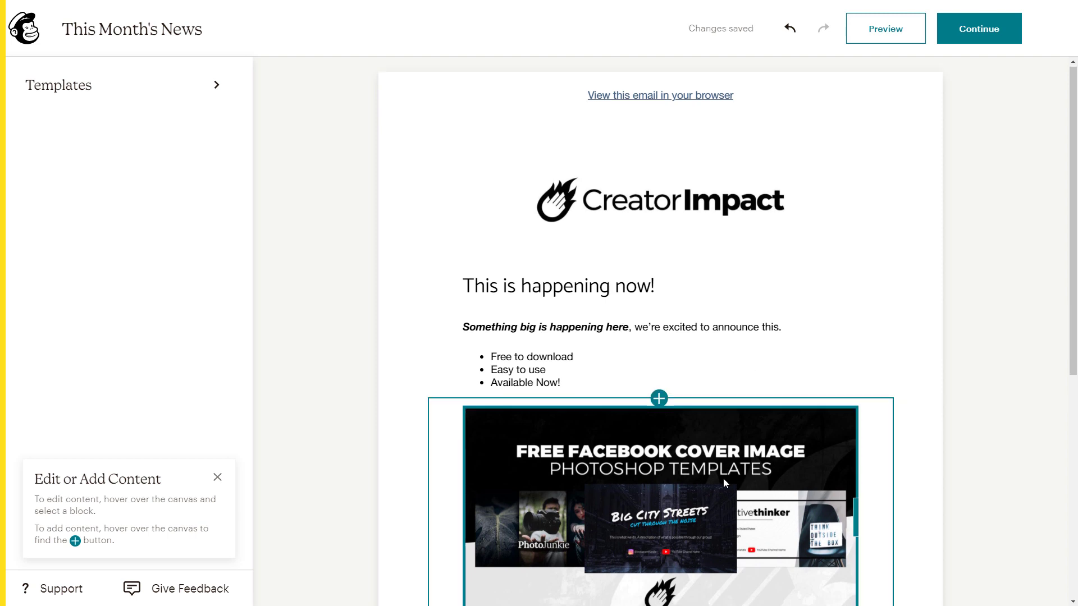
- Move the "Free Facebook Cover Image" image block up so it sits directly below the logo and above the heading
scroll(723, 478, "down", 3)
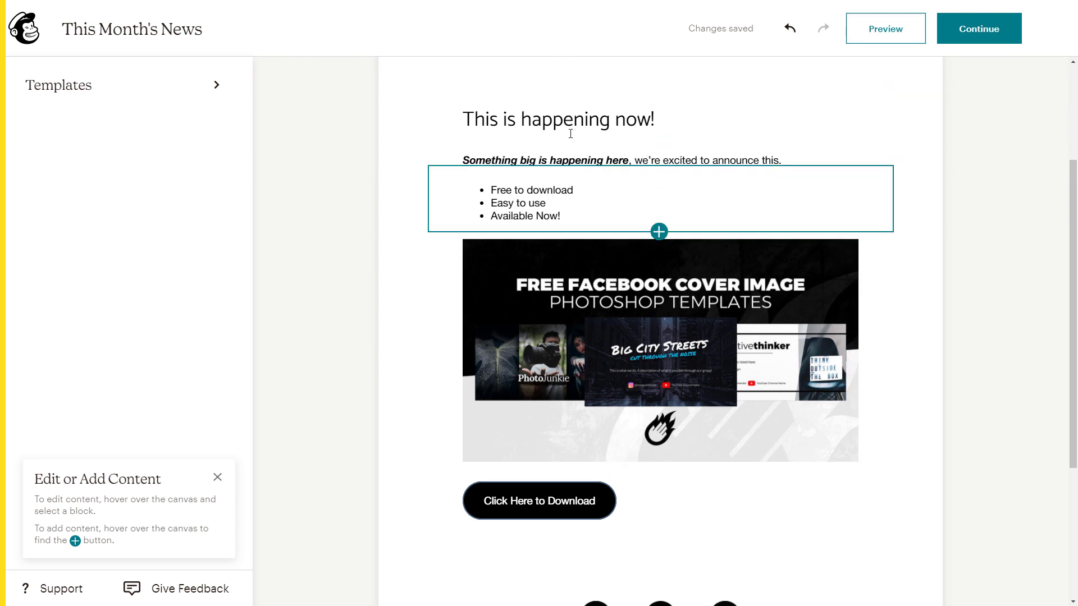
left_click(639, 286)
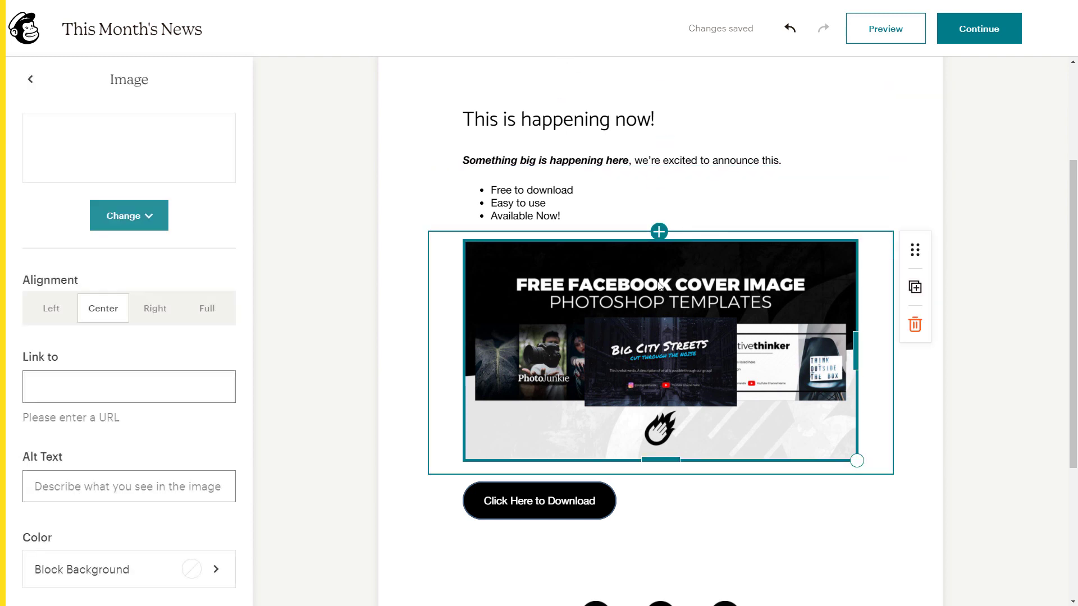
left_click_drag(914, 247, 854, 321)
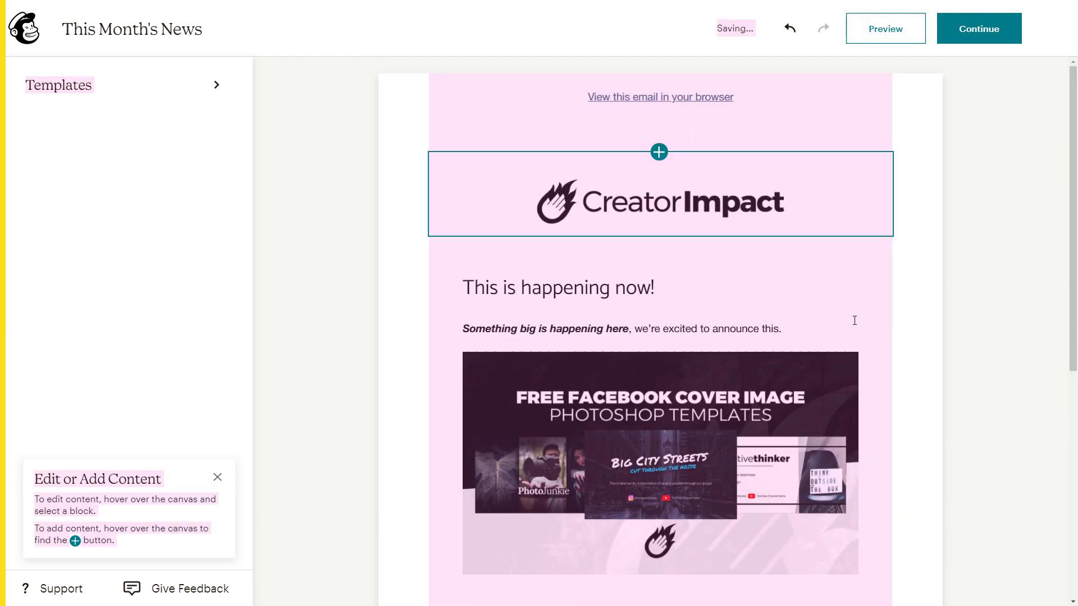
left_click(941, 419)
left_click(806, 436)
left_click_drag(914, 371, 898, 241)
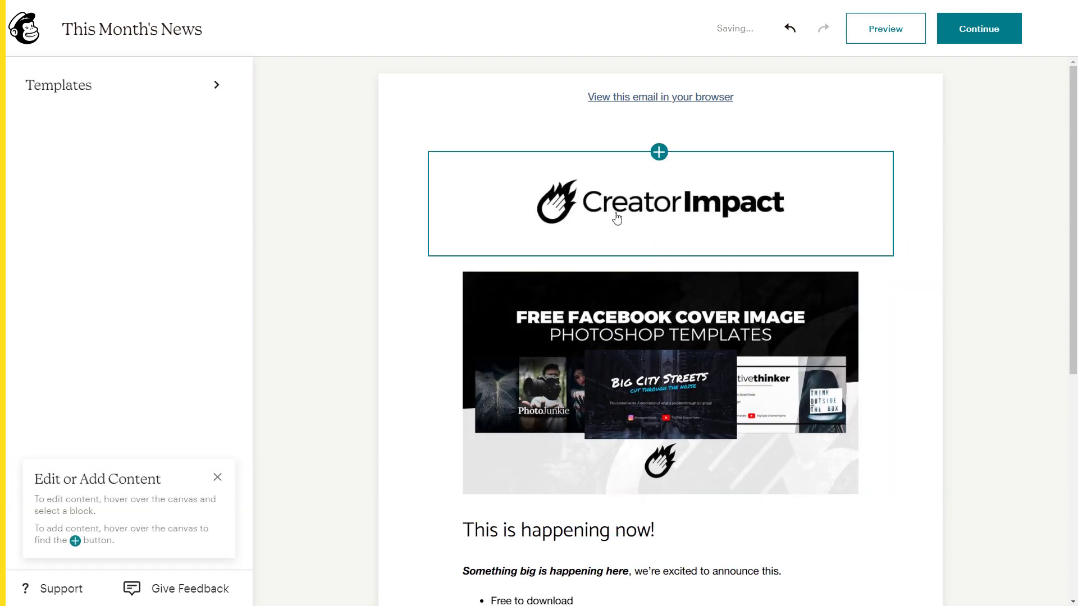
scroll(632, 378, "down", 3)
scroll(724, 500, "up", 3)
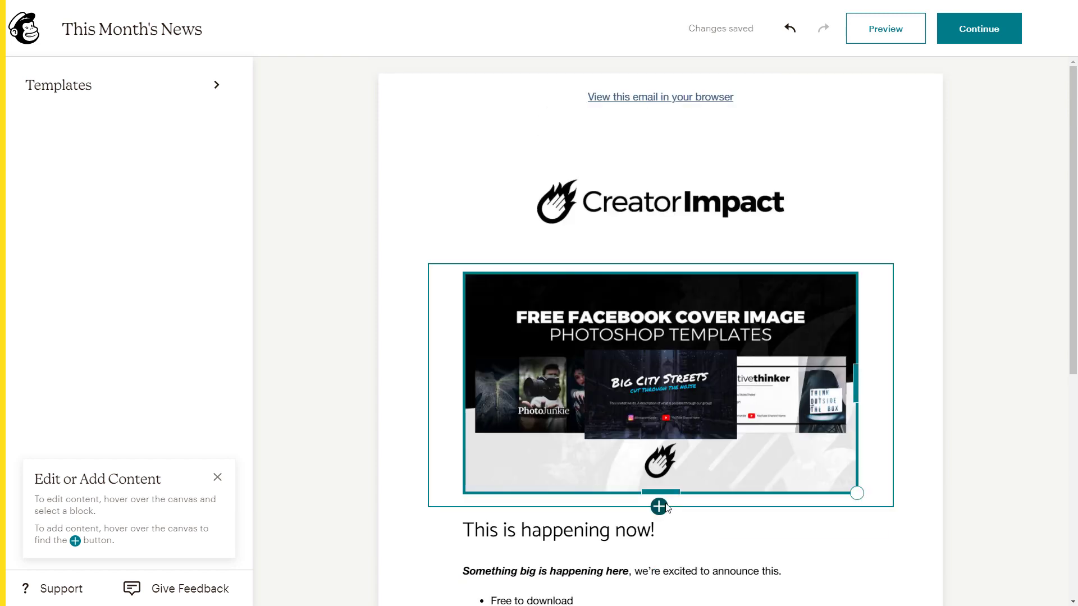
scroll(800, 332, "down", 3)
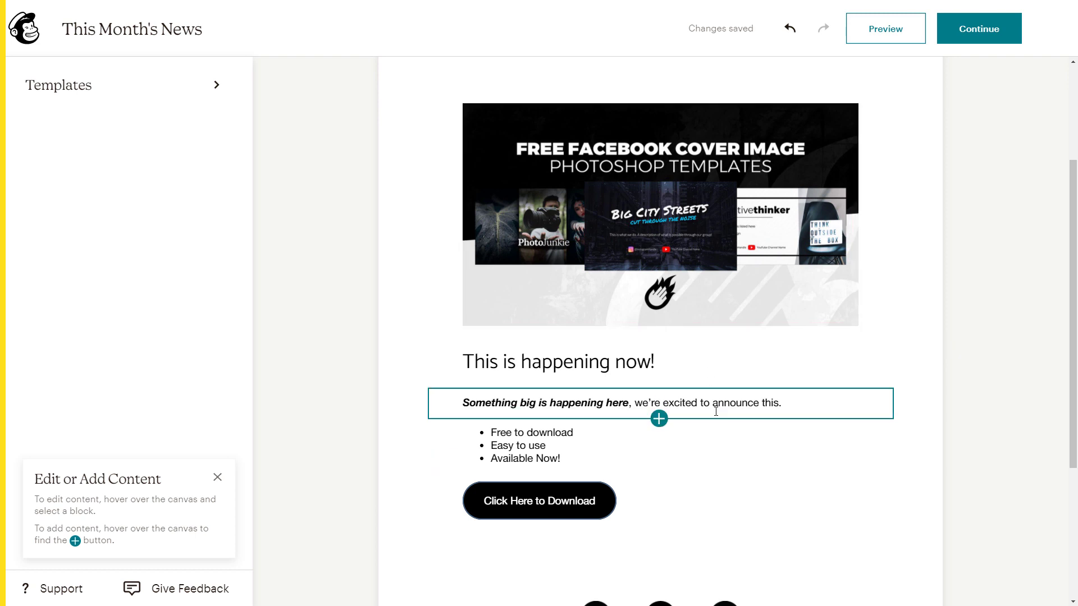
- Insert a divider block between the logo and the "Free Facebook Cover Image" image
scroll(814, 336, "up", 3)
scroll(830, 333, "down", 2)
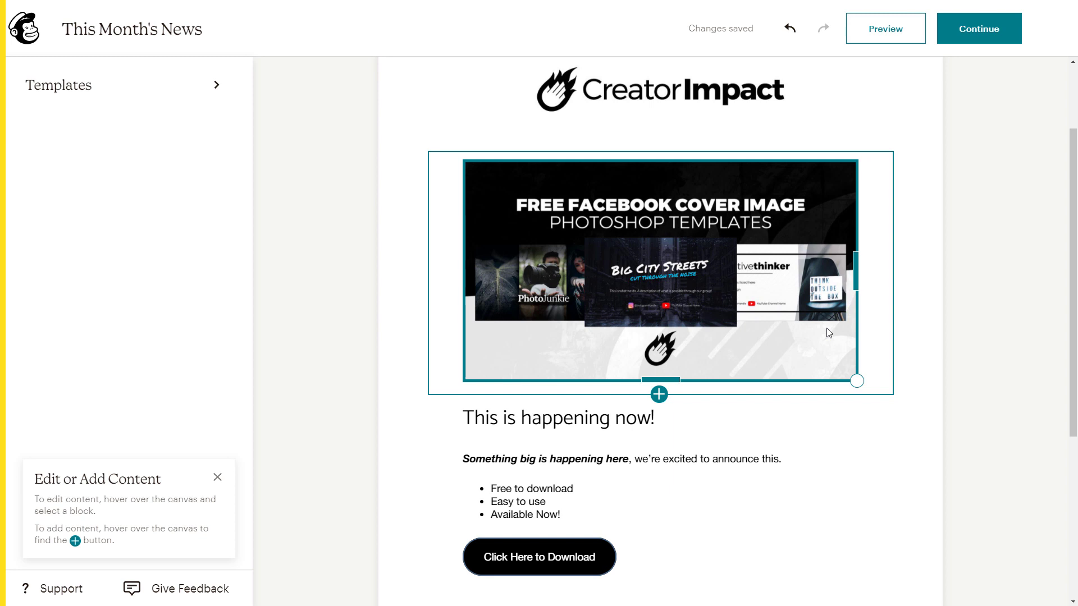
scroll(753, 424, "up", 2)
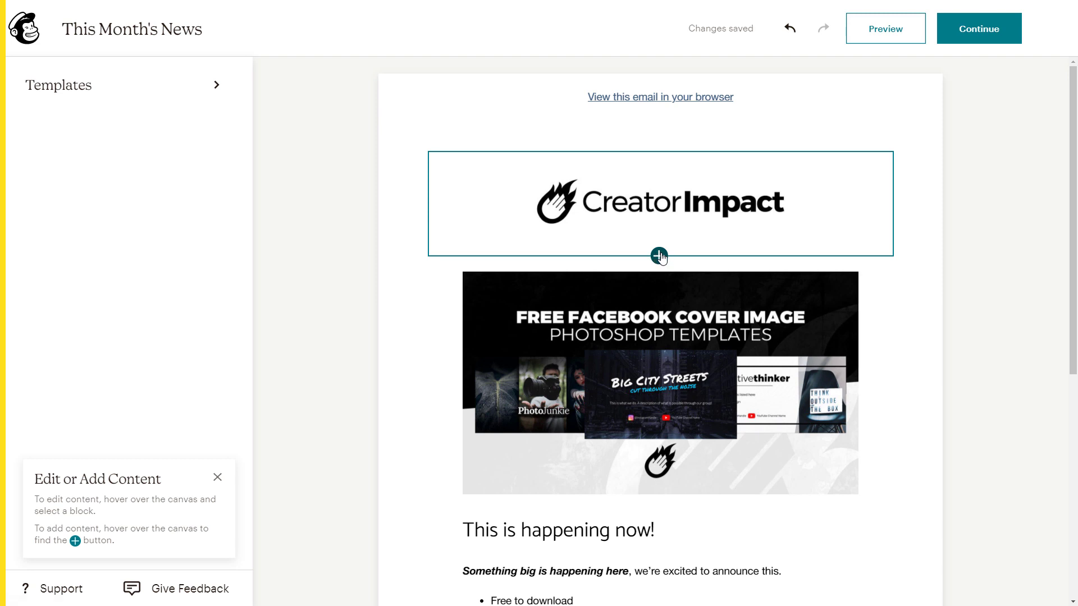
left_click(660, 256)
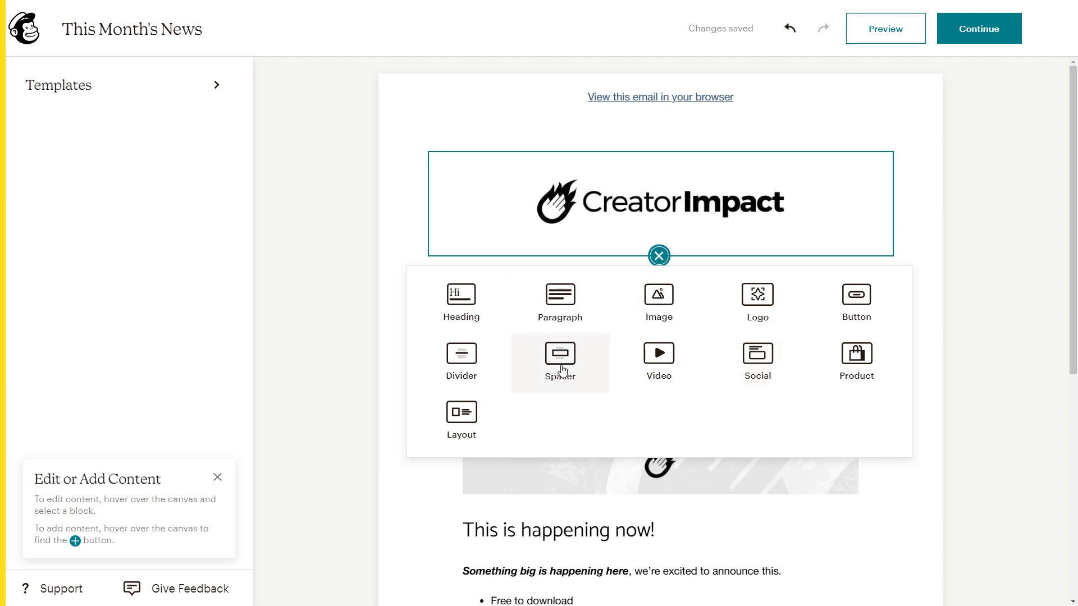
left_click(458, 361)
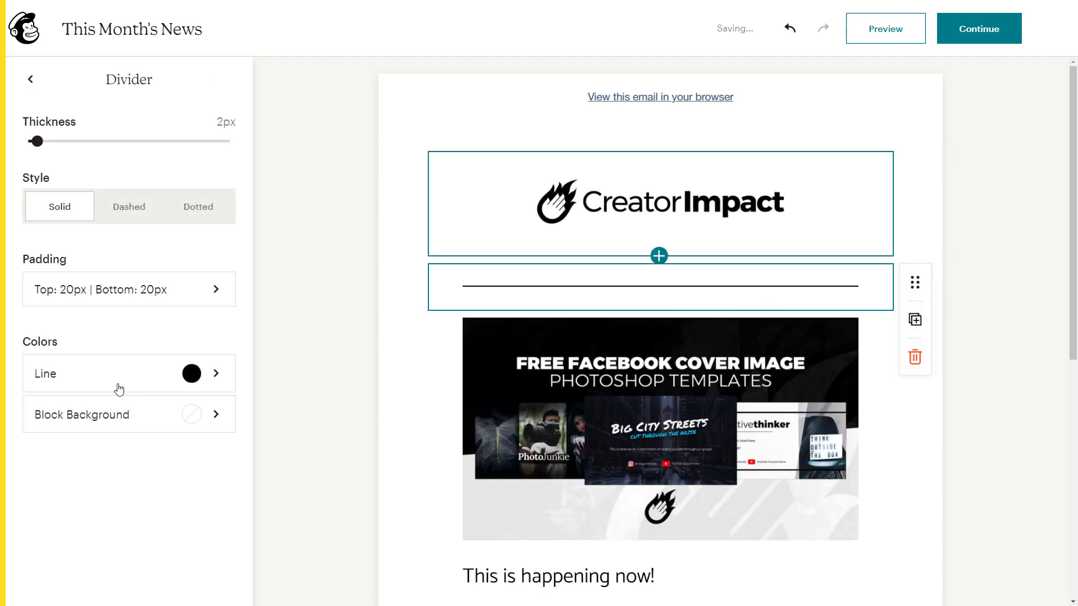
- Set the divider's padding to 8px top and 16px bottom, and its thickness to 1px
left_click(214, 291)
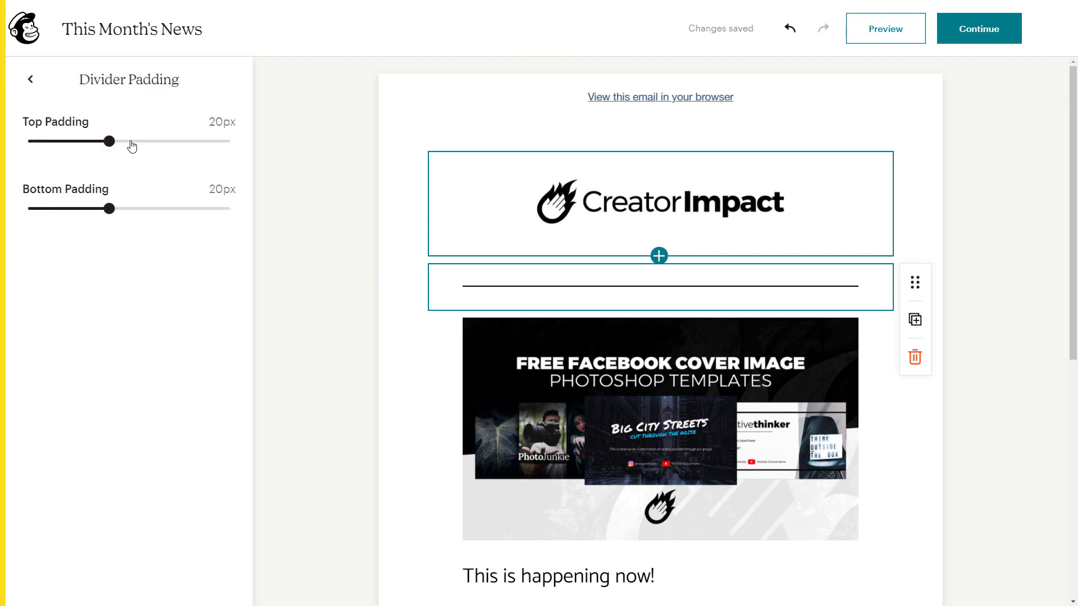
left_click_drag(111, 144, 20, 151)
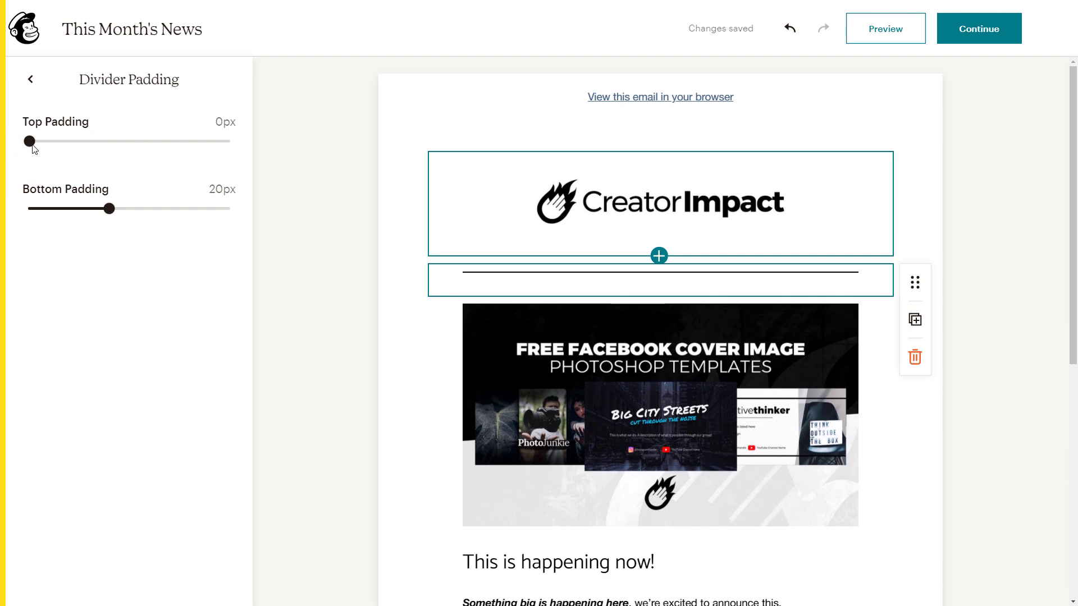
left_click_drag(29, 143, 62, 144)
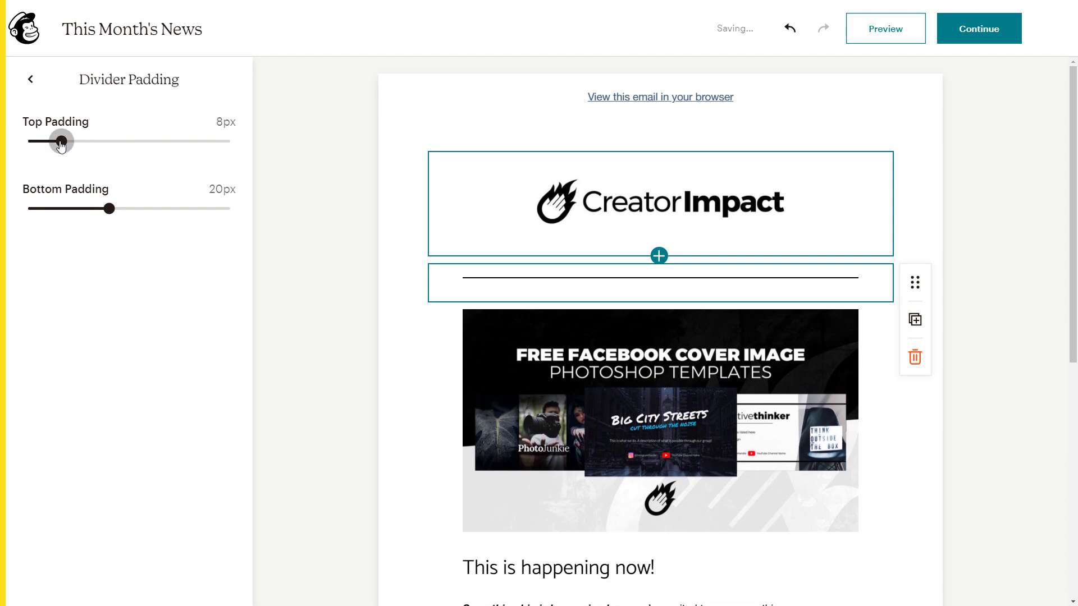
mouse_move(110, 209)
left_mouse_down()
mouse_move(81, 211)
mouse_move(94, 215)
left_mouse_up()
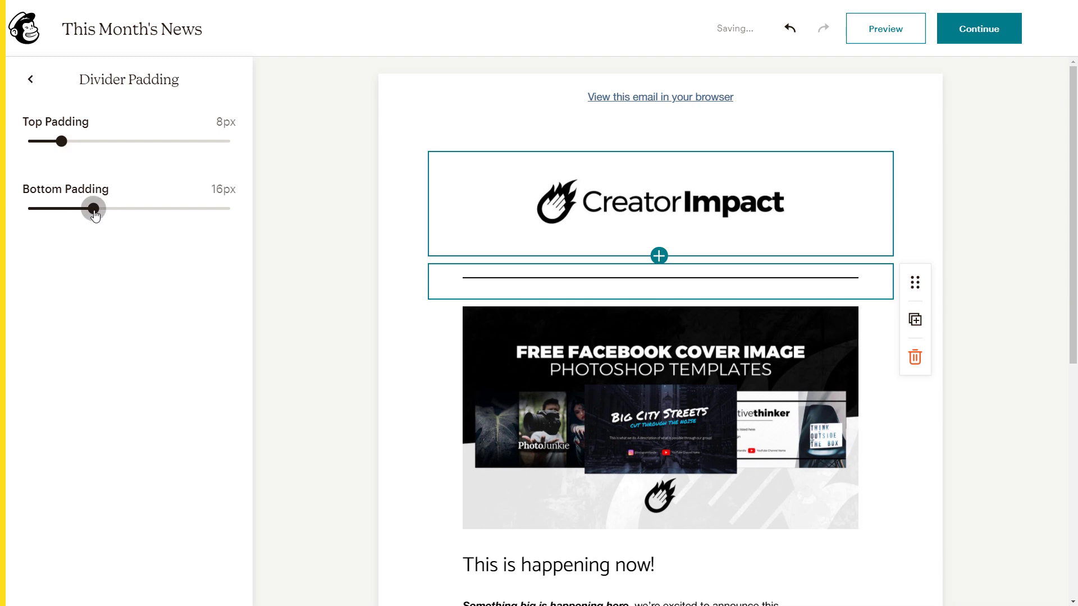
left_click(30, 83)
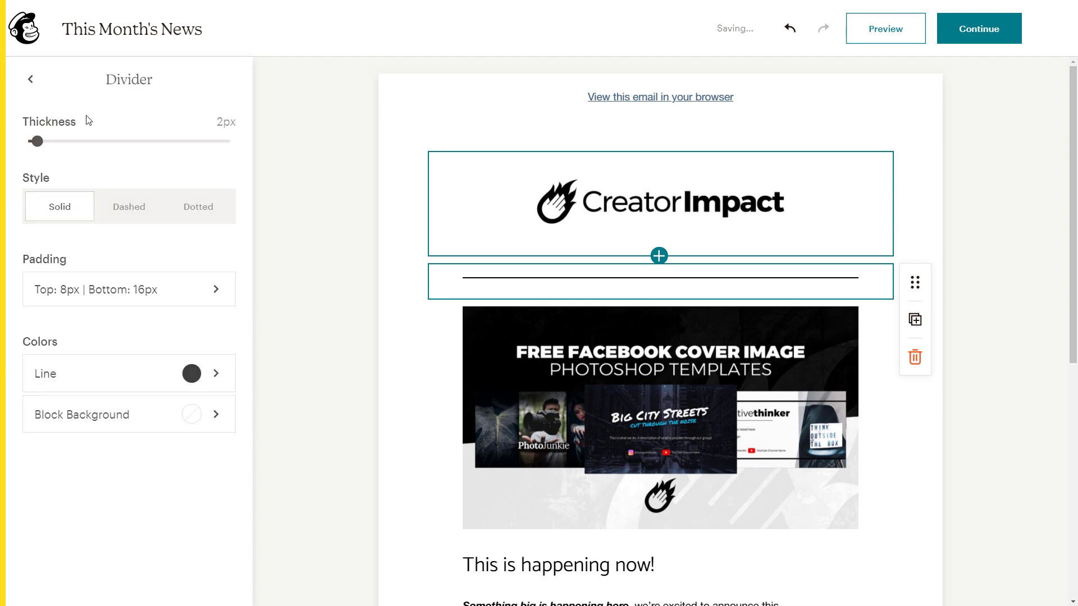
left_click(34, 142)
mouse_move(34, 143)
left_mouse_down()
mouse_move(147, 141)
mouse_move(34, 145)
left_mouse_up()
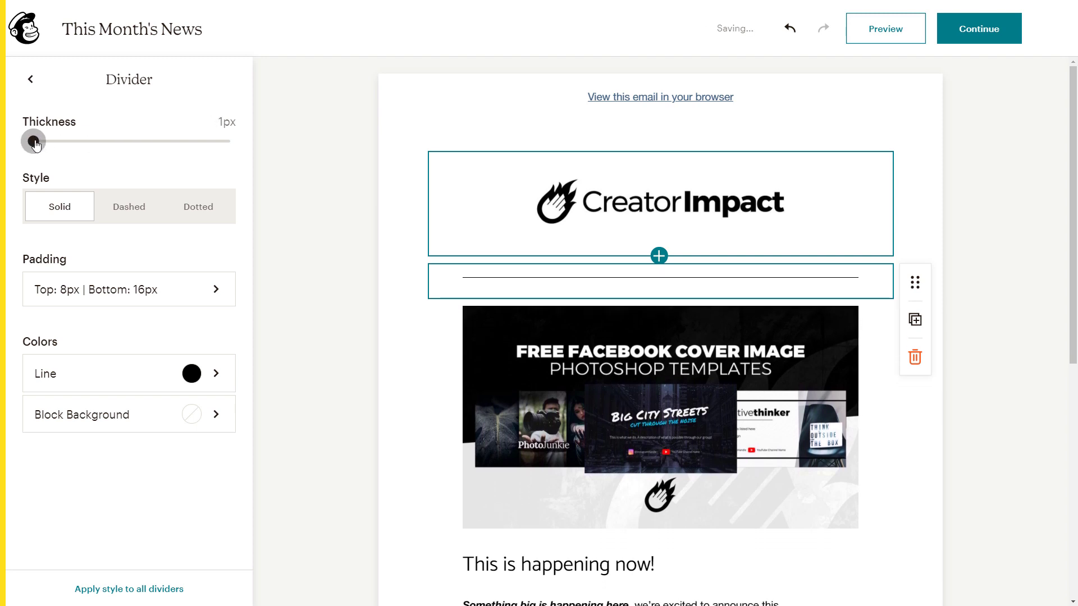
- Try a light grey and a custom purple line colour on the divider
left_click(178, 375)
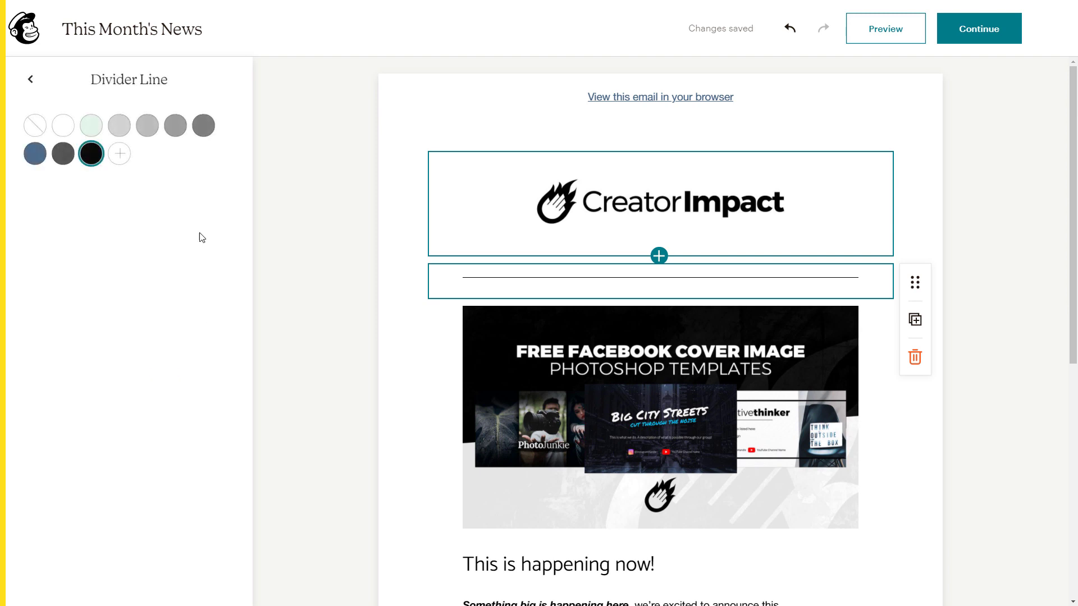
left_click(148, 126)
left_click(120, 157)
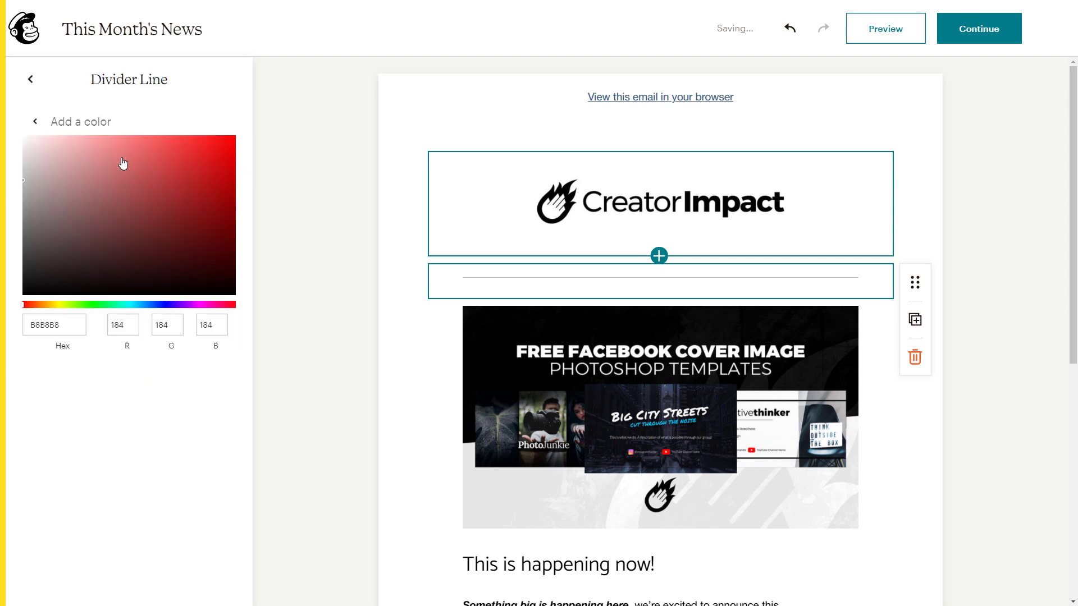
left_click(198, 305)
left_click(191, 240)
left_click(477, 186)
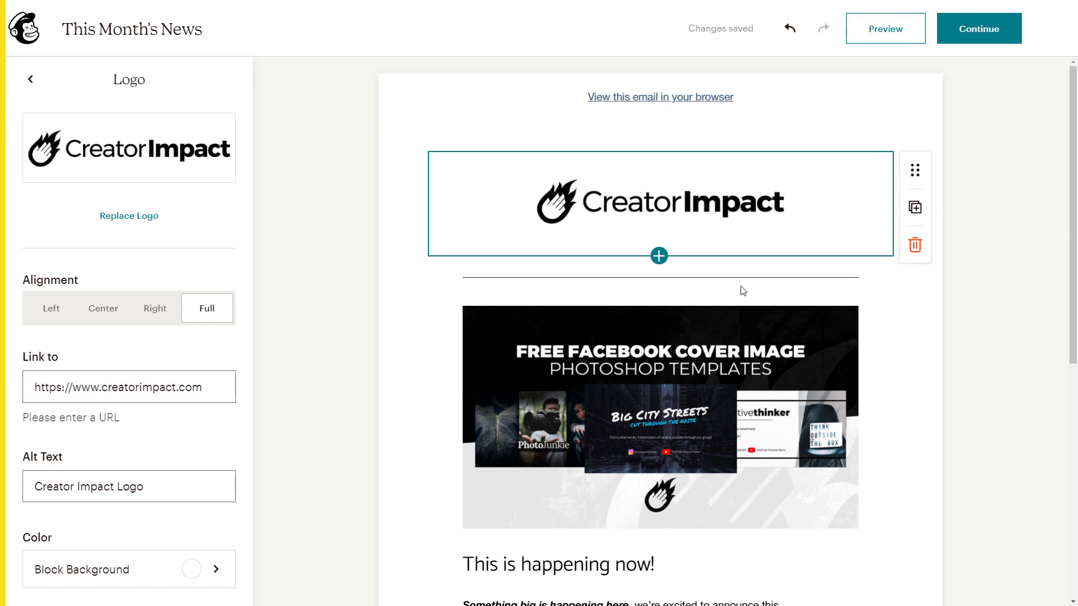
left_click(717, 281)
left_click(183, 376)
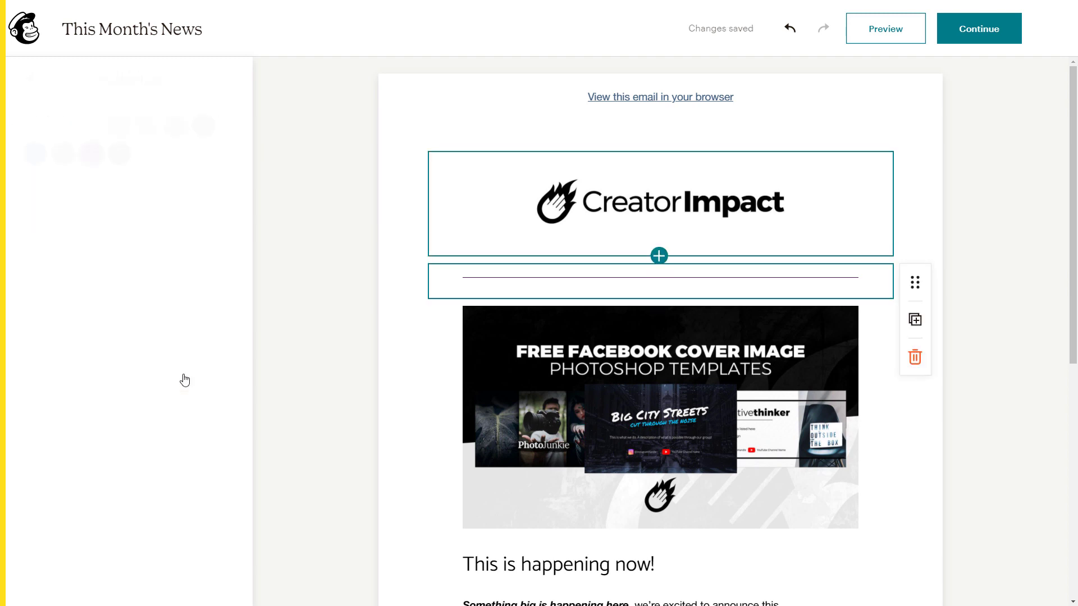
left_click(148, 153)
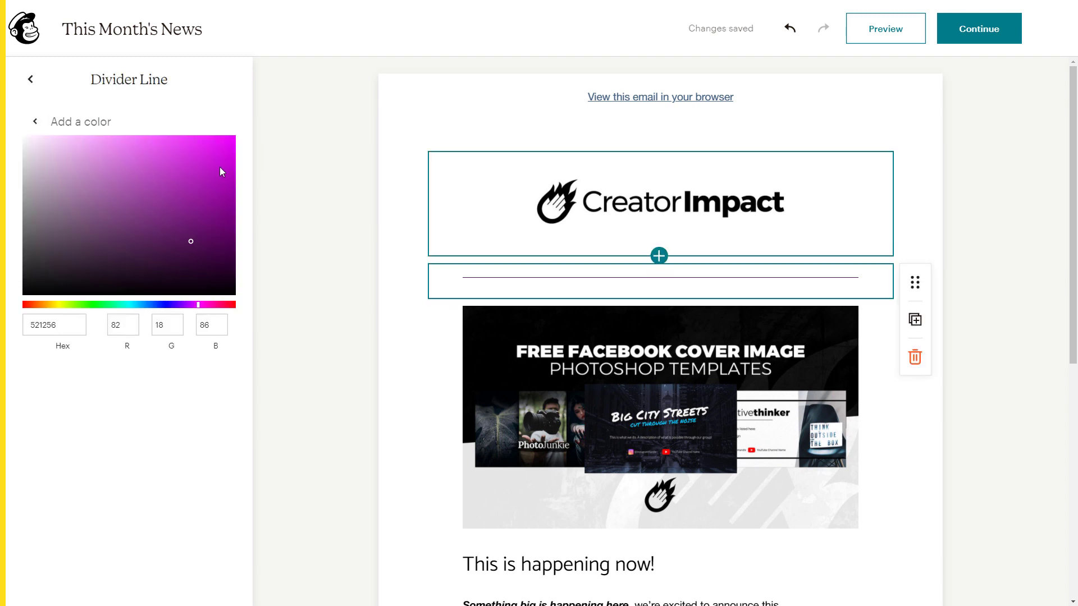
- Set the divider's line colour to the preset dark grey
left_click(35, 122)
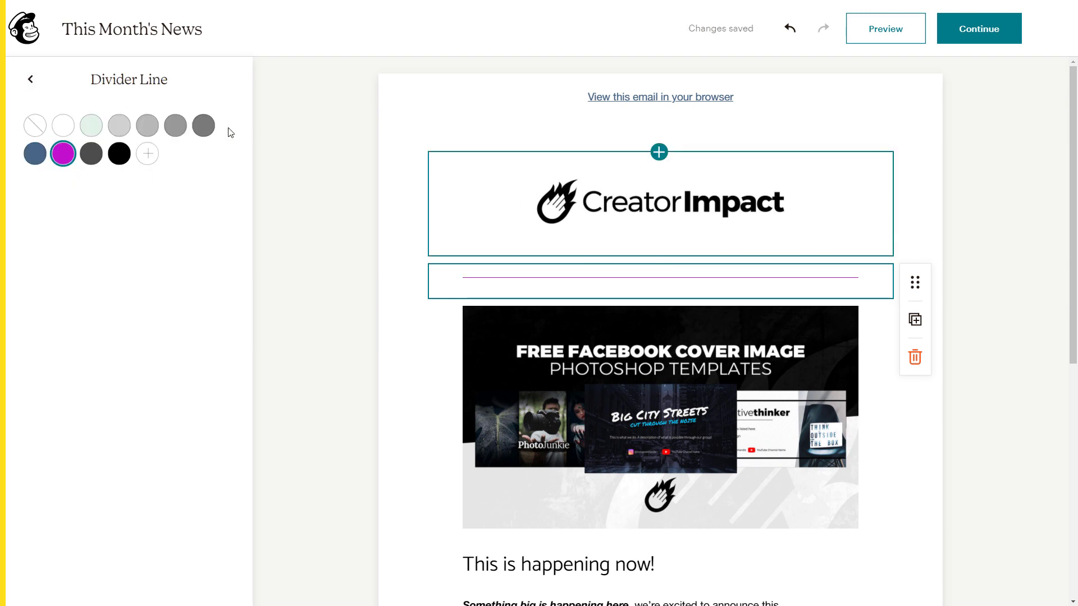
left_click(206, 127)
left_click(31, 82)
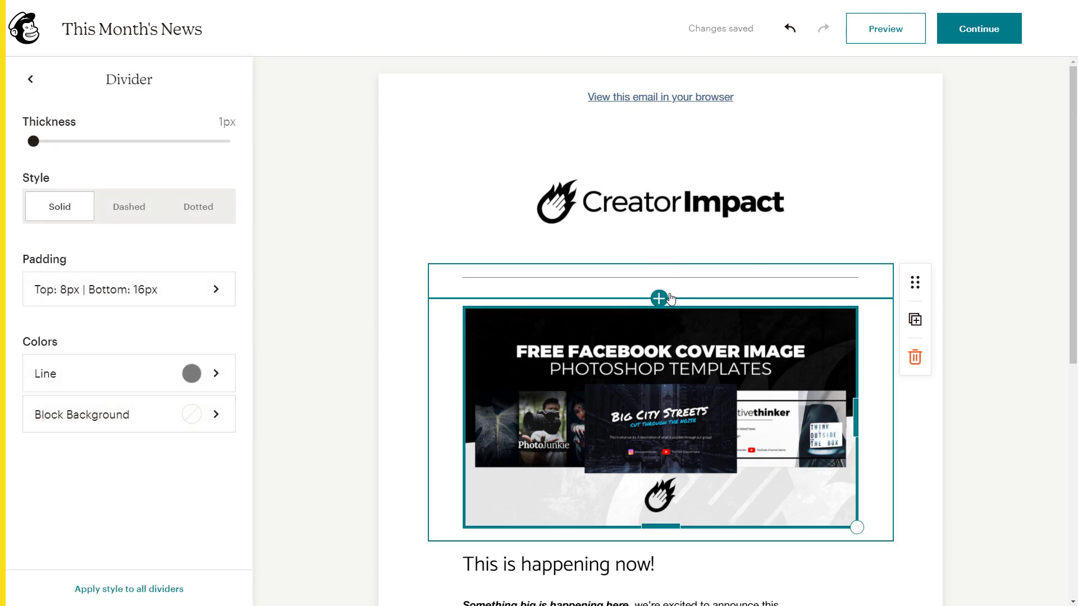
- Insert a paragraph between the divider and the image reading "Hi there *|FNAME|*," using the First Name merge tag
left_click(660, 299)
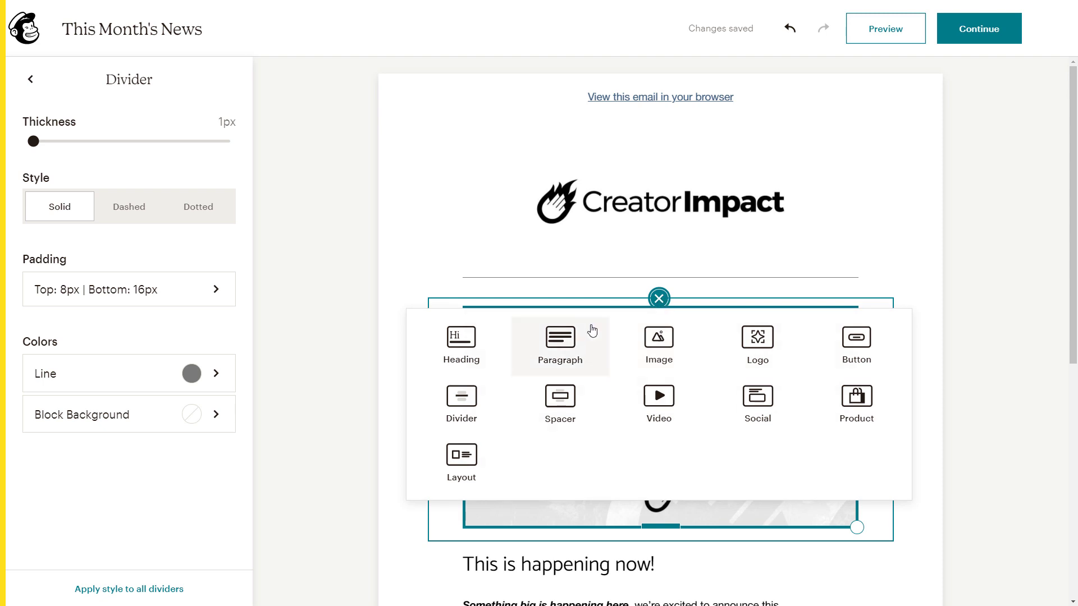
left_click(572, 346)
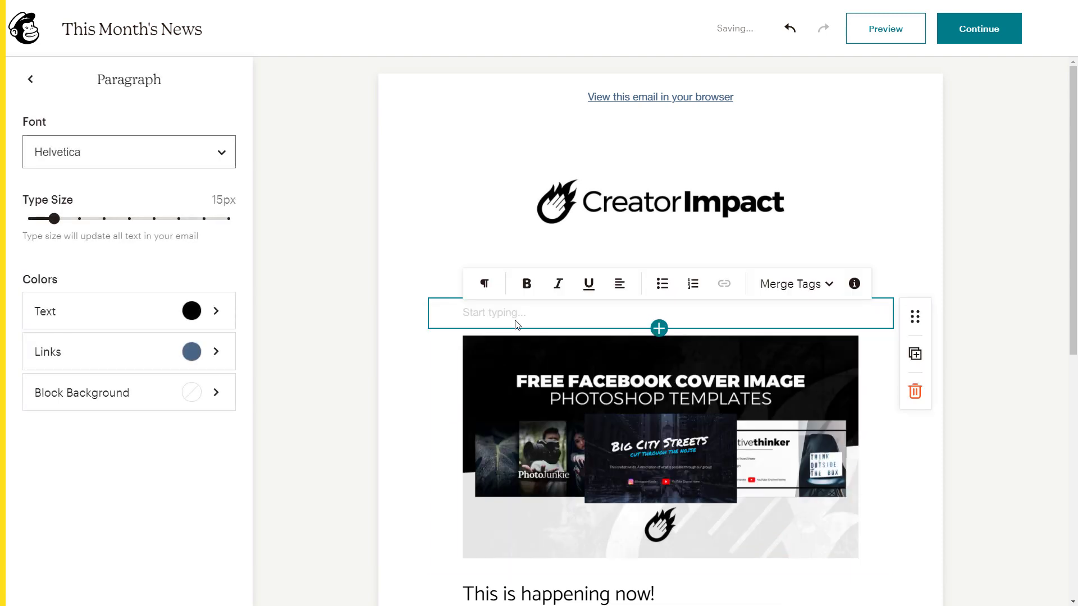
type("Hi there")
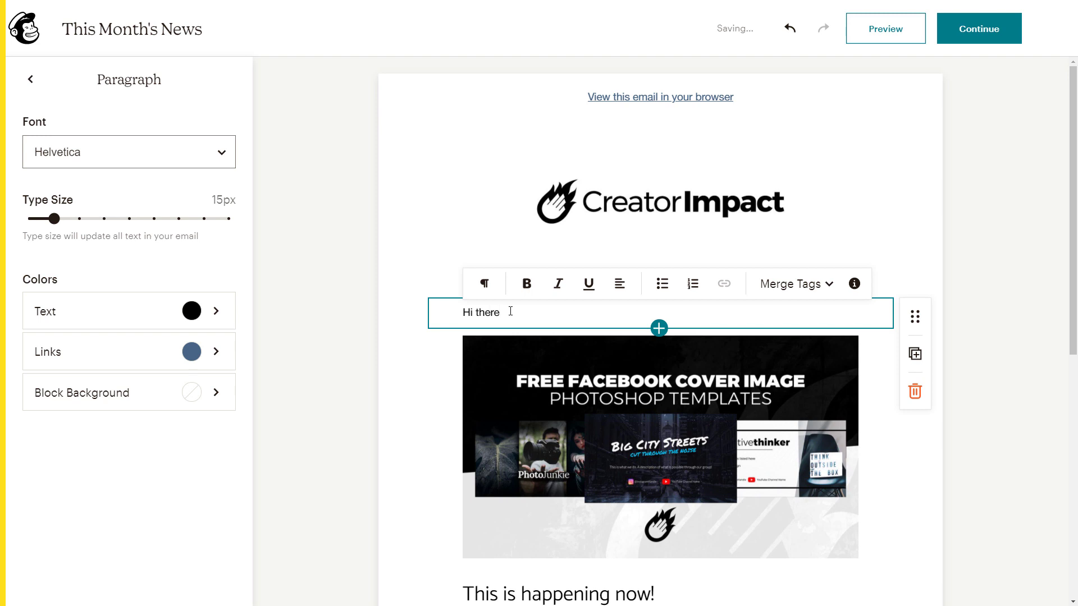
left_click(795, 292)
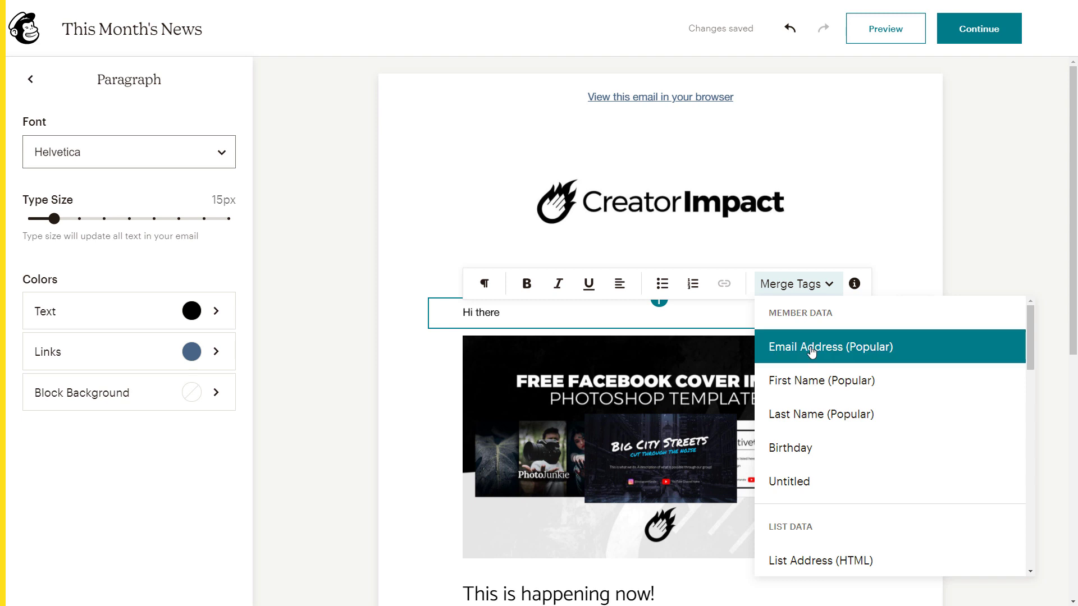
left_click(809, 382)
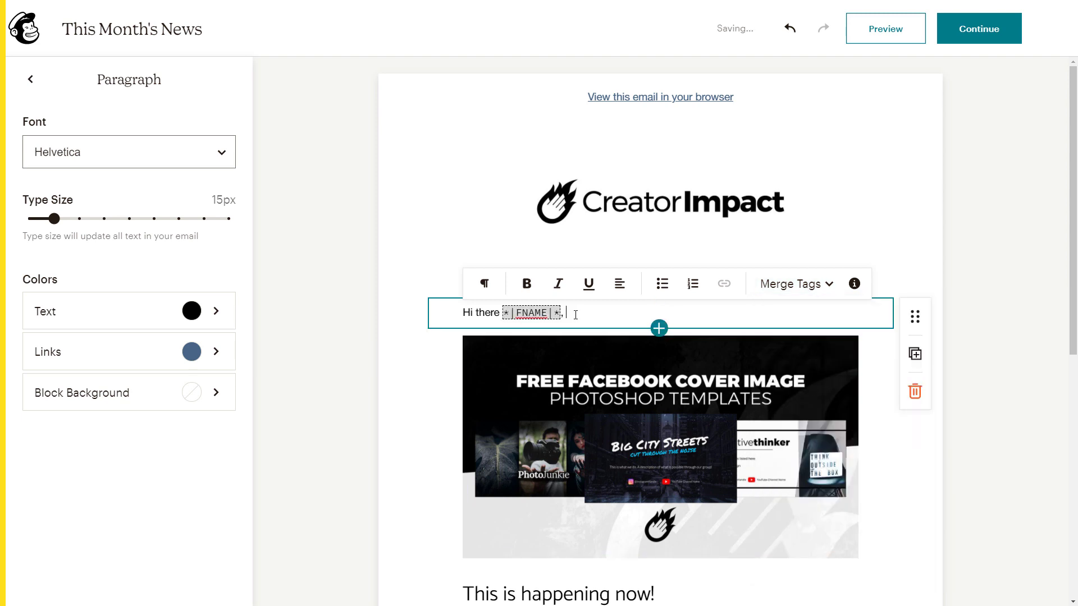
- Add a second paragraph below the greeting reading "Here is the latest news we have for you! I hope you enjoy it :)"
key("Return")
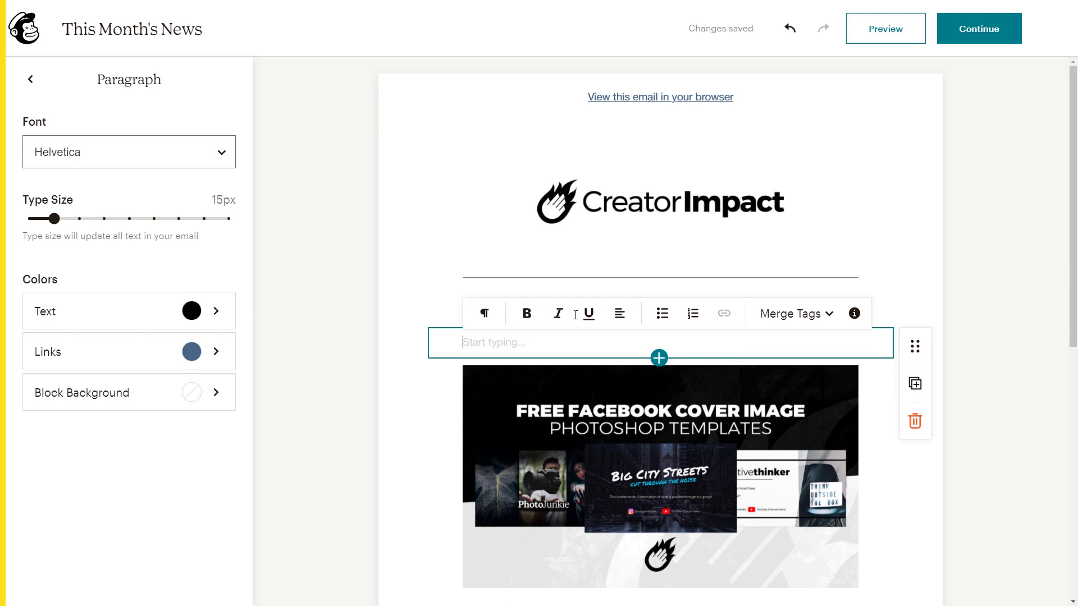
type("Here is the latest news")
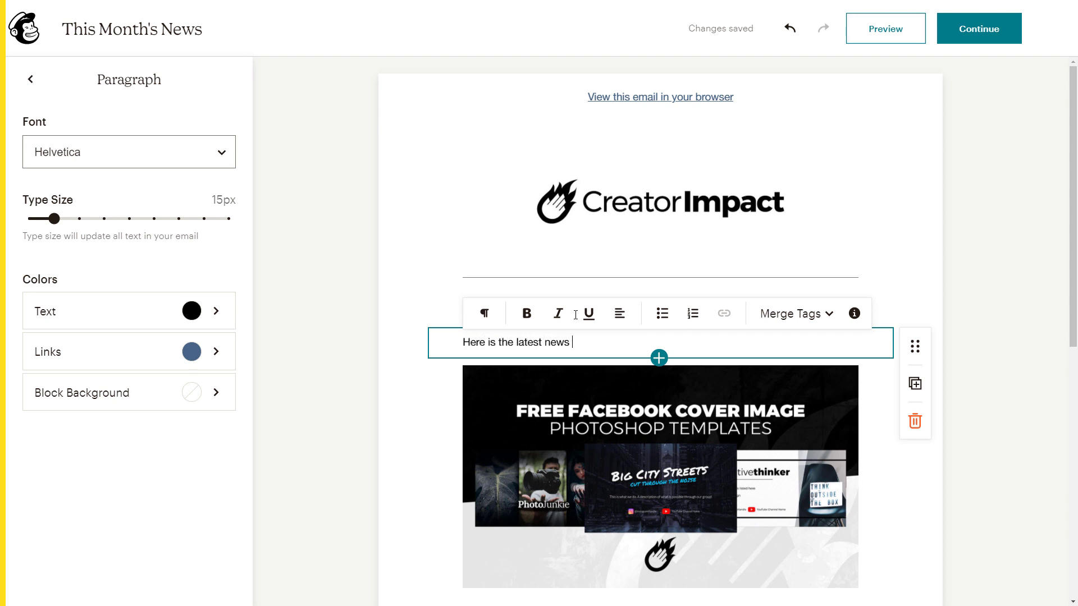
type("! I hope you enjoy it :)")
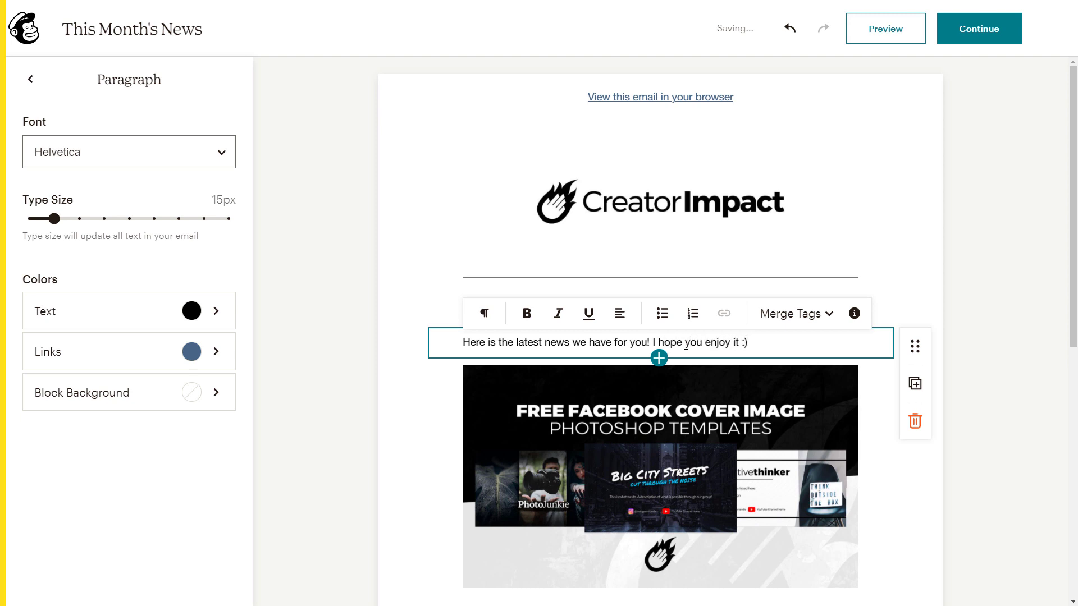
- Add a third paragraph with filler text above the image, and remove it again
key("Return")
type("fasdgfkjas")
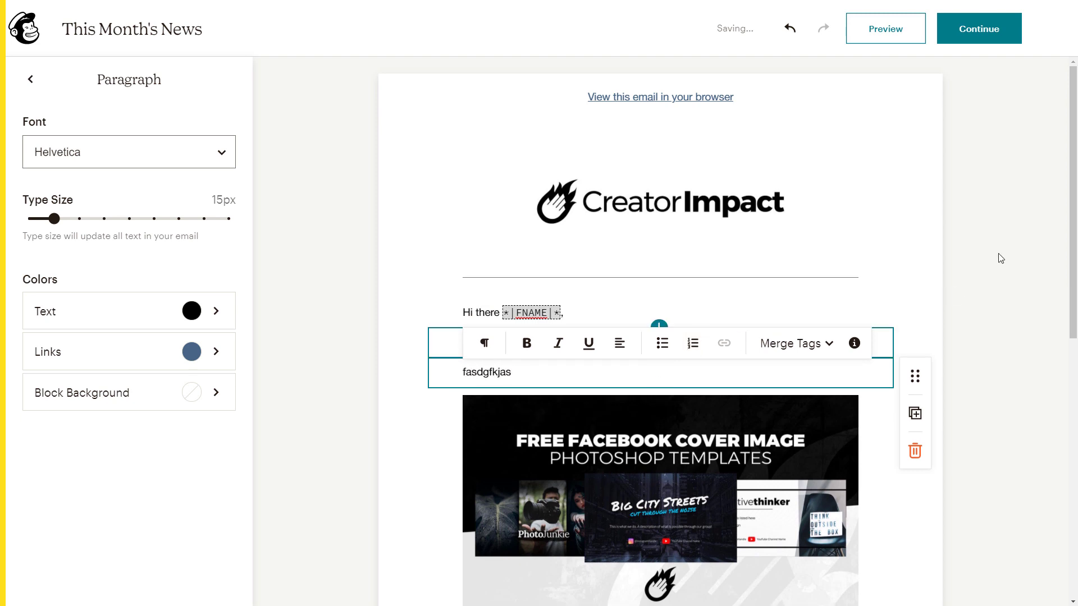
left_click(861, 296)
left_click_drag(516, 373, 479, 373)
key("ctrl+a")
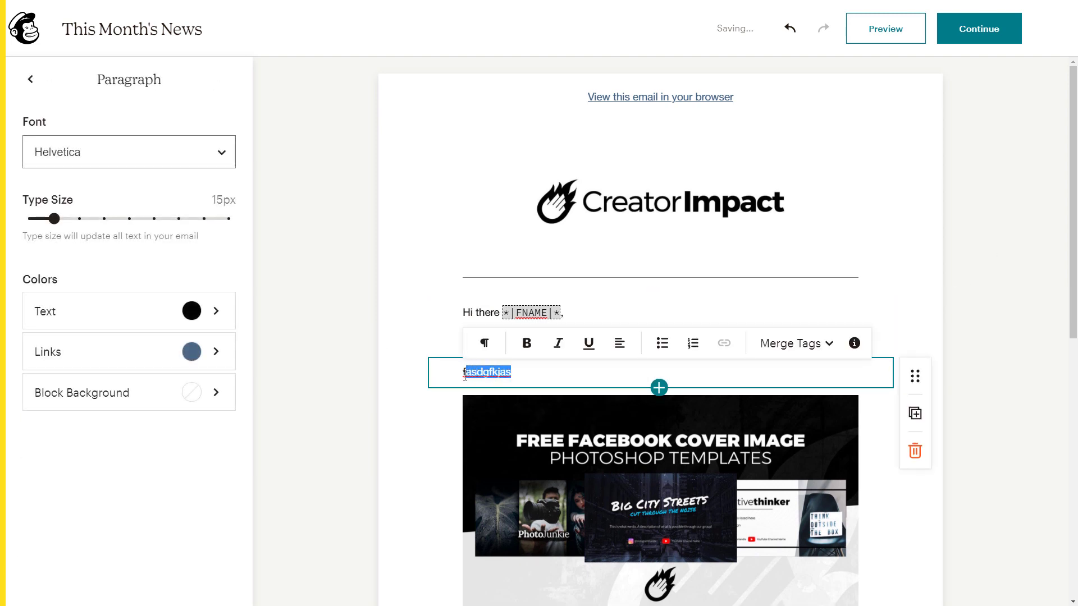
key("BackSpace")
key("BackSpace")
key("ctrl+z")
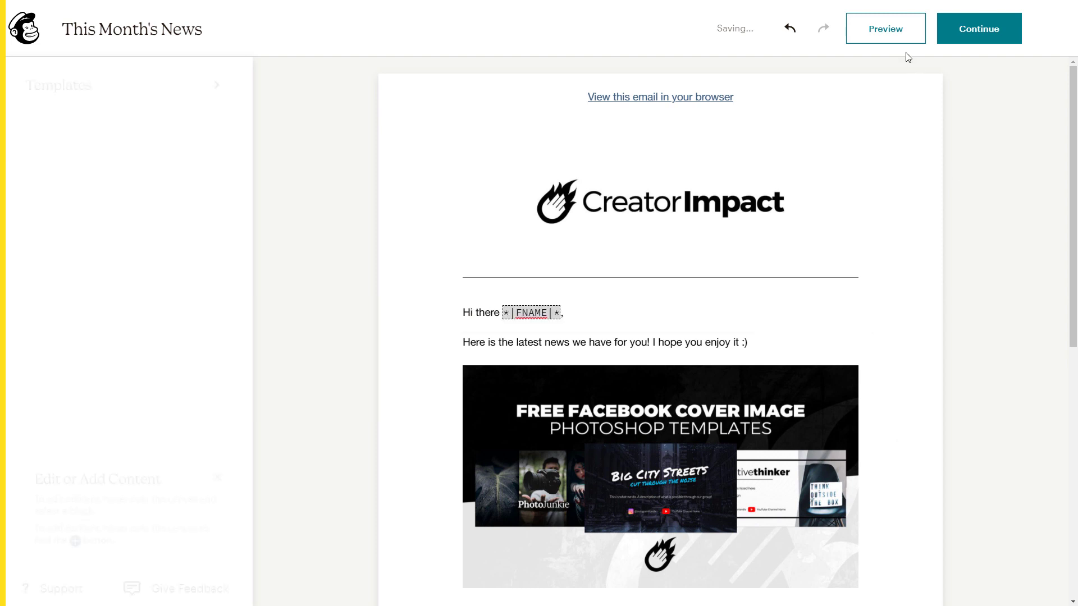
- Preview the email with live merge tag info switched on, switch it off again and exit the preview
left_click(885, 34)
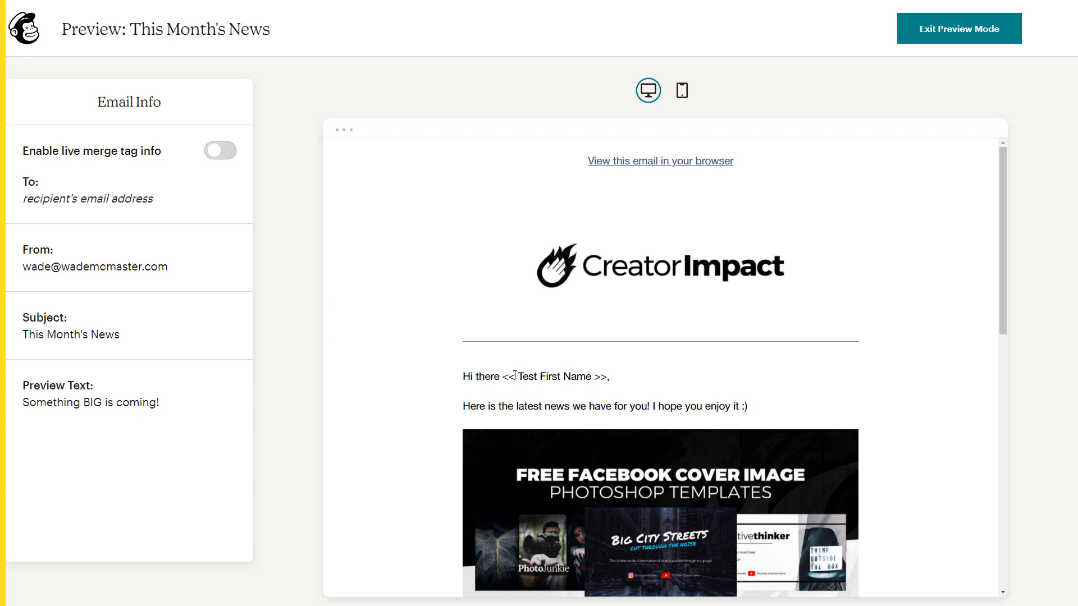
left_click(214, 160)
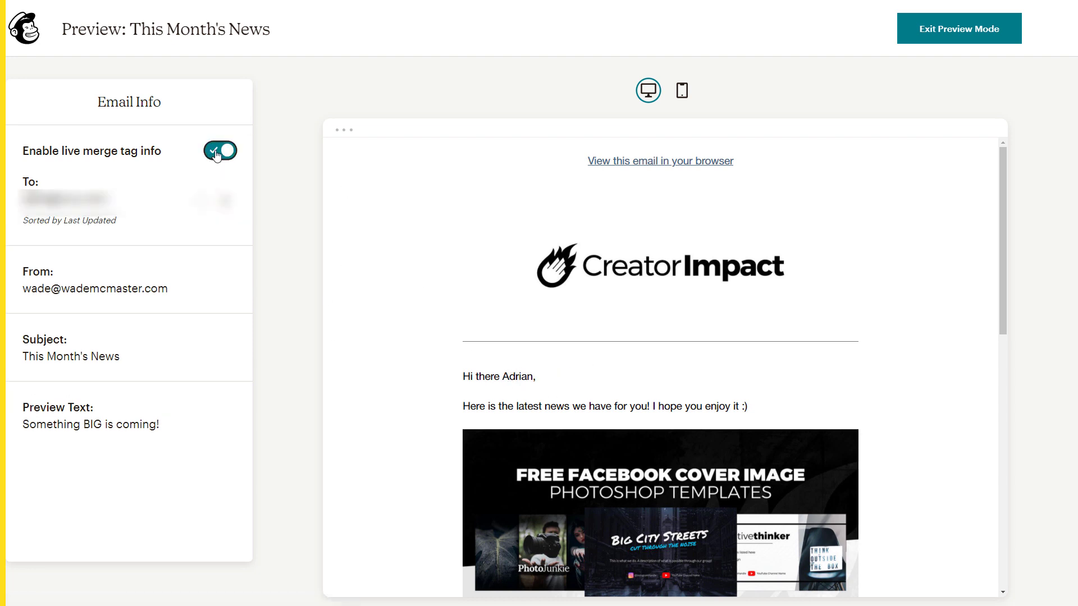
left_click(217, 156)
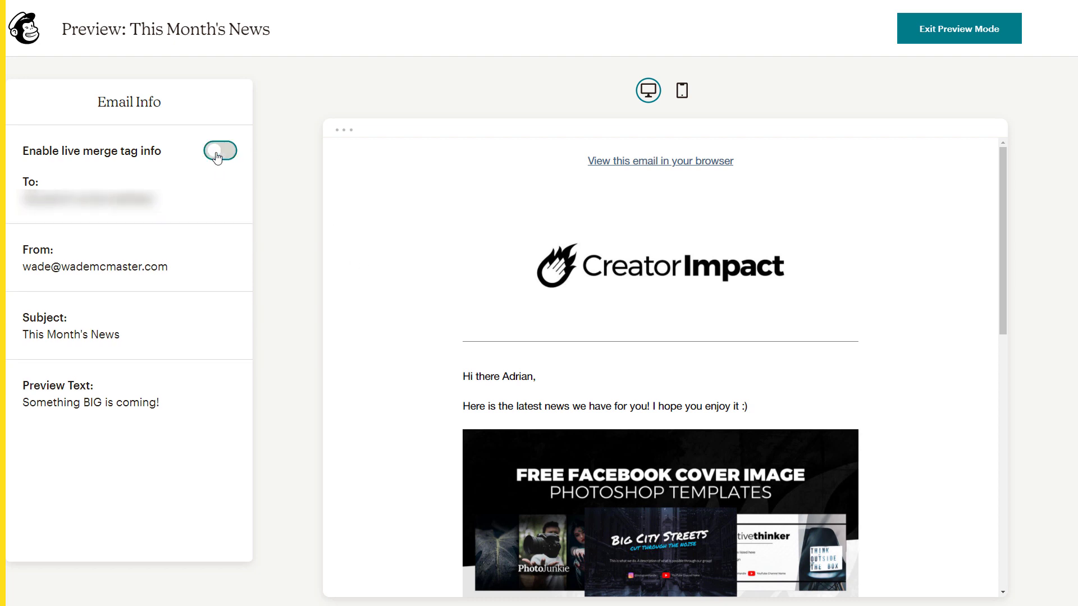
left_click(948, 29)
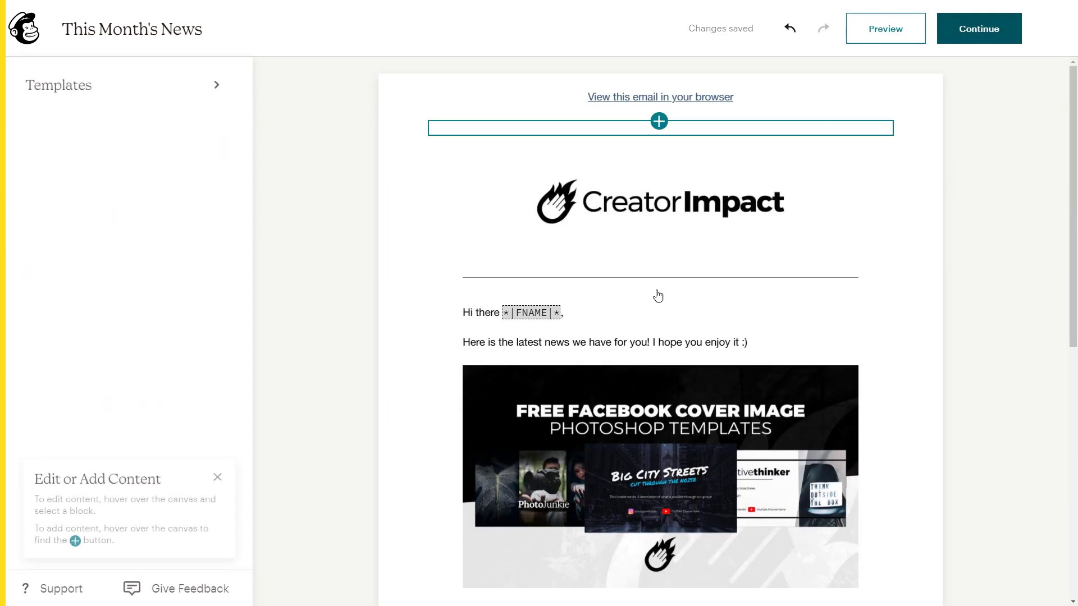
- Examine the merge tags available for the greeting paragraph without inserting one
left_click(597, 313)
left_click(789, 290)
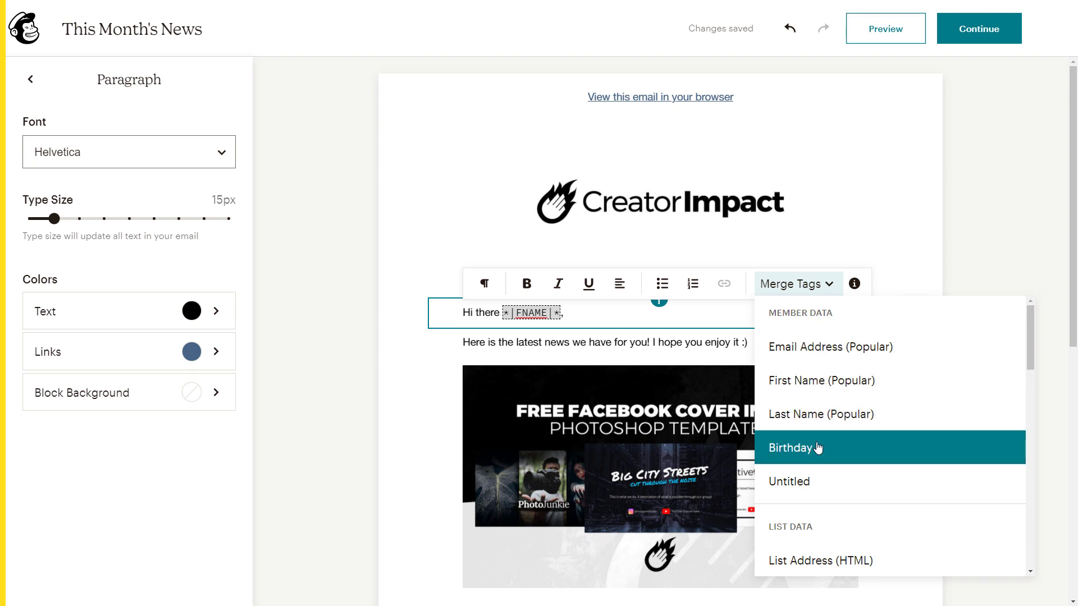
left_click_drag(1029, 355, 1023, 430)
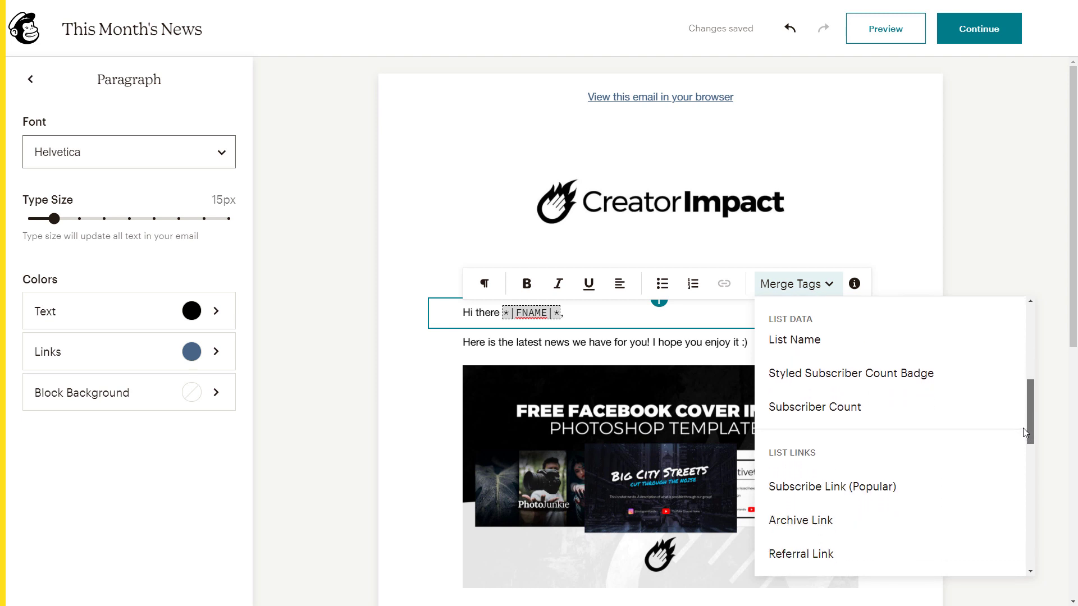
left_click(988, 221)
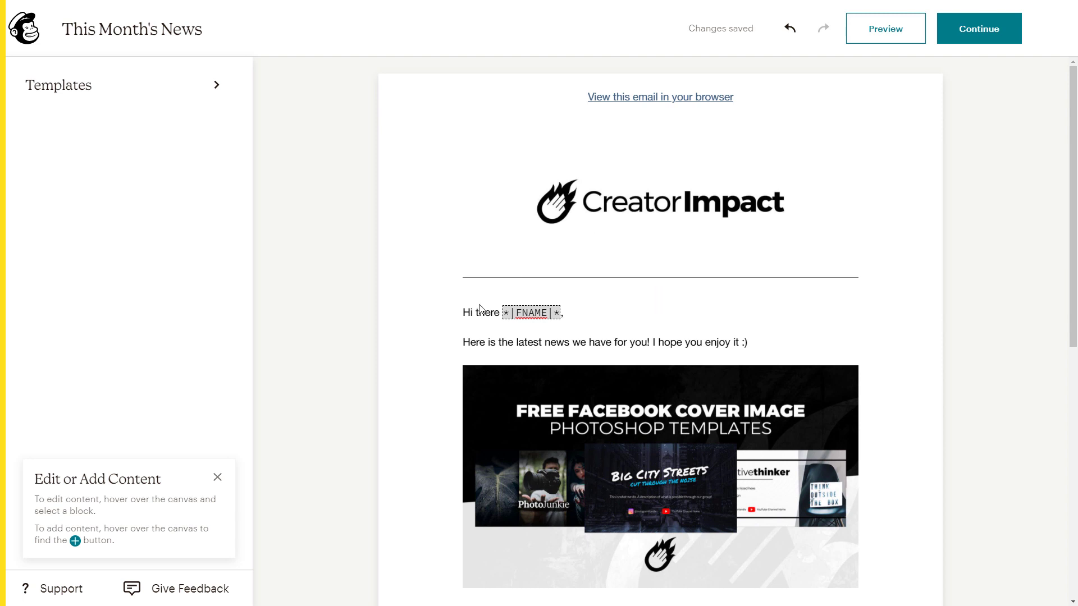
- Switch to the YouTube window and copy the address of the video about custom shape divs and blocks in WordPress
scroll(773, 269, "down", 7)
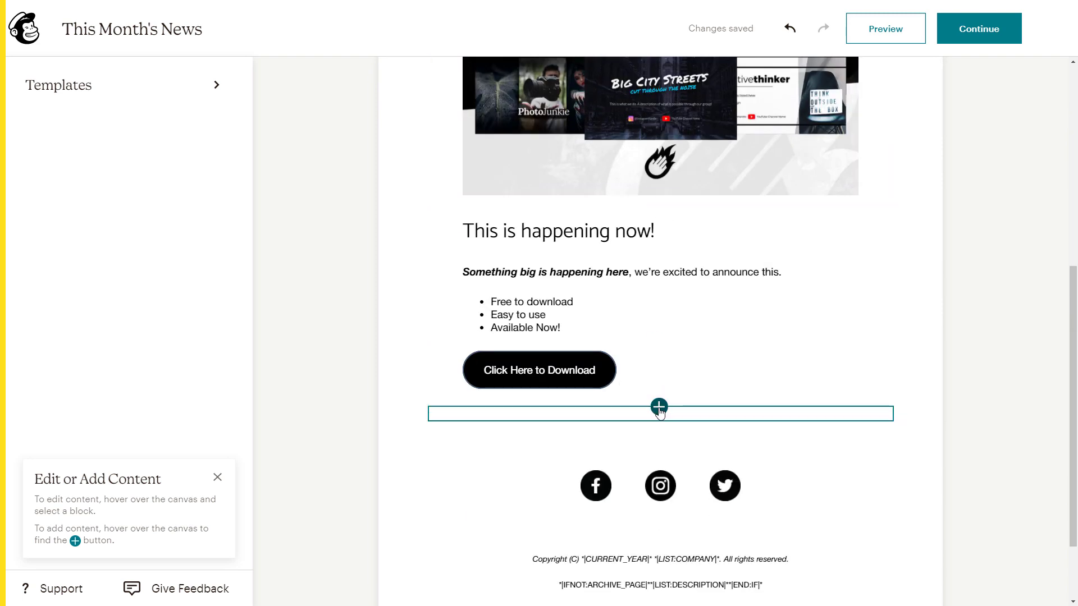
scroll(660, 413, "up", 3)
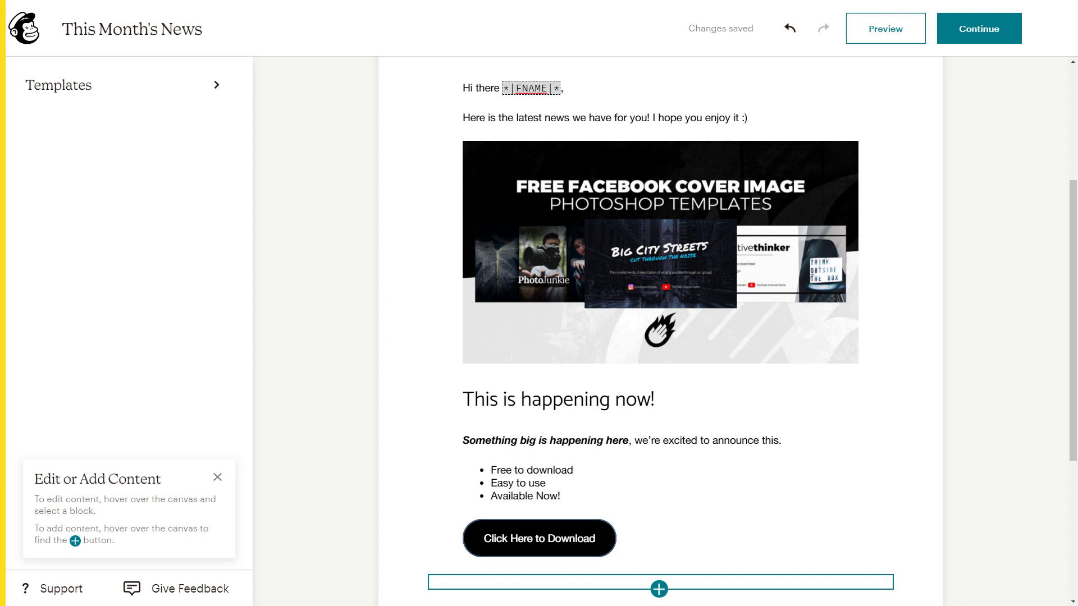
left_click_drag(0, 62, 564, 62)
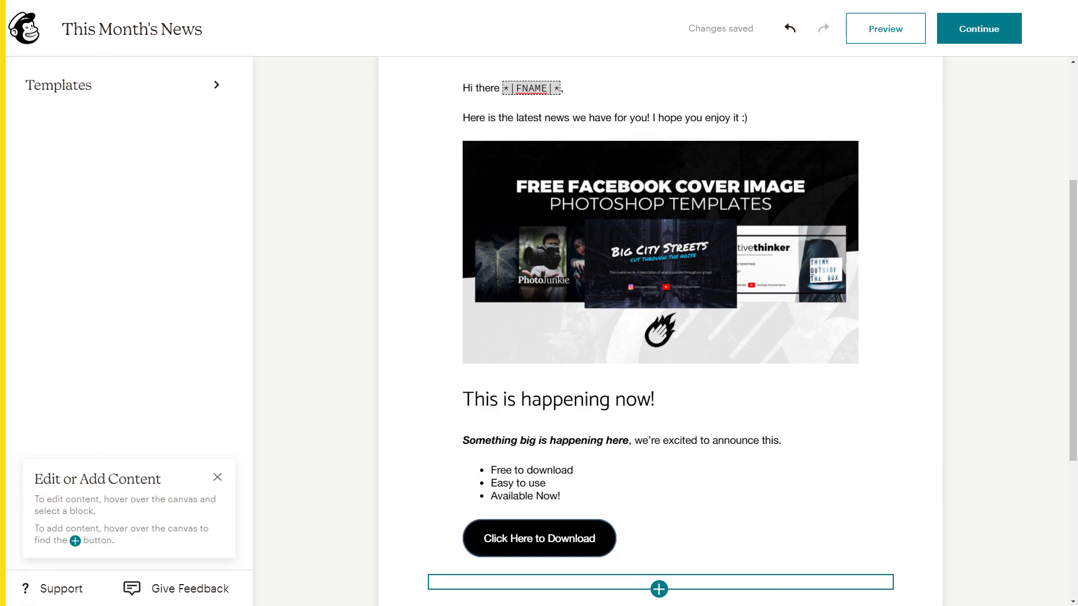
left_click_drag(0, 64, 447, 64)
right_click(275, 91)
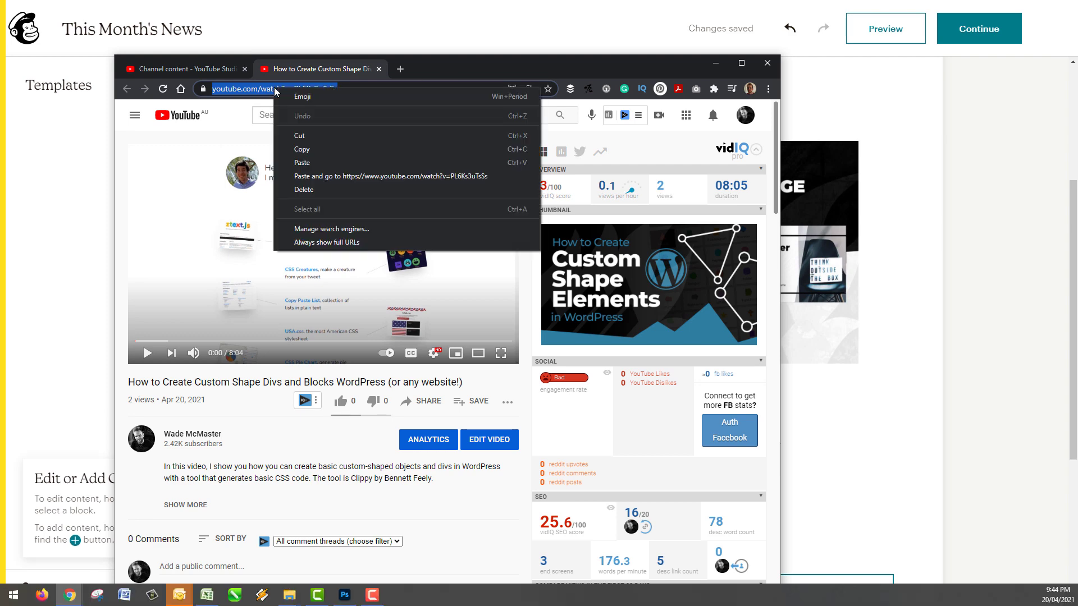
left_click(298, 150)
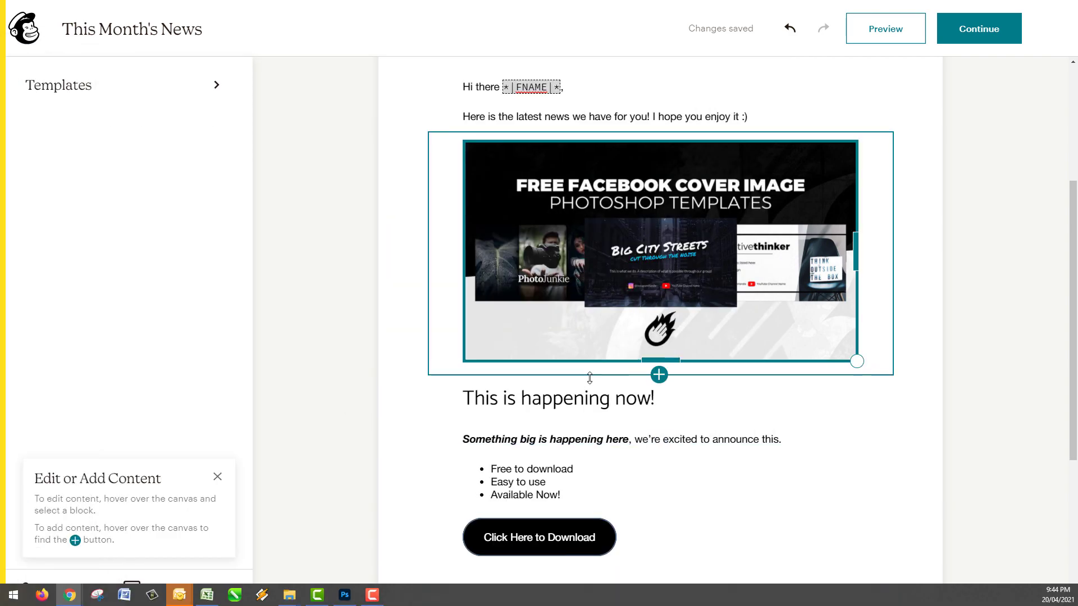
- Add a video block directly below the "Click Here to Download" button
scroll(730, 365, "down", 2)
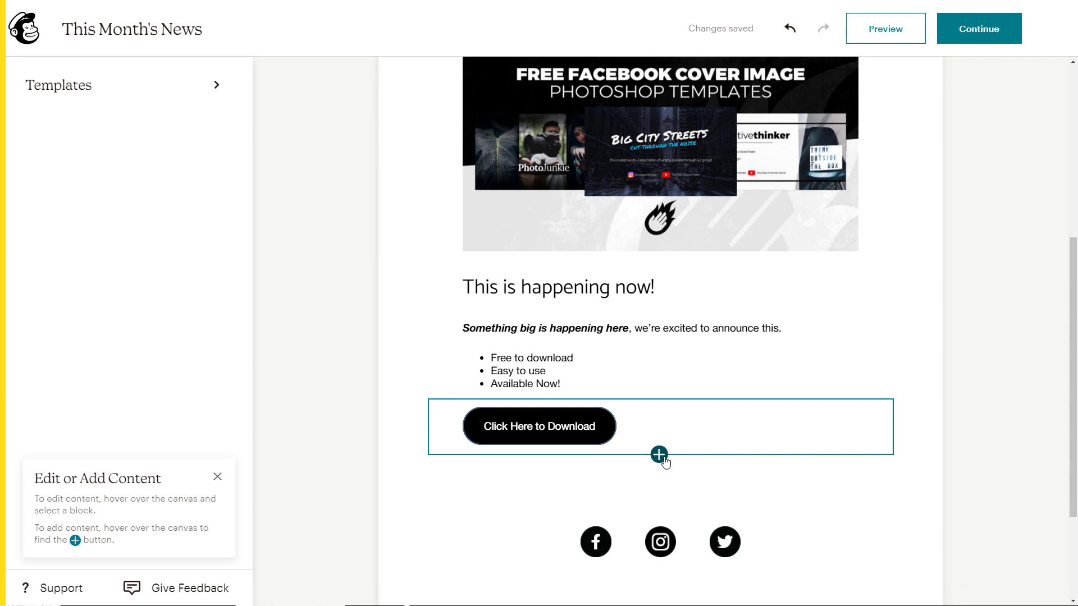
left_click(659, 455)
left_click(659, 346)
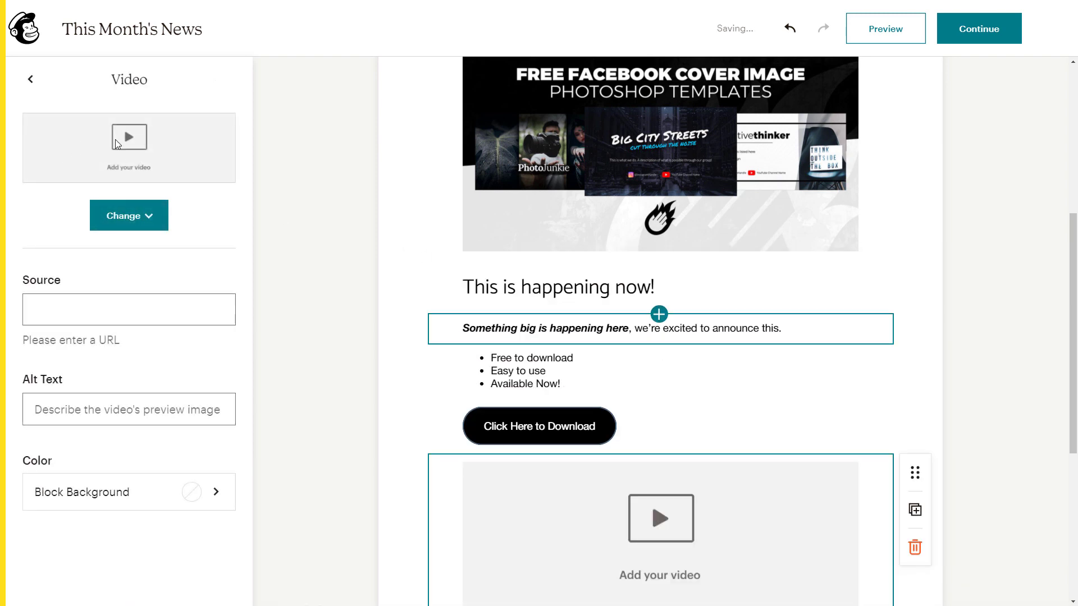
- Try to upload Twitter.jpg from the MC folder as the video block's preview image
left_click(144, 216)
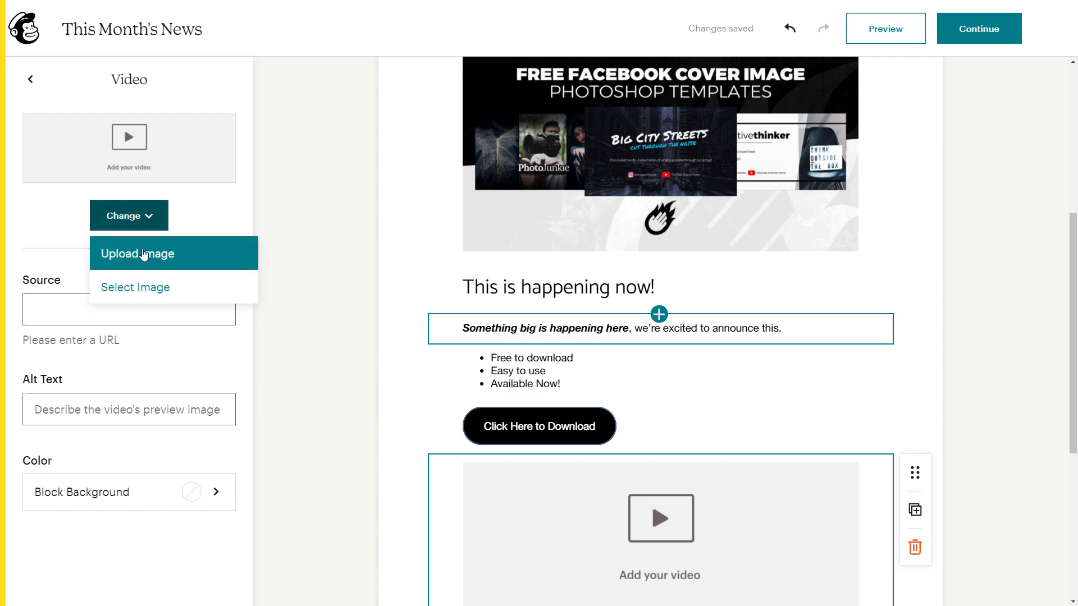
left_click(144, 255)
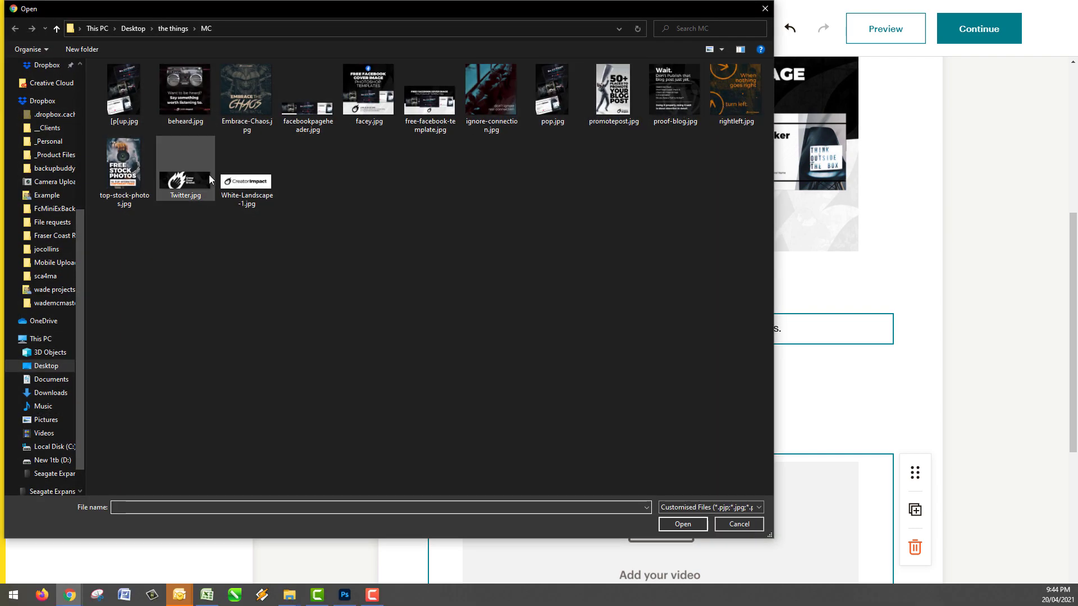
left_click(185, 168)
left_click(683, 524)
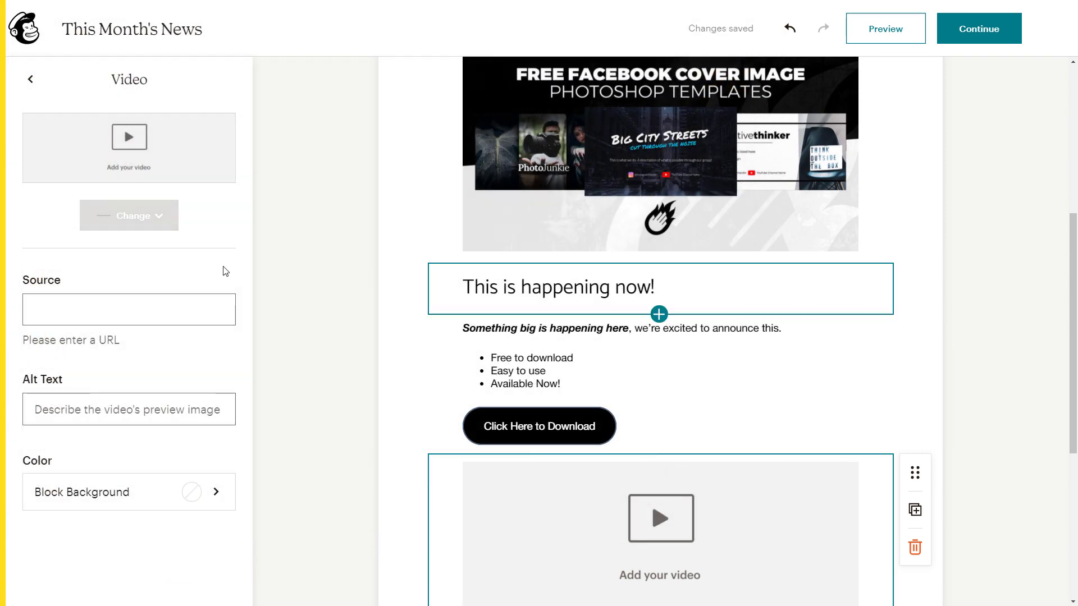
scroll(718, 316, "down", 2)
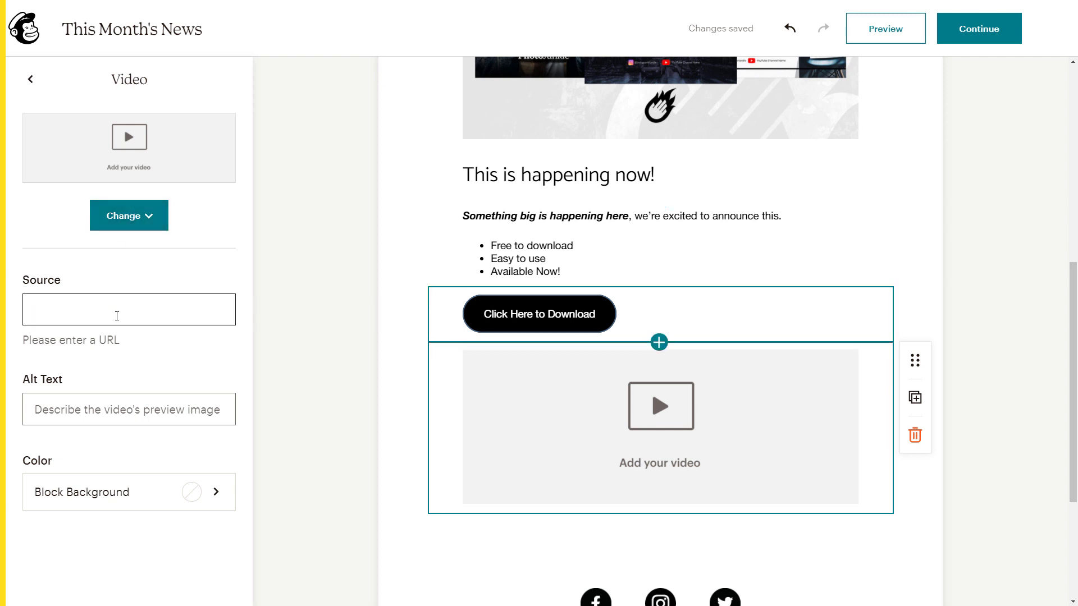
left_click(662, 440)
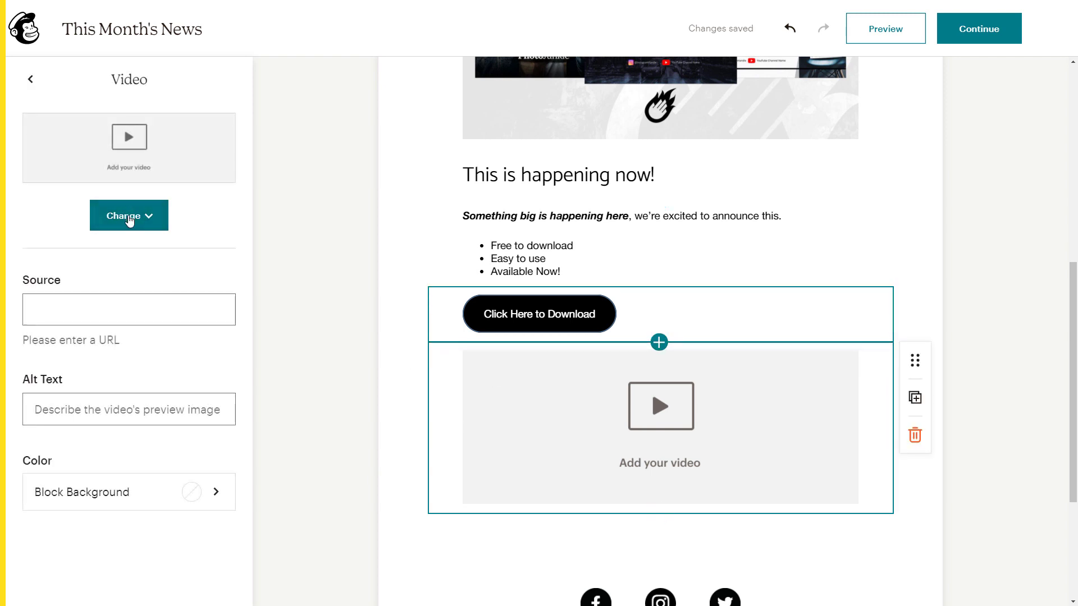
left_click(130, 218)
left_click(131, 247)
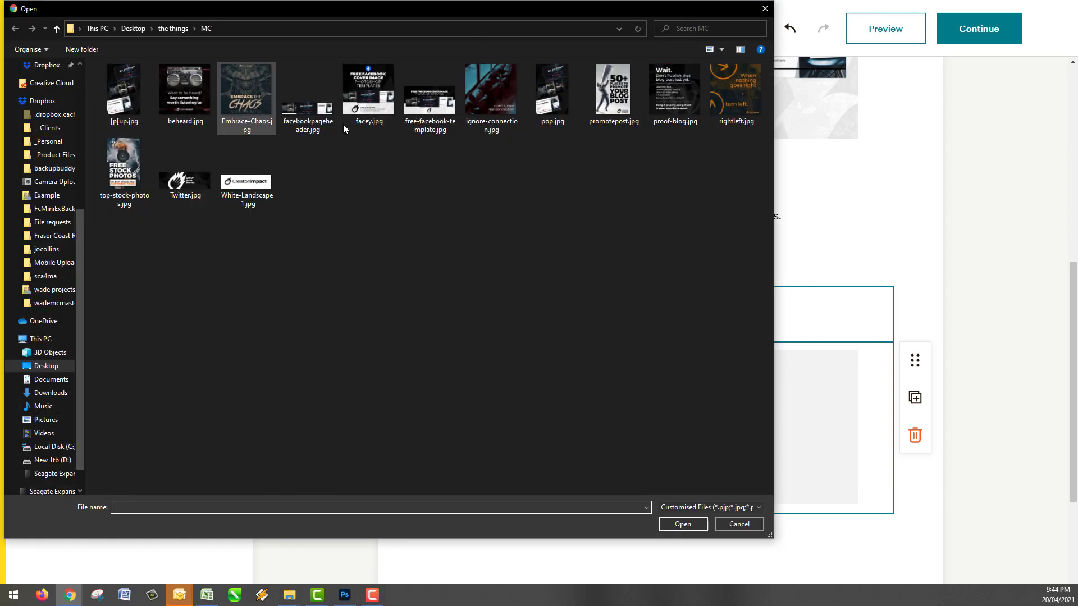
double_click(185, 179)
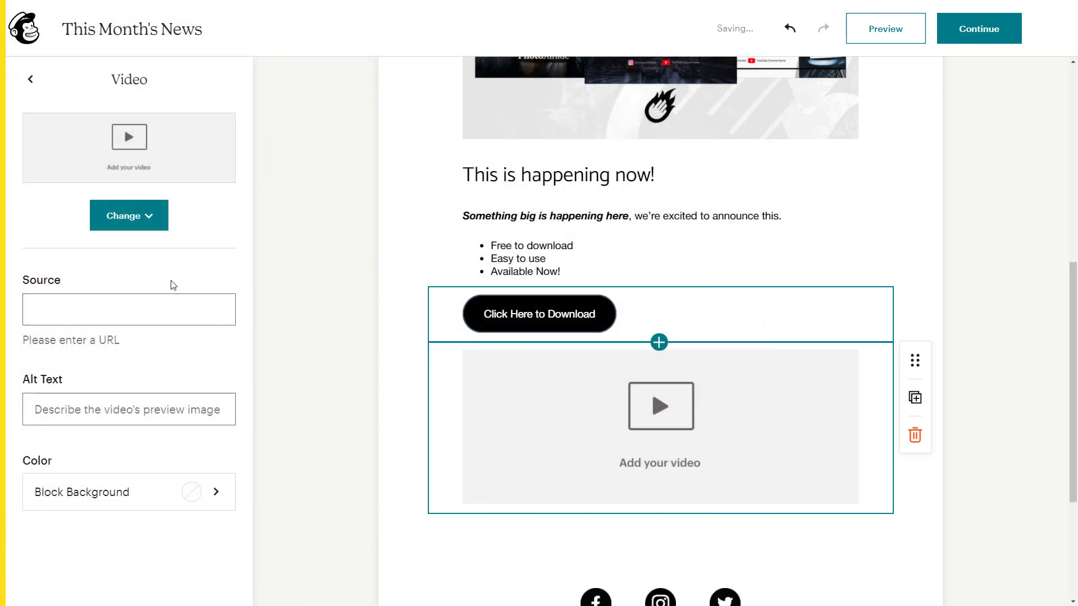
- Paste the copied YouTube link youtube.com/watch?v=PL6Ks3uTsSs as the video block's source
left_click(108, 313)
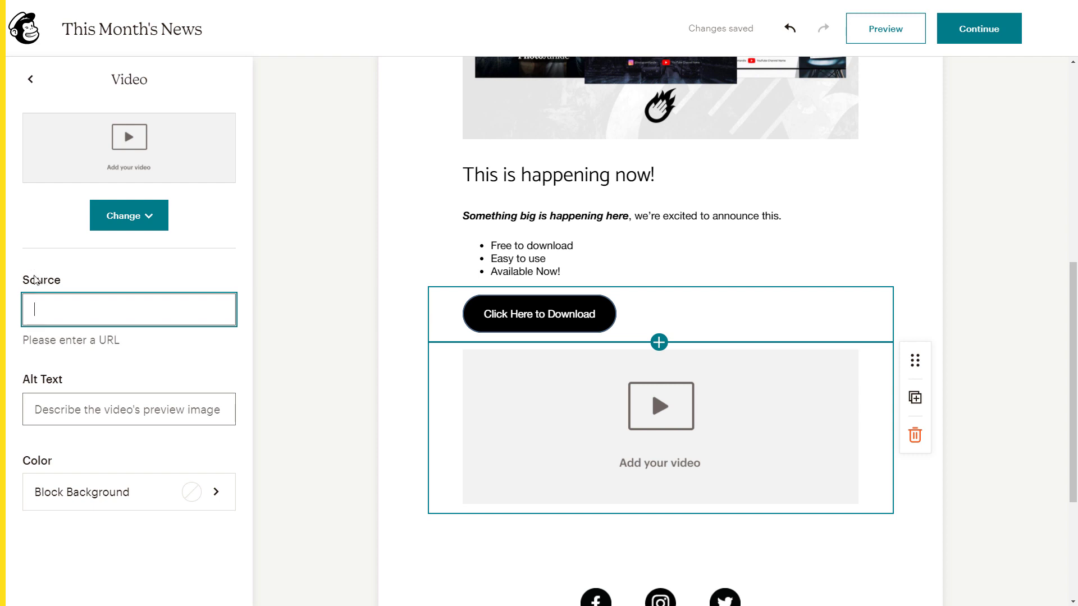
right_click(66, 305)
left_click(110, 400)
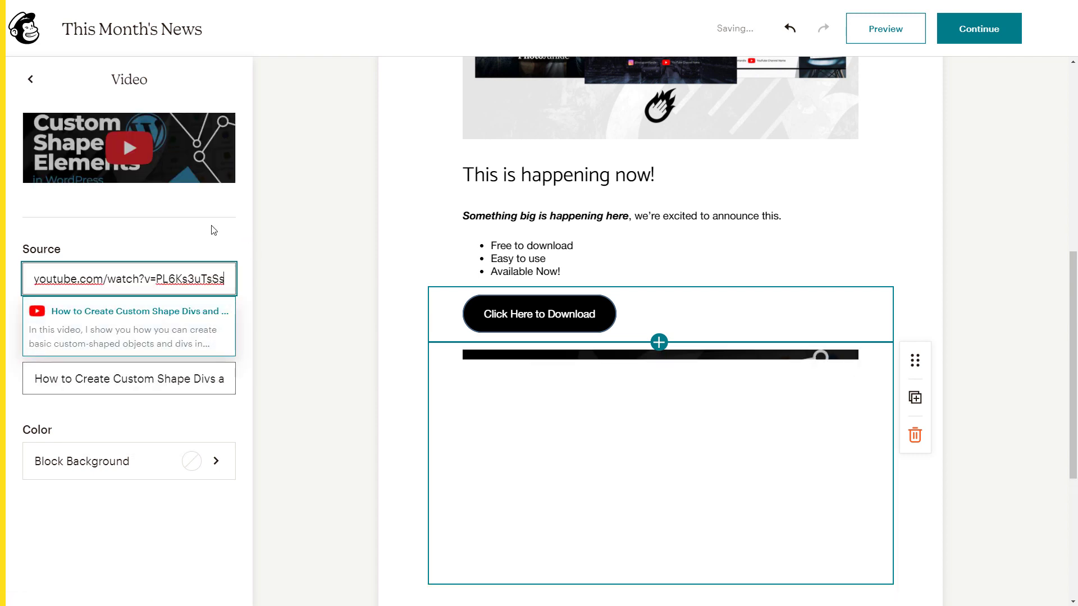
left_click(326, 256)
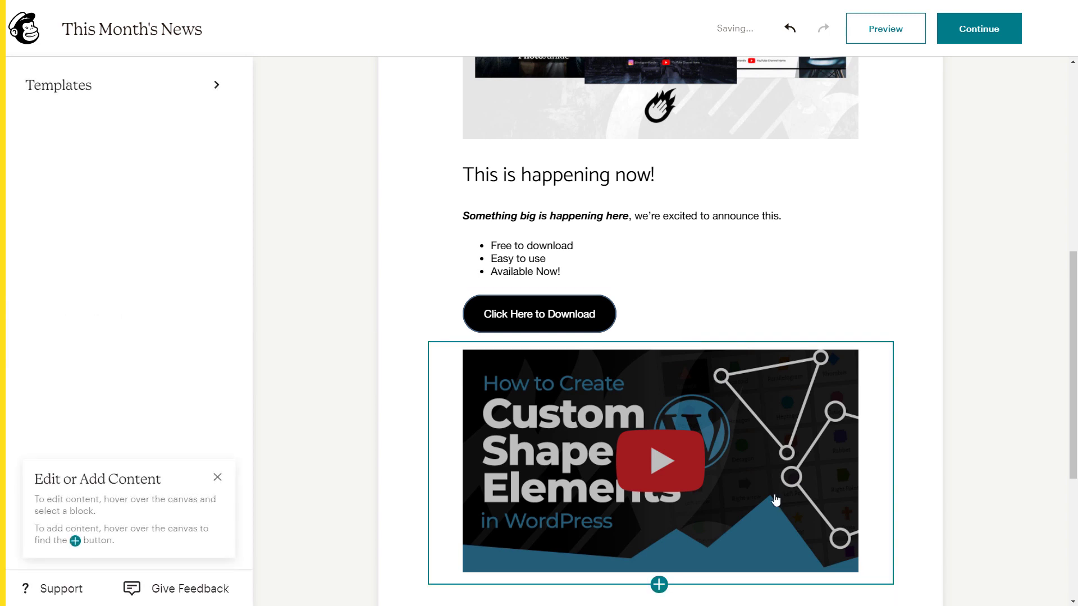
- Try blue as the video block's background colour, and settle on light grey
left_click(494, 415)
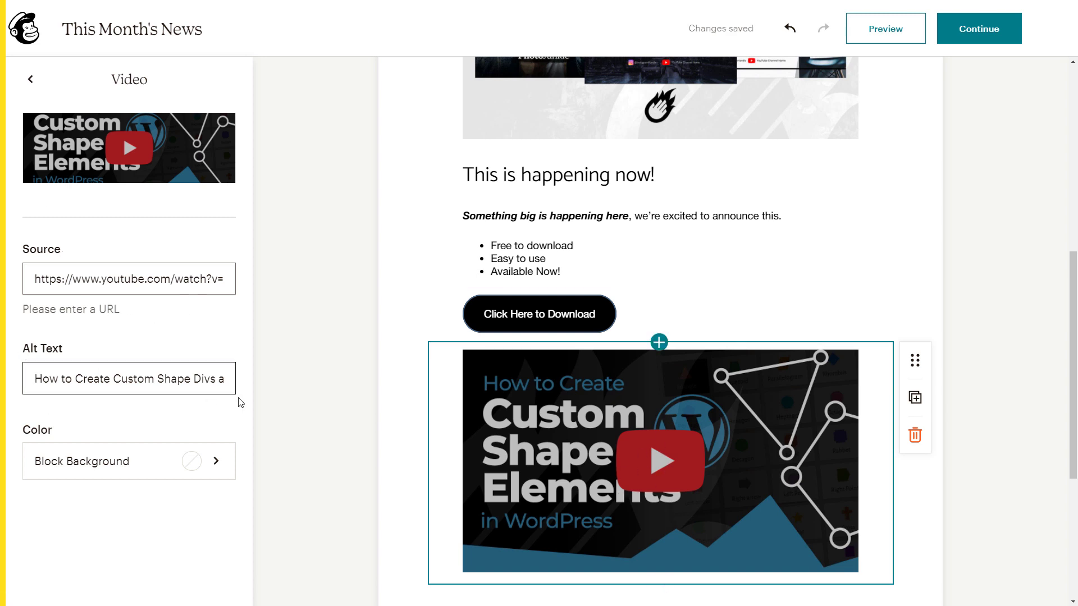
left_click(216, 467)
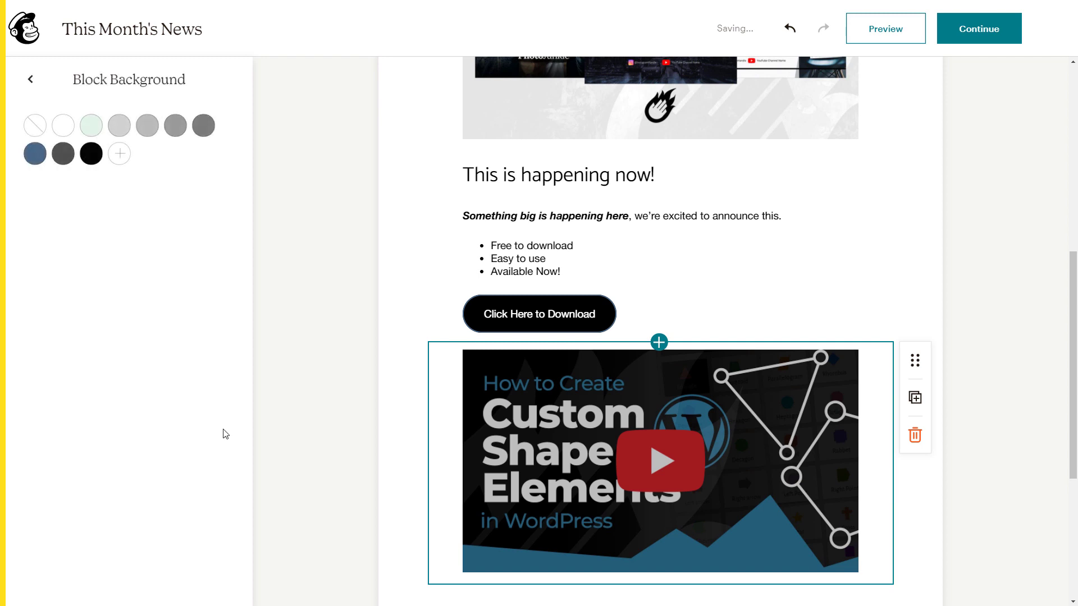
left_click(35, 155)
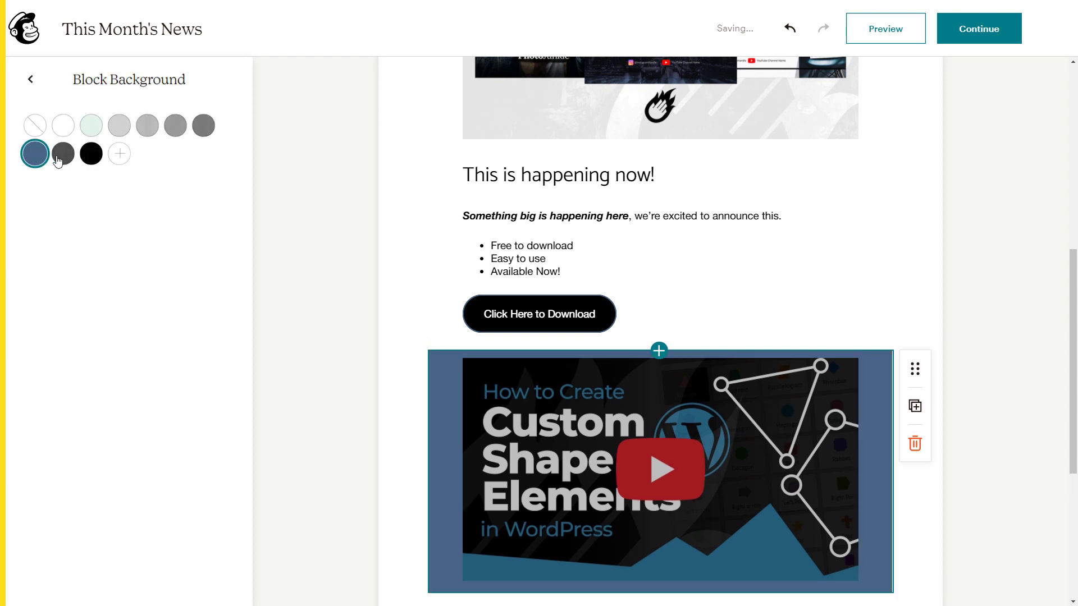
left_click(119, 125)
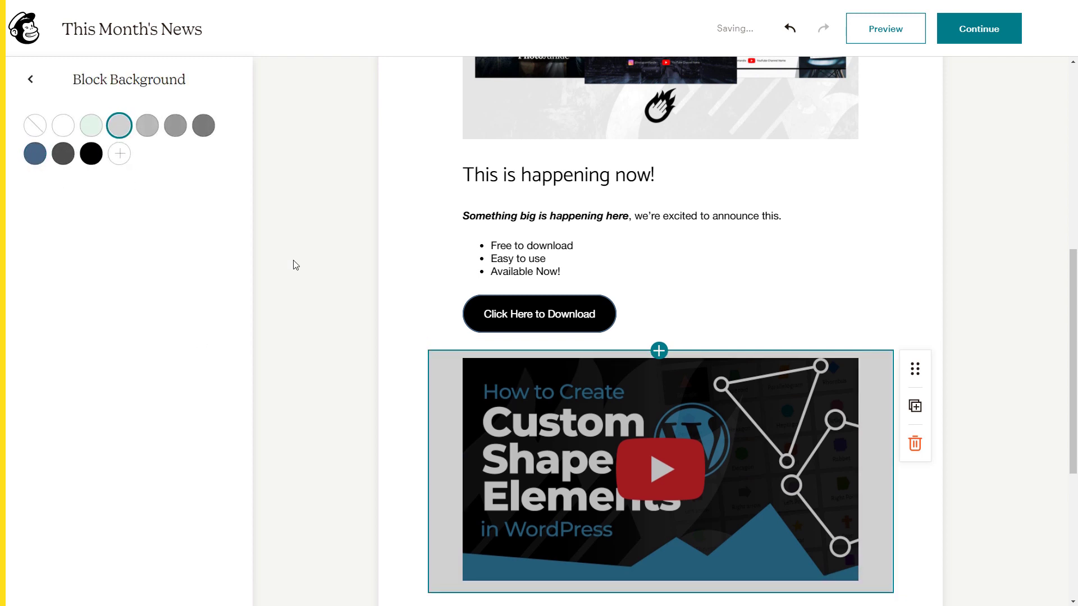
- Preview the email, test that the video thumbnail opens YouTube, close that page and exit the preview
left_click(916, 39)
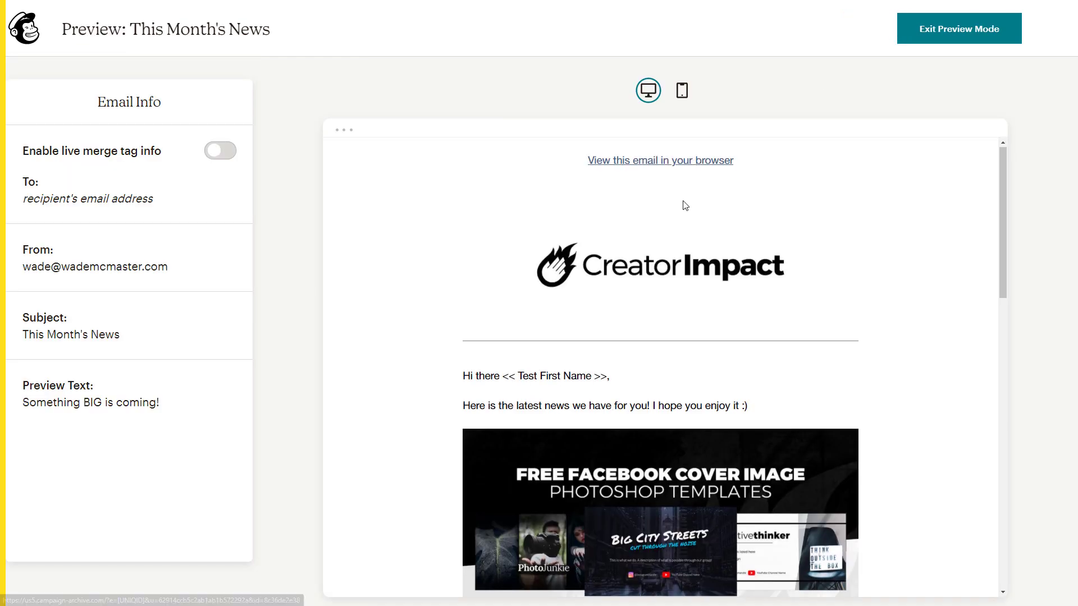
scroll(685, 205, "down", 9)
left_click(656, 369)
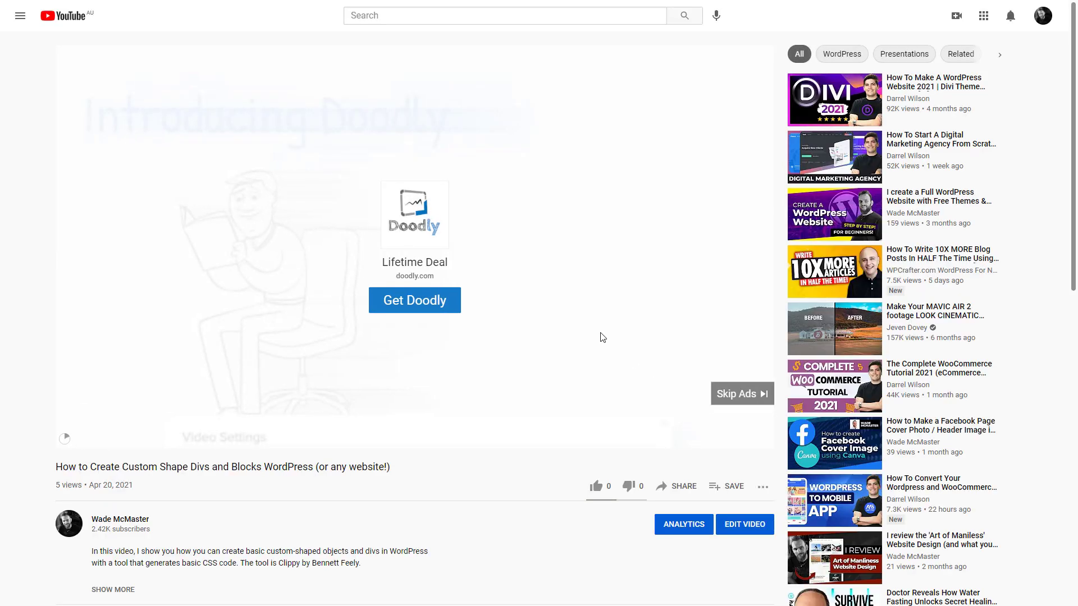
key("ctrl+w")
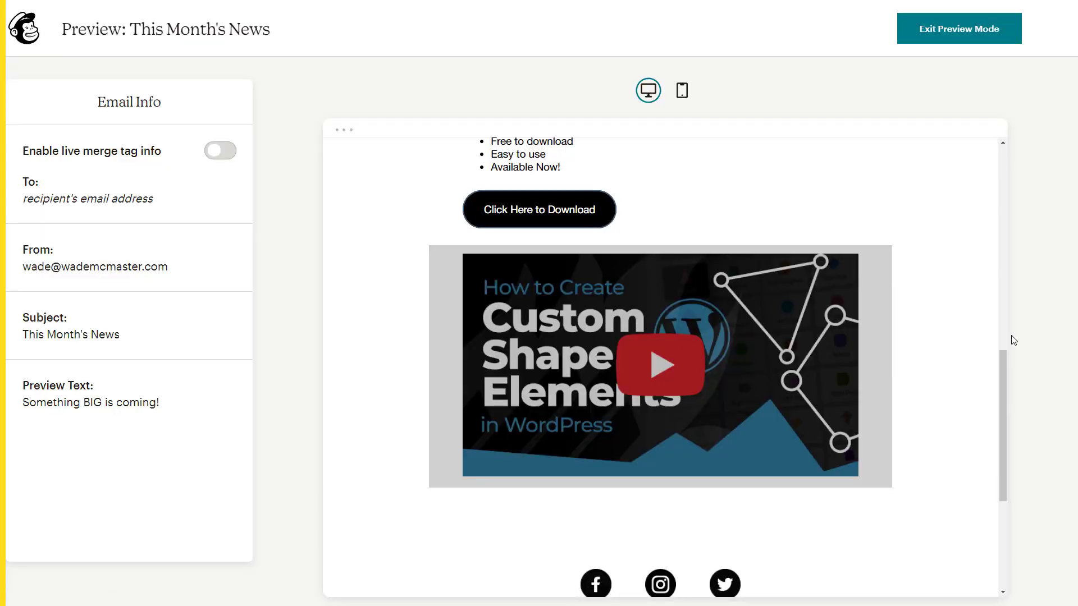
left_click(941, 31)
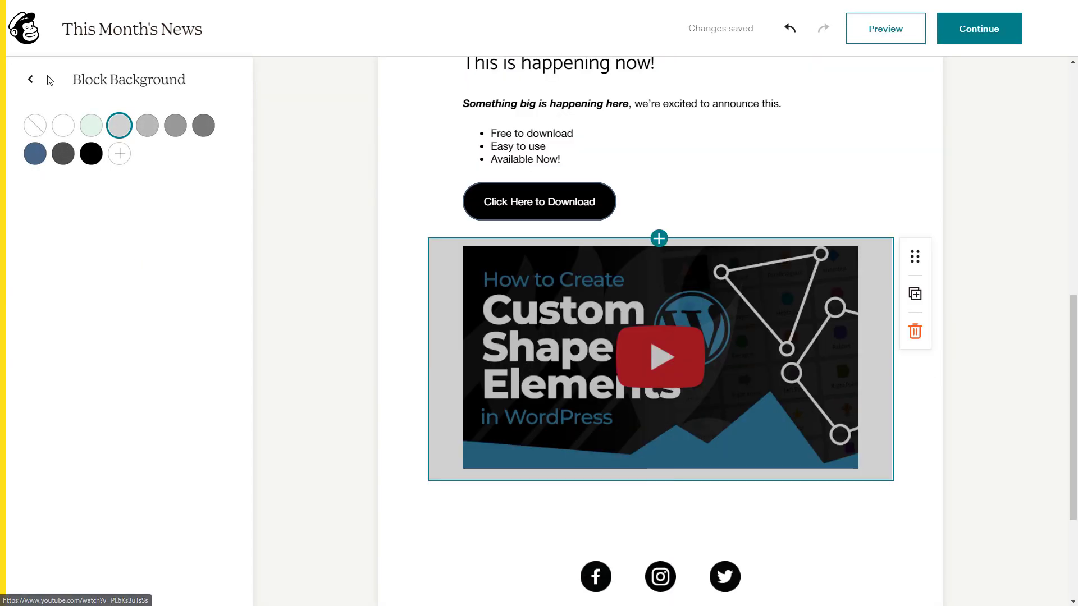
- Look over the content block types offered below the video, and check the video block's source link
left_click(30, 80)
left_click(659, 481)
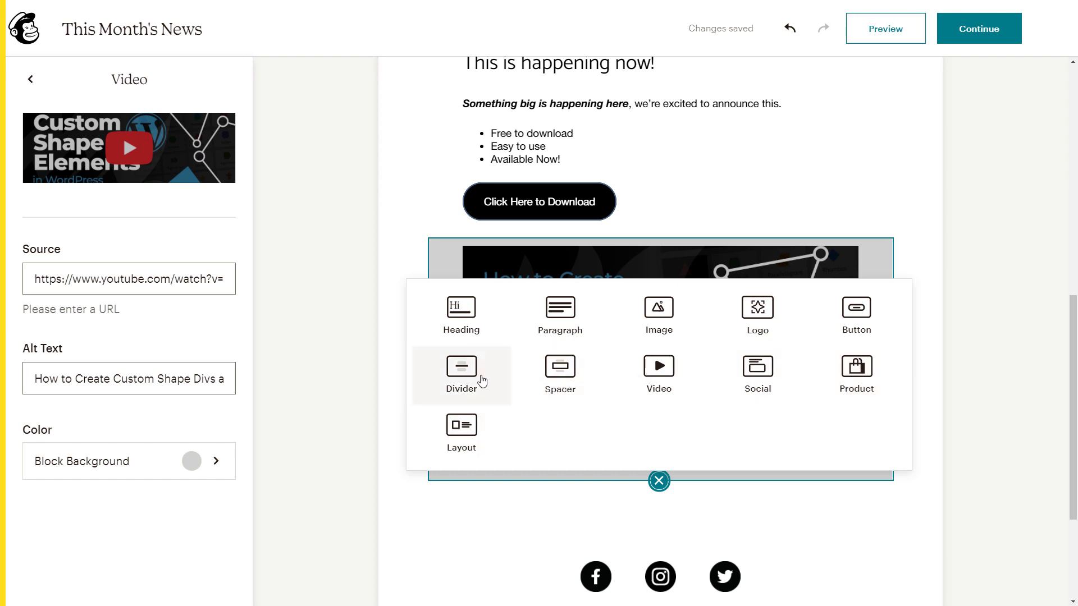
left_click(332, 317)
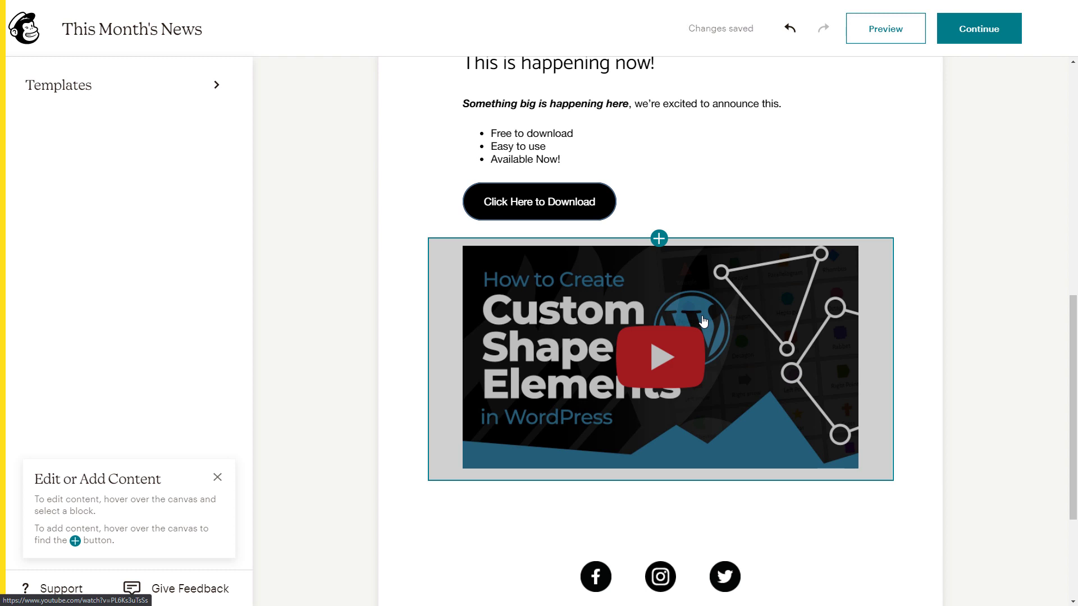
left_click(692, 351)
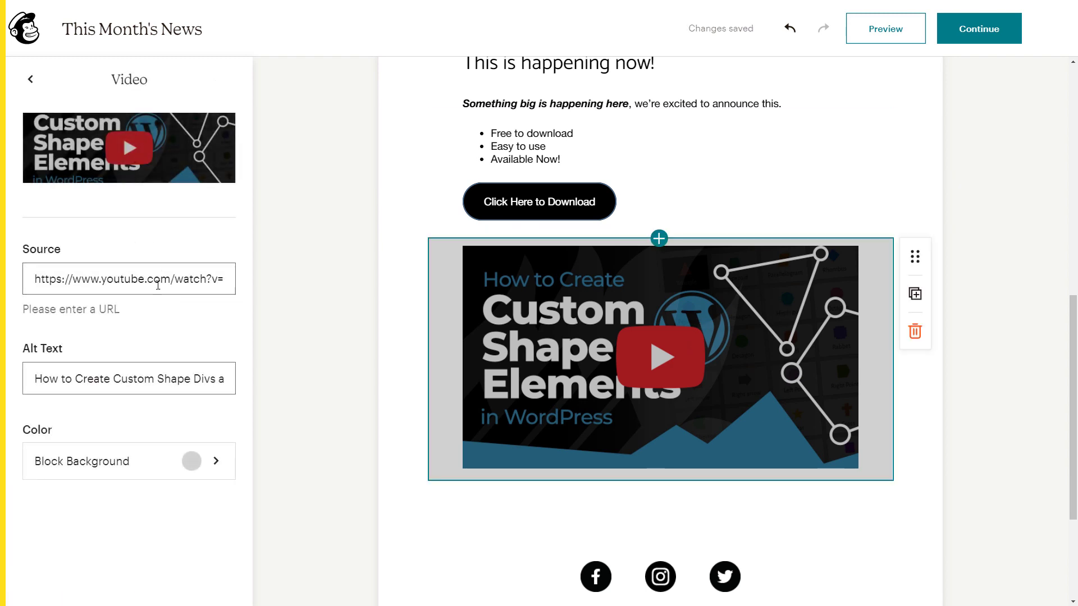
left_click(25, 280)
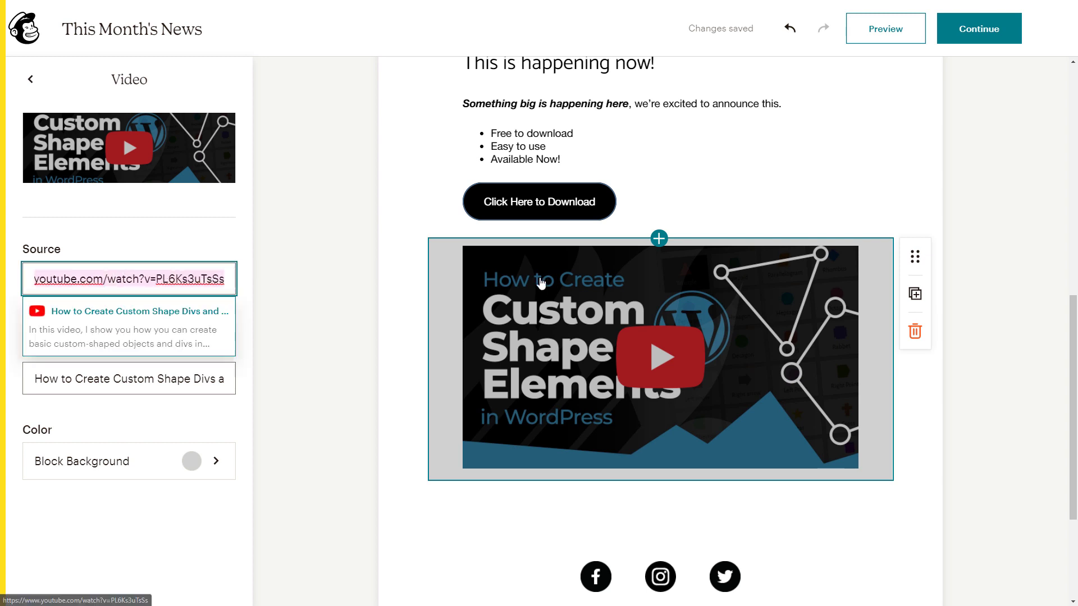
left_click(217, 229)
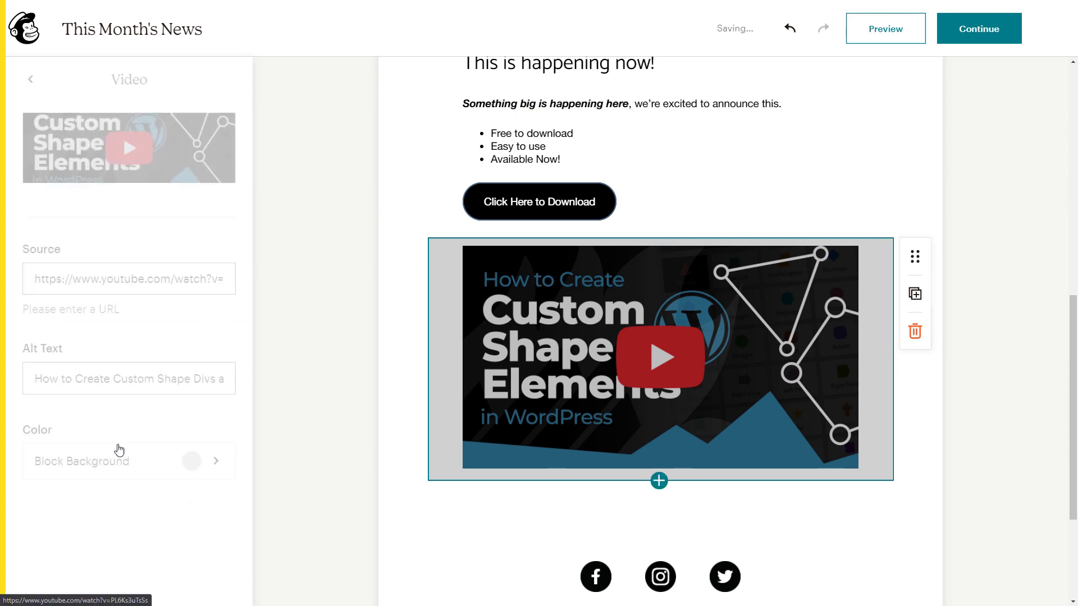
- Insert a layout block below the video, using the layout with a heading beside a text paragraph
scroll(663, 415, "down", 1)
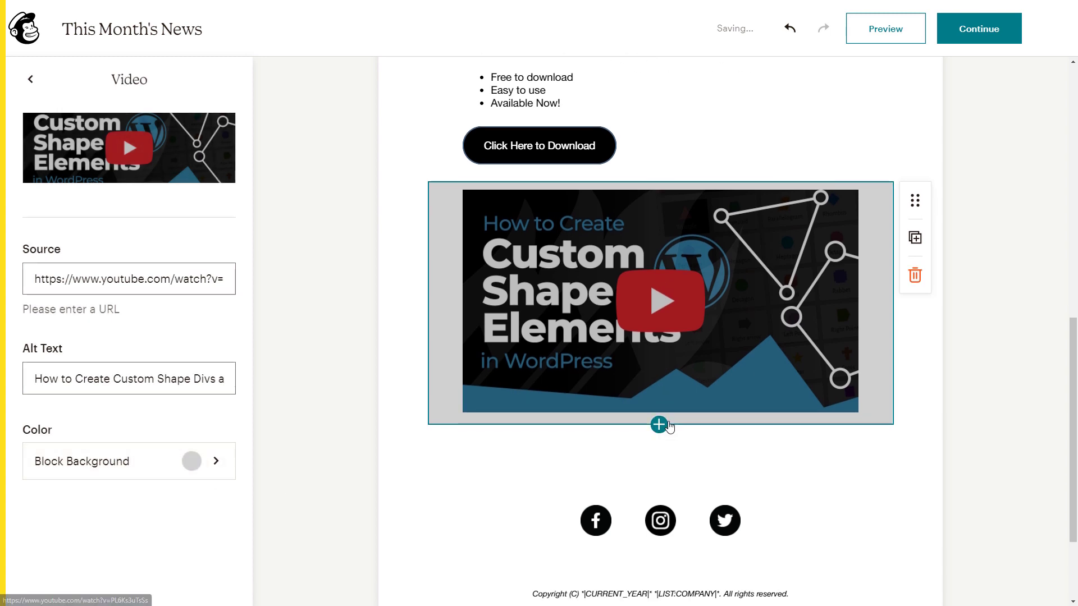
scroll(663, 418, "up", 8)
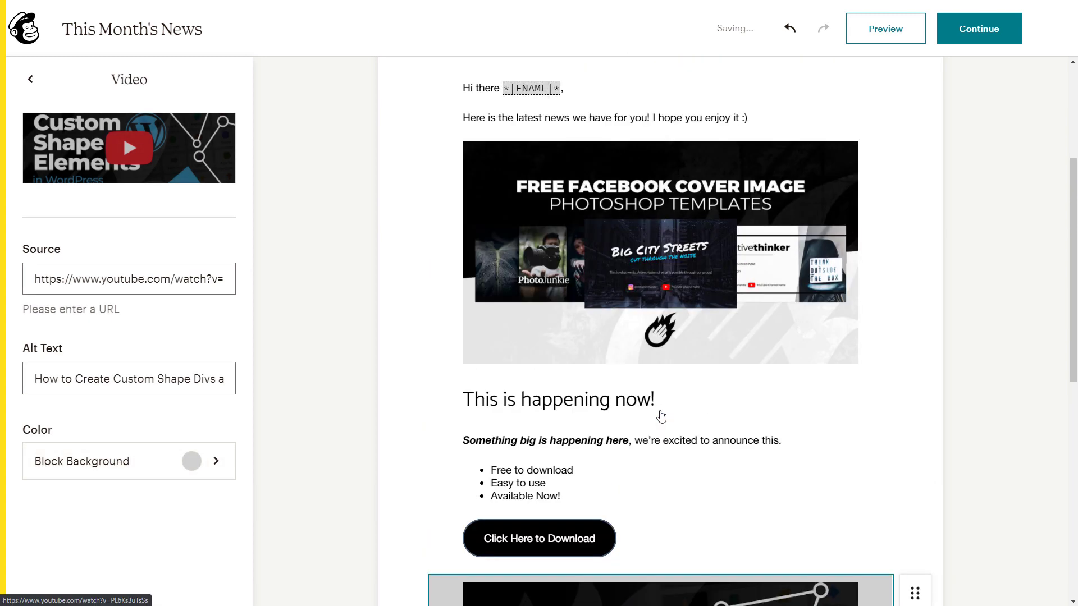
scroll(660, 384, "down", 9)
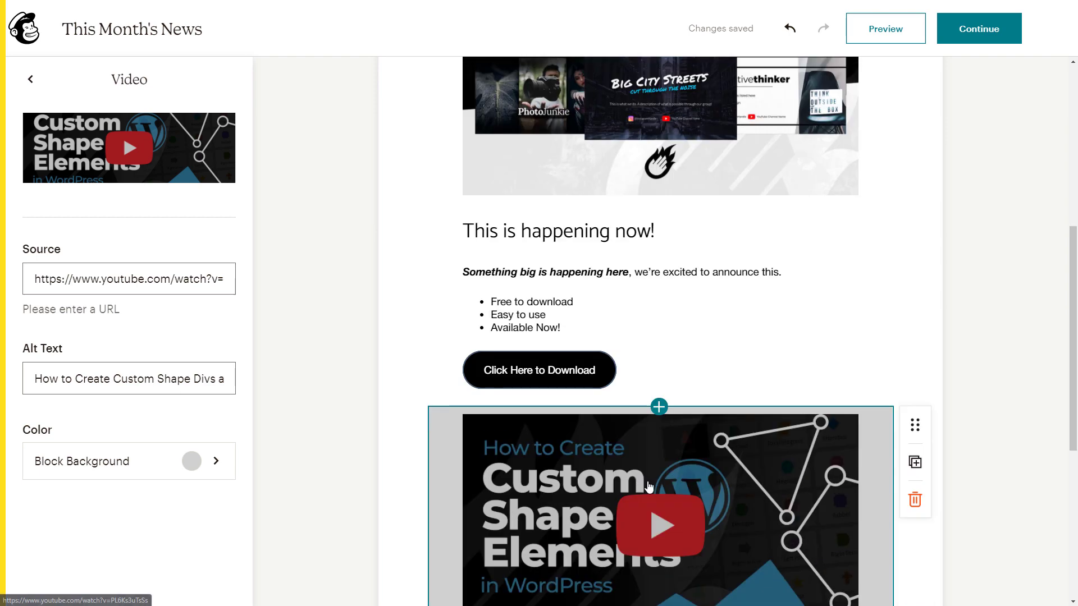
left_click(660, 384)
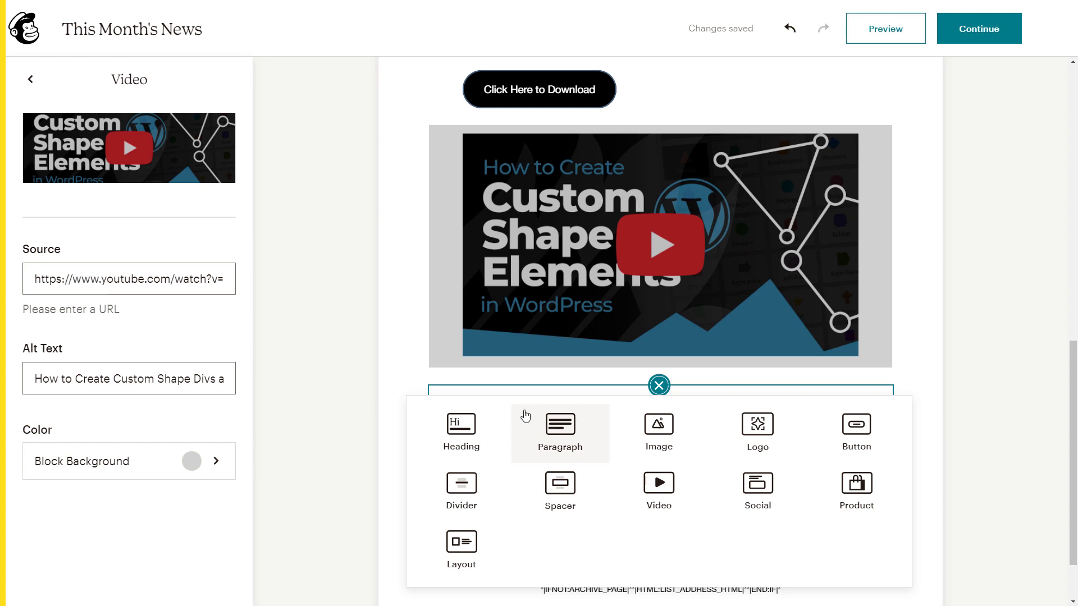
left_click(468, 546)
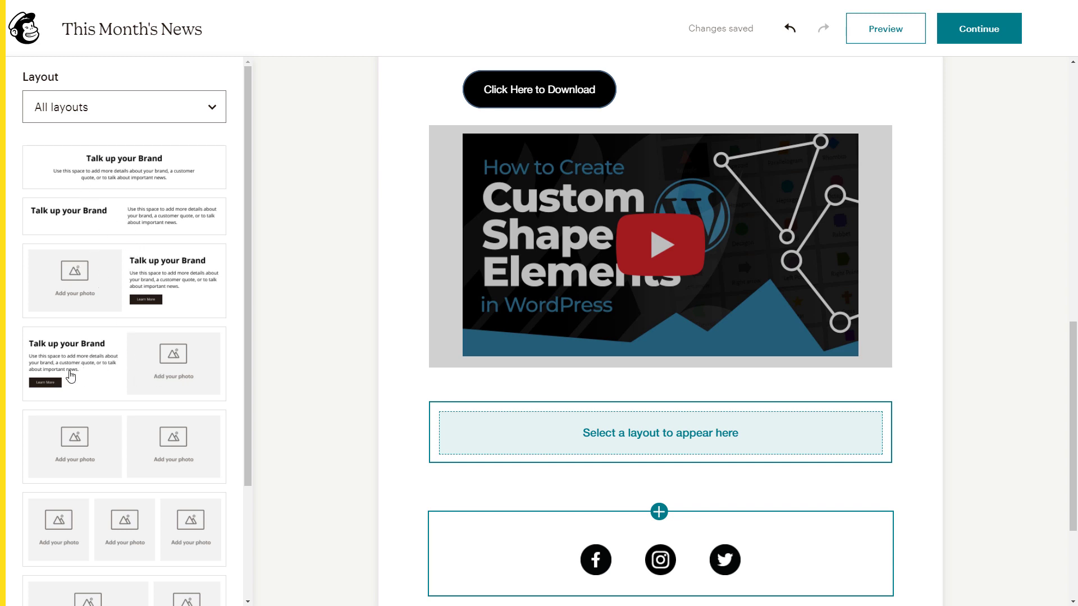
scroll(160, 393, "down", 3)
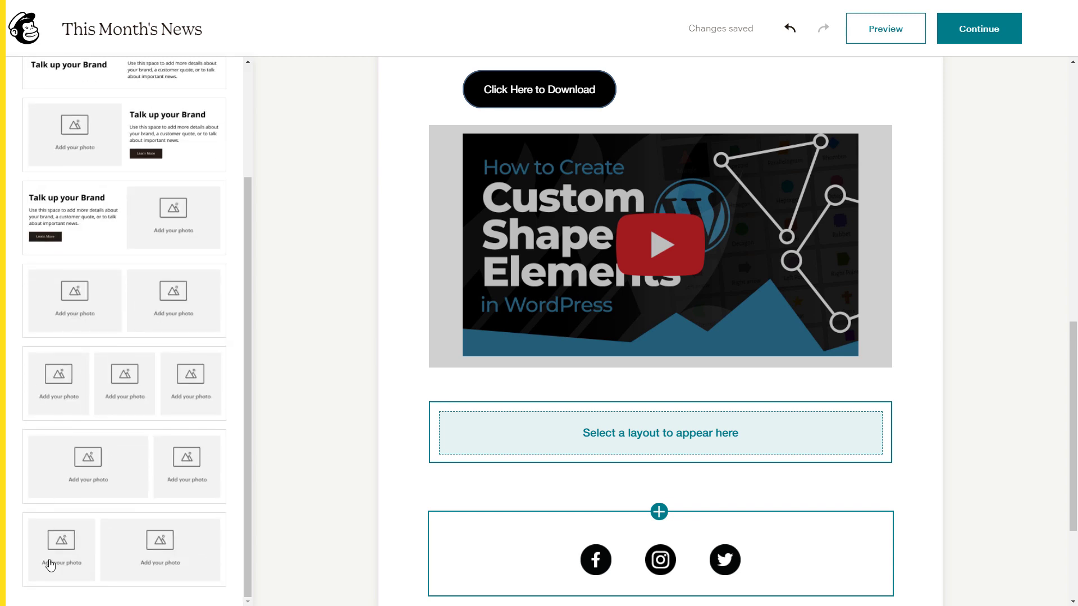
scroll(139, 541, "up", 3)
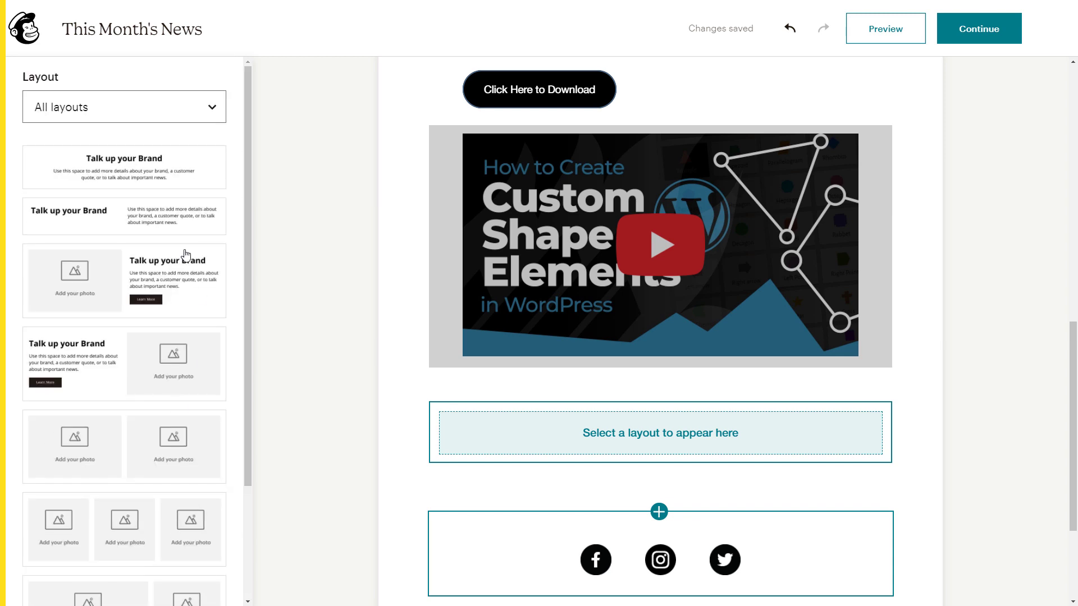
left_click(128, 218)
- Set the layout heading's font to Catamaran and replace its text with "Another News item!"
left_click(584, 416)
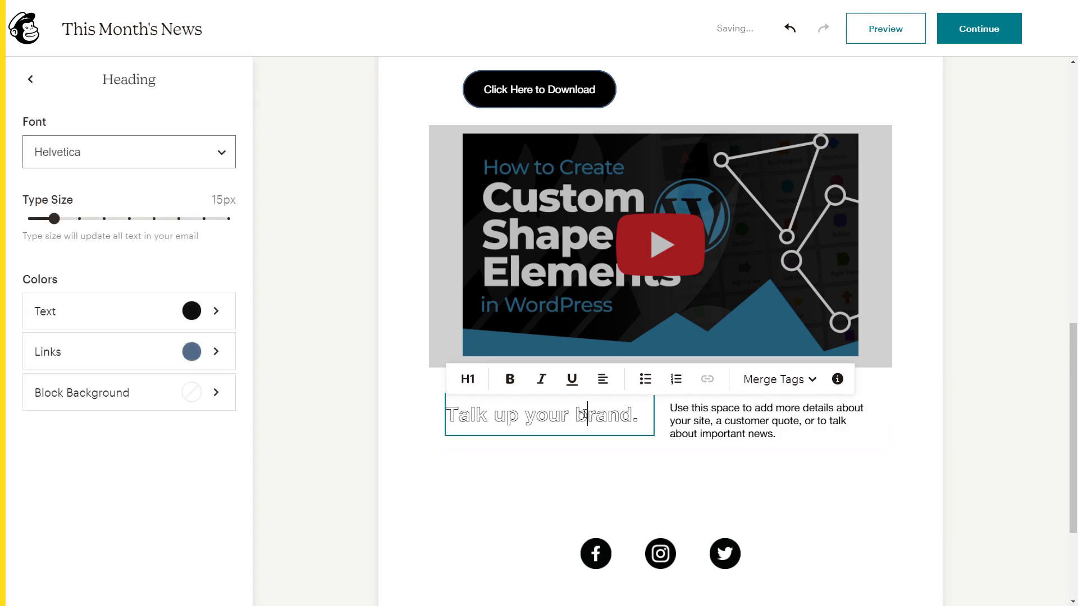
left_click(174, 157)
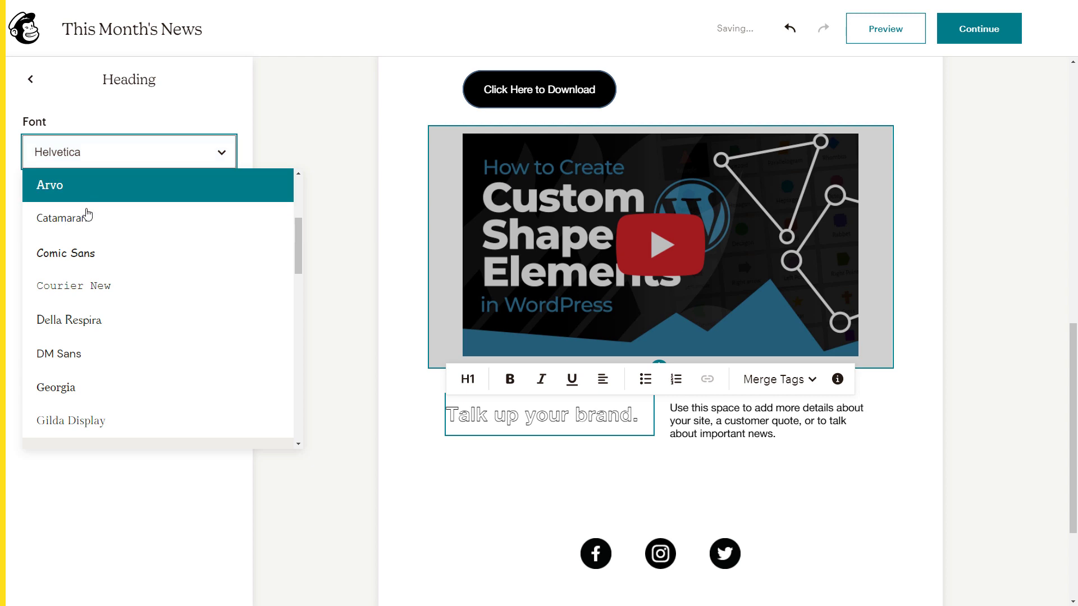
left_click(87, 217)
left_click_drag(606, 418, 451, 422)
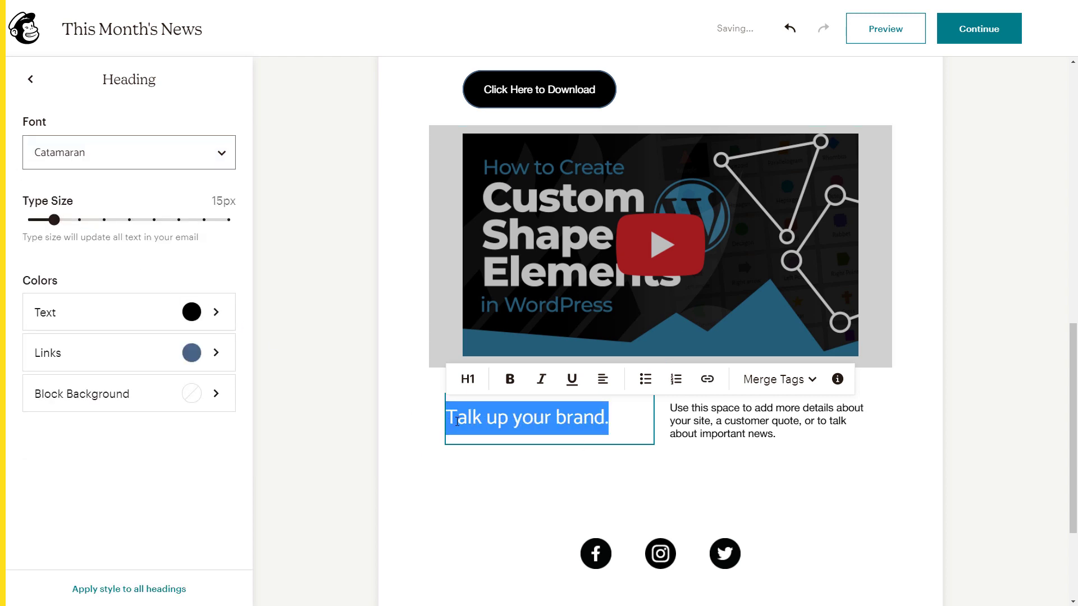
type("An")
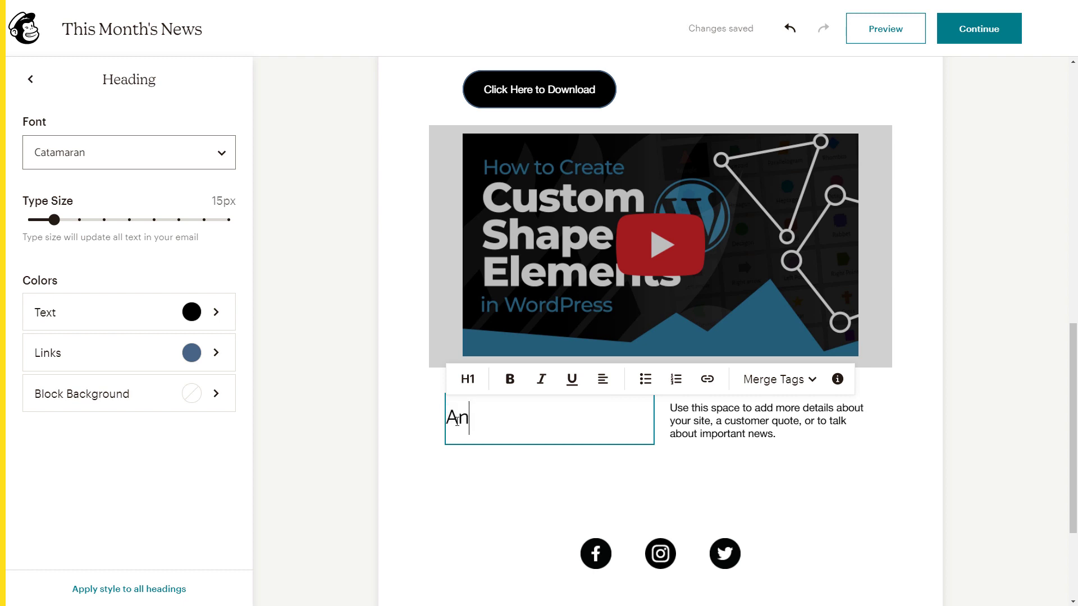
type("other Nwqa")
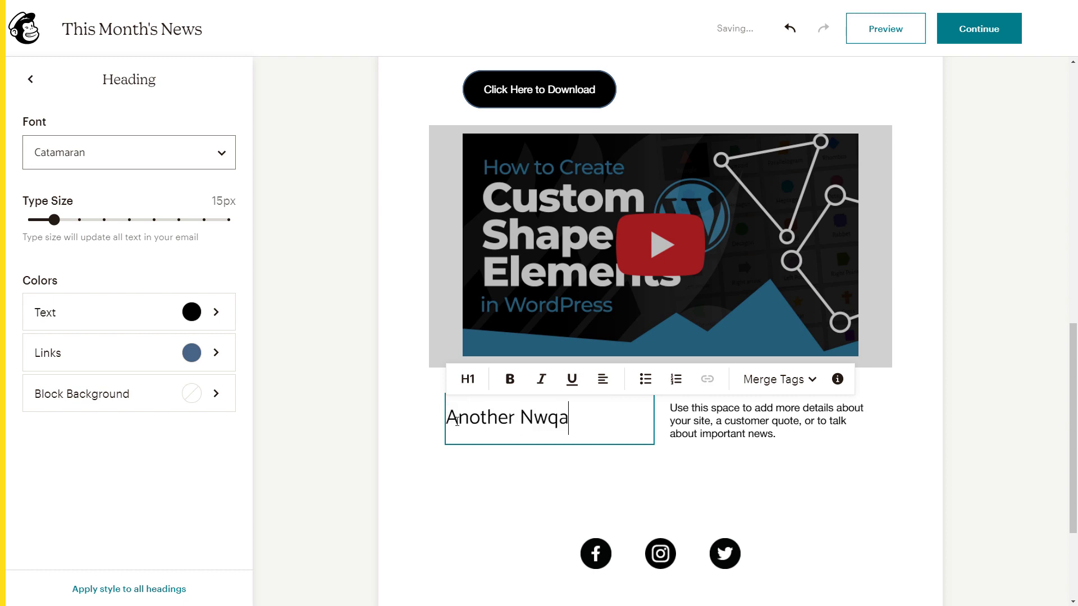
key("BackSpace")
key("BackSpace")
type("ews item!")
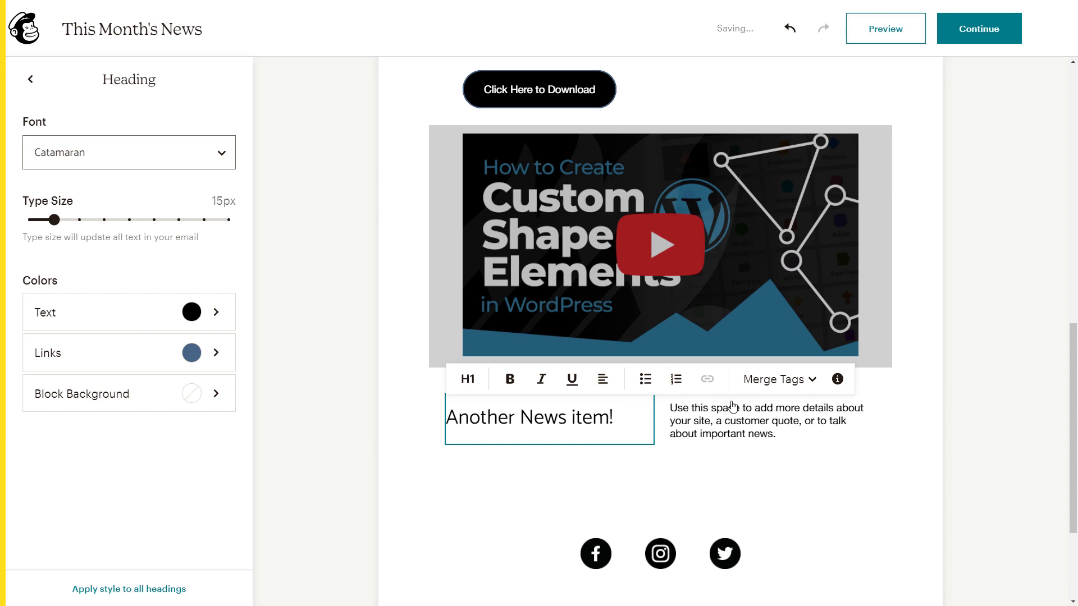
- Replace the placeholder paragraph beside the "Another News item!" heading with "We did some things today! etc etc"
left_click_drag(777, 436, 669, 410)
type("We did some things today! etc e")
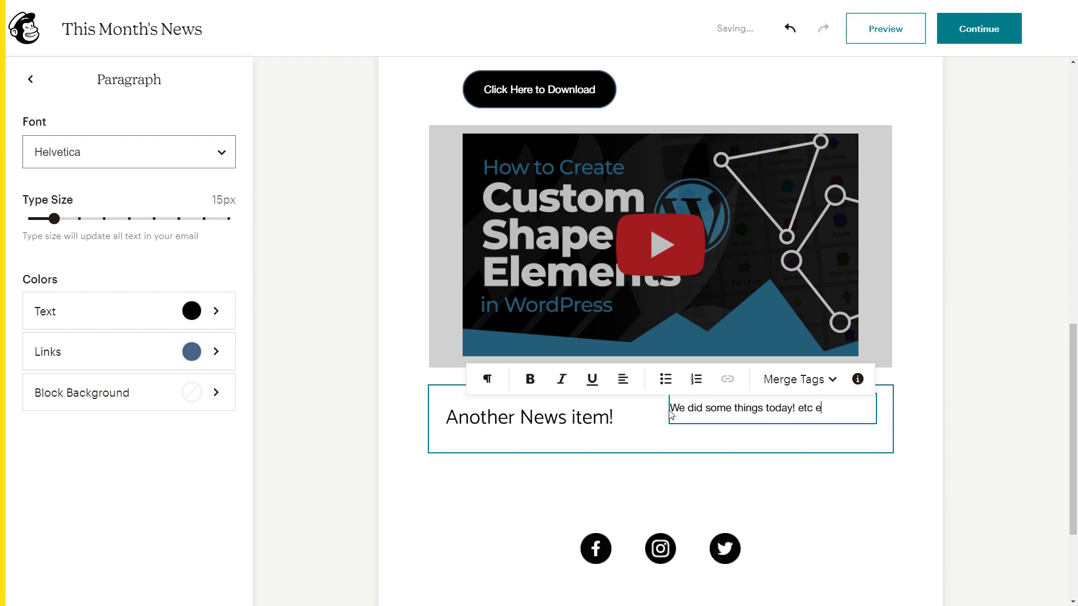
type("tc")
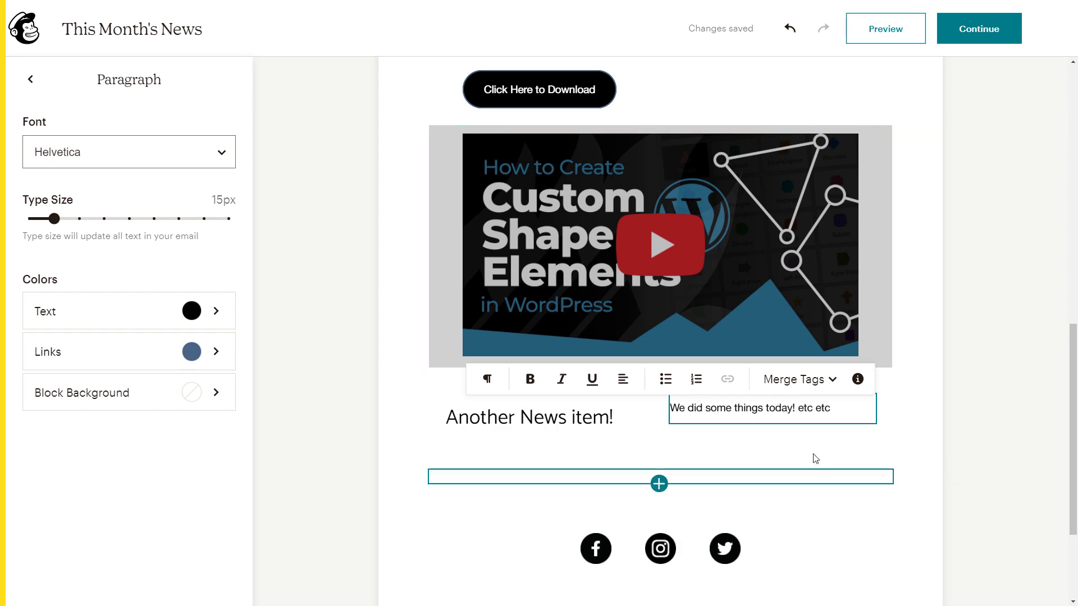
- Try extending the paragraph by pasting Lorem ipsum text after "etc etc", and look over the longer text column
key("ctrl+v")
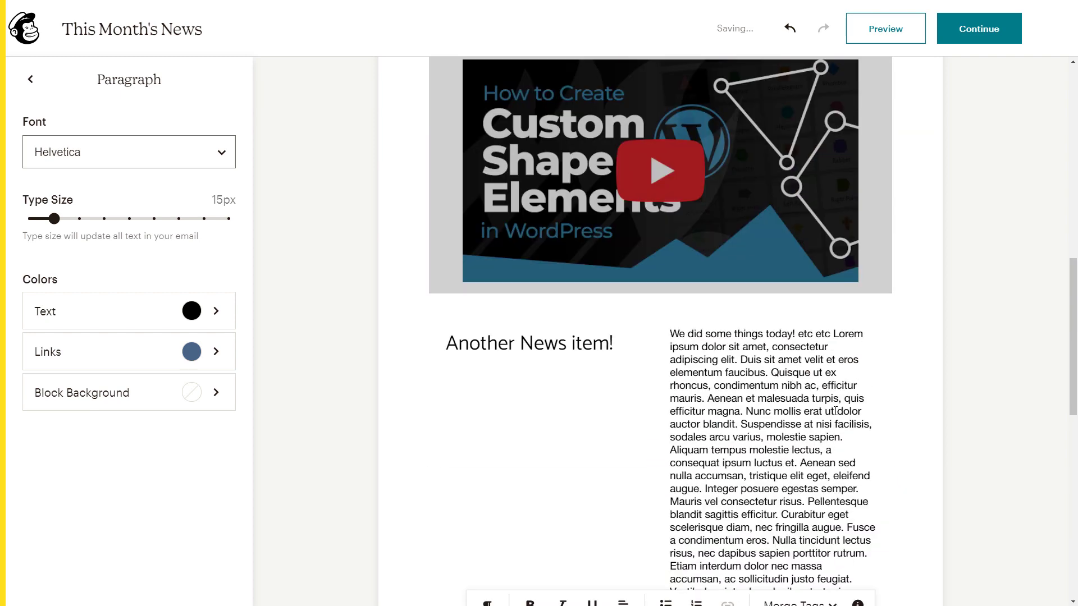
scroll(730, 372, "down", 3)
scroll(638, 380, "down", 3)
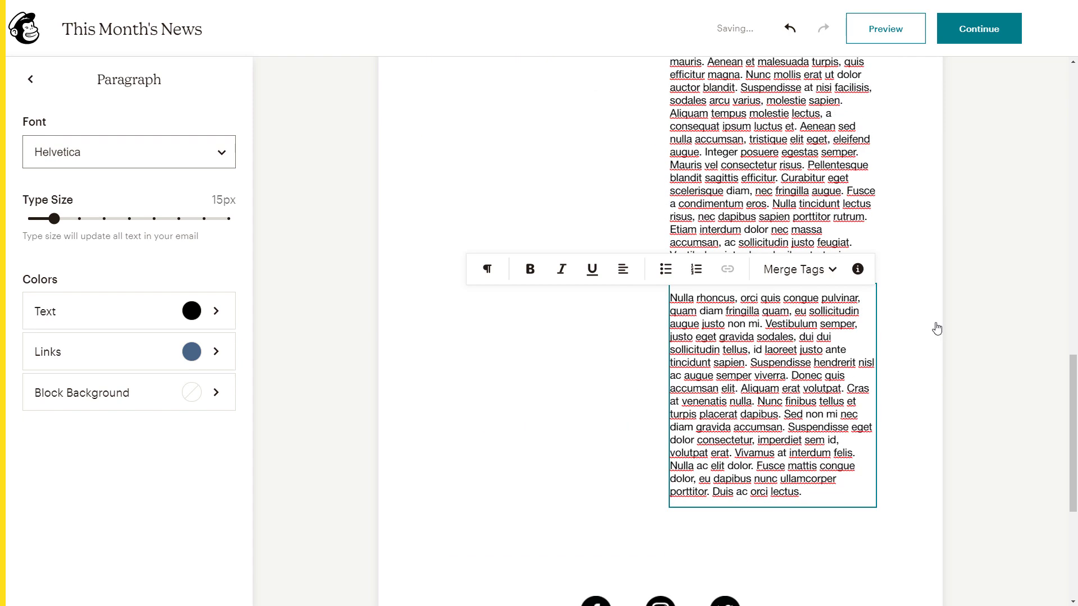
left_click(937, 329)
scroll(696, 298, "up", 3)
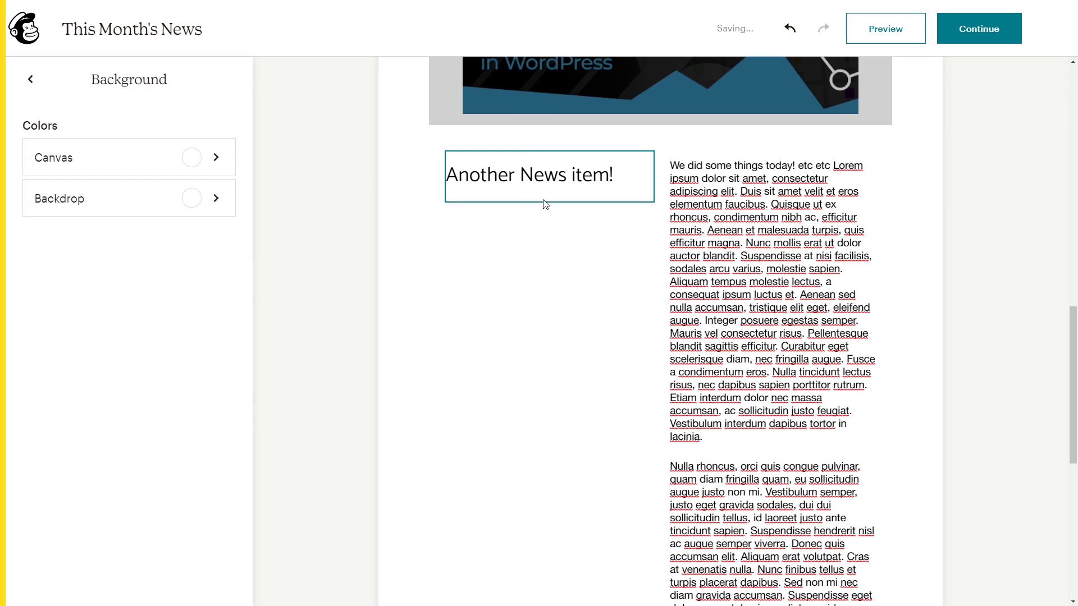
- Delete the second Lorem ipsum paragraph, starting with "Nulla rhoncus", from the layout's text column
left_click(573, 181)
left_click(697, 218)
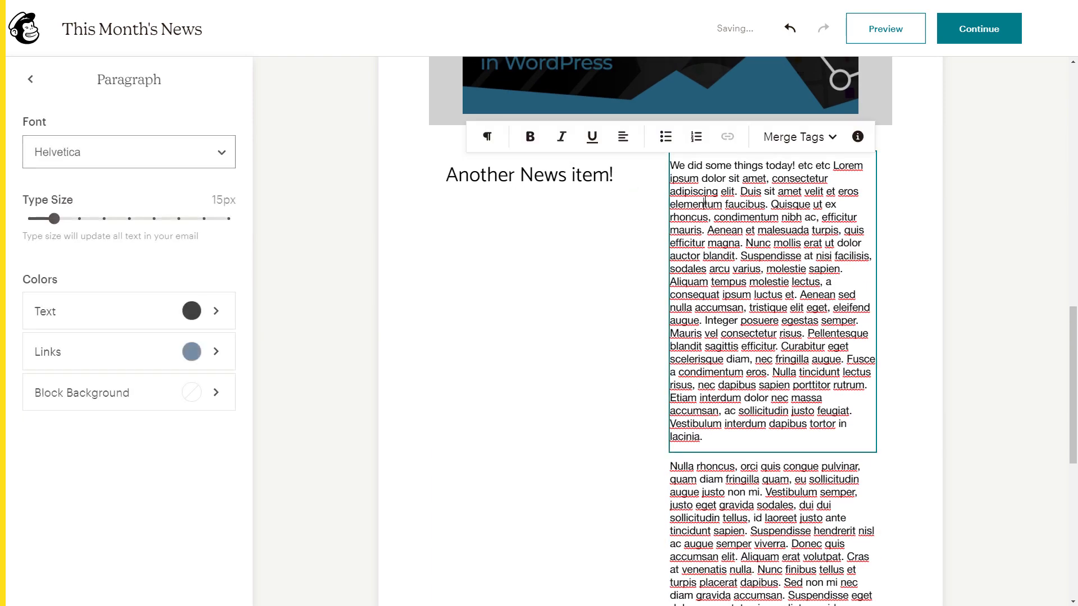
scroll(739, 416, "down", 3)
left_click(739, 428)
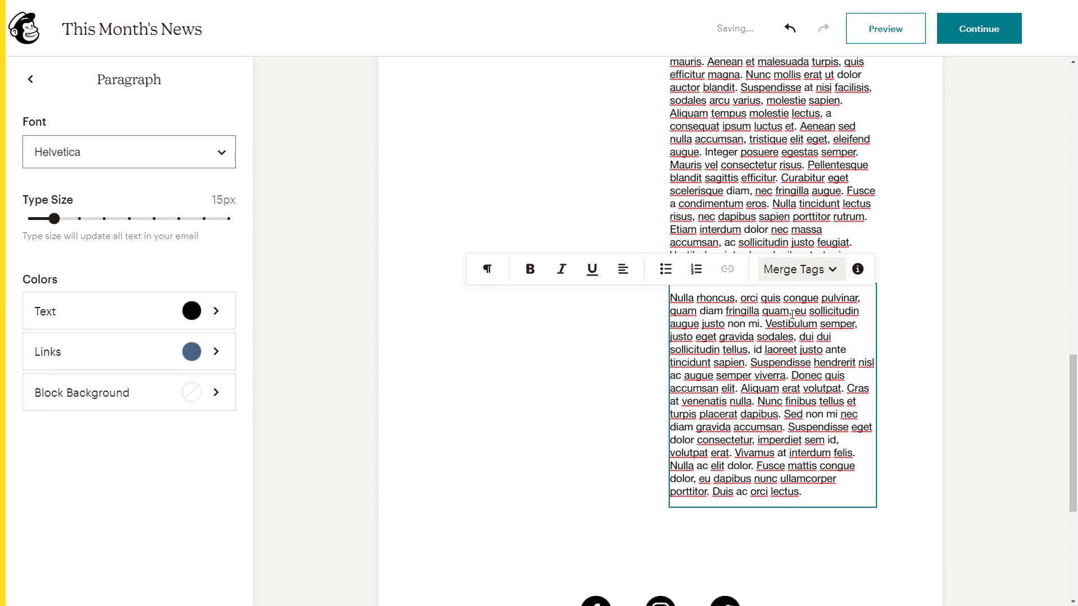
left_click(846, 508)
left_click(788, 426)
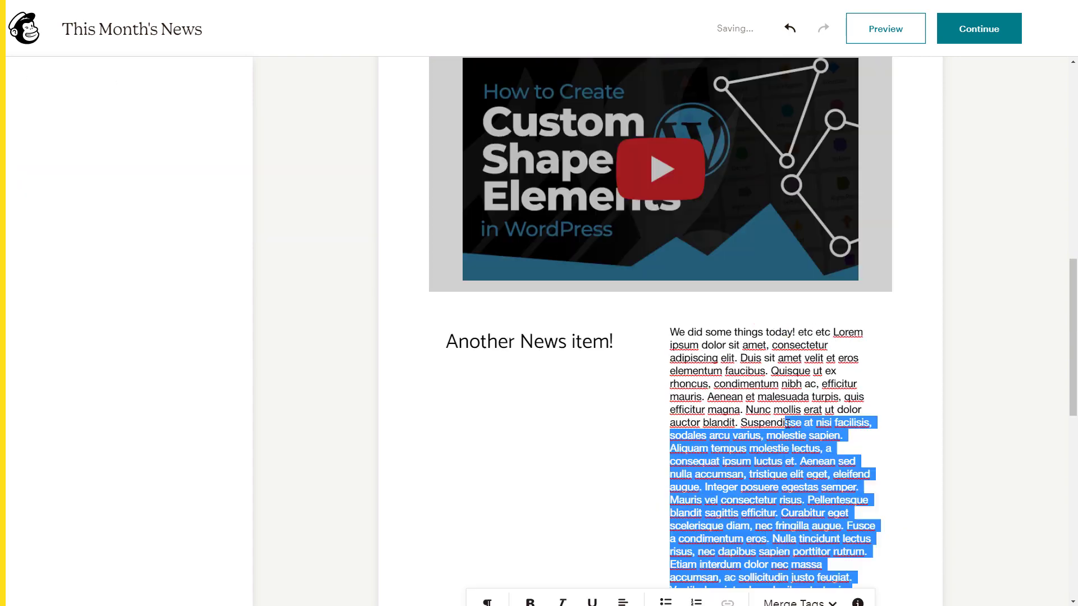
scroll(787, 388, "down", 5)
left_click(788, 378)
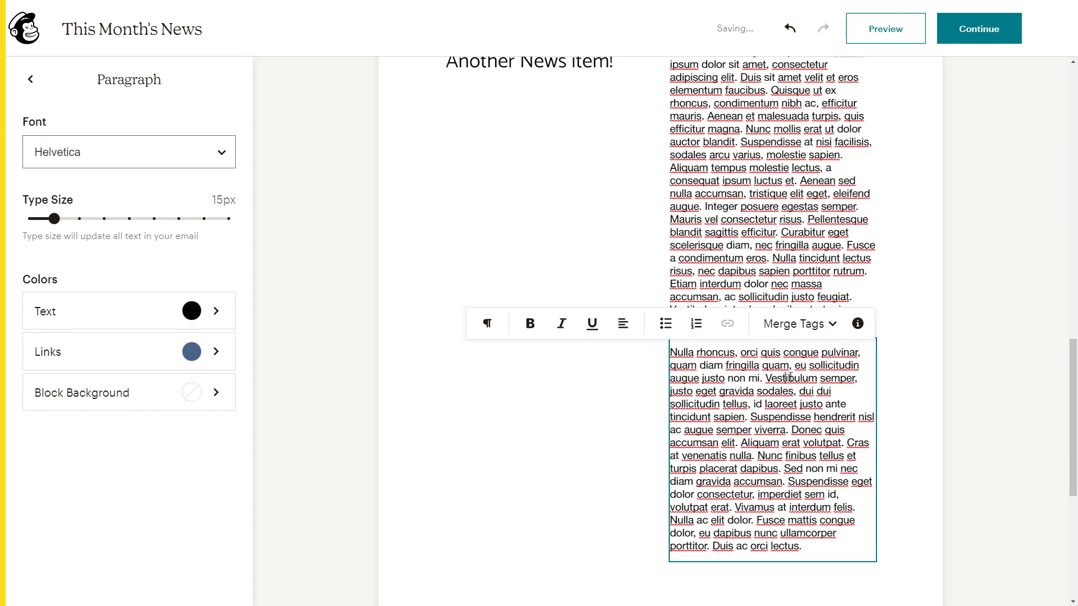
left_click_drag(825, 547, 667, 352)
key("ctrl+c")
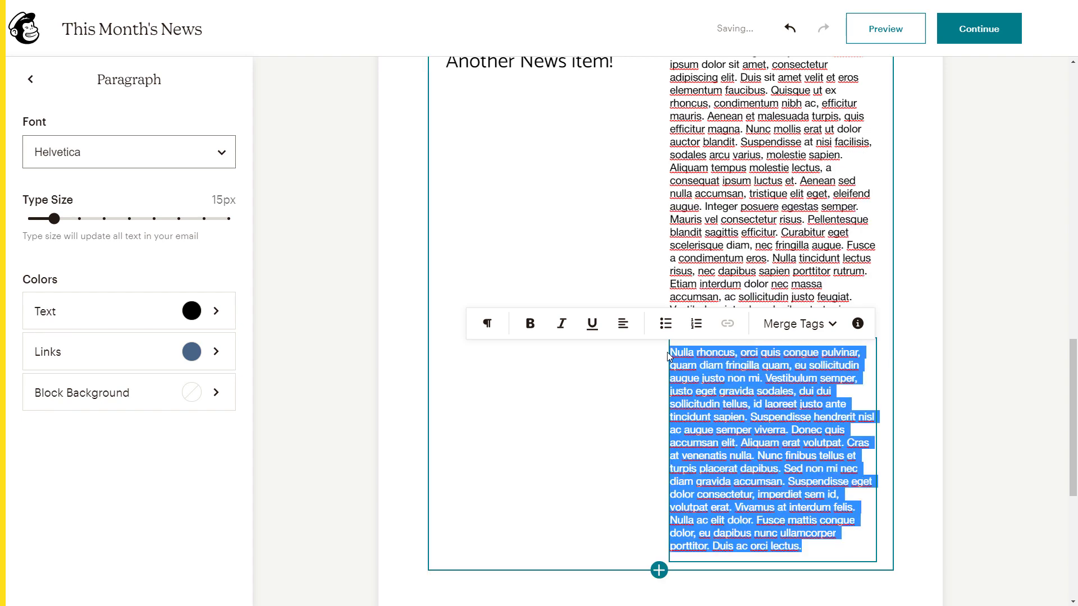
key("BackSpace")
key("BackSpace")
left_click(947, 231)
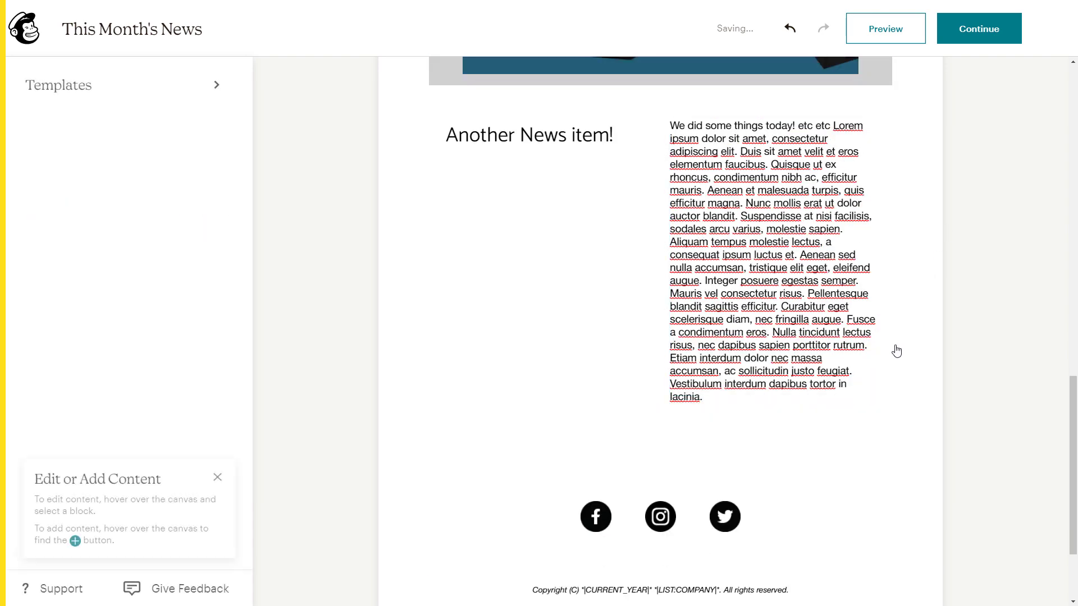
- Replace the remaining Lorem ipsum text after "etc etc" with "Keep your eyes open in May for that!"
scroll(895, 350, "up", 5)
scroll(893, 357, "down", 2)
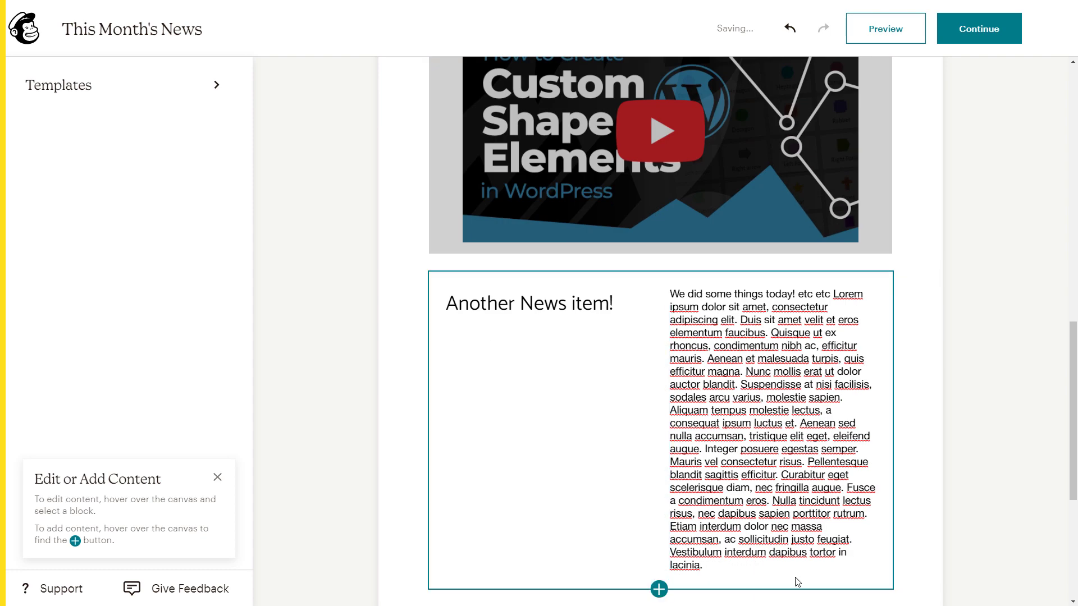
left_click_drag(709, 571, 843, 304)
key("BackSpace")
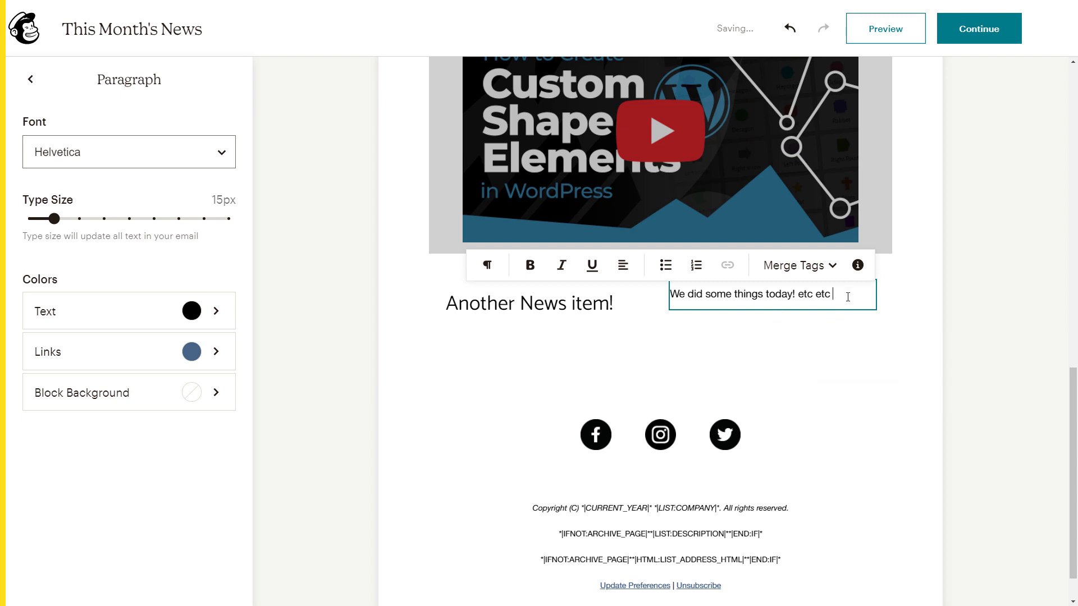
type("Keep your eyes open in May for that!")
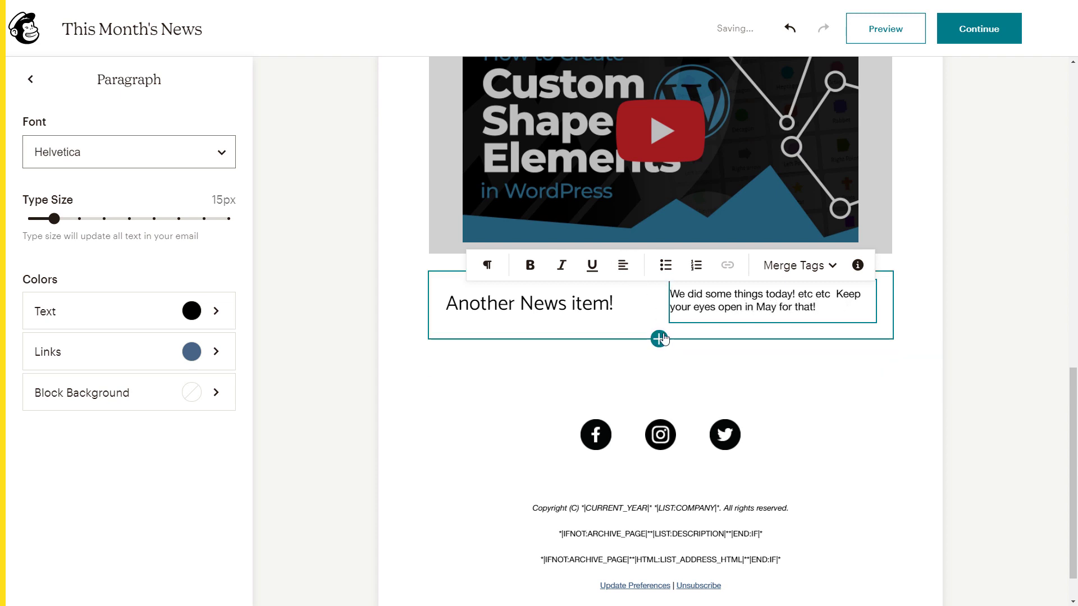
- Add another layout block below the news item, with a photo on the left and heading, text and button on the right
left_click(662, 342)
left_click(470, 502)
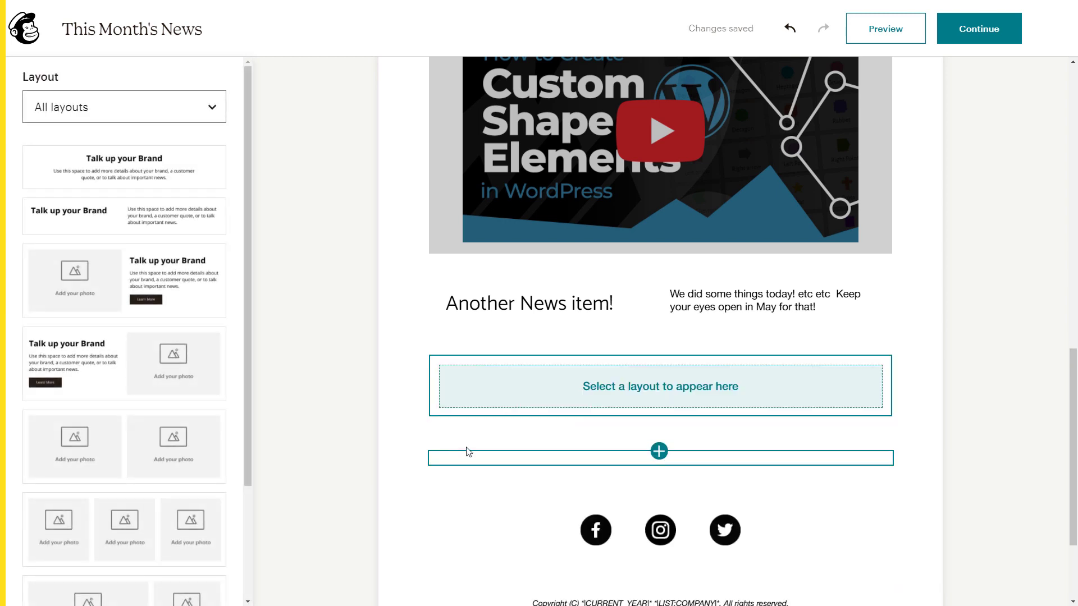
left_click(103, 282)
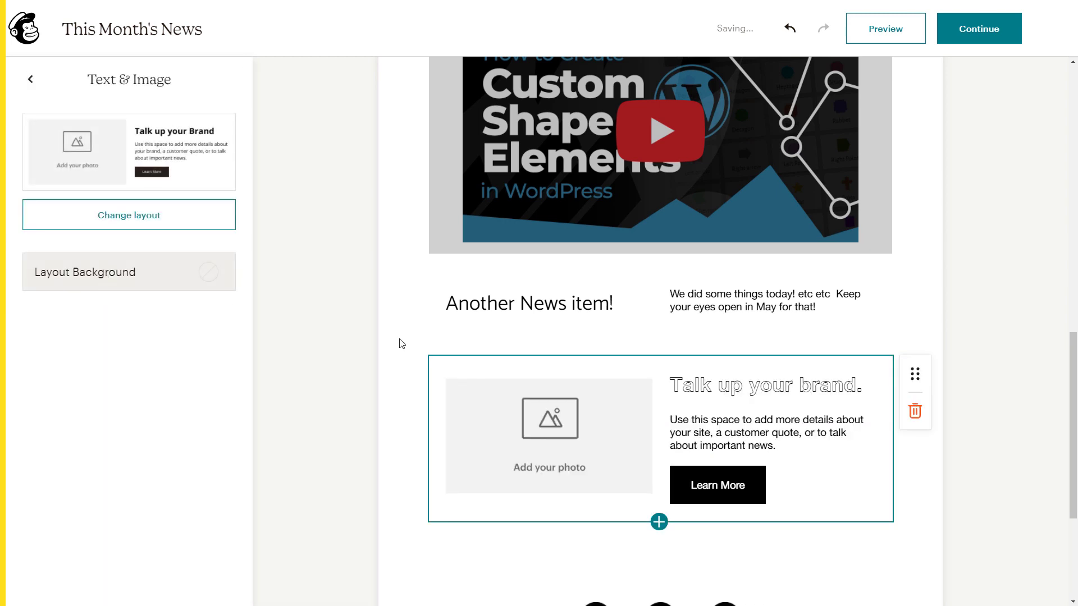
- Set the new layout heading's font to Catamaran and replace its text with "Check out this!"
left_click(795, 389)
left_click(140, 160)
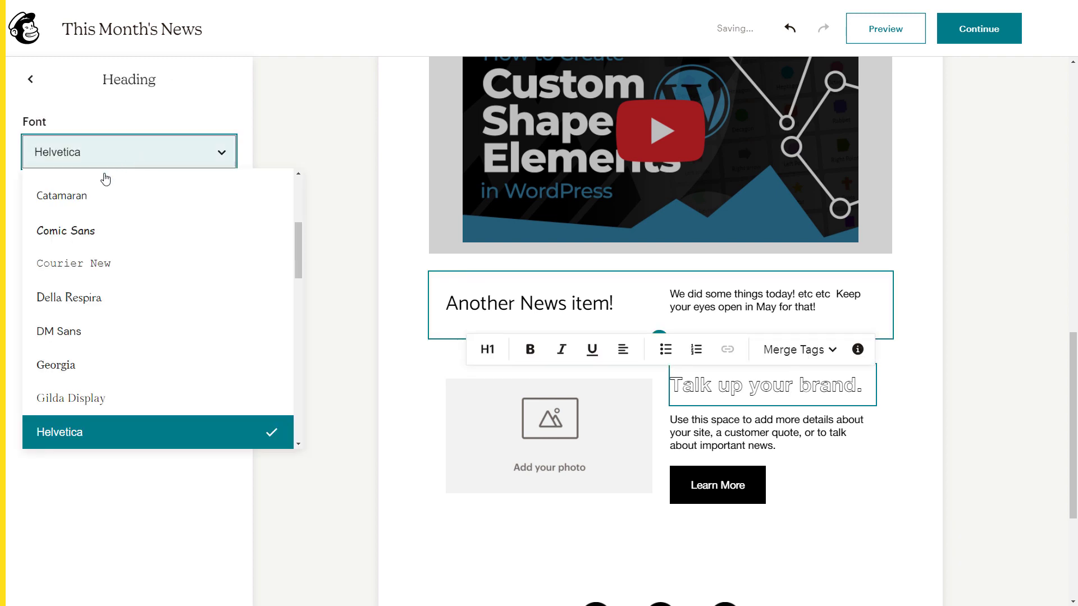
scroll(78, 219, "up", 1)
left_click(78, 219)
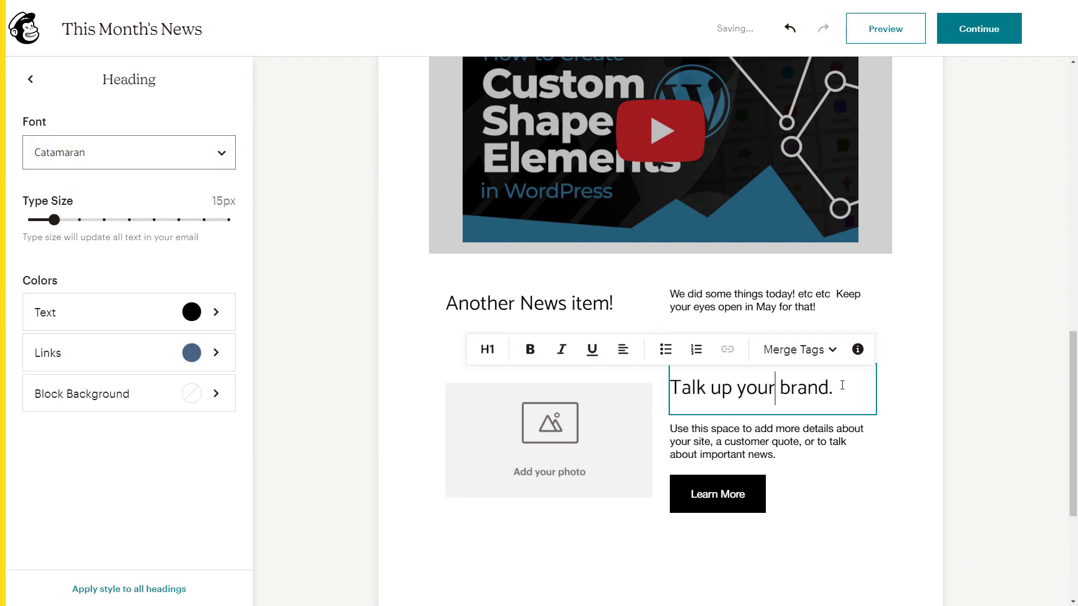
left_click_drag(837, 387, 675, 387)
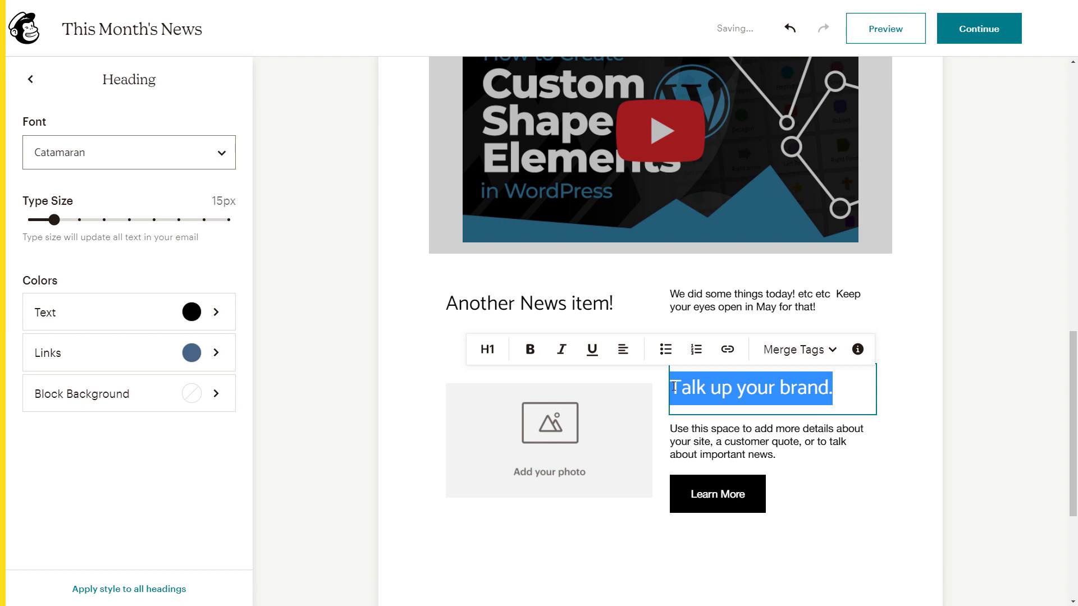
type("Check")
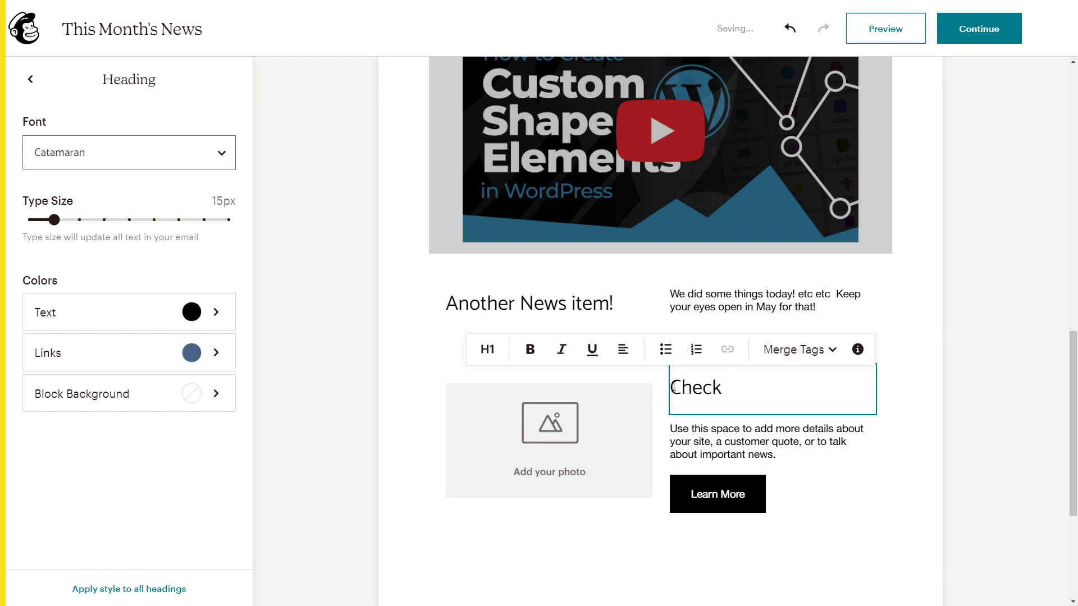
type(" ou t this!")
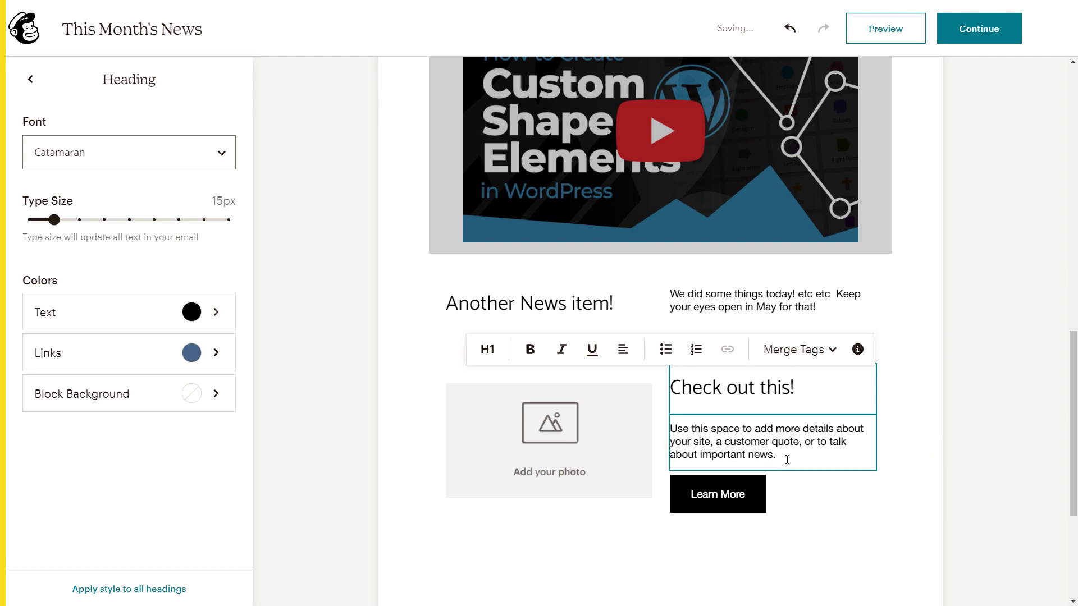
- Replace the placeholder paragraph under "Check out this!" with the copied Lorem ipsum paragraph starting with "Nulla rhoncus"
left_click_drag(786, 457, 656, 425)
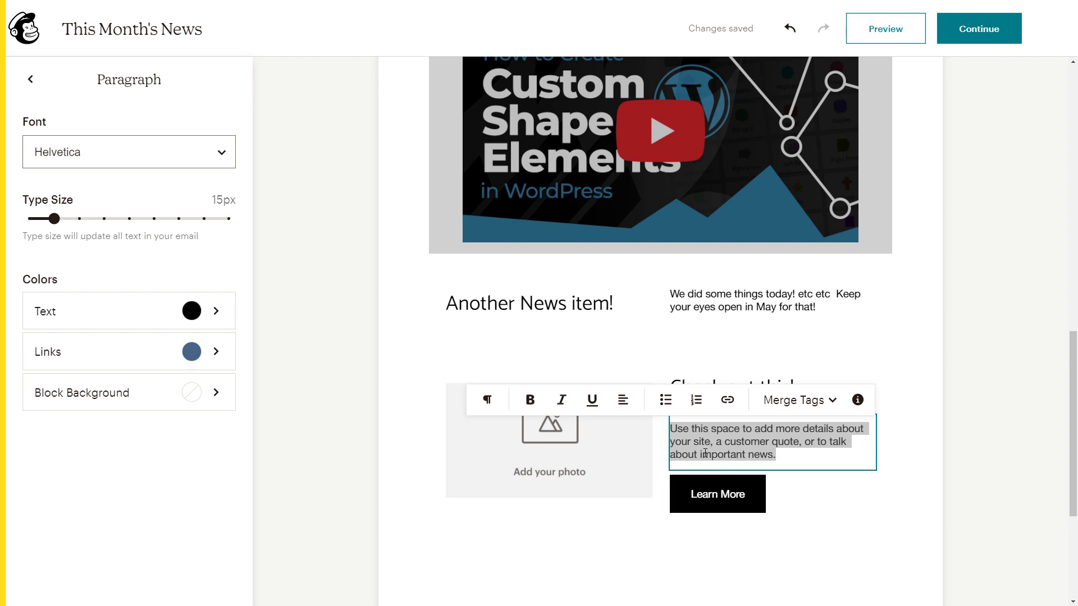
left_click(724, 455)
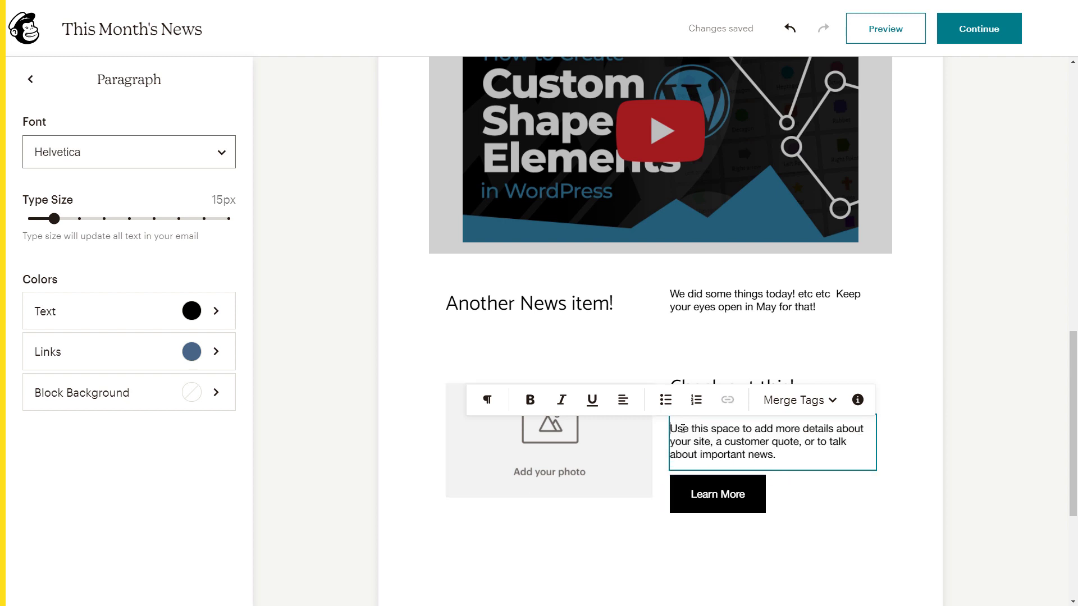
left_click_drag(683, 429, 780, 465)
key("ctrl+v")
scroll(998, 417, "down", 4)
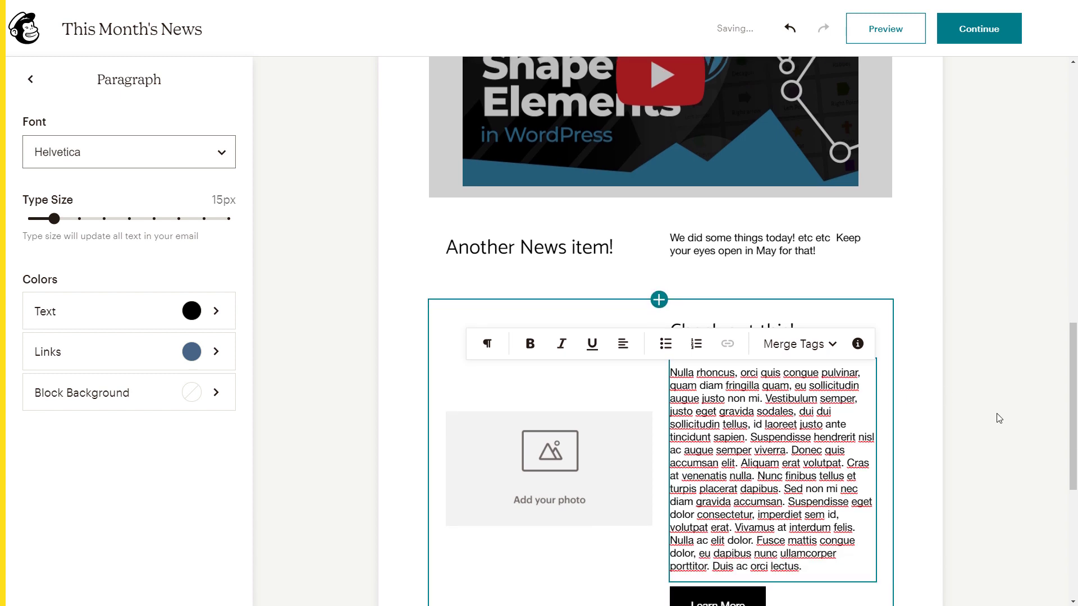
left_click(999, 416)
left_click(710, 455)
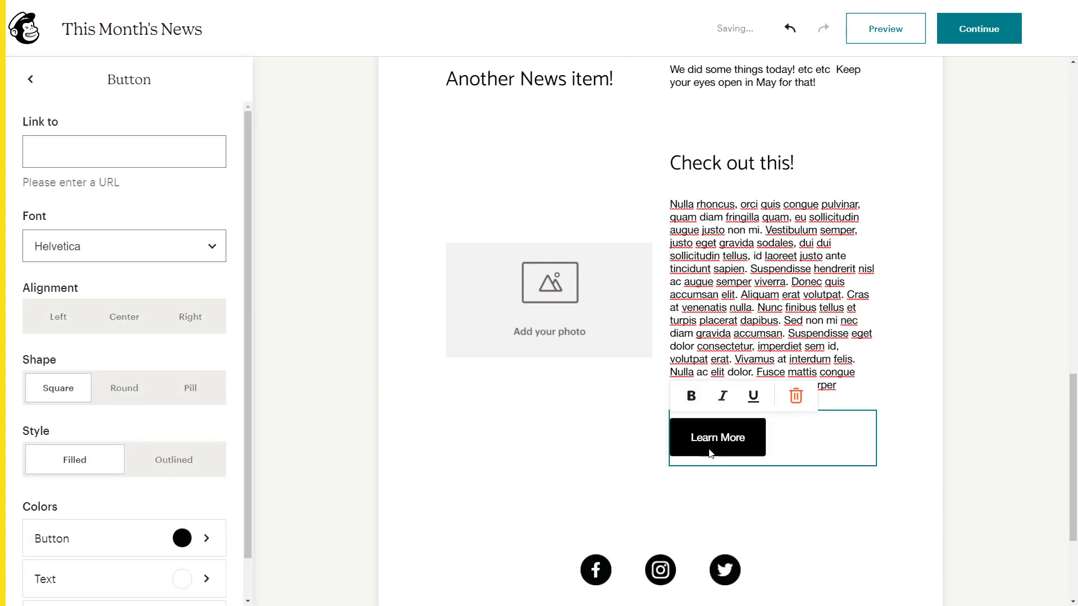
left_click(123, 153)
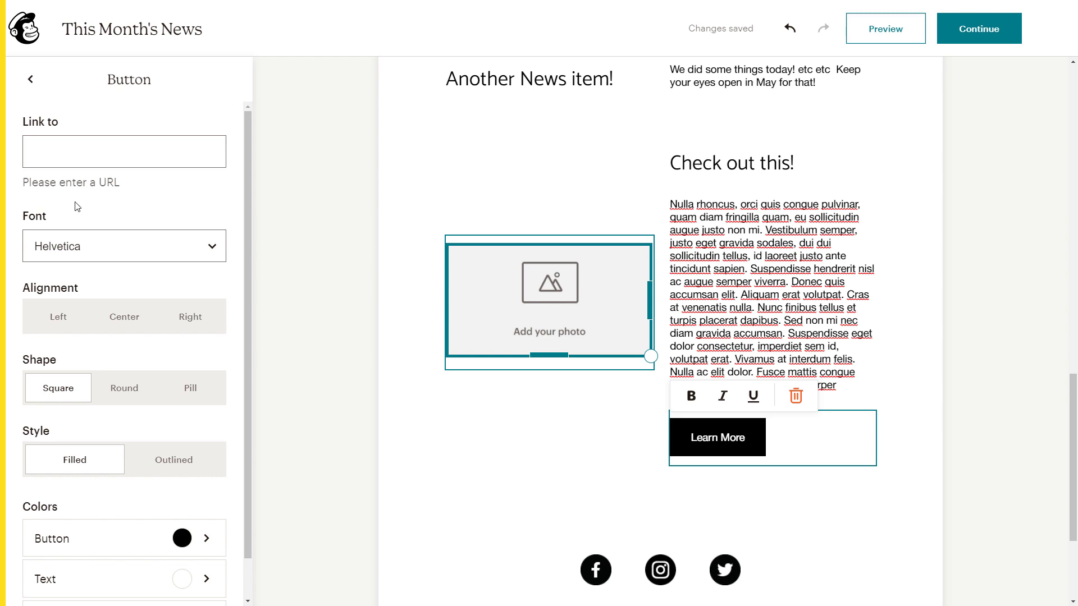
left_click(124, 152)
type("https://www.lipsum.com/")
left_click(224, 121)
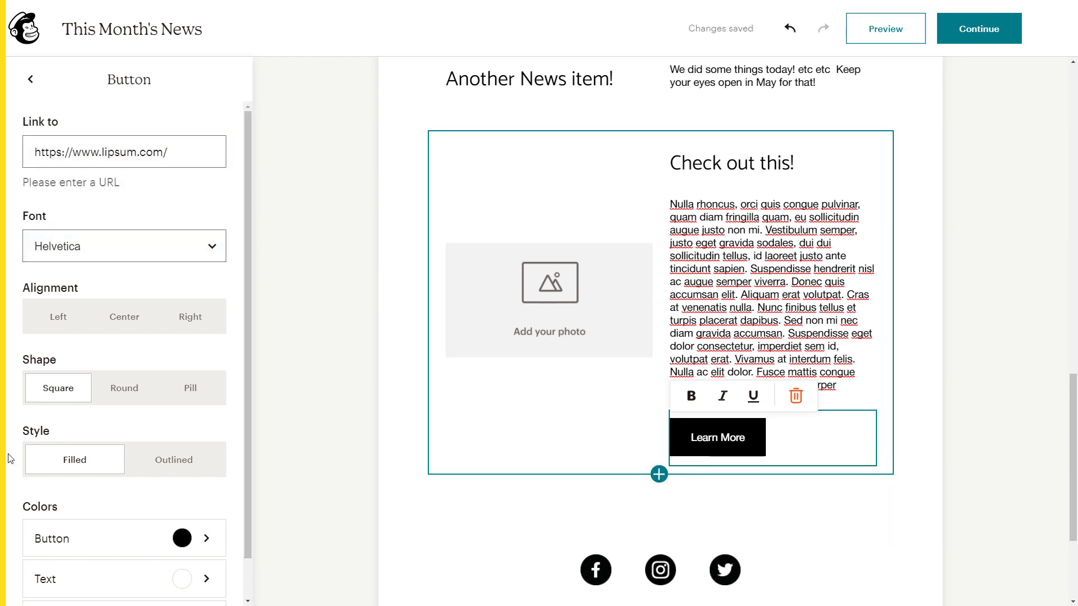
left_click(176, 470)
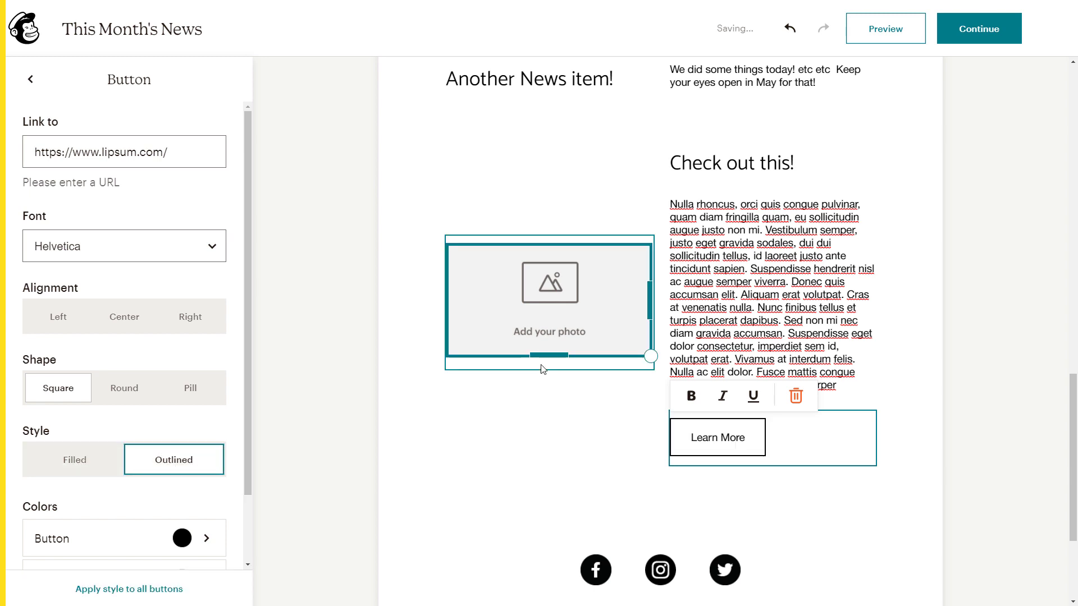
- Upload ignore-connection.jpg from the MC folder into the photo placeholder beside the "Check out this!" text
left_click(555, 298)
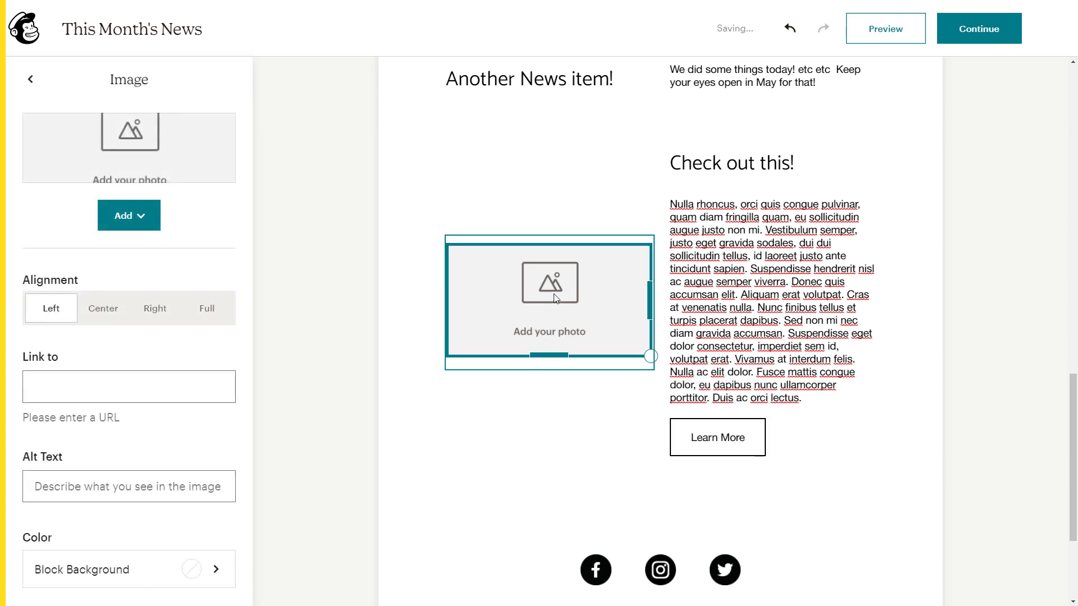
left_click(126, 218)
left_click(123, 257)
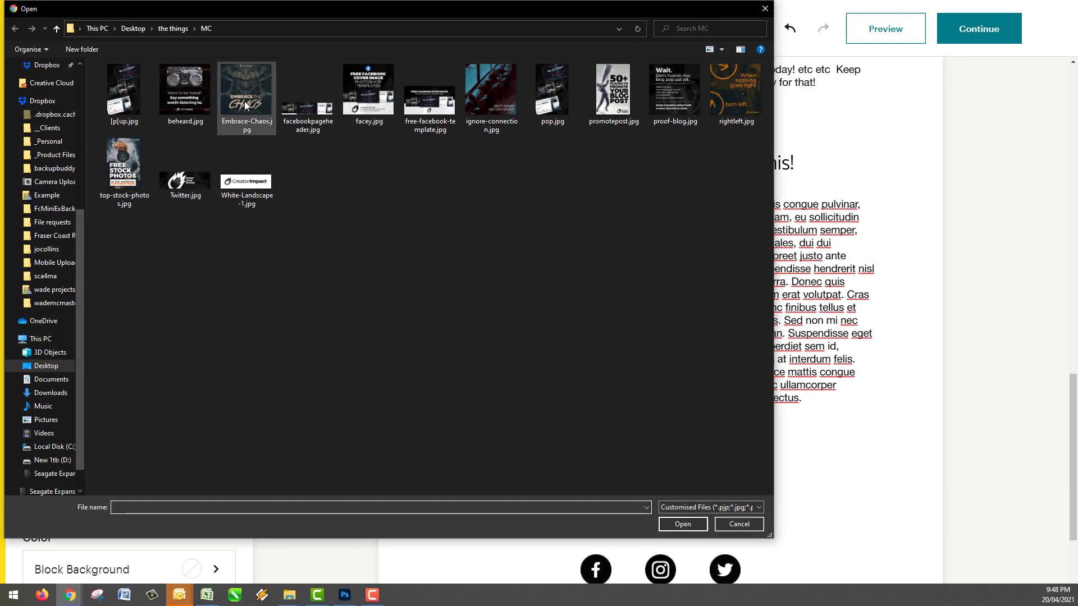
left_click(491, 94)
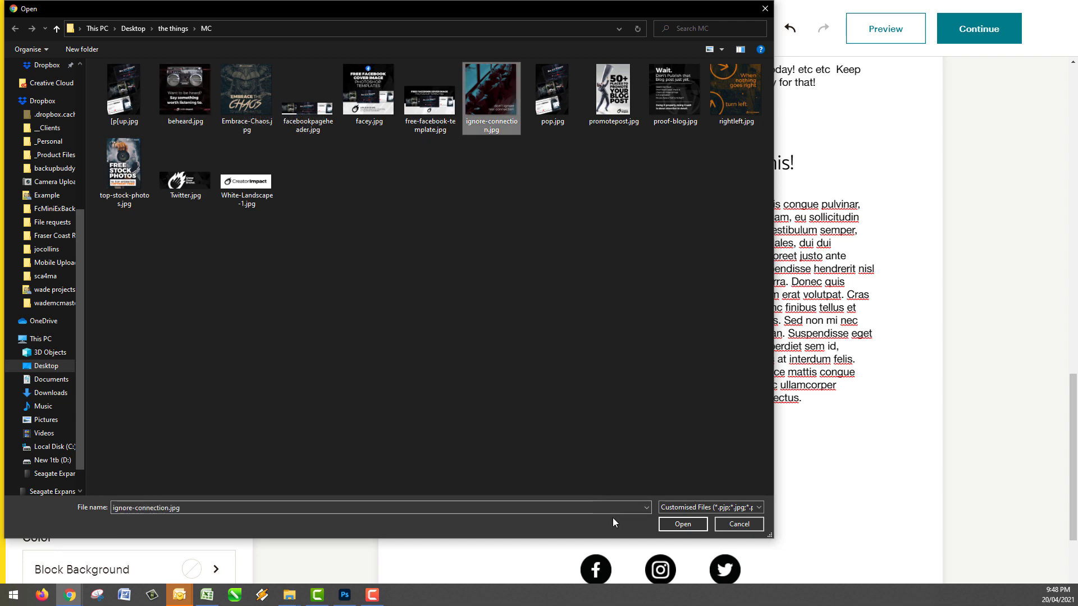
left_click(677, 525)
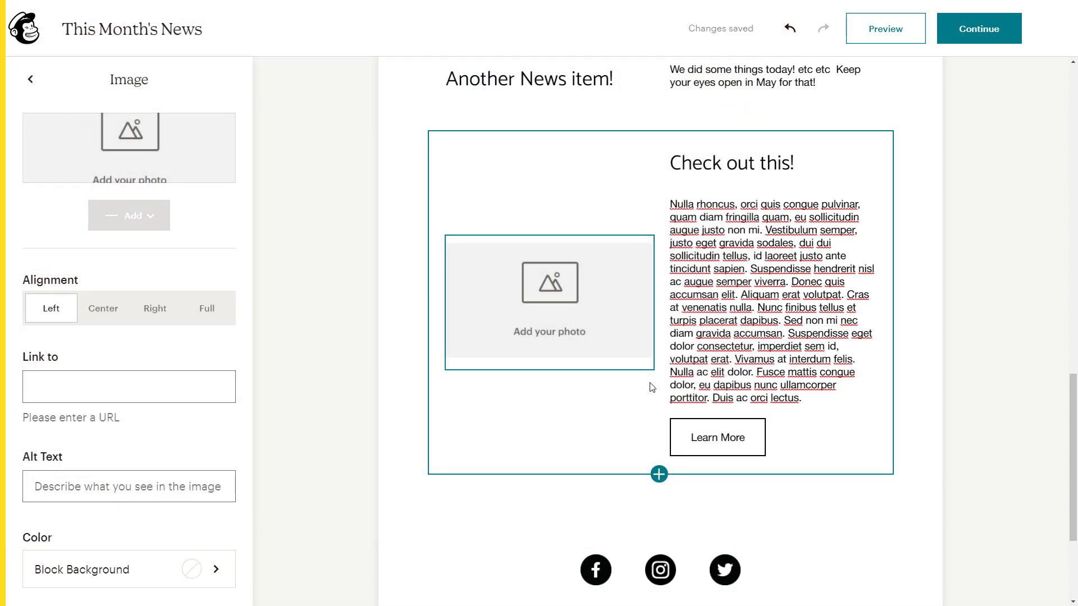
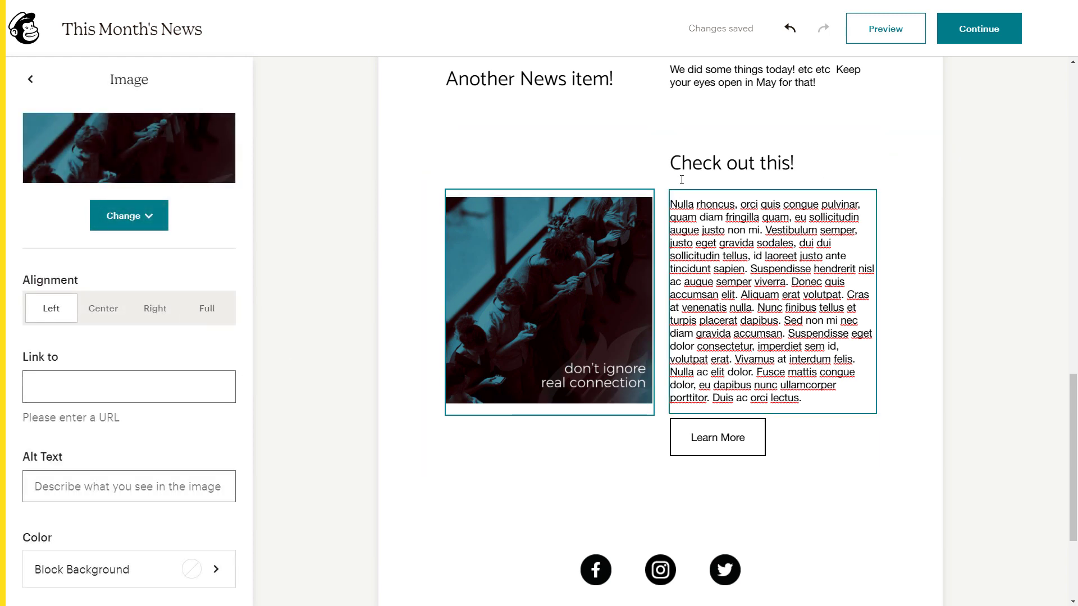
- Set the background of the "Check out this!" layout to the custom light blue-grey EFF4F5
left_click(646, 162)
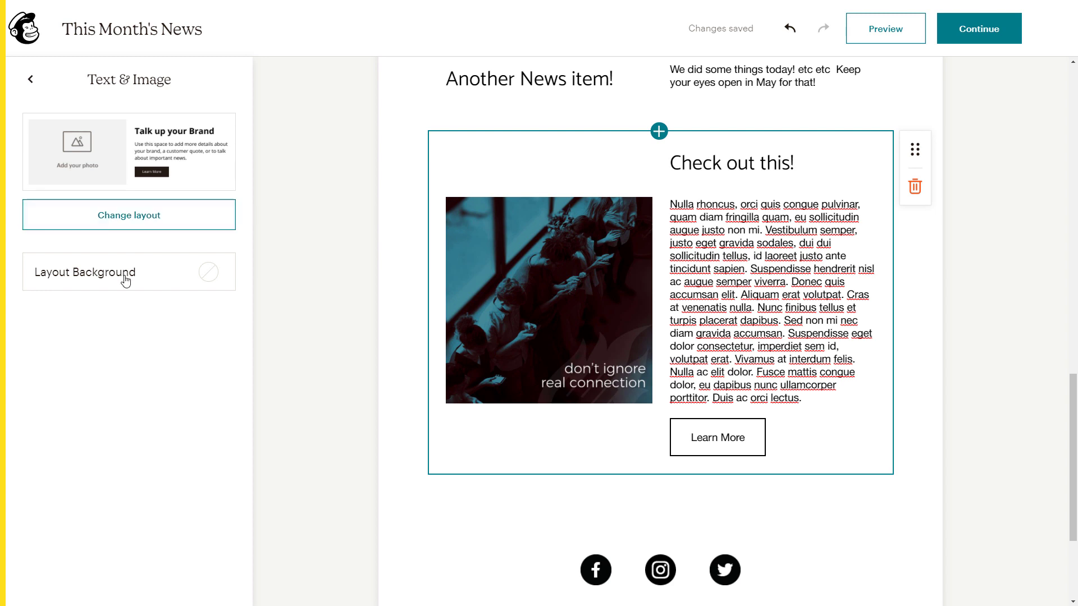
left_click(121, 285)
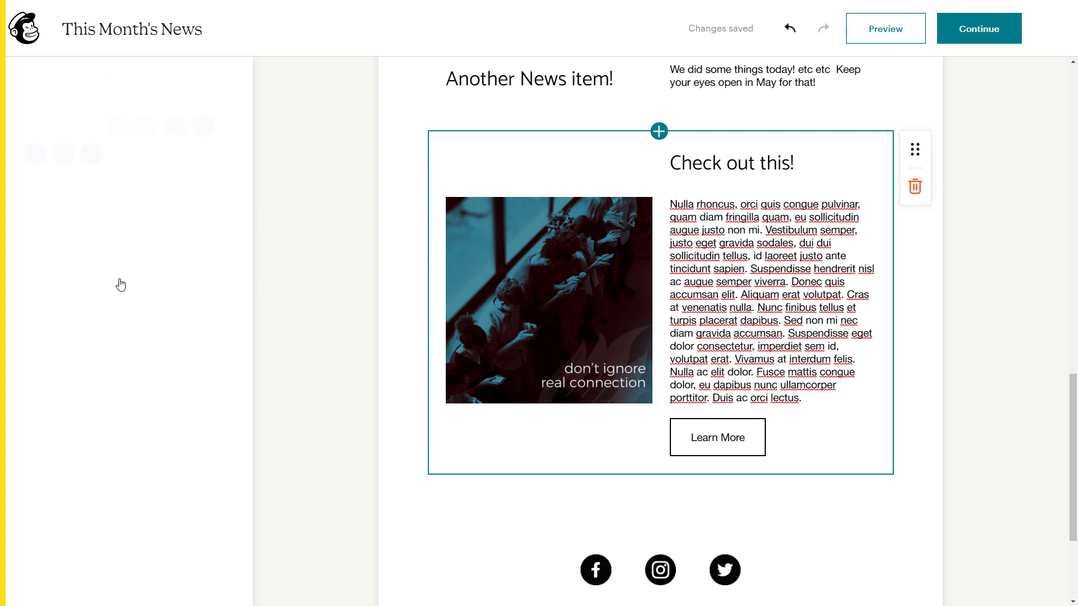
left_click(119, 126)
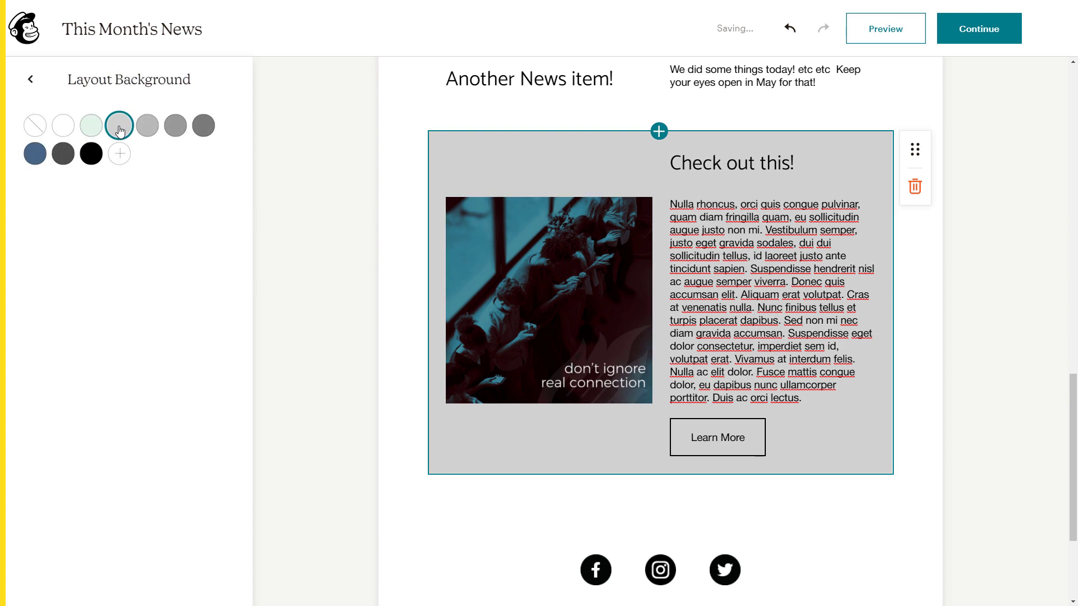
left_click(123, 161)
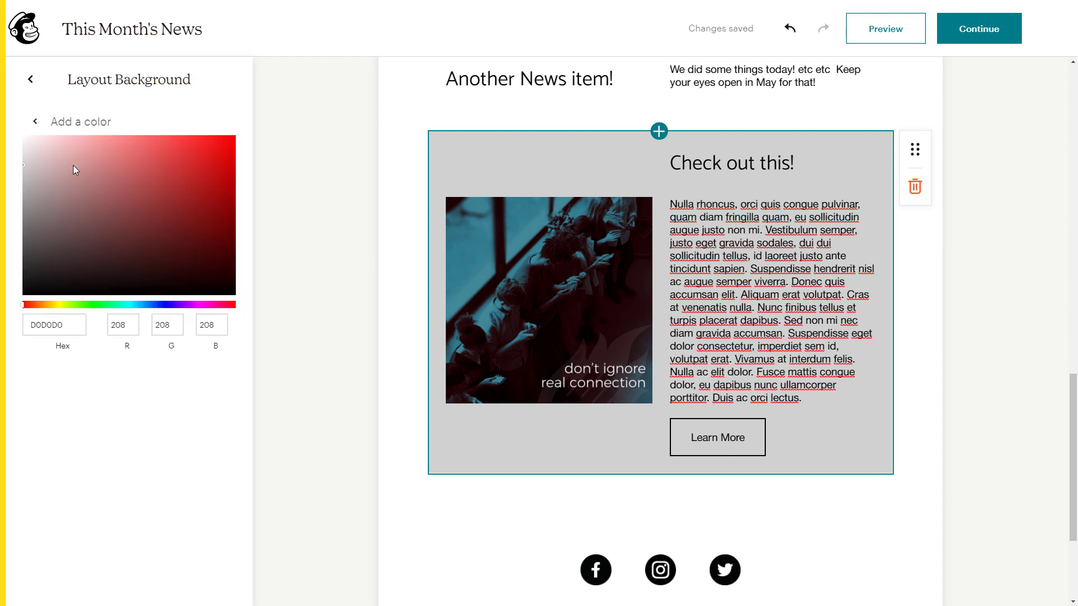
left_click(59, 151)
left_click(28, 143)
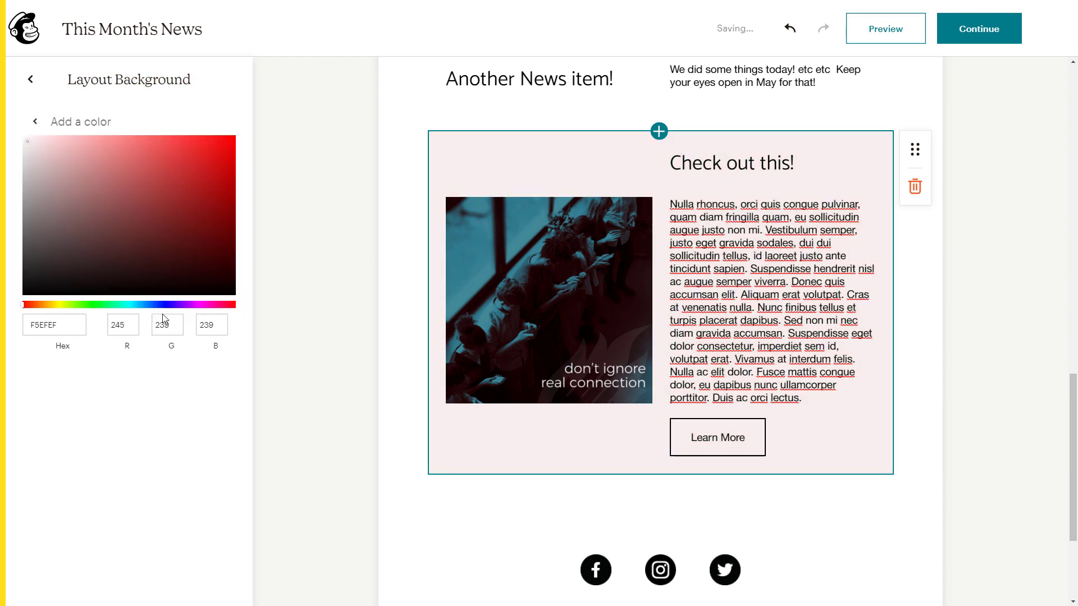
left_click(147, 305)
left_click(135, 305)
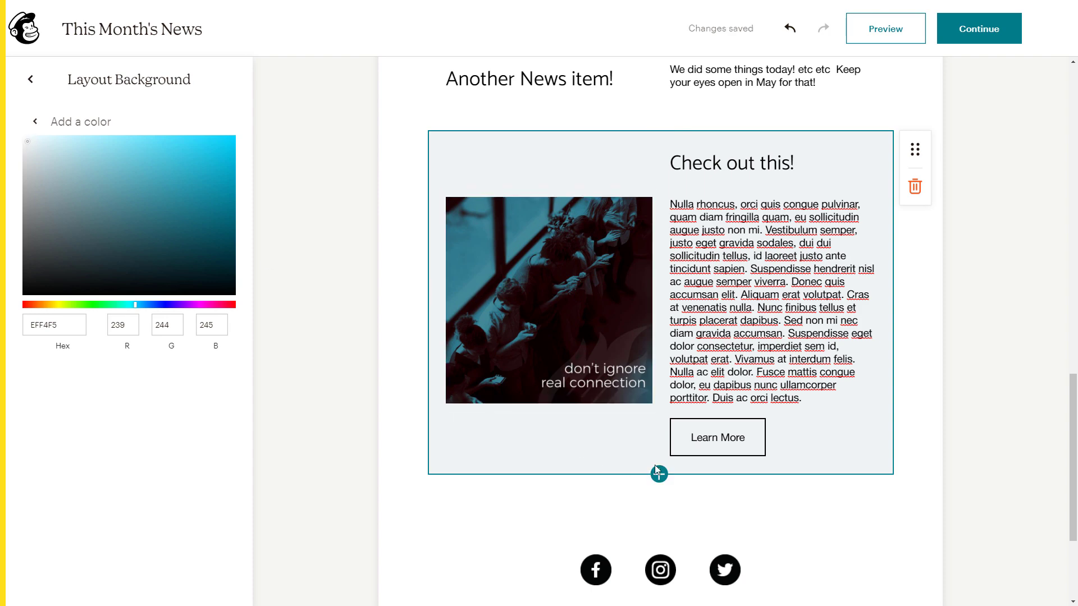
left_click(946, 428)
- Review the newsletter from the logo to the footer, then examine the "Check out this!" layout's photo, button, heading and paragraph
scroll(829, 388, "up", 8)
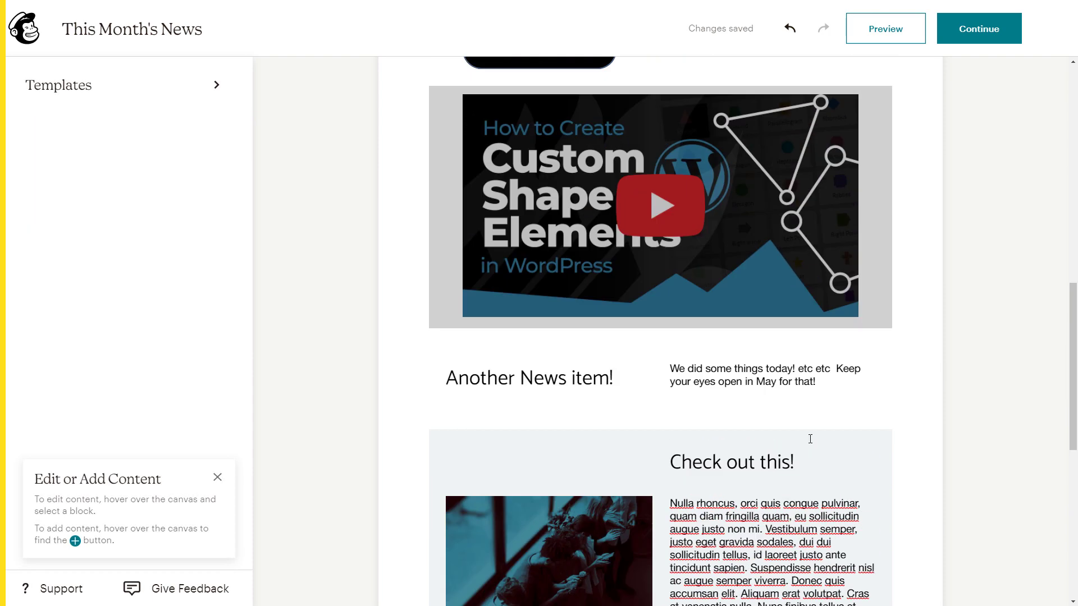
scroll(676, 404, "up", 9)
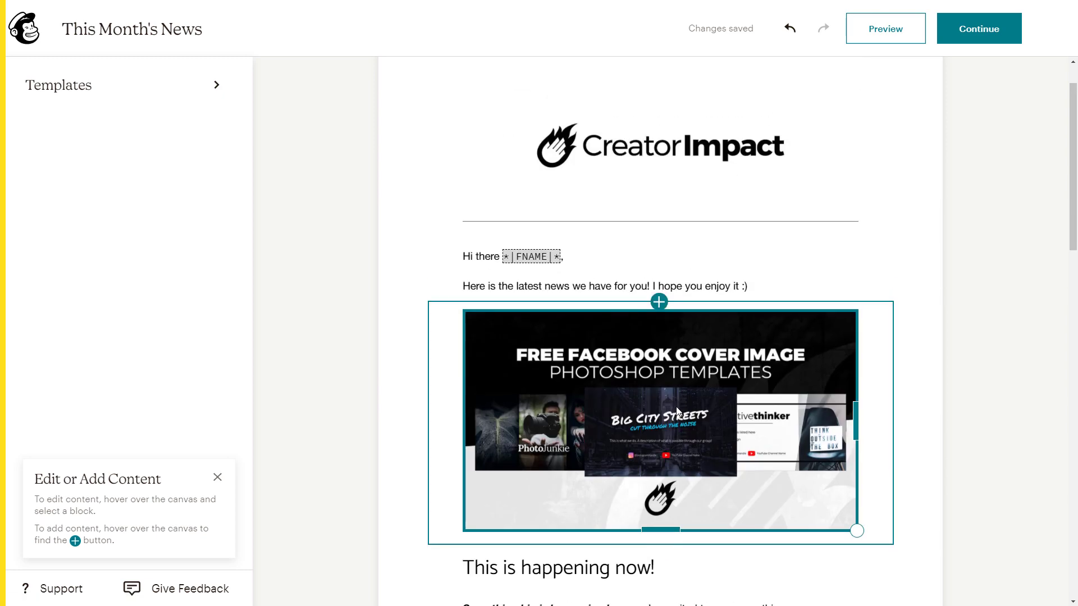
scroll(681, 412, "down", 13)
scroll(681, 413, "down", 5)
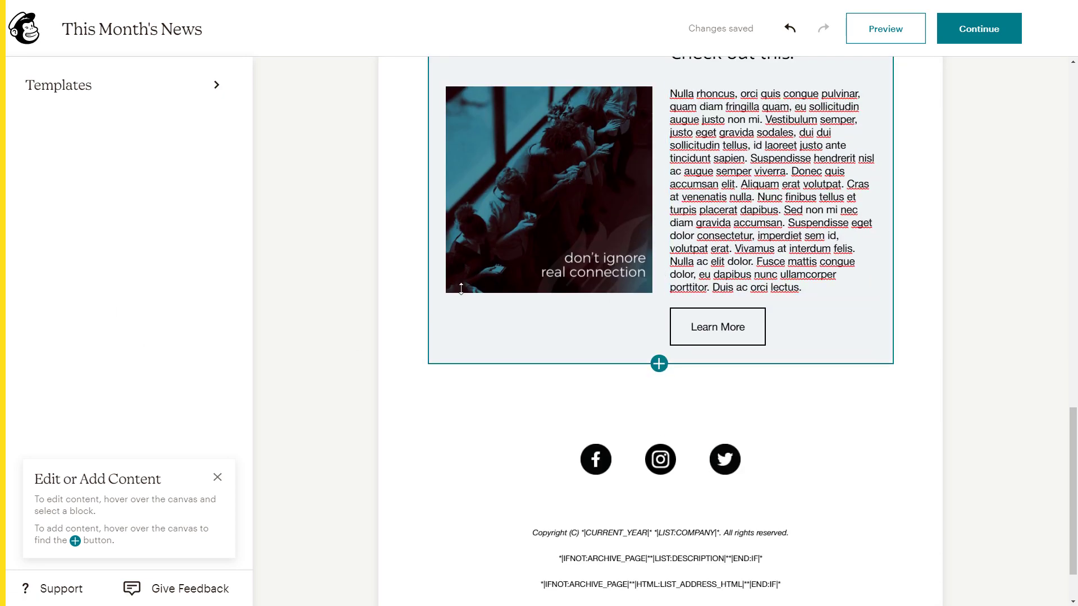
left_click(580, 334)
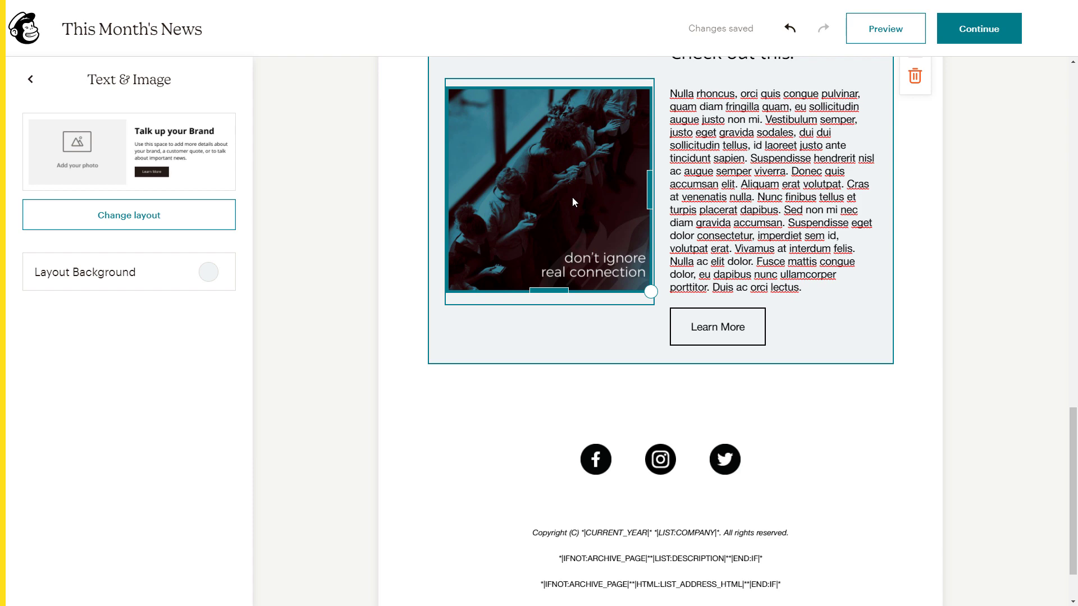
scroll(794, 349, "up", 3)
scroll(794, 349, "down", 3)
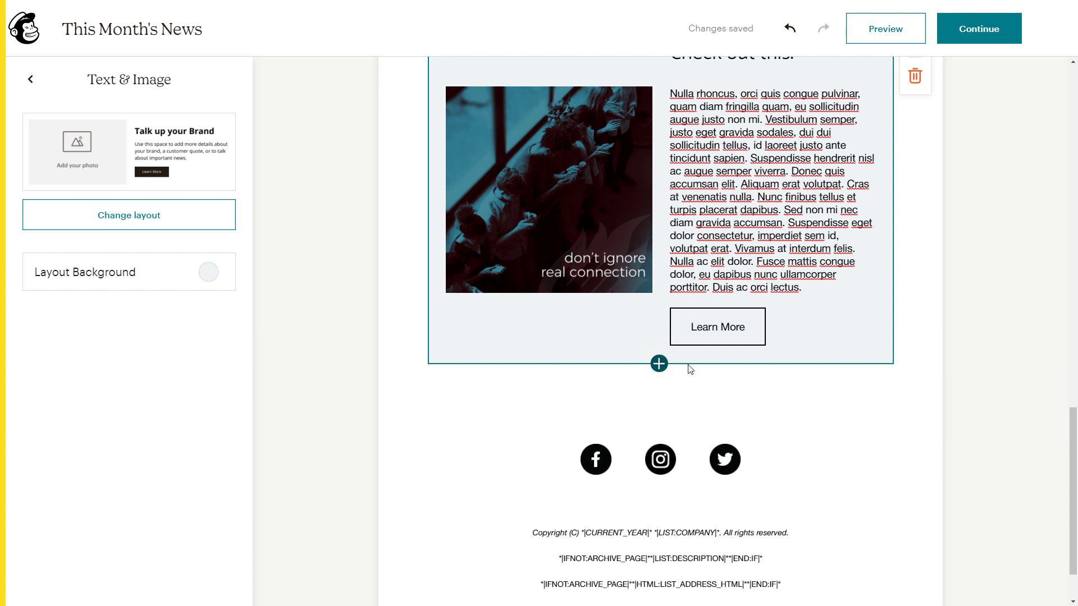
left_click(803, 302)
left_click(810, 339)
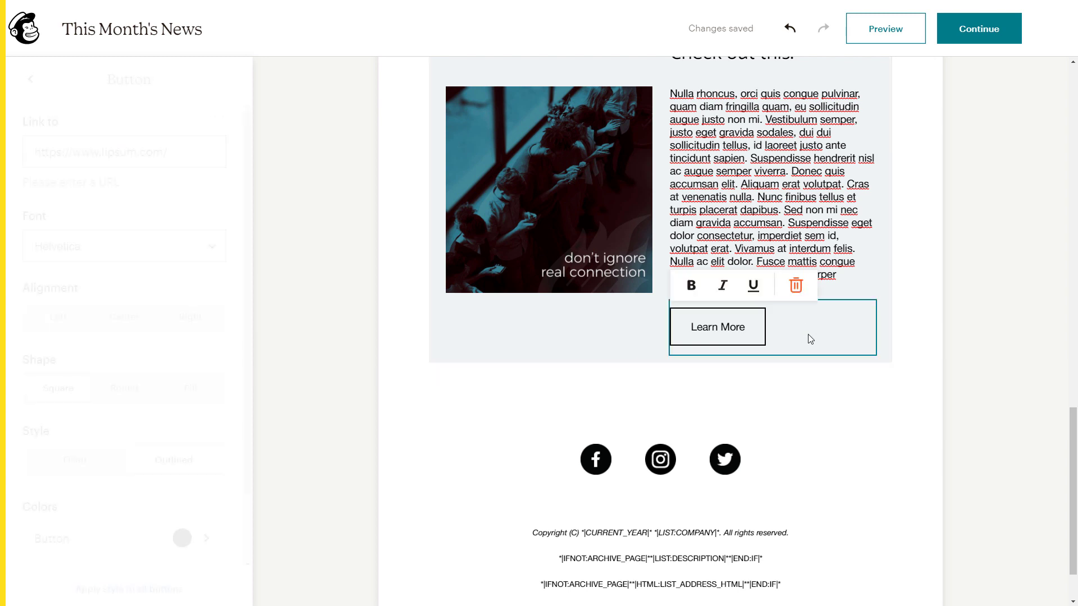
scroll(736, 429, "up", 2)
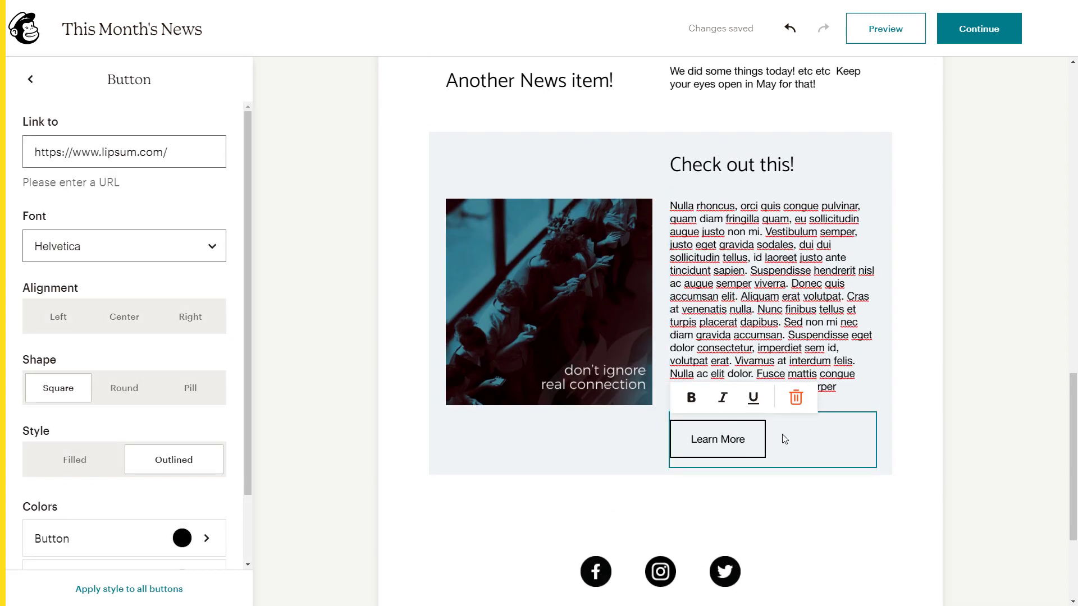
left_click(759, 165)
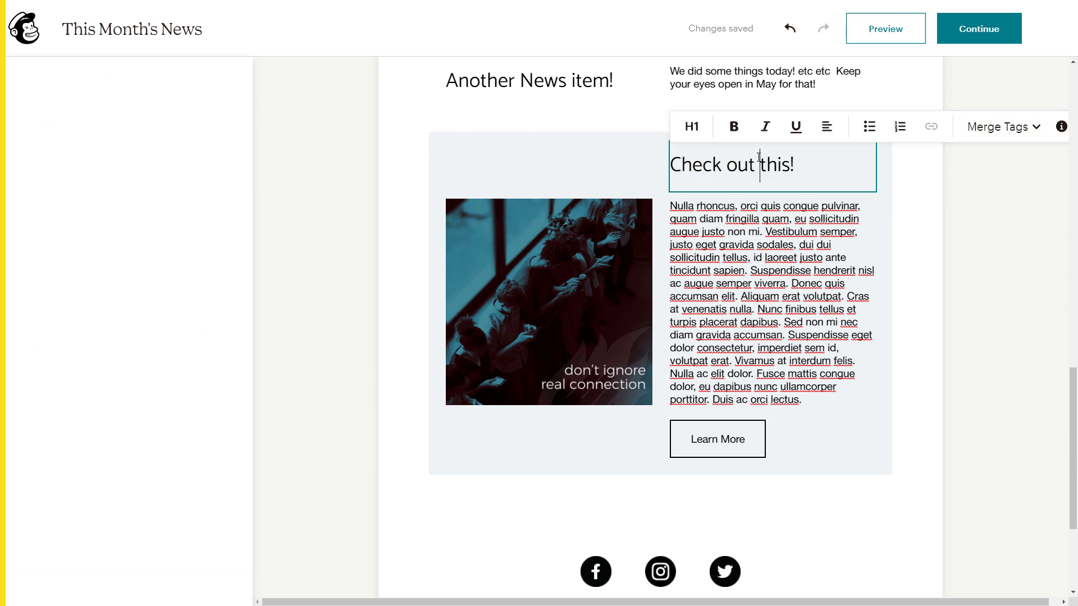
left_click(843, 251)
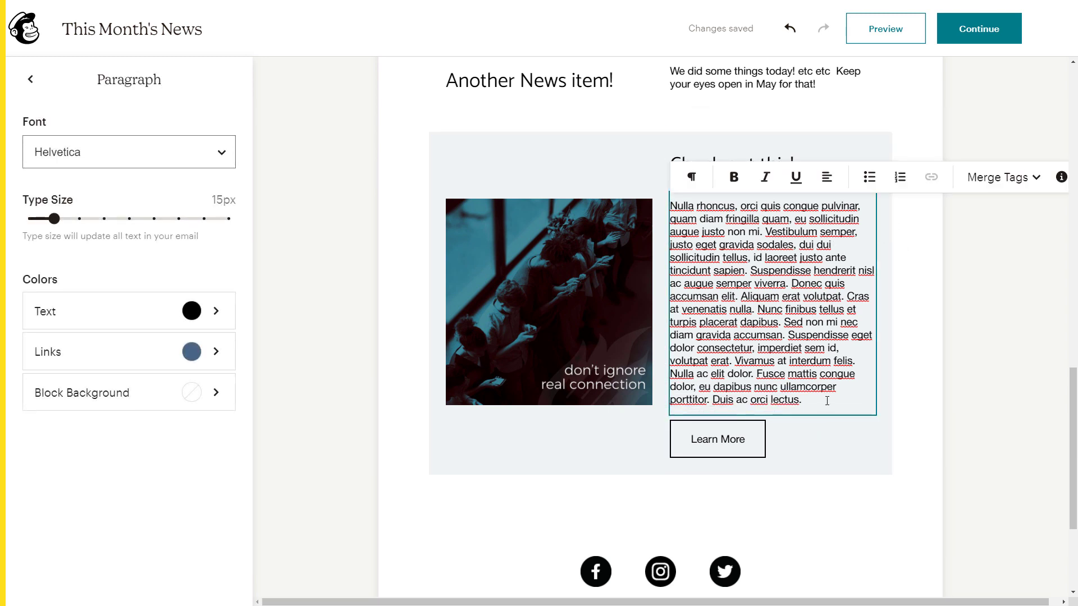
- Add a layout block below "Check out this!" with heading, text and button on the left and a photo on the right
left_click(658, 476)
left_click(468, 426)
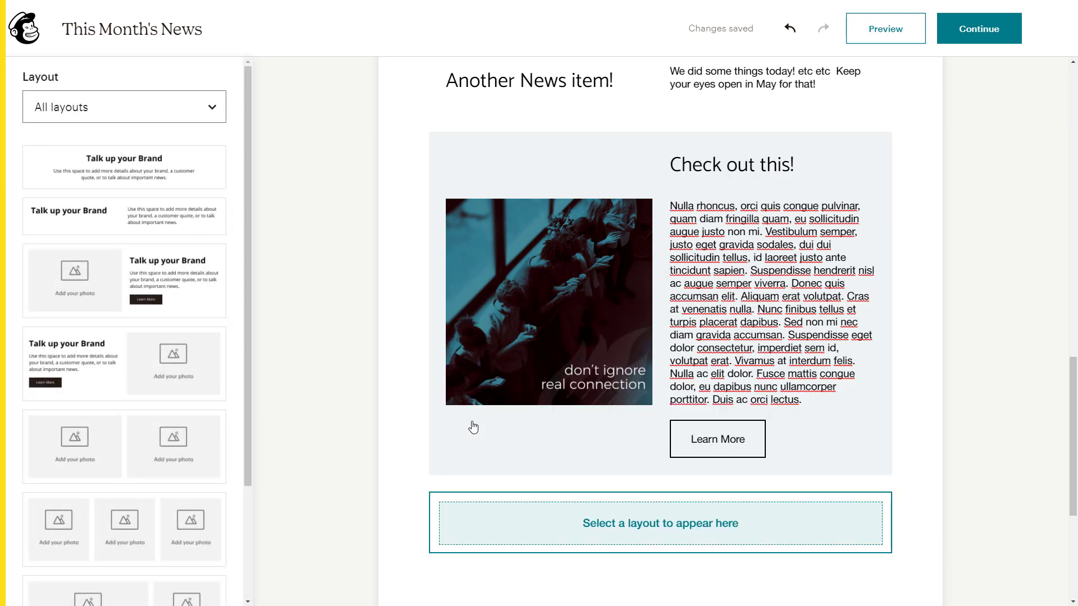
left_click(91, 381)
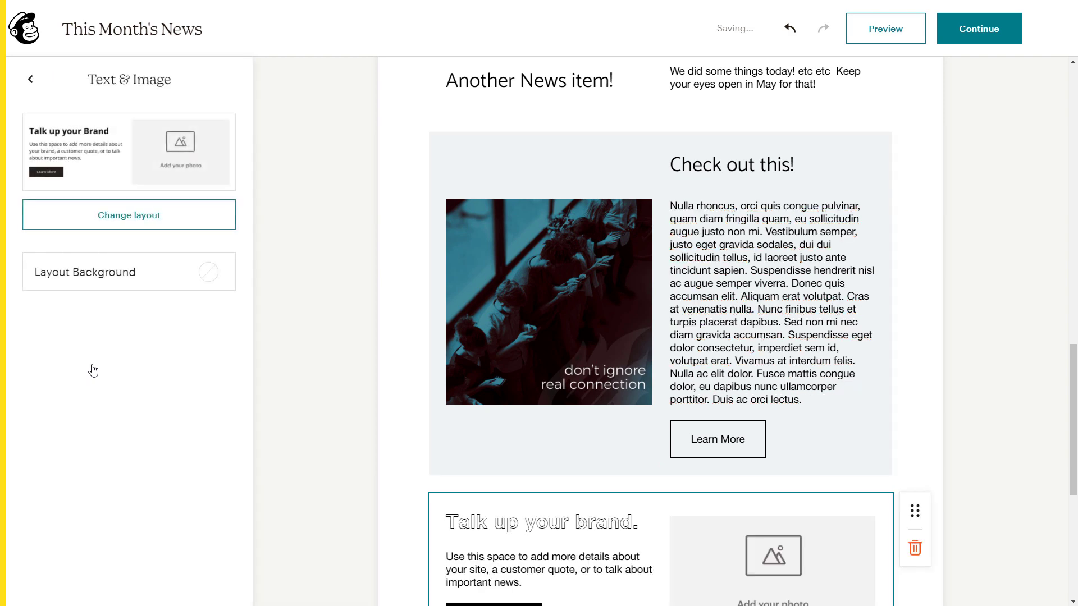
- Set the new layout heading's font to Catamaran and replace its text with "Another item!"
scroll(532, 426, "down", 4)
left_click(563, 305)
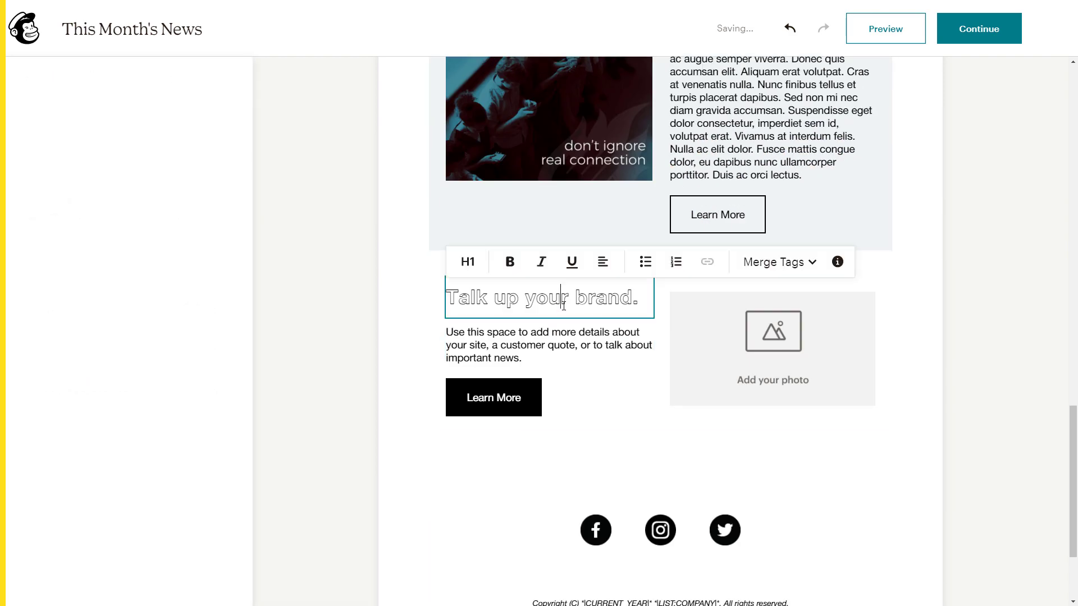
left_click(87, 159)
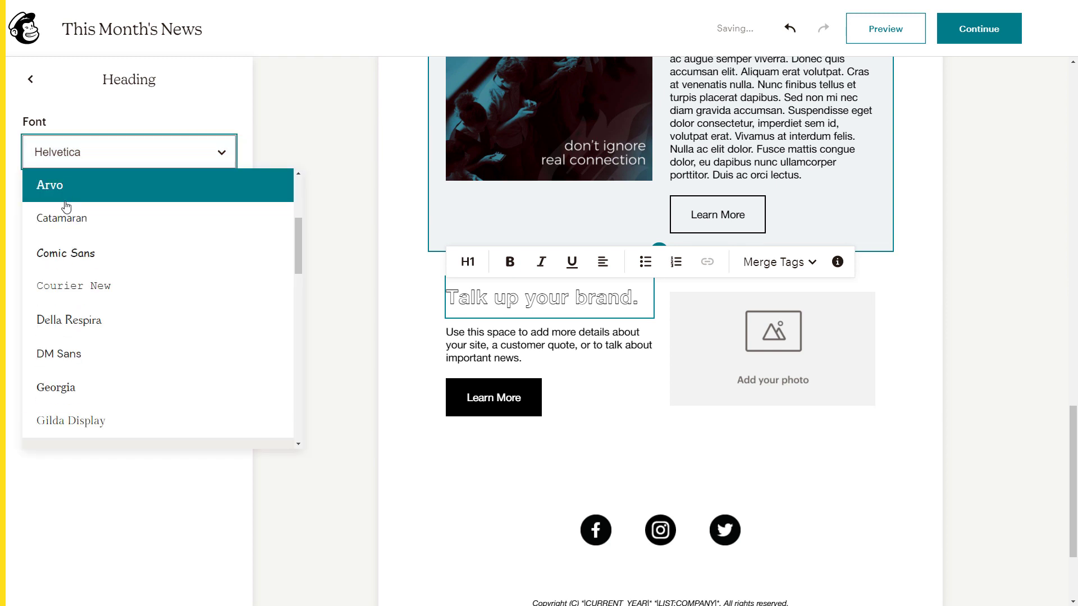
left_click(65, 198)
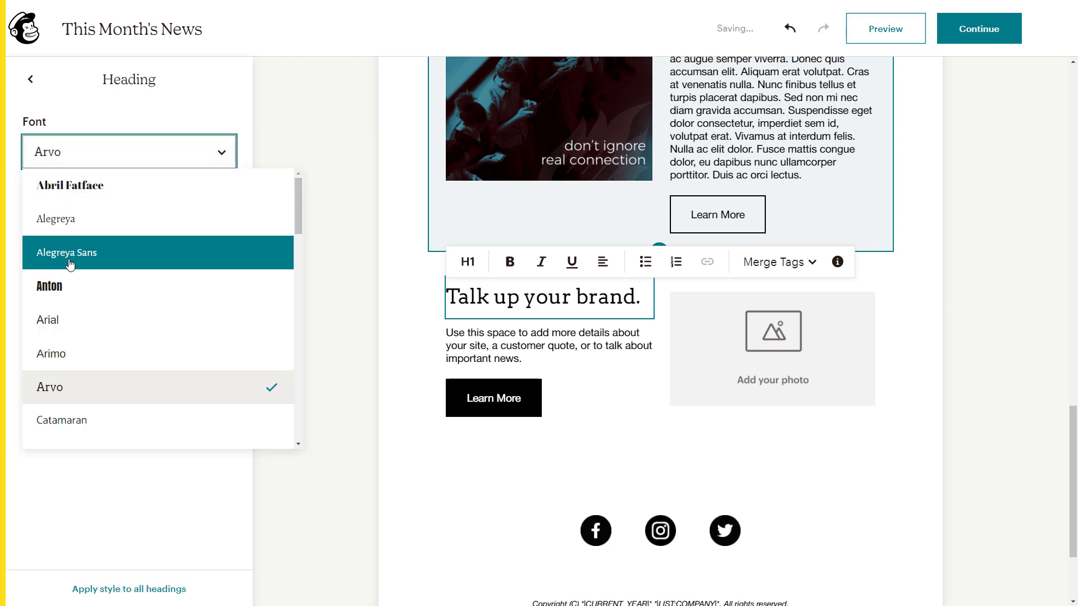
left_click(84, 430)
left_click_drag(615, 305, 409, 305)
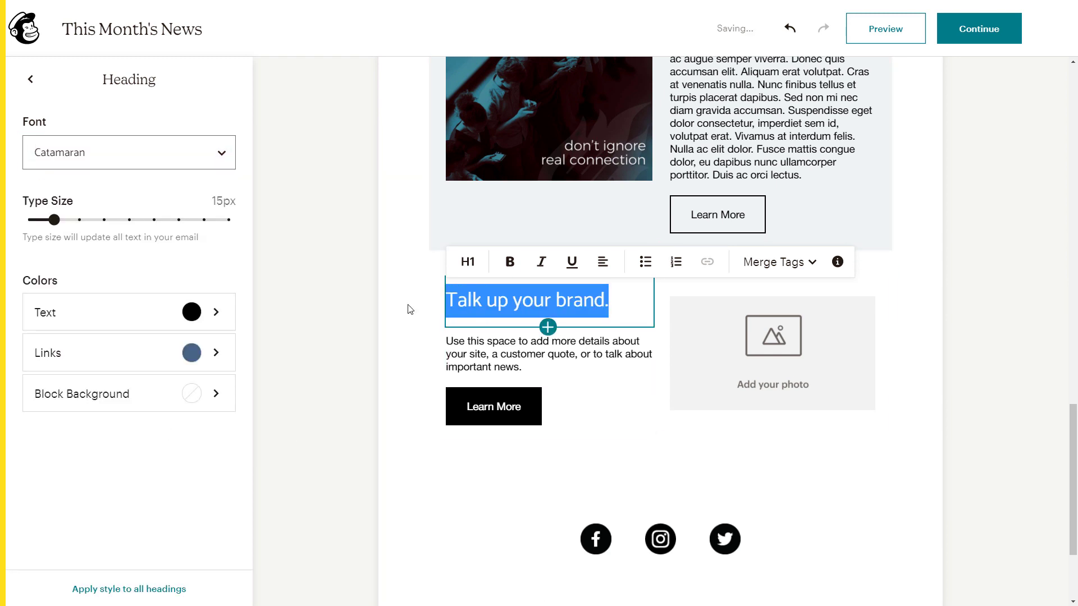
type("Another item!")
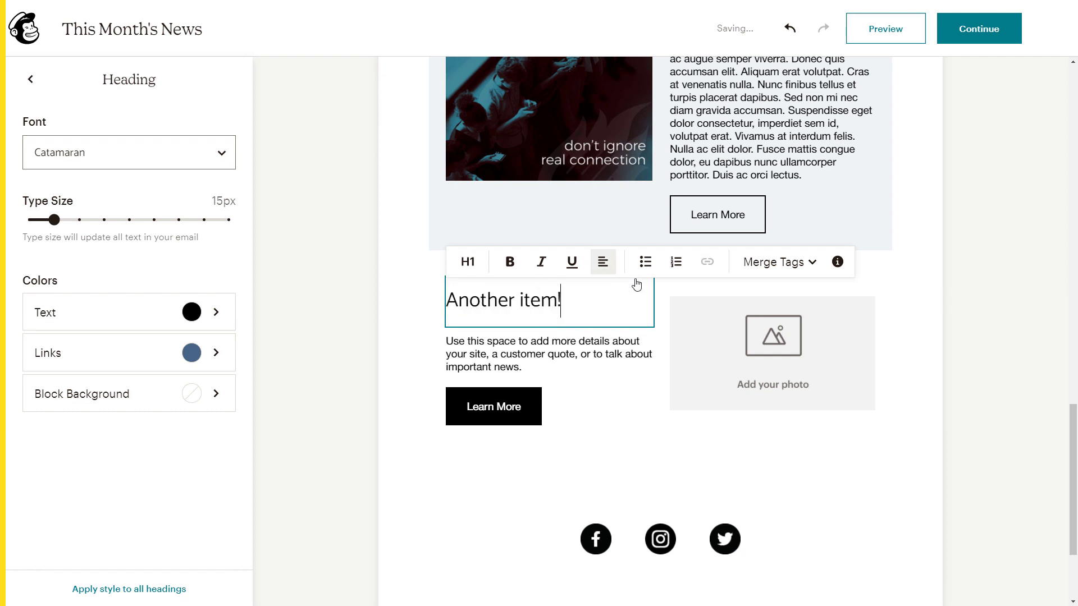
- Replace the paragraph under the "Another item!" heading with "Add more details."
left_click(449, 343)
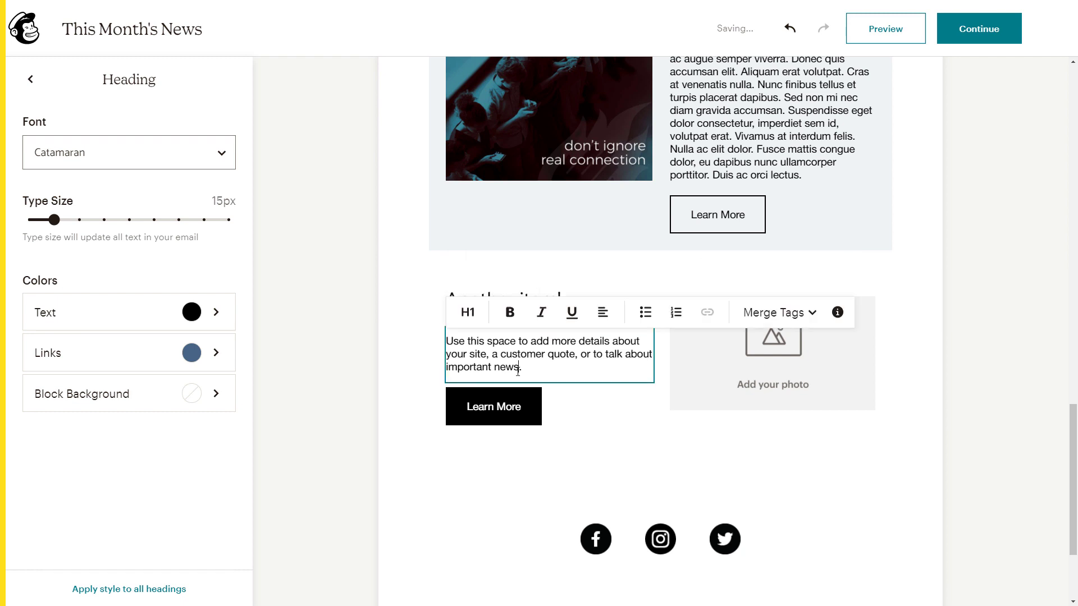
left_click_drag(447, 341, 598, 370)
type("Add more details.")
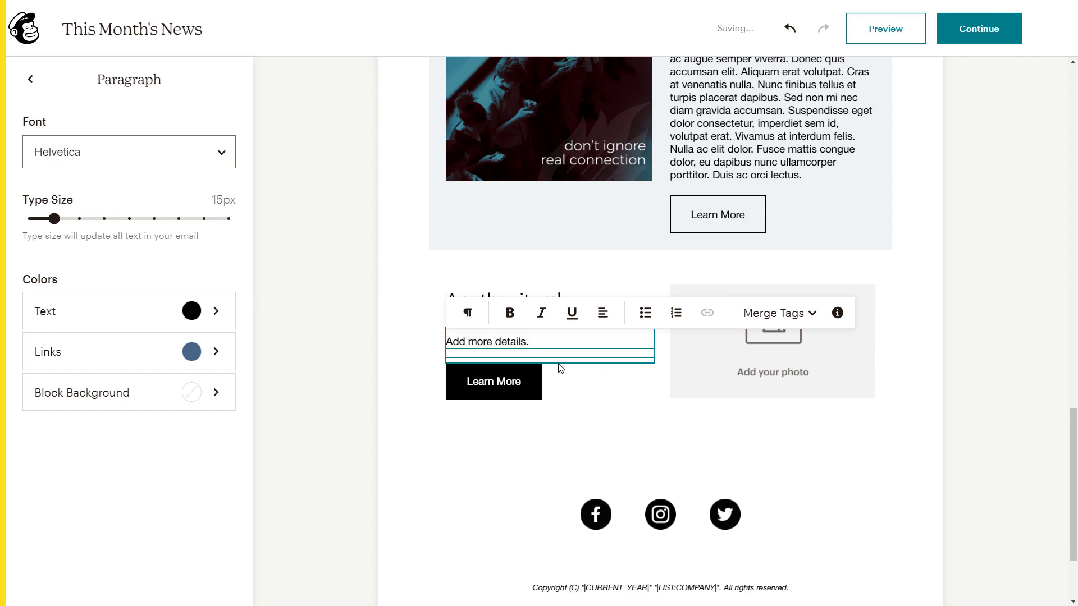
left_click(309, 356)
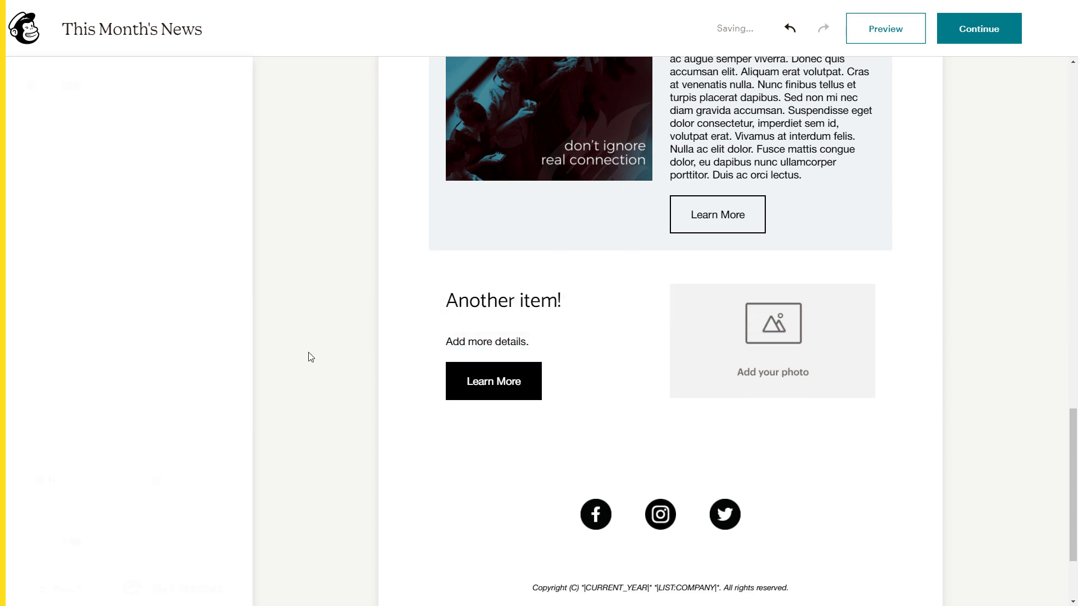
- Upload rightleft.jpg into the photo placeholder of the "Another item!" layout
scroll(663, 419, "up", 5)
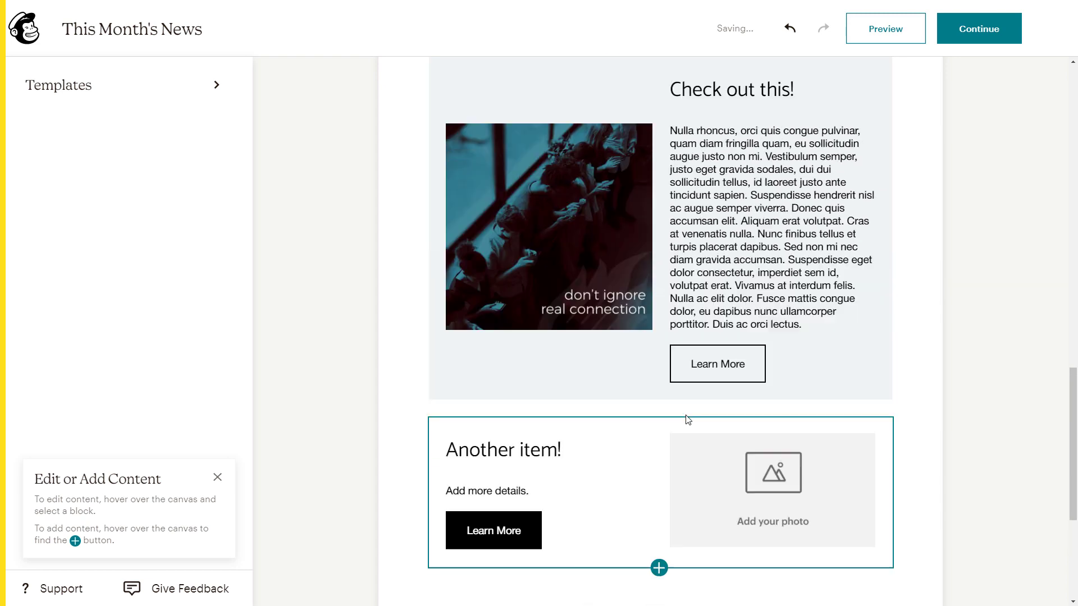
scroll(629, 387, "down", 4)
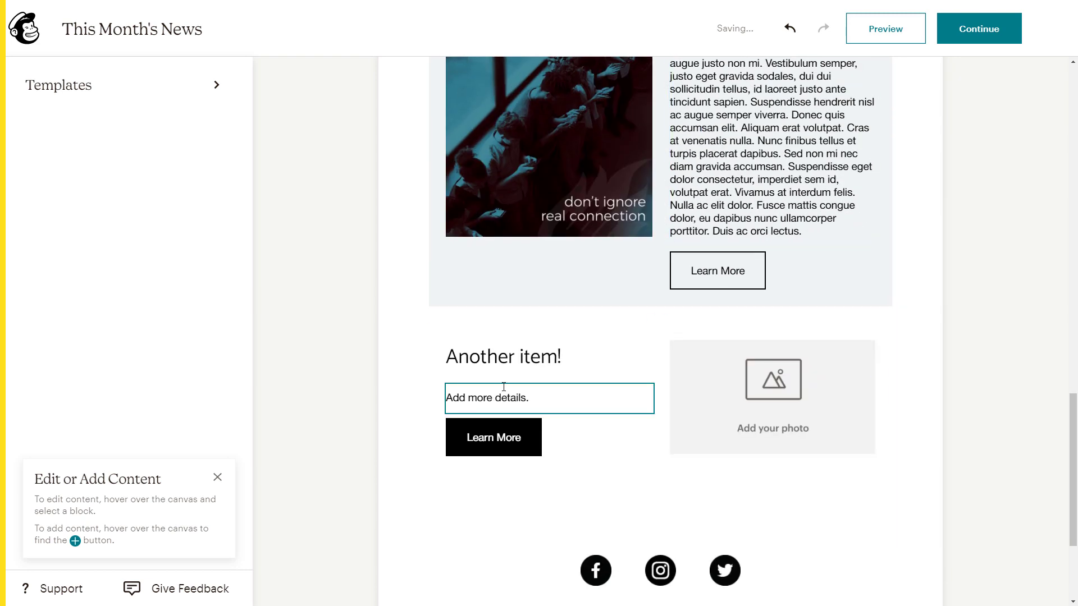
scroll(503, 386, "up", 15)
scroll(505, 393, "down", 10)
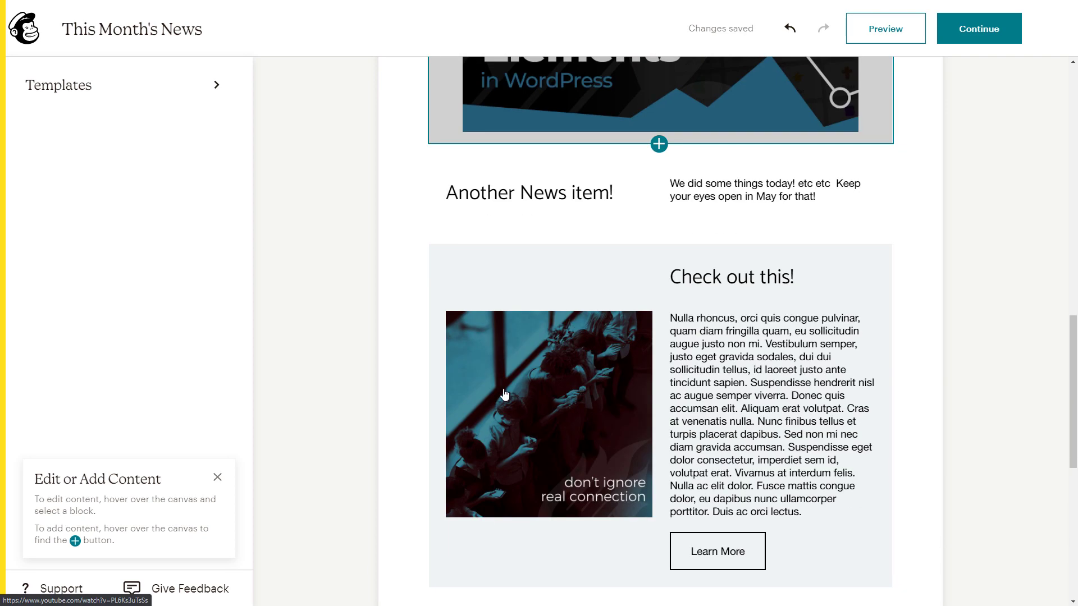
scroll(695, 428, "down", 6)
left_click(818, 344)
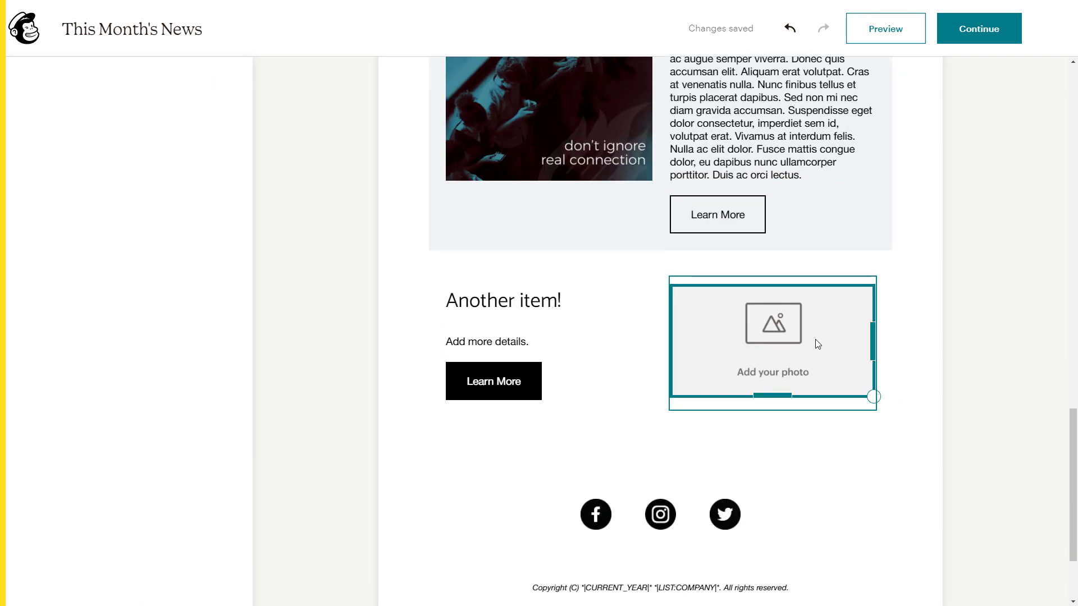
left_click(133, 225)
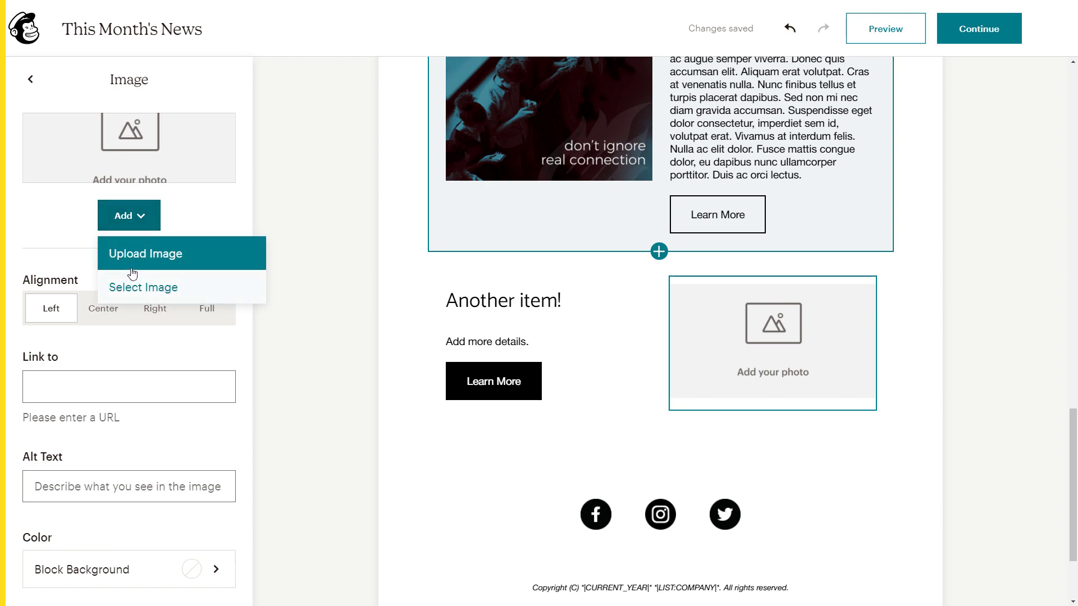
left_click(135, 253)
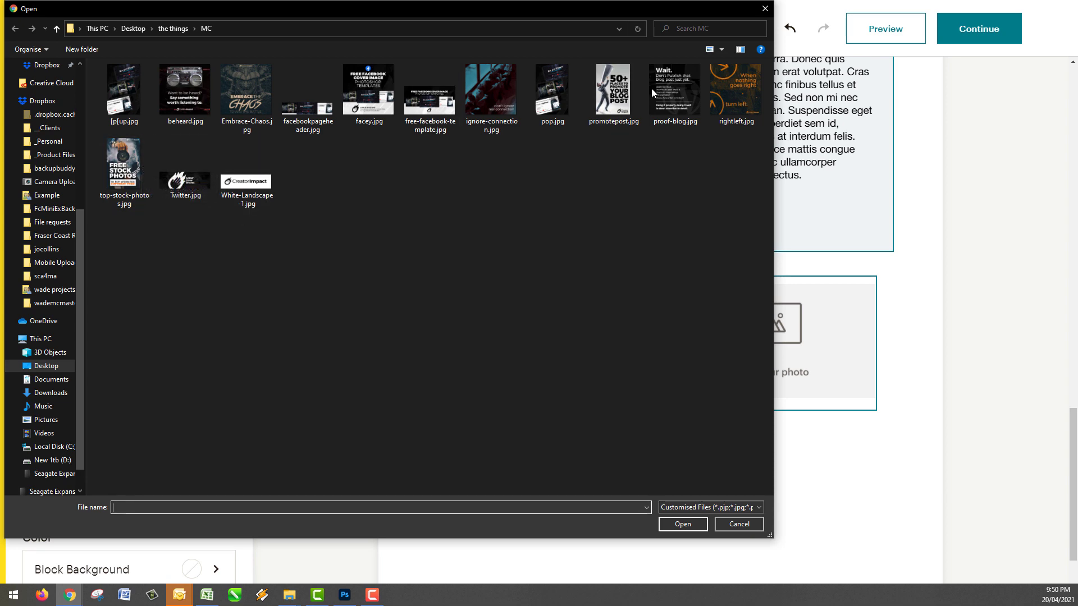
left_click(731, 93)
left_click(684, 523)
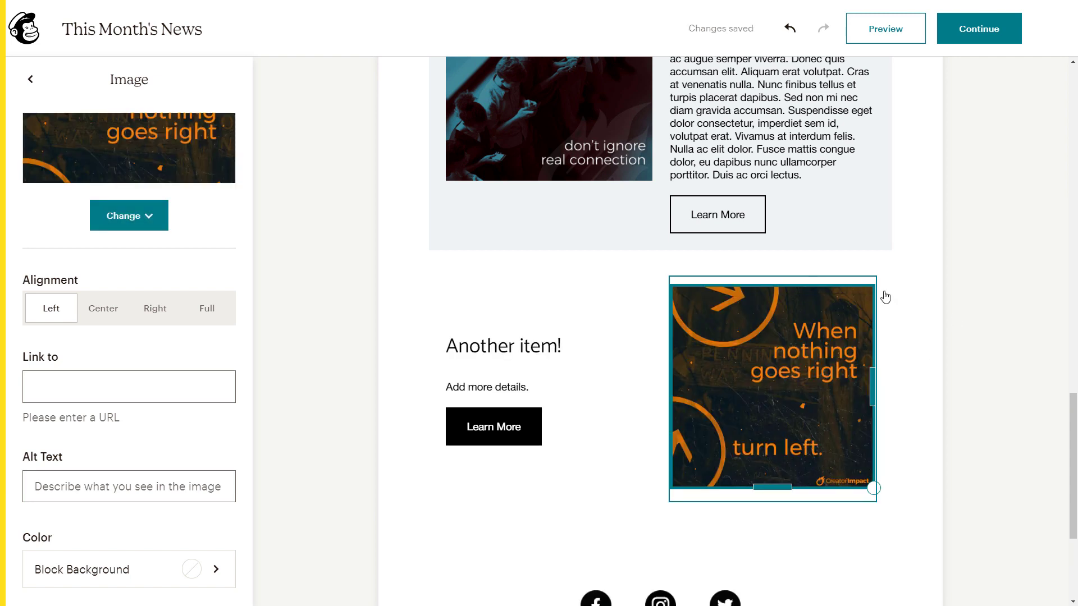
- Add a layout with three equal-width photo placeholders below the "Another item!" layout
scroll(710, 298, "down", 2)
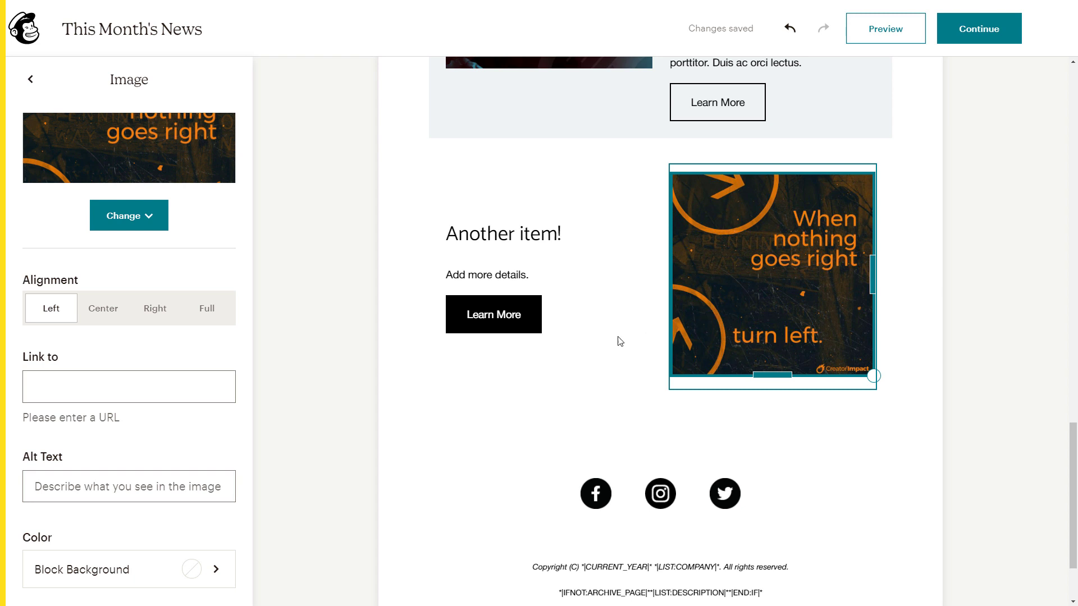
left_click(660, 400)
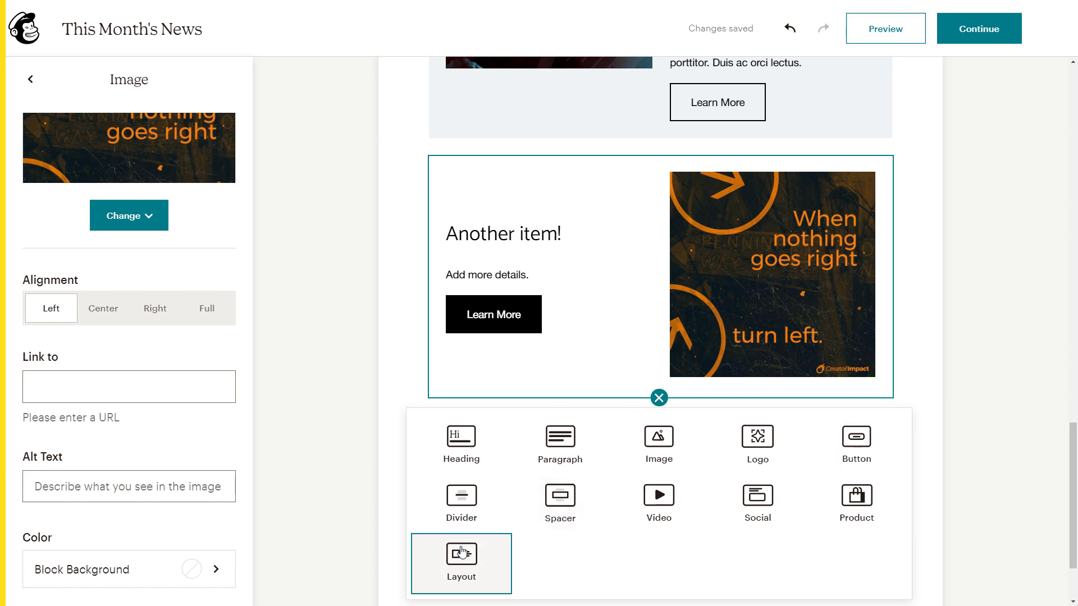
left_click(461, 553)
scroll(193, 391, "down", 3)
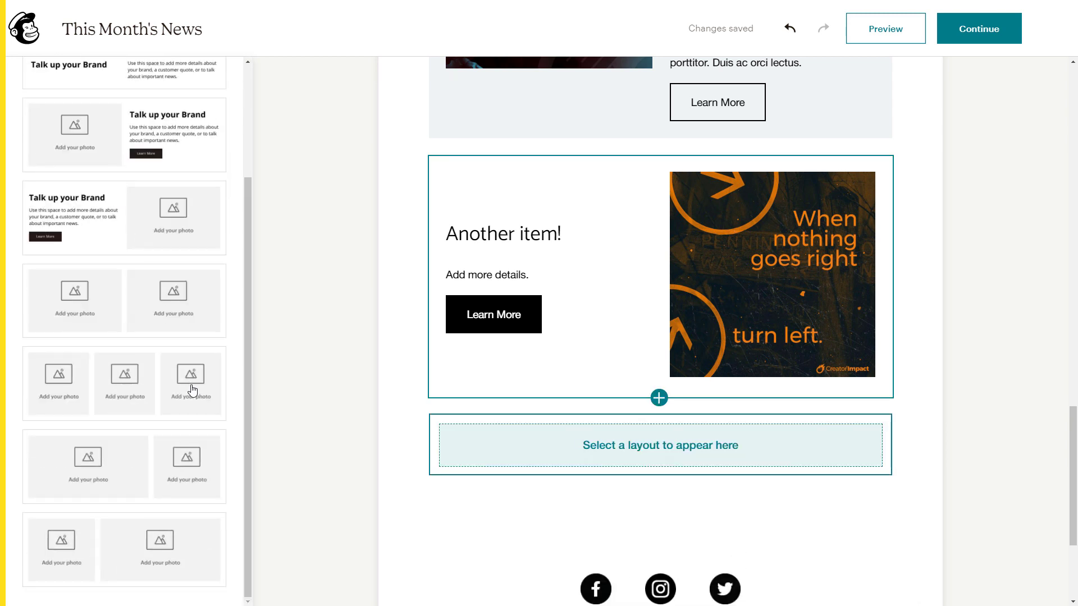
left_click(152, 392)
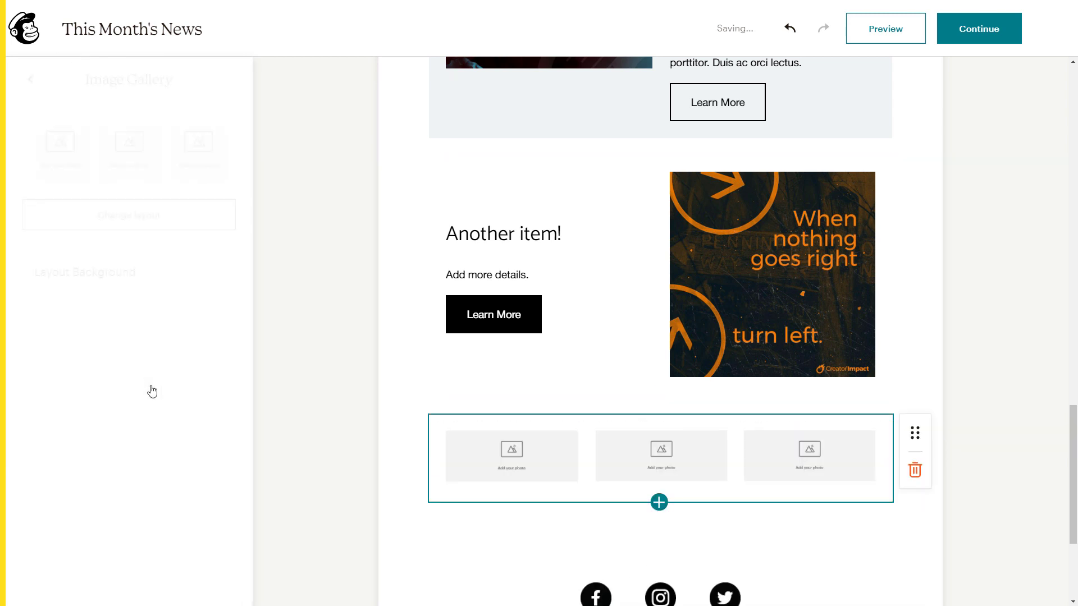
- Upload beheard.jpg into the first placeholder of the three-photo layout
left_click(512, 457)
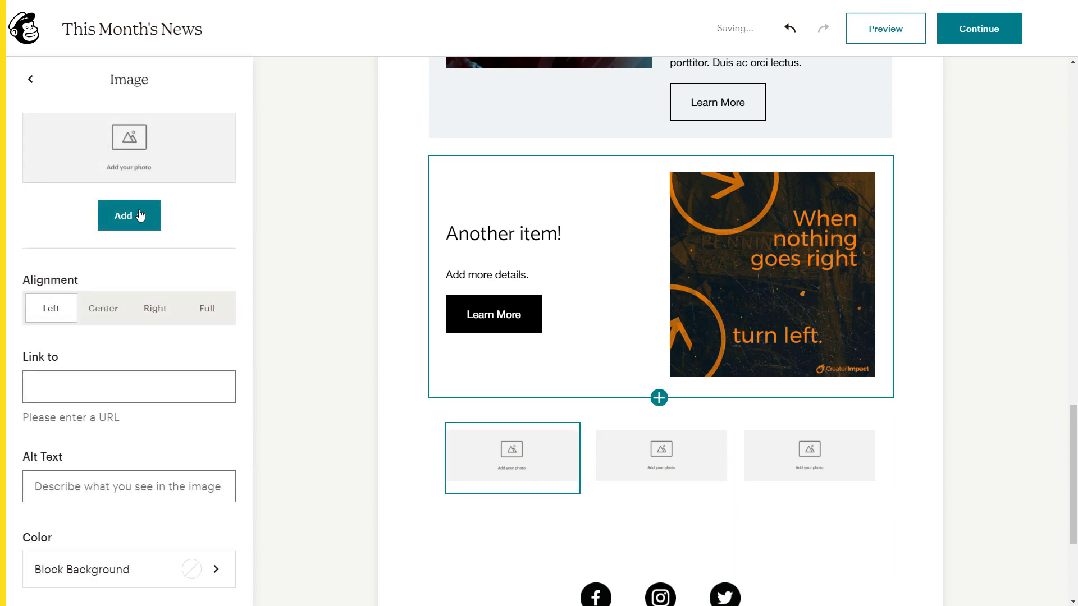
left_click(140, 215)
left_click(150, 250)
double_click(190, 93)
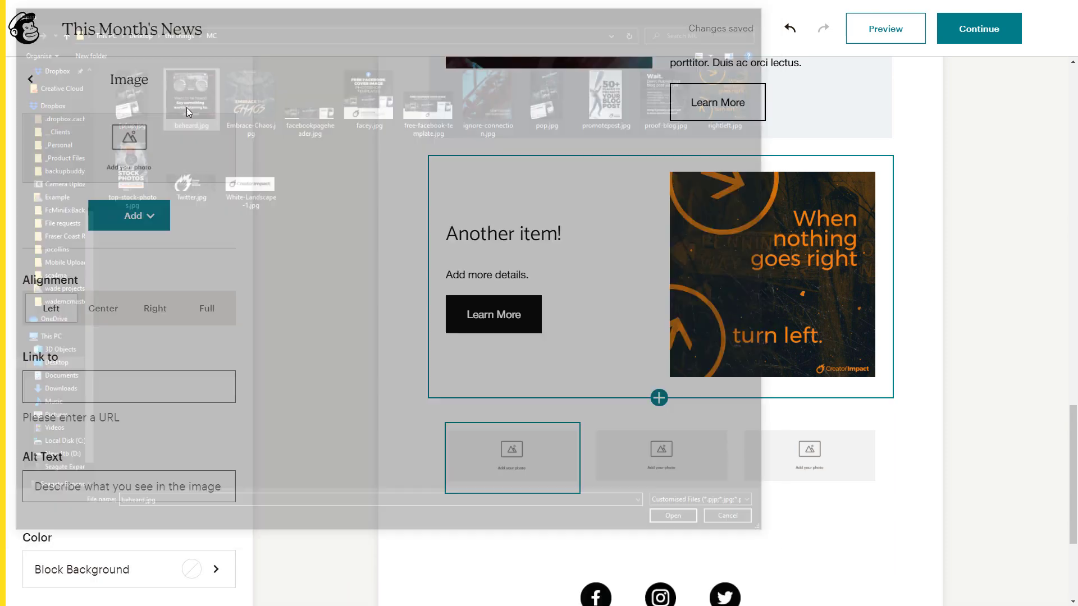
- Upload proof-blog.jpg into the middle placeholder of the three-photo layout
left_click(623, 452)
left_click(135, 216)
left_click(147, 251)
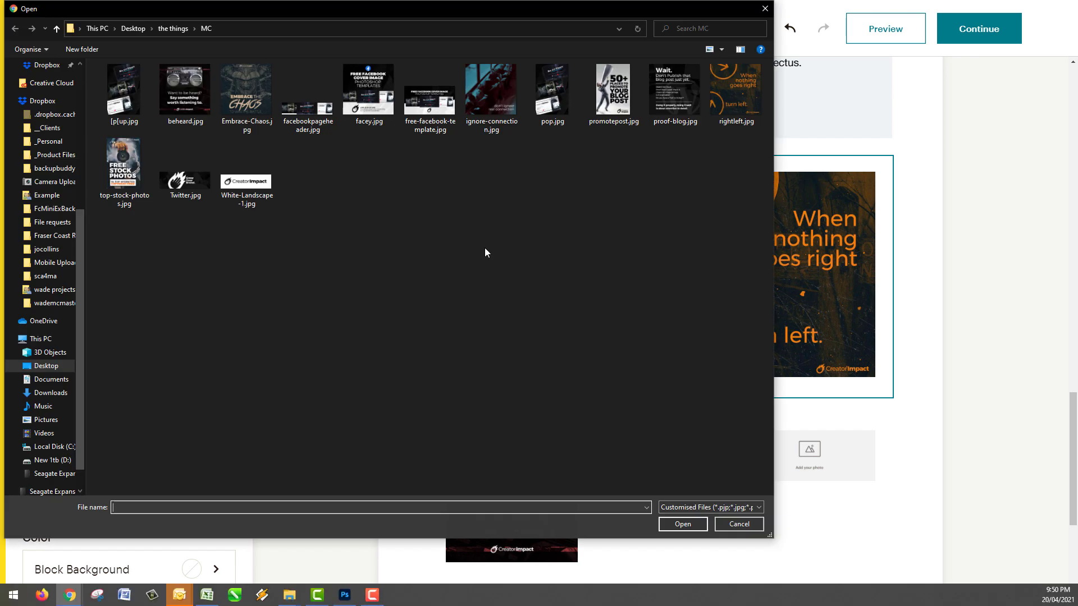
double_click(615, 95)
- Upload Embrace-Chaos.jpg into the third placeholder of the three-photo layout
left_click(807, 460)
left_click(130, 219)
left_click(147, 250)
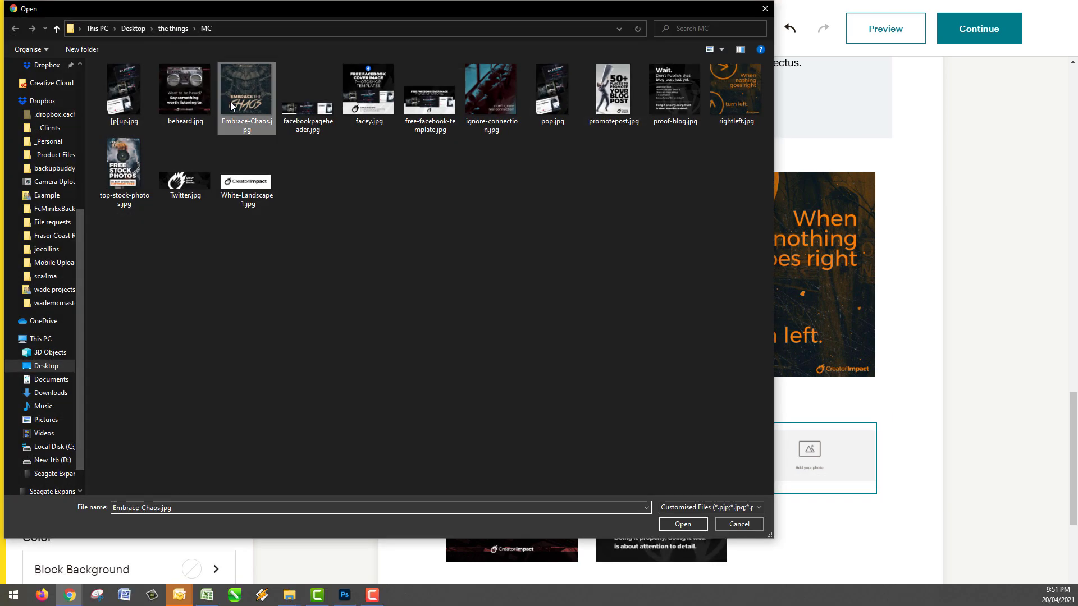
double_click(247, 97)
- Try black and grey backgrounds on the three-photo layout, and set its background to light green
left_click(713, 427)
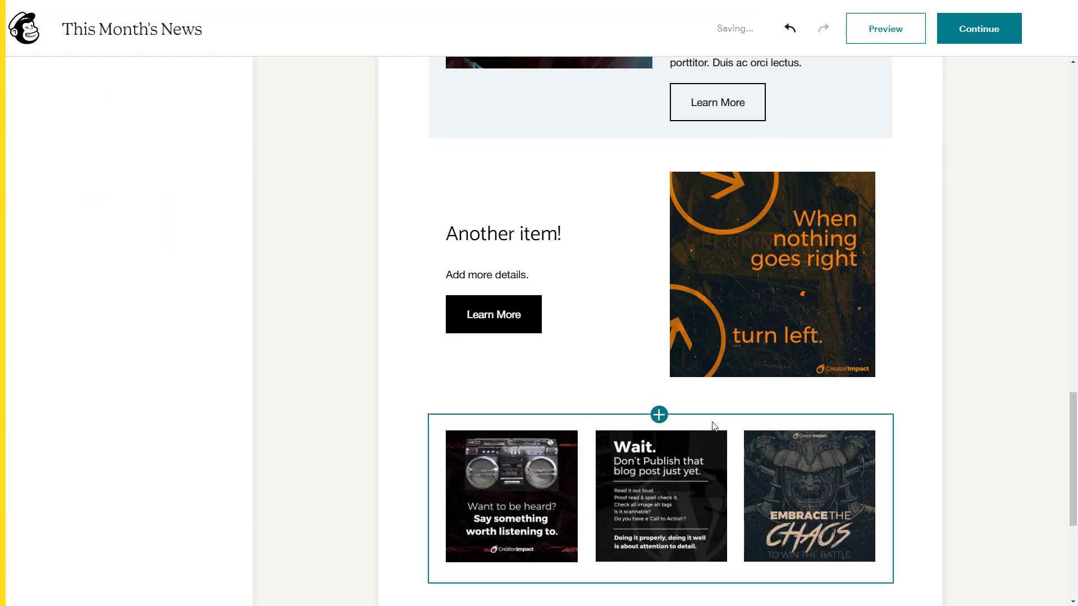
left_click(154, 268)
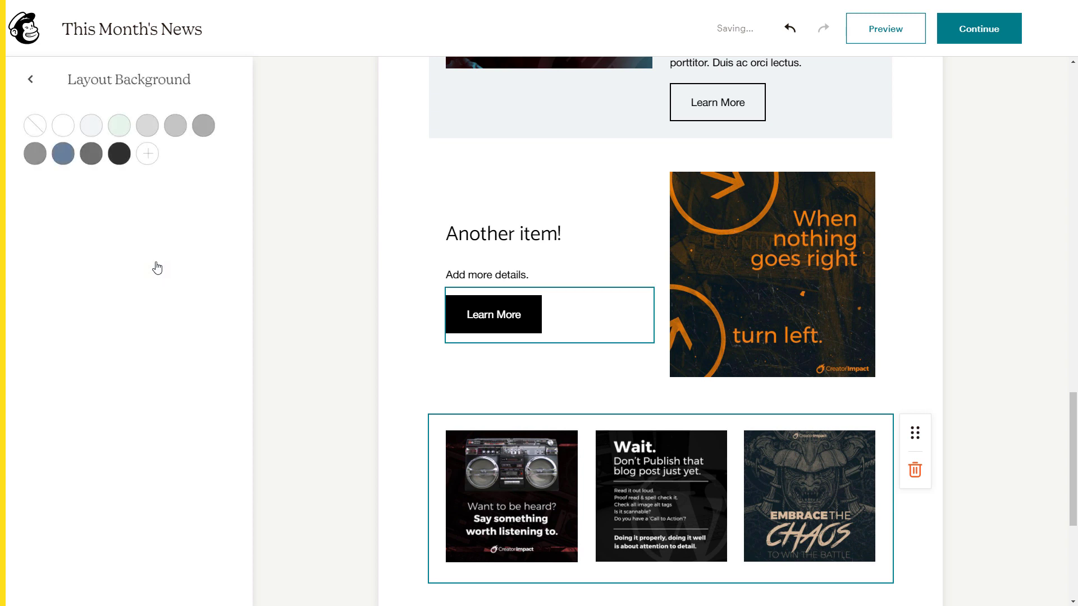
left_click(119, 155)
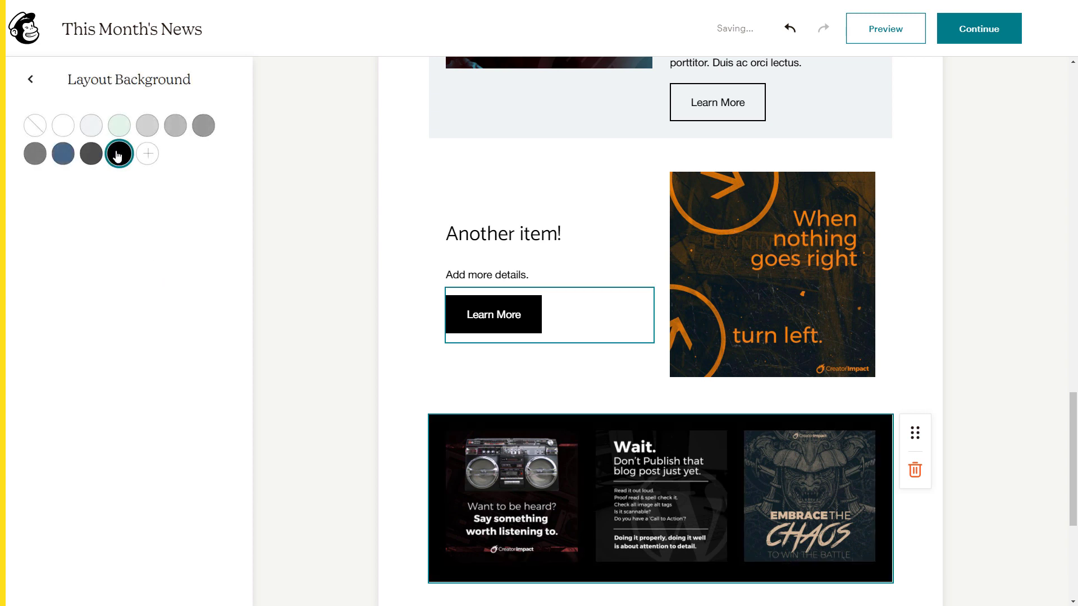
left_click(39, 160)
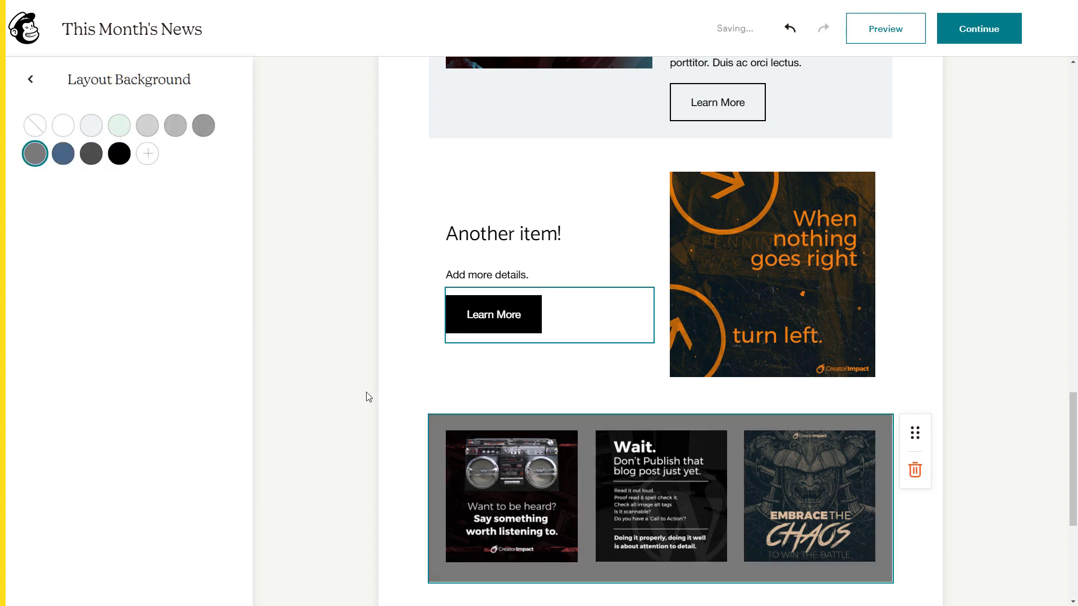
left_click(123, 129)
left_click(370, 411)
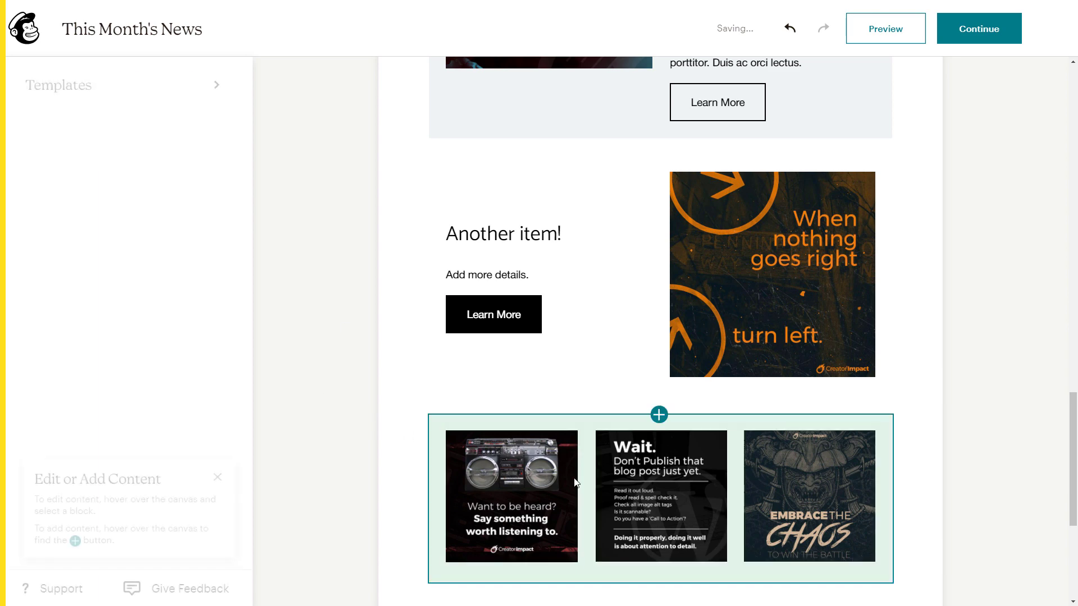
- Review the layouts from "Check out this!" to the footer, and open the radio photo's settings to examine its link field
scroll(717, 365, "down", 3)
scroll(688, 359, "up", 10)
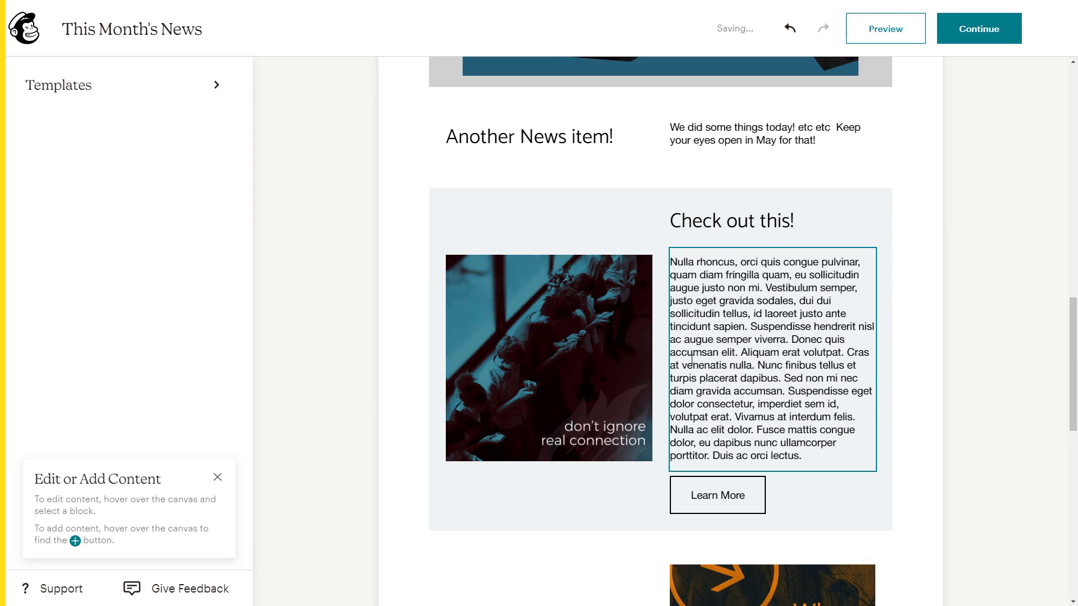
scroll(565, 373, "down", 10)
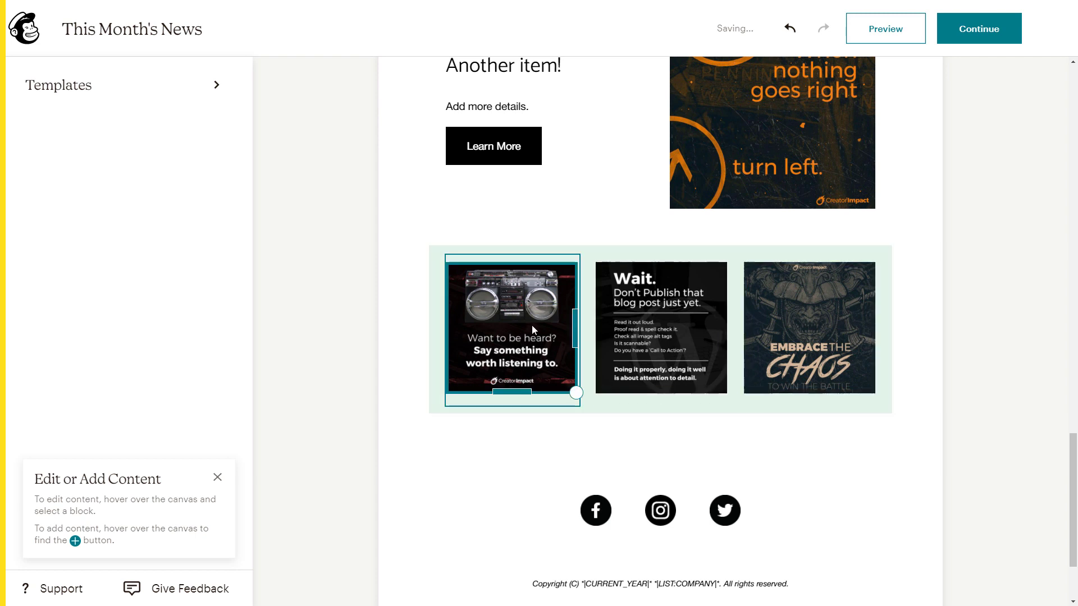
left_click(530, 303)
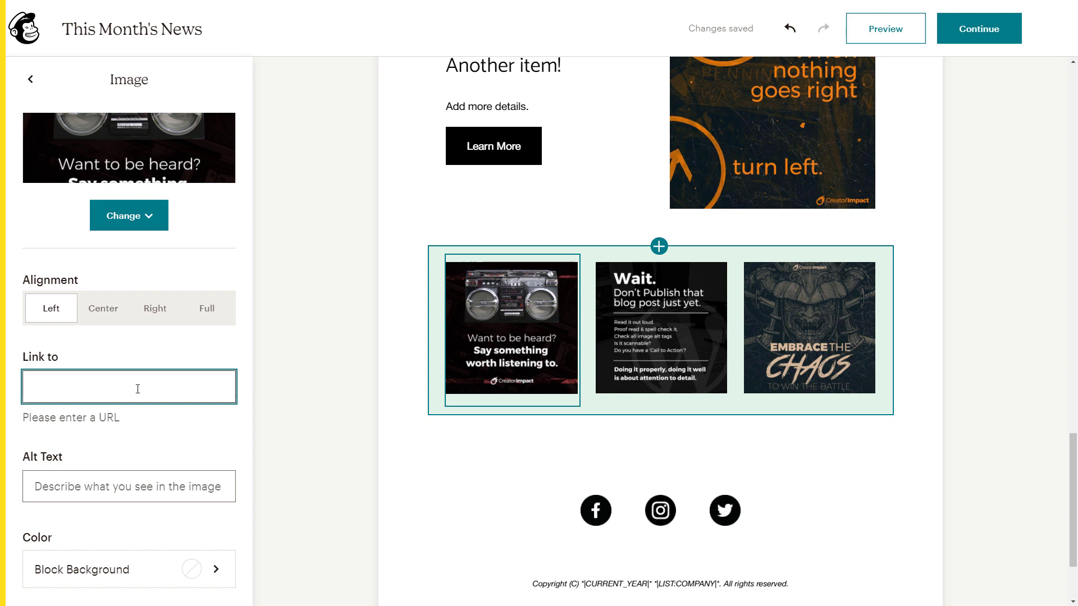
- Add a heading reading "Check out these updates also!" above the three-photo layout, formatted as Heading 2 in the Catamaran font
left_click(659, 246)
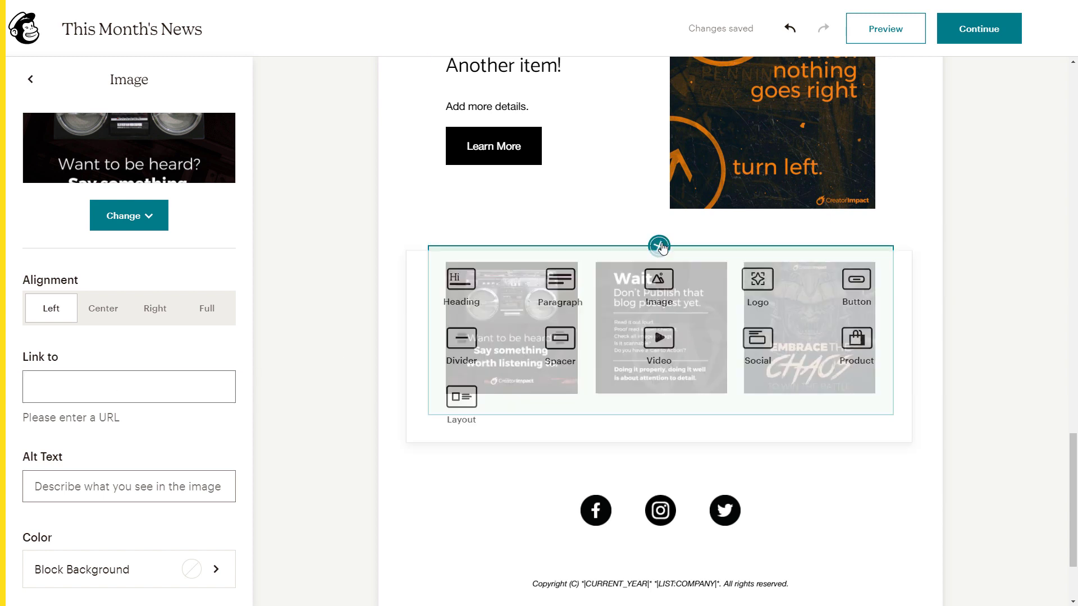
left_click(469, 292)
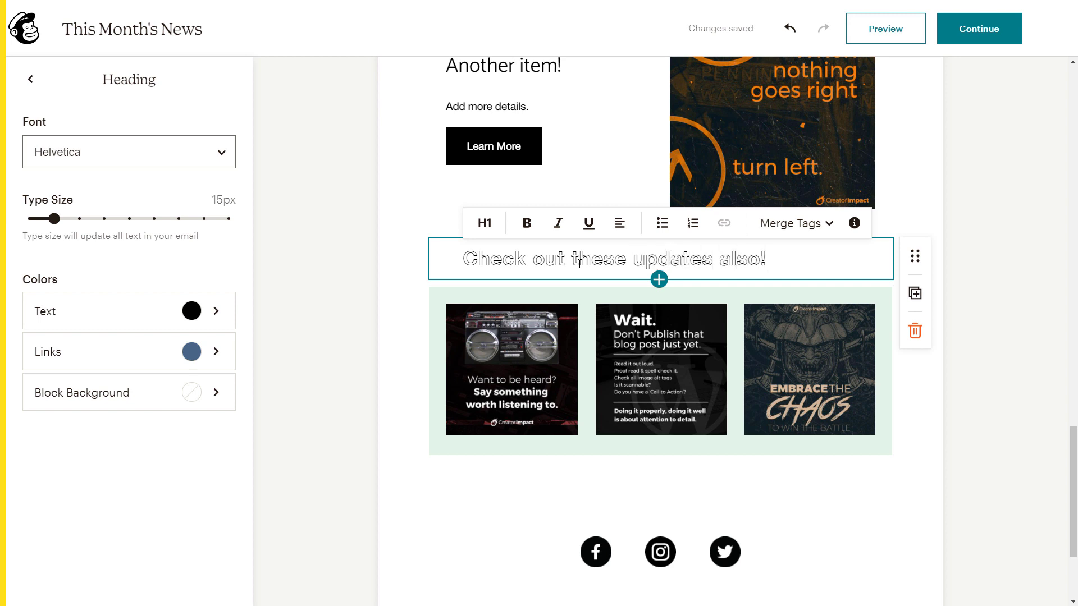
left_click_drag(778, 264, 423, 279)
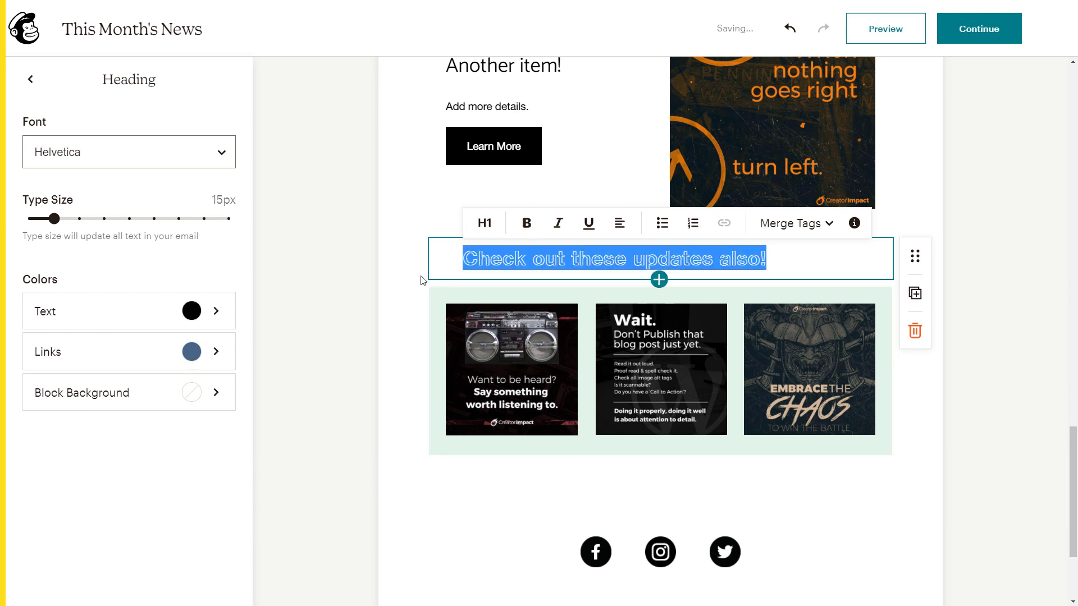
left_click(486, 223)
left_click(478, 119)
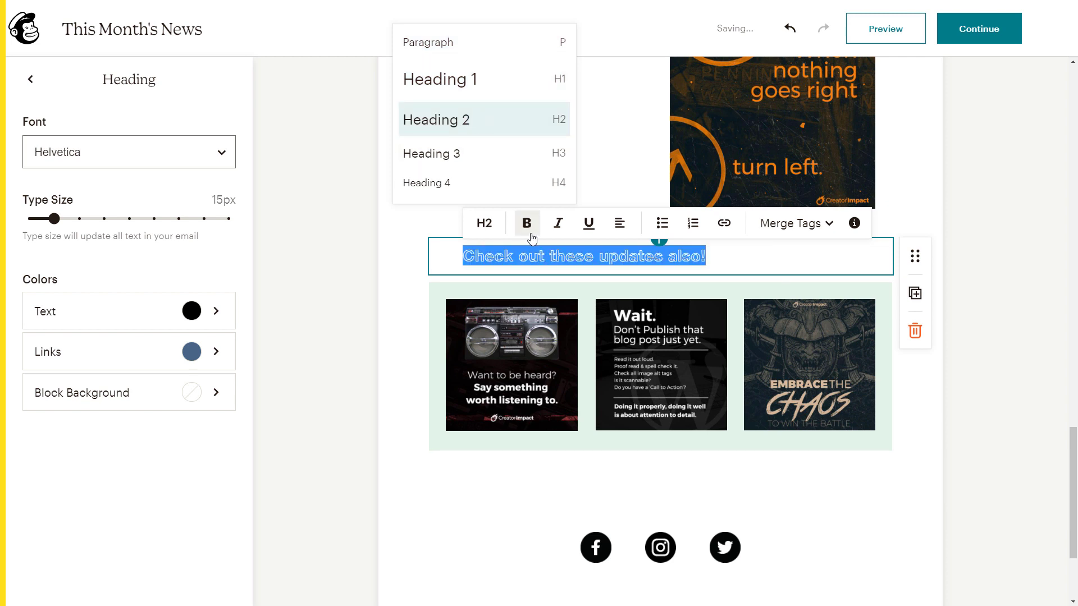
left_click(121, 157)
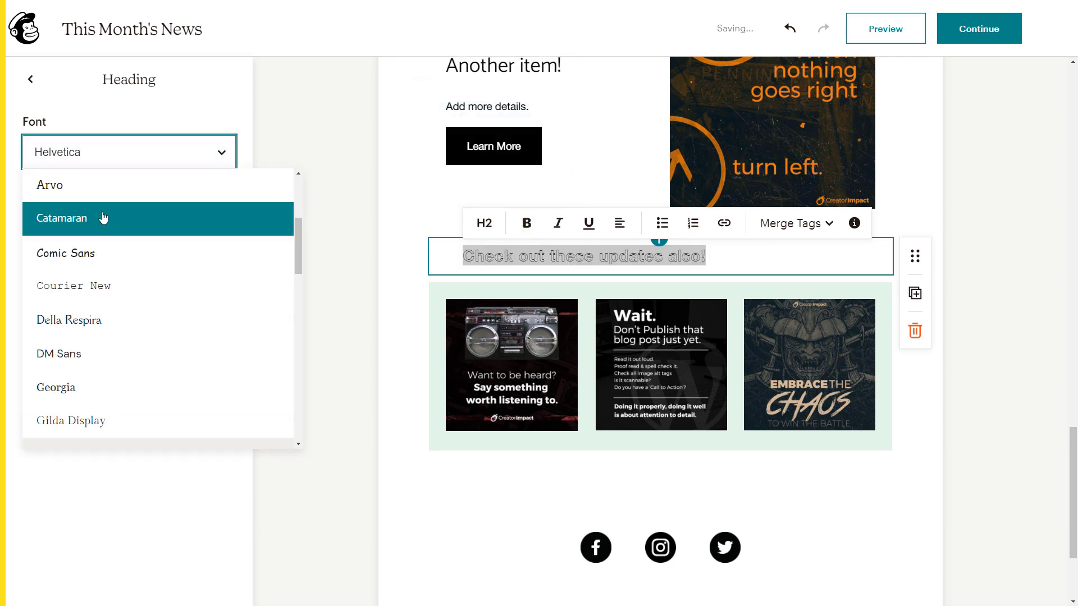
left_click(106, 218)
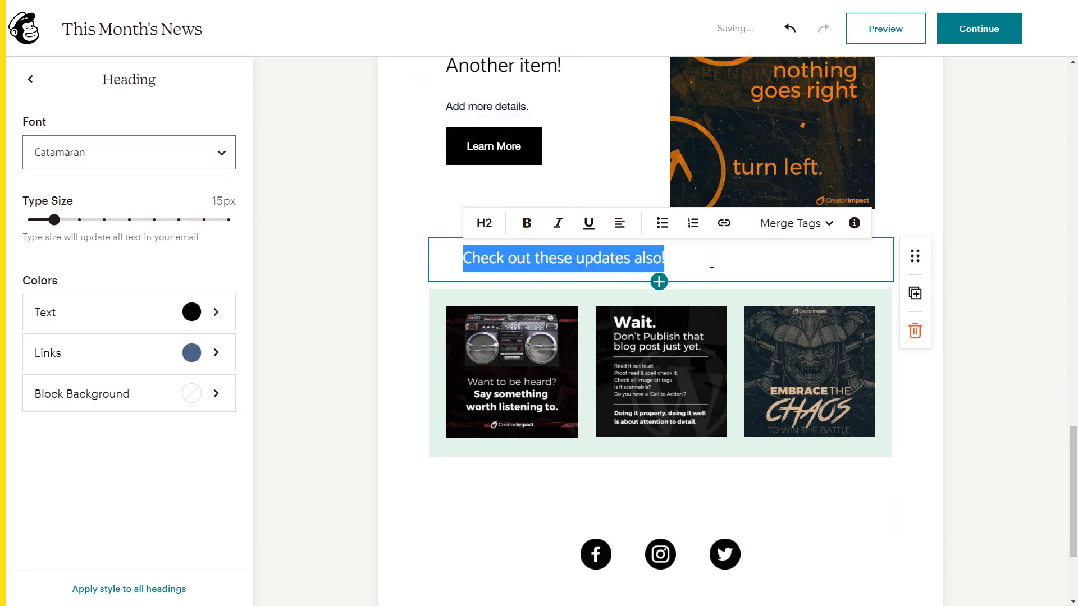
- Set the block background of the "Check out these updates also!" heading to light green
left_click(149, 395)
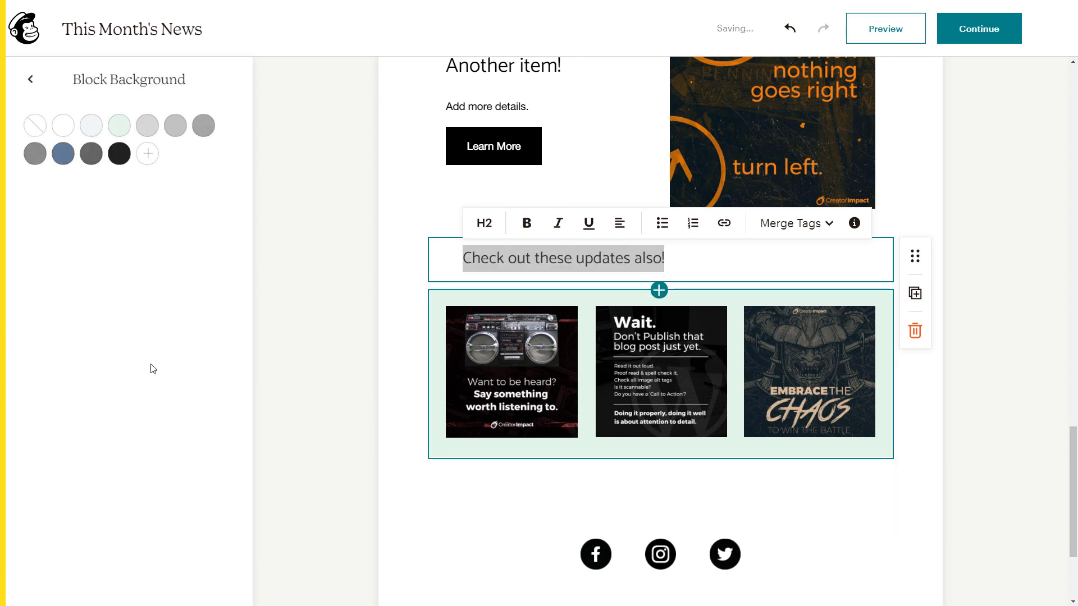
left_click(119, 125)
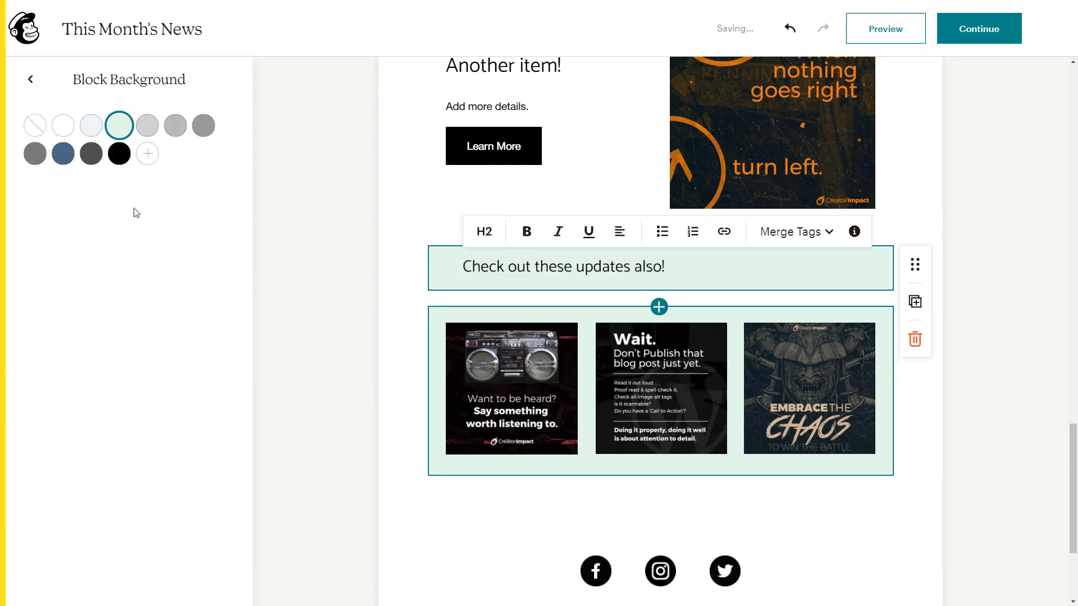
left_click(991, 315)
left_click(637, 267)
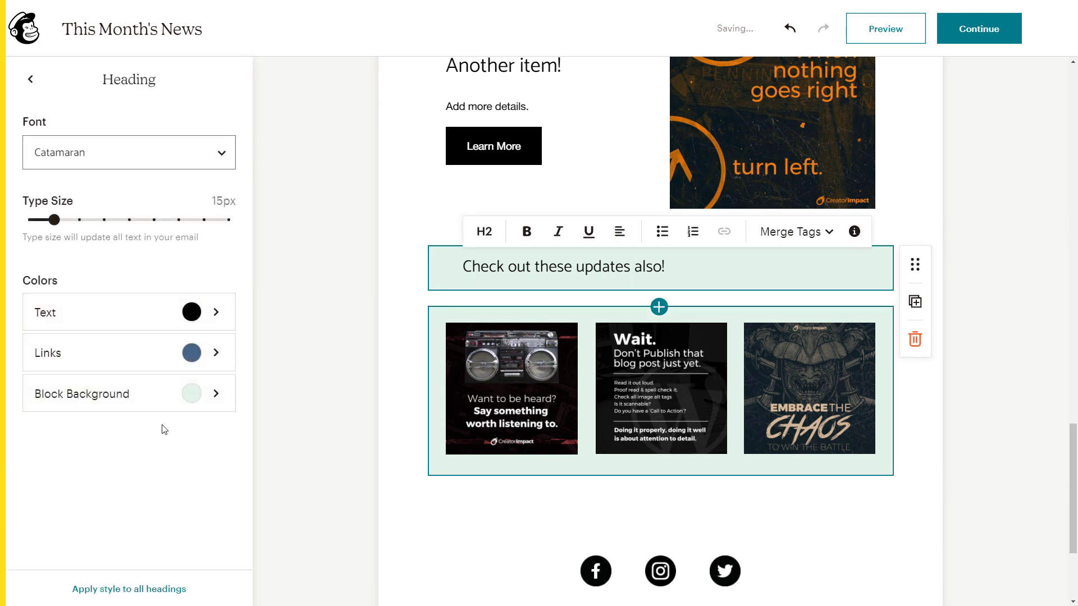
- Try to move the "Check out these updates also!" heading down against the three-photo layout to close the gap between them
left_click(581, 312)
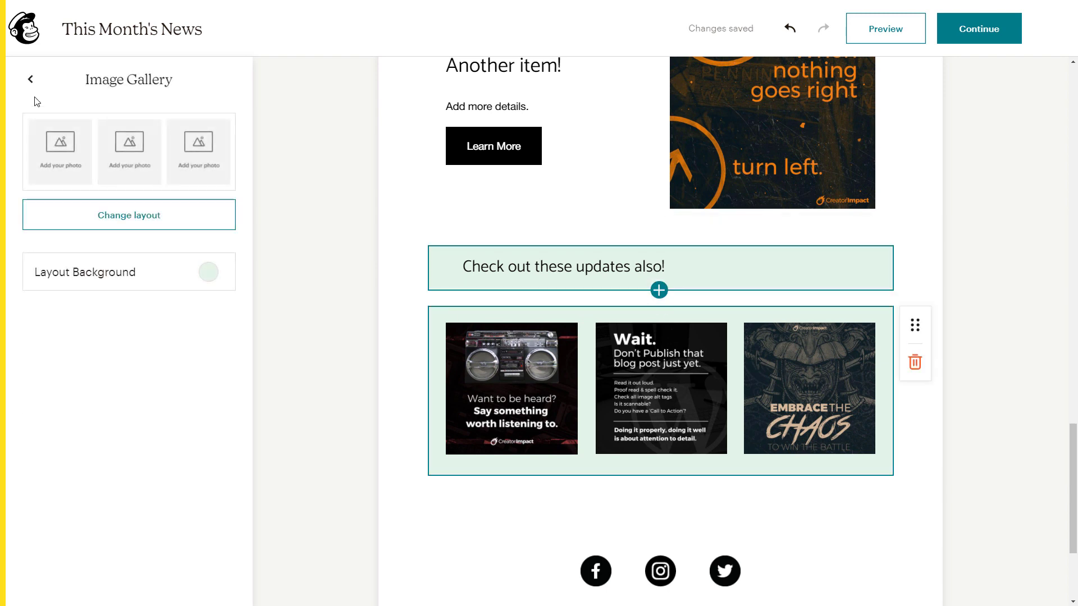
left_click(583, 261)
left_click_drag(916, 263, 896, 301)
left_click(869, 462)
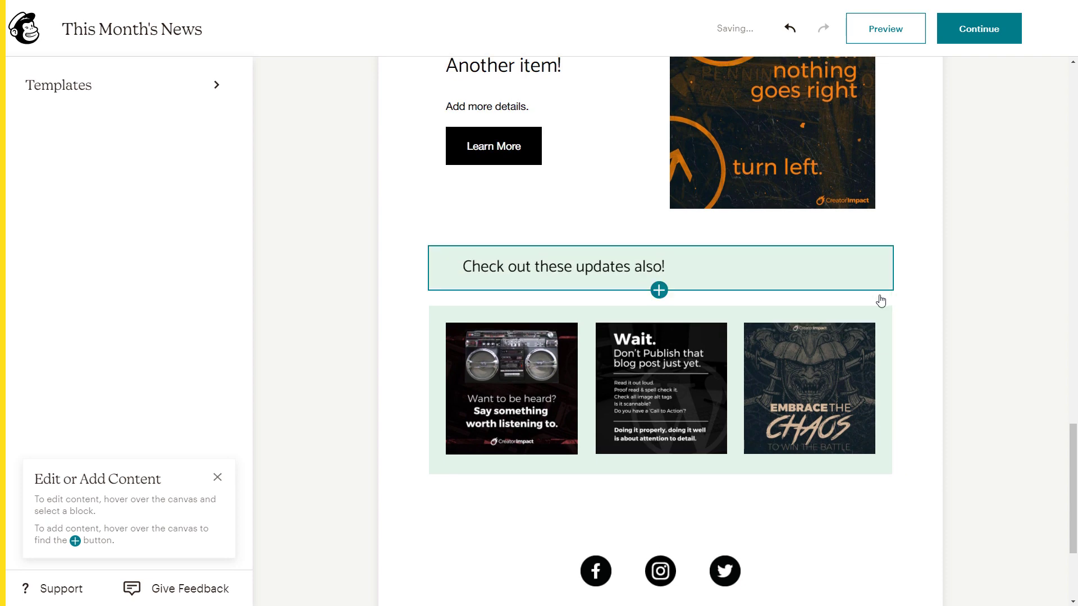
- Preview the newsletter in desktop view, examine it from the logo to the social icons, and return to the editor
scroll(838, 293, "up", 3)
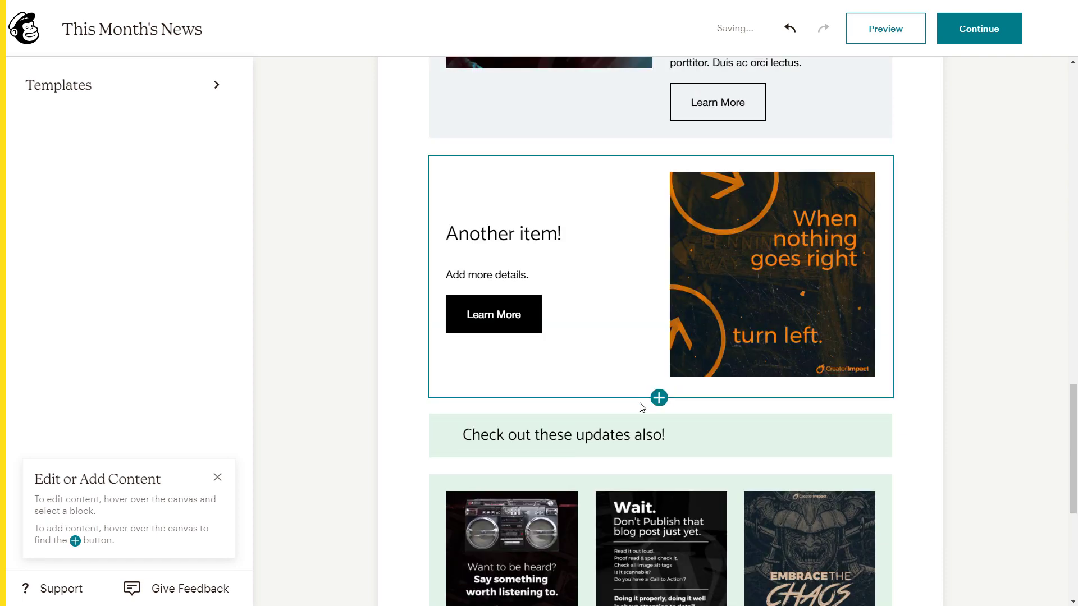
scroll(642, 406, "up", 2)
scroll(679, 385, "down", 8)
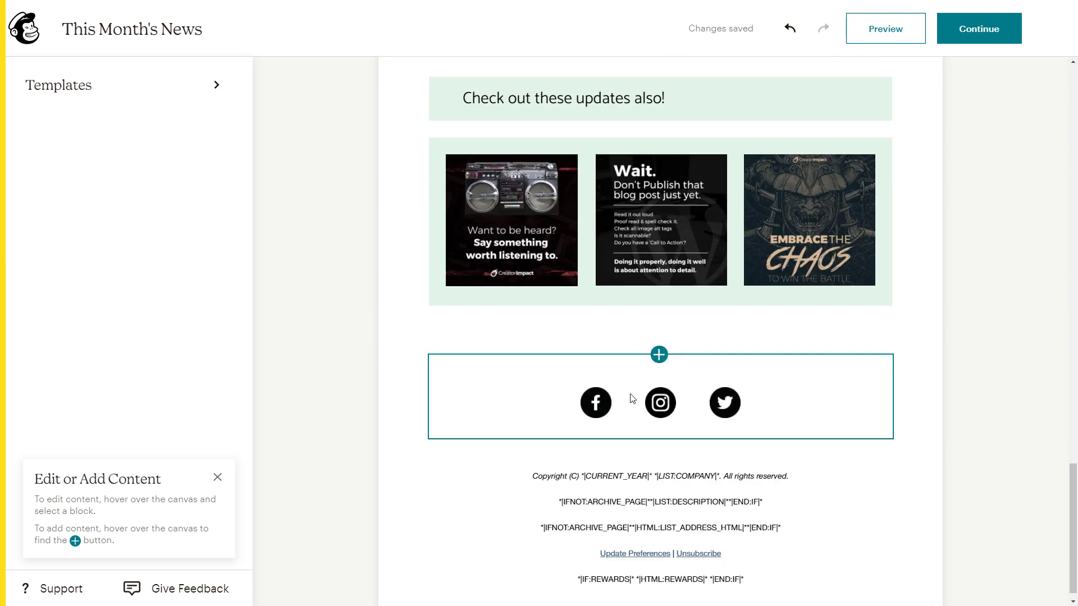
scroll(645, 393, "up", 20)
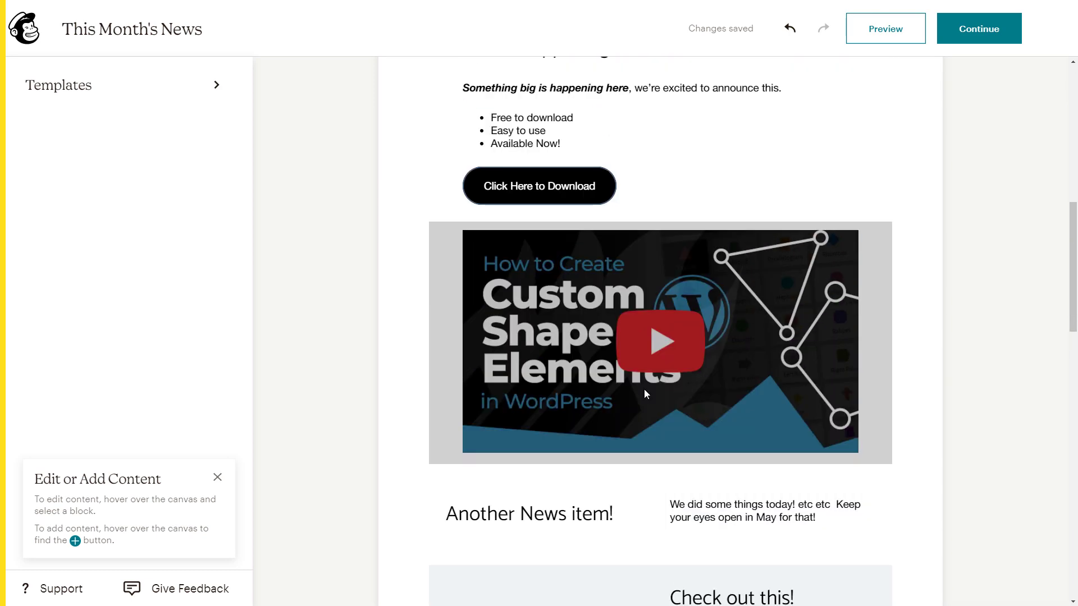
scroll(645, 393, "up", 10)
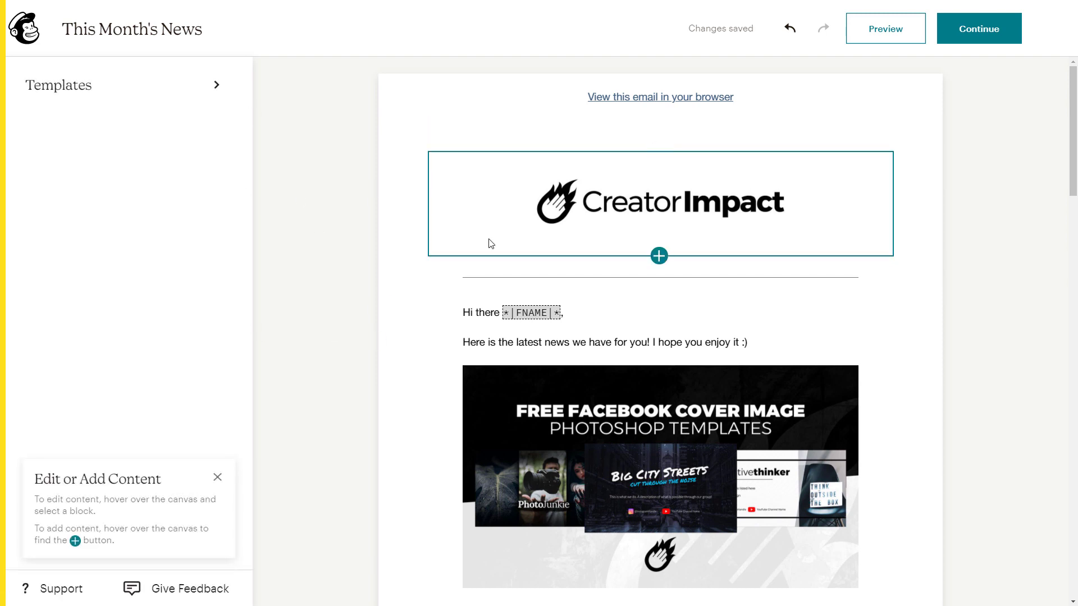
left_click(890, 34)
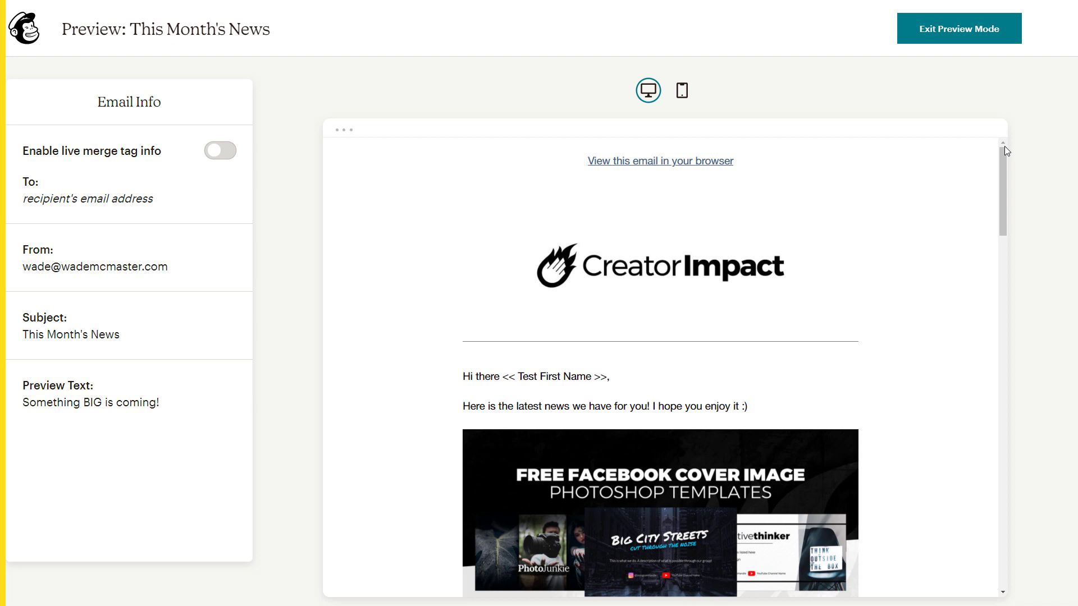
left_click_drag(1004, 166, 1001, 221)
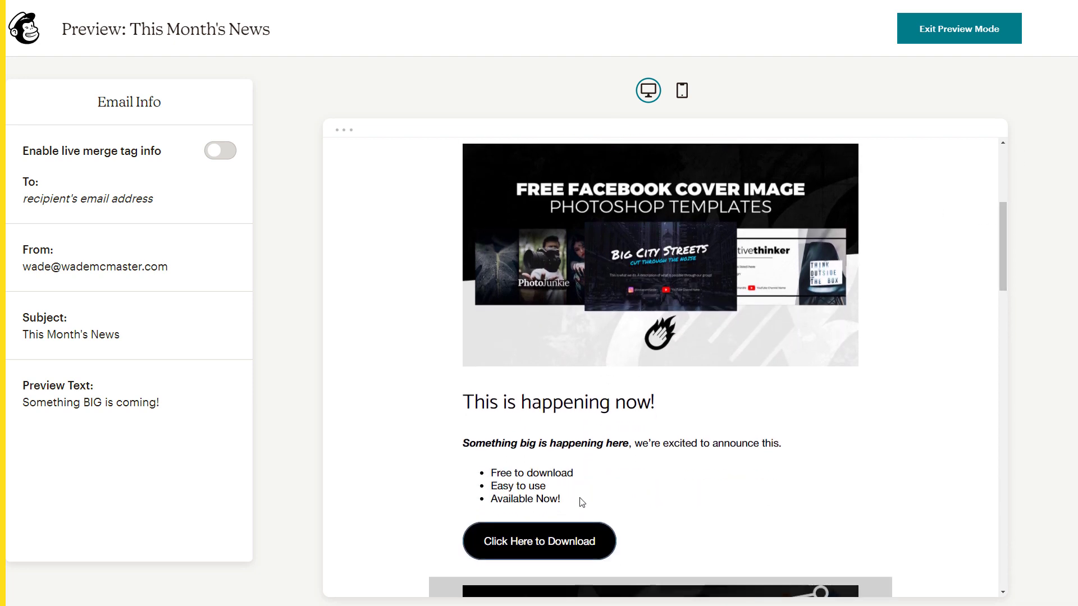
scroll(581, 503, "down", 6)
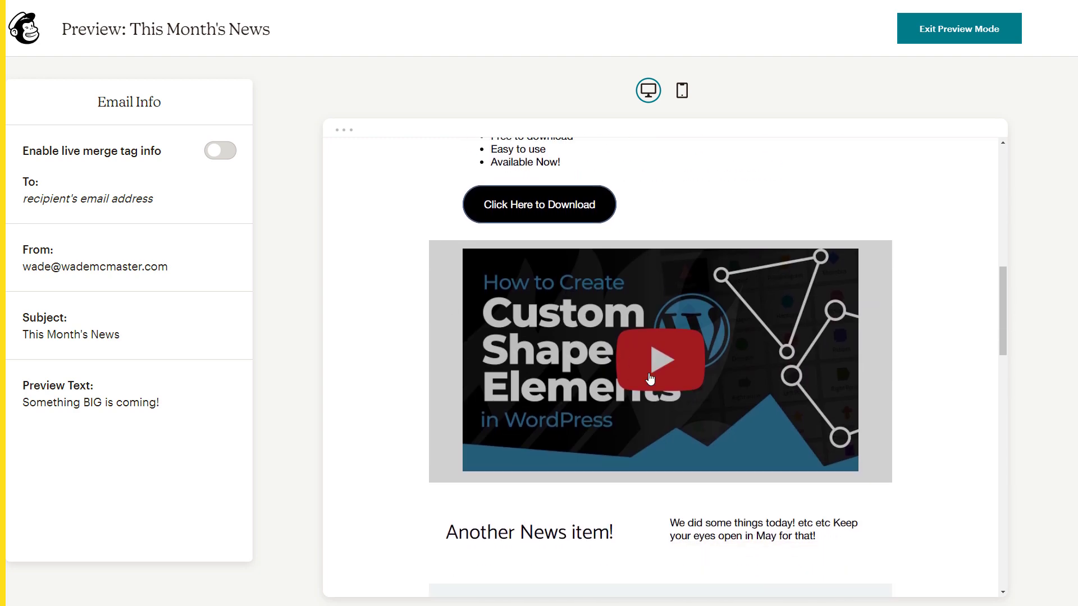
scroll(650, 379, "down", 4)
scroll(789, 303, "down", 4)
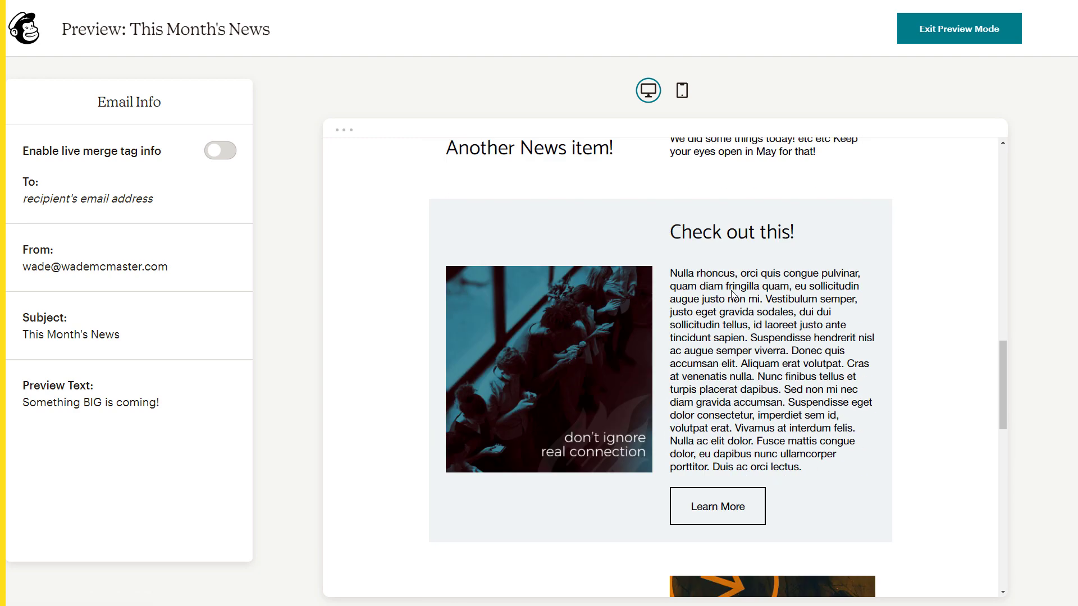
scroll(597, 410, "down", 5)
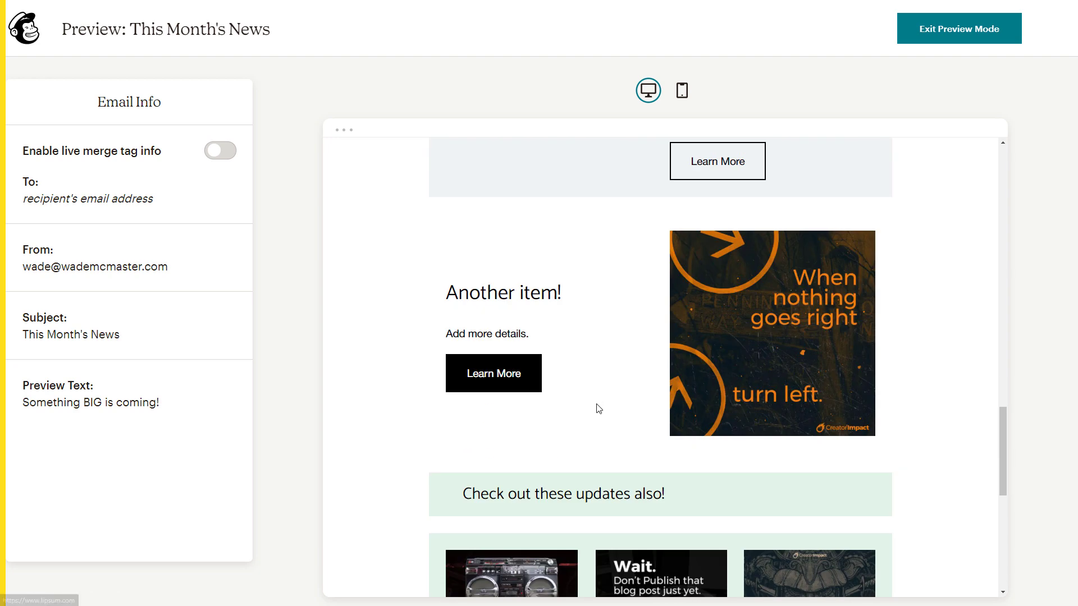
scroll(528, 373, "down", 4)
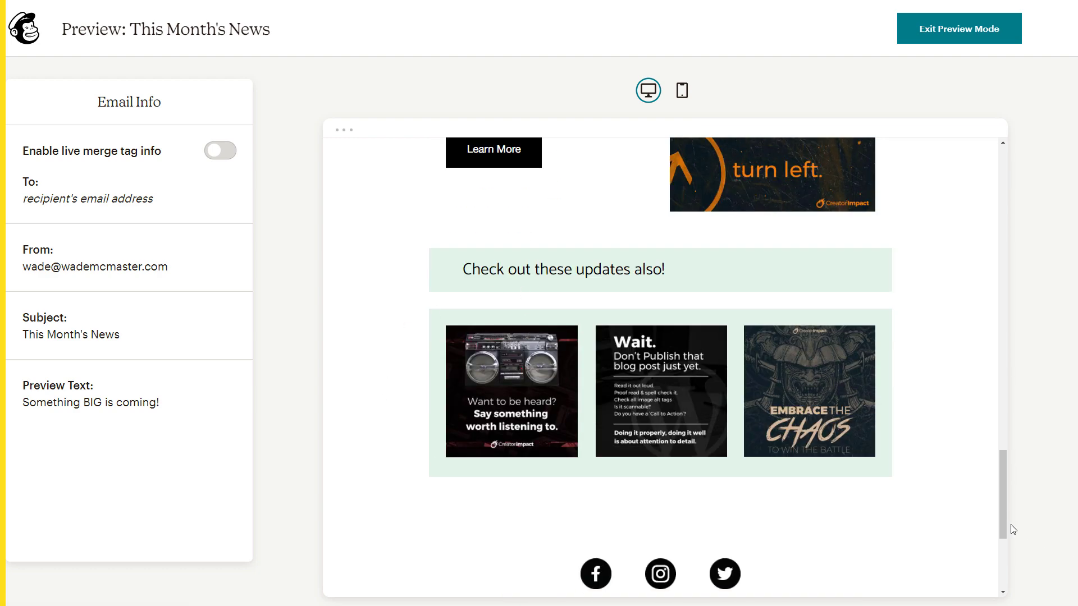
left_click_drag(1003, 536, 1005, 324)
scroll(772, 442, "down", 3)
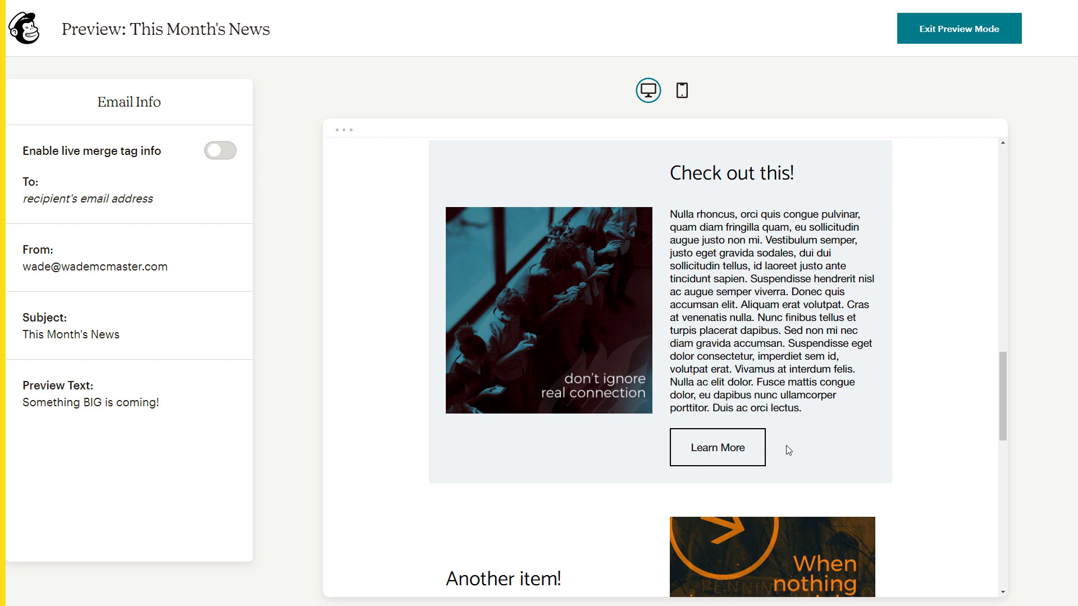
left_click(1007, 34)
- Delete the Learn More buttons from the "Check out this!" and "Another item!" layouts
scroll(815, 390, "down", 10)
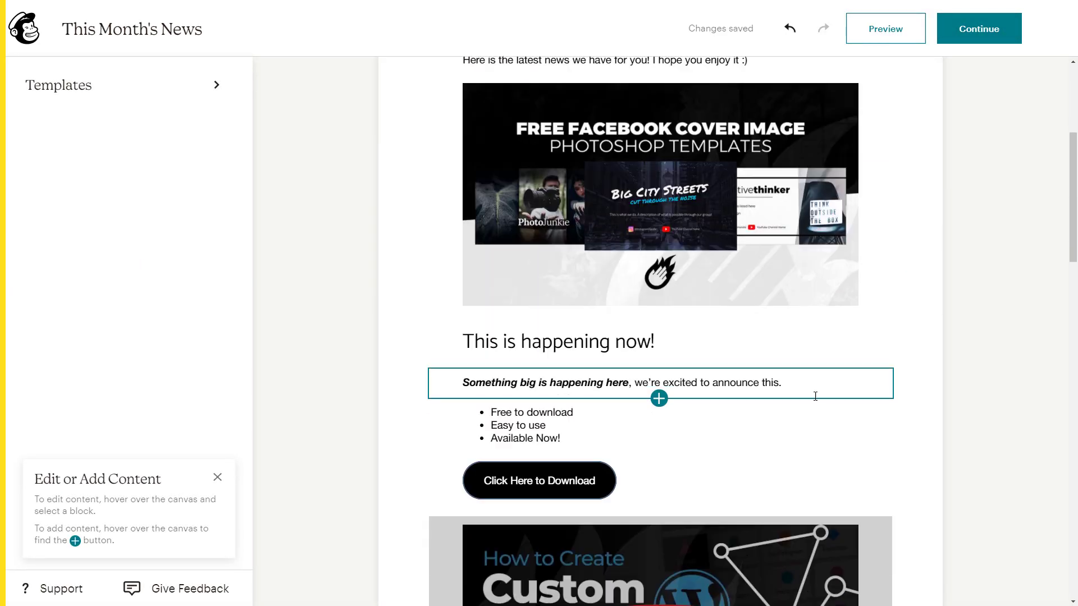
scroll(816, 402, "down", 7)
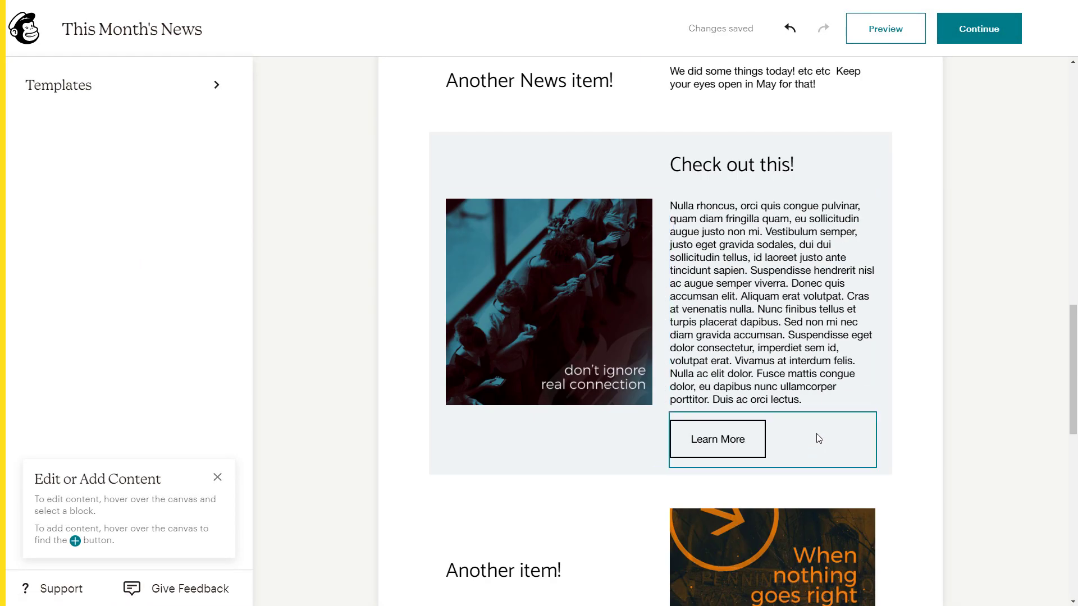
left_click(819, 439)
left_click(796, 398)
scroll(606, 361, "down", 6)
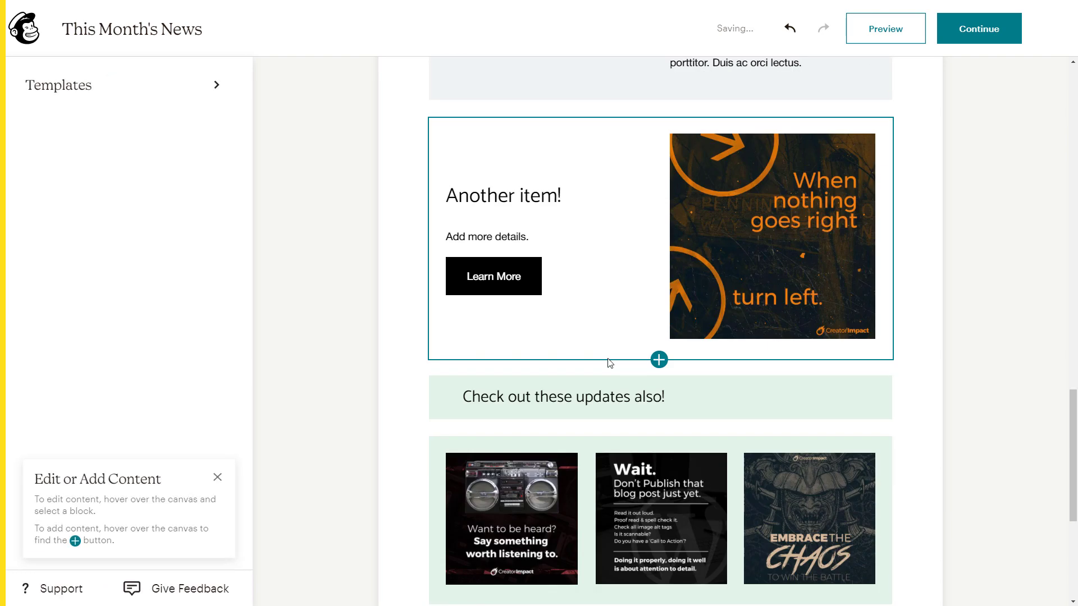
left_click(570, 279)
left_click(572, 233)
- Review the newsletter's sections, and browse the available layouts for a new block below the three-photo gallery
scroll(662, 360, "up", 5)
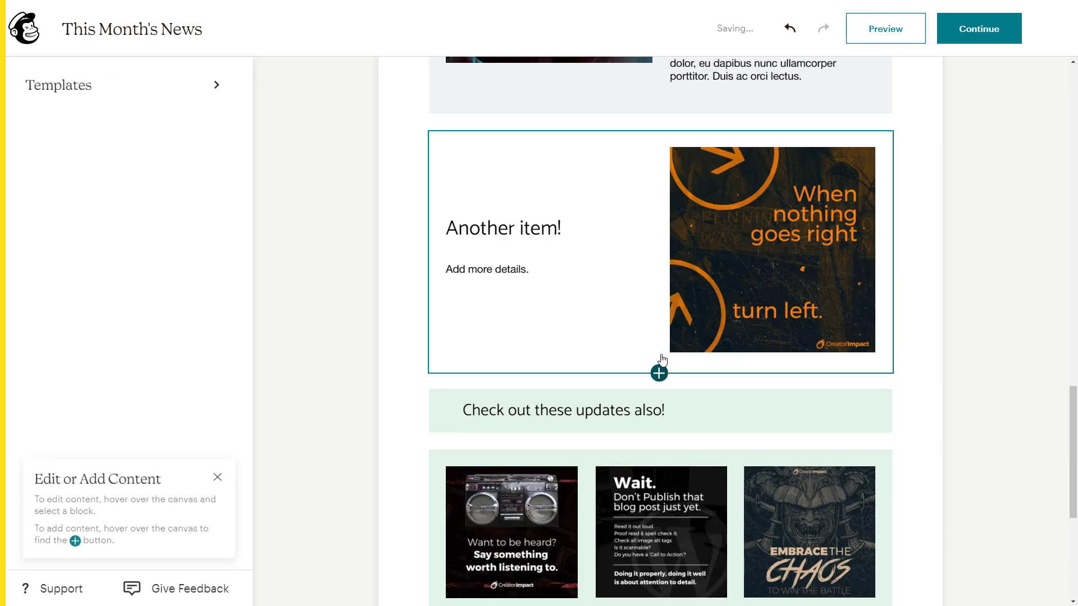
scroll(663, 359, "up", 10)
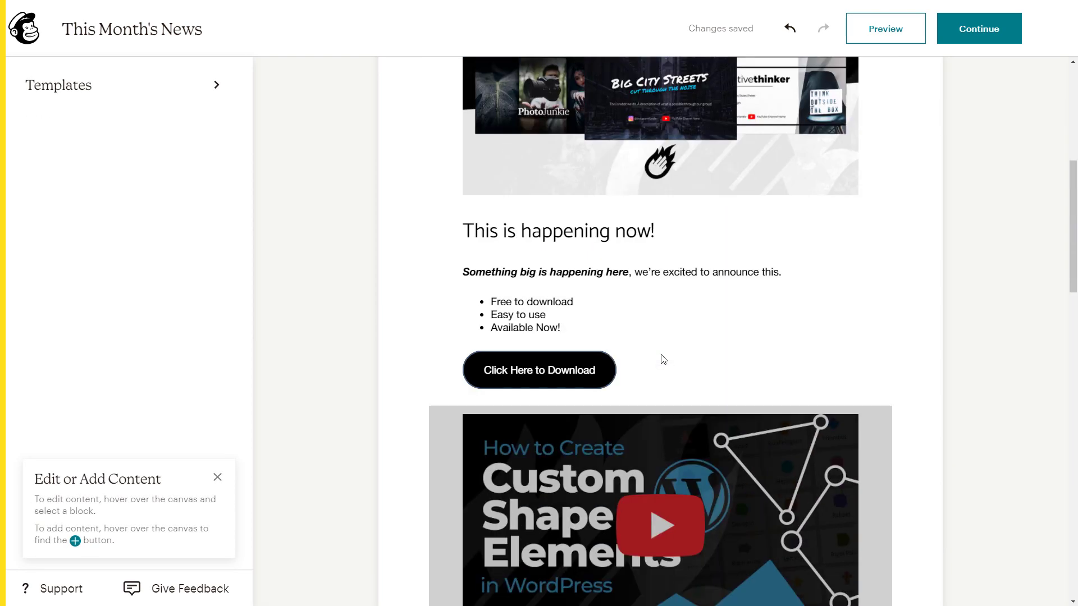
scroll(685, 354, "up", 5)
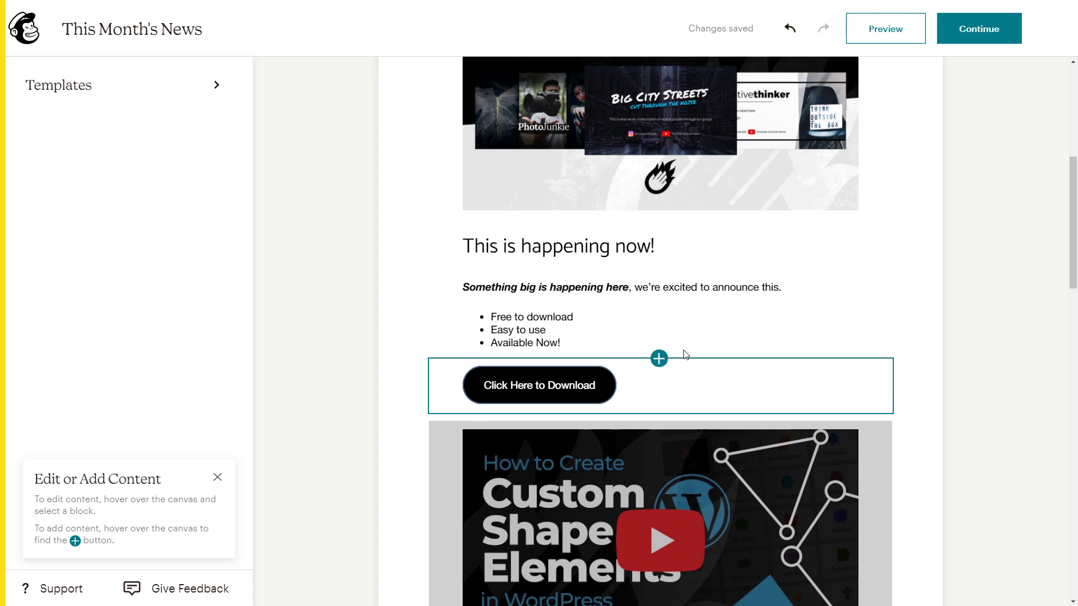
scroll(673, 438, "down", 15)
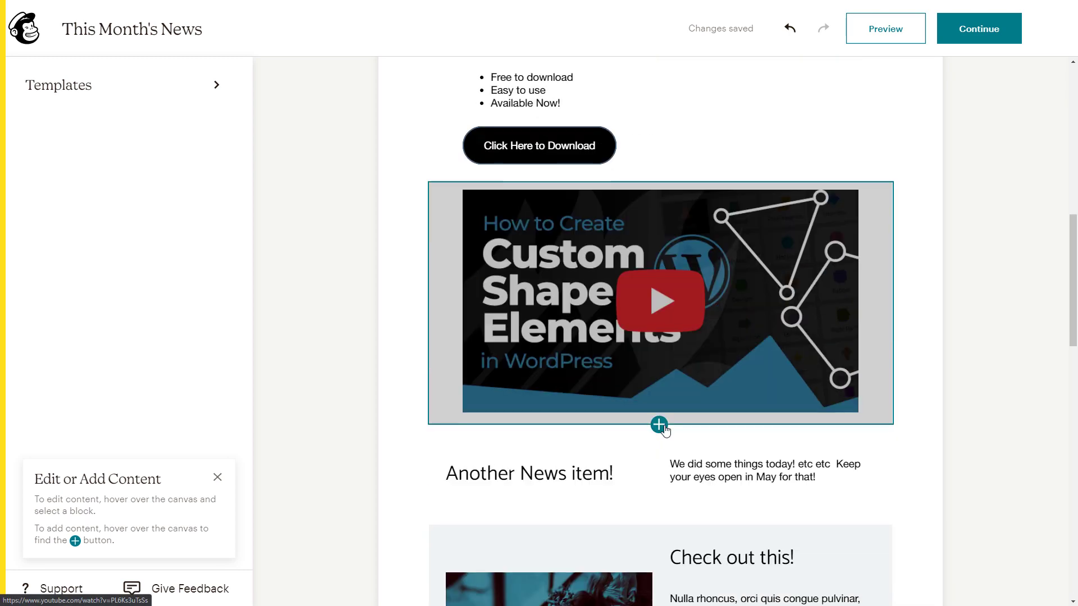
scroll(656, 422, "down", 3)
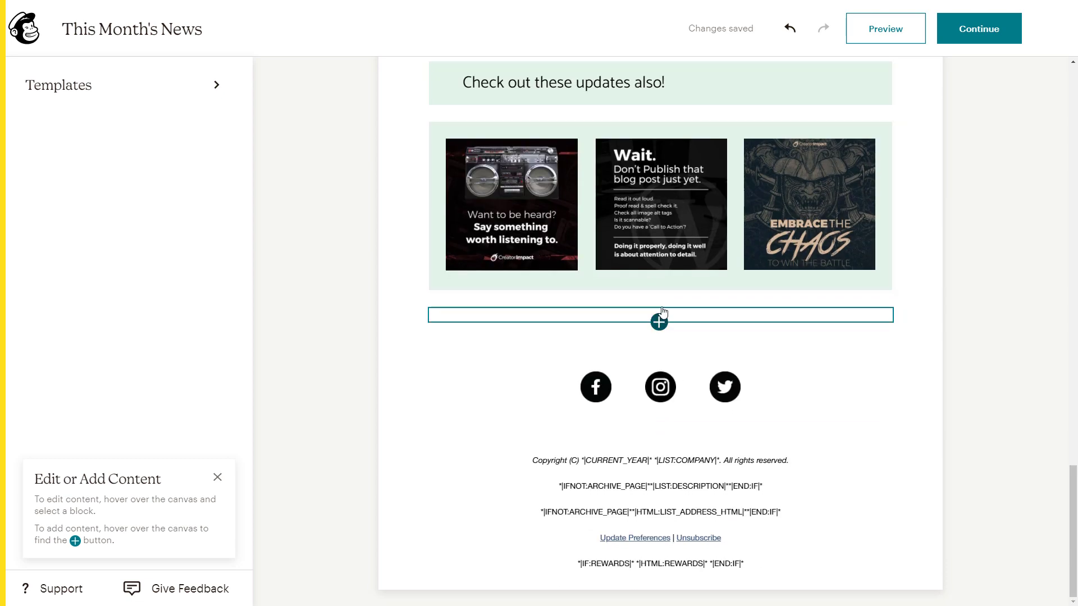
left_click(659, 291)
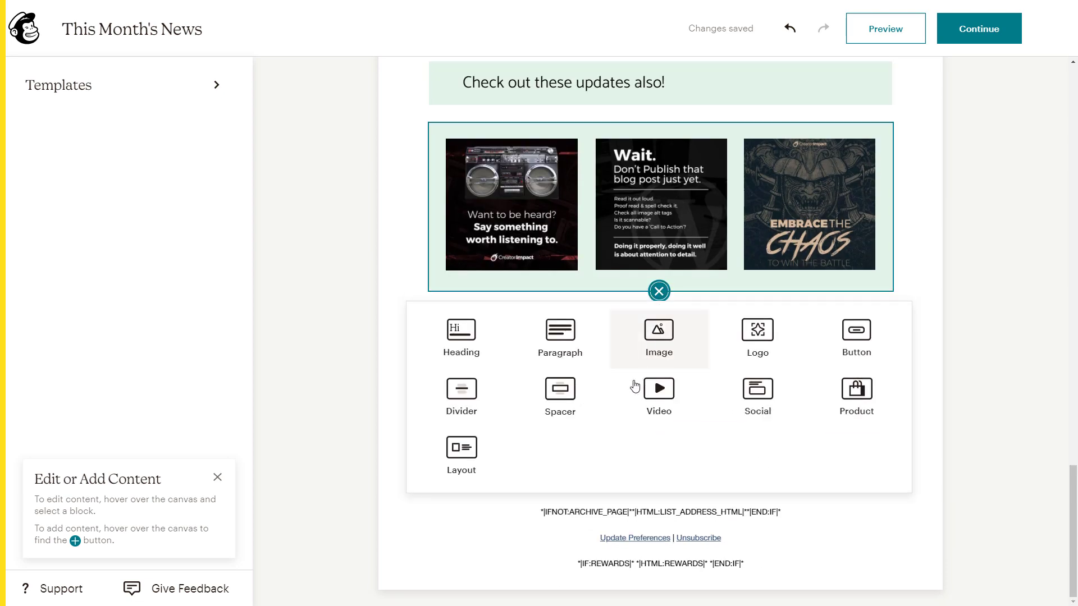
left_click(462, 450)
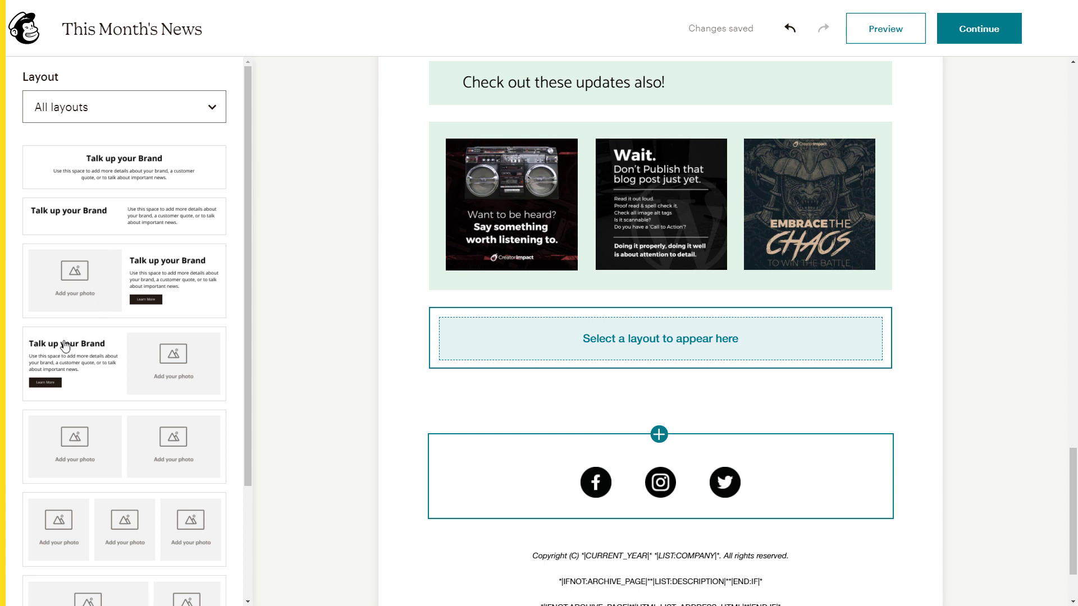
scroll(120, 393, "down", 3)
scroll(113, 337, "up", 3)
left_click(106, 112)
left_click(281, 102)
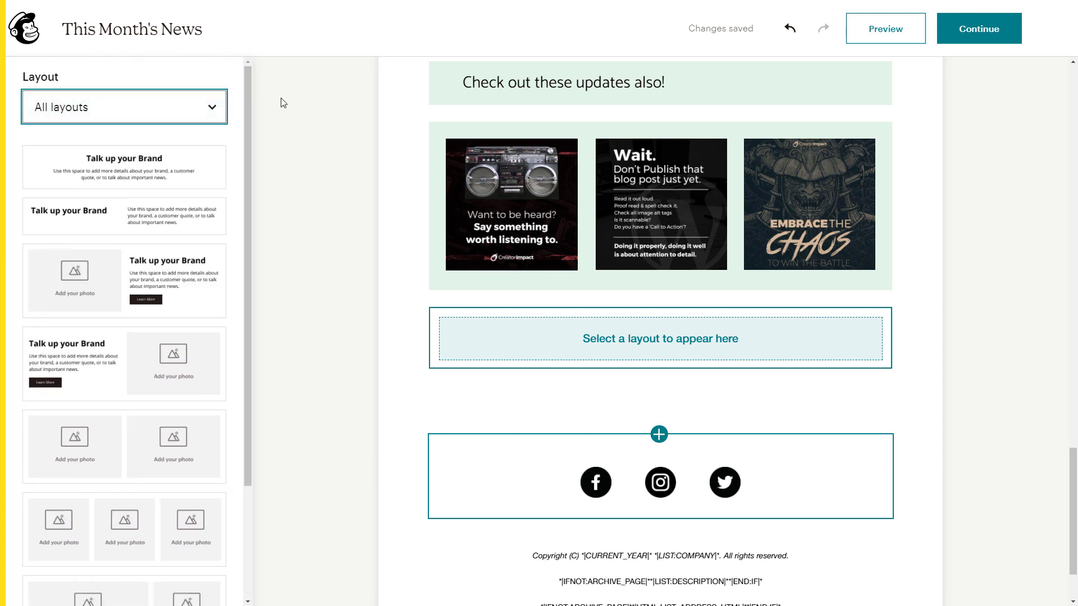
- Try a second social block above the existing social icons, and delete it
left_click(660, 340)
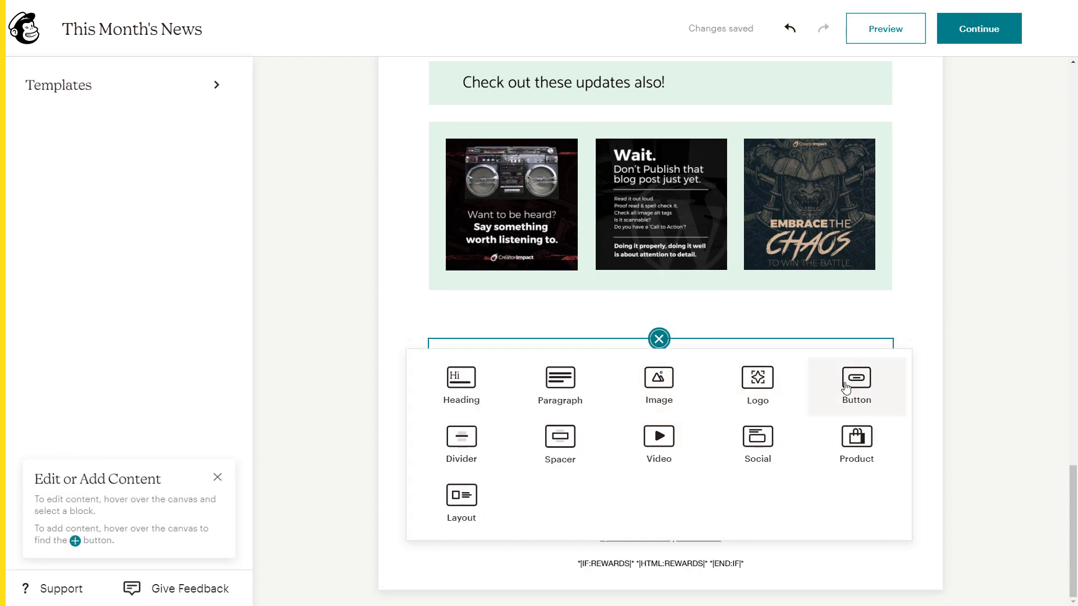
left_click(758, 443)
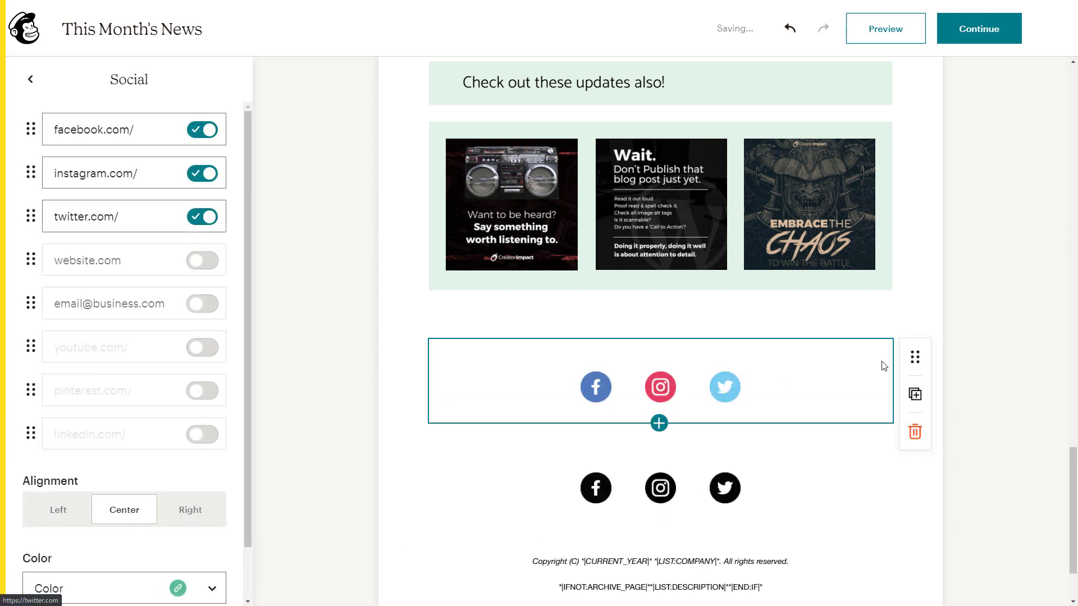
left_click(915, 431)
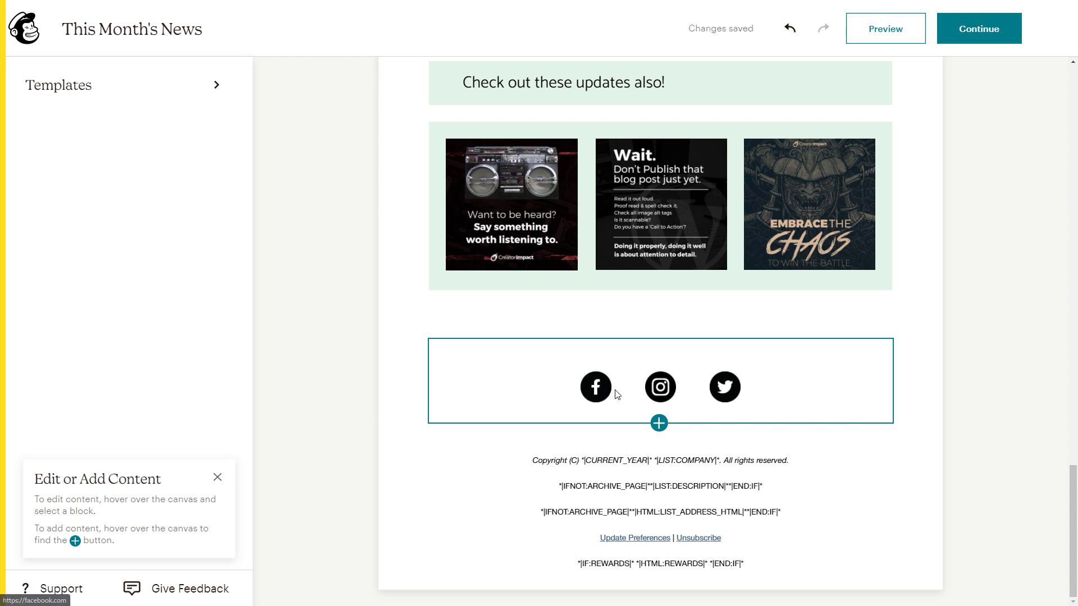
- Examine the Facebook, Instagram and Twitter link fields of the social icons, and try left alignment before restoring center
left_click(617, 396)
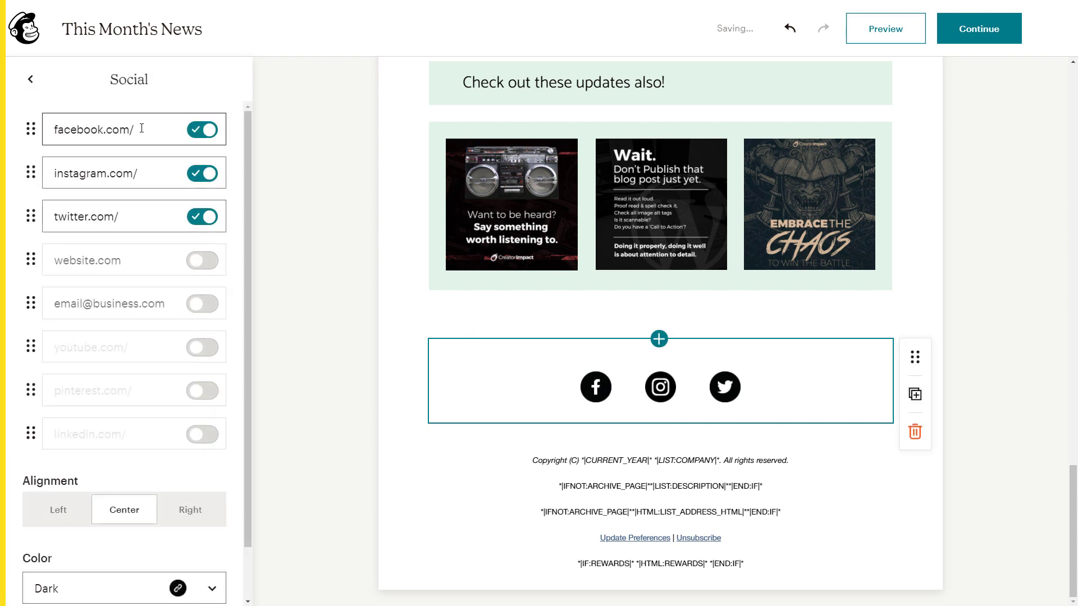
left_click(140, 174)
left_click(140, 217)
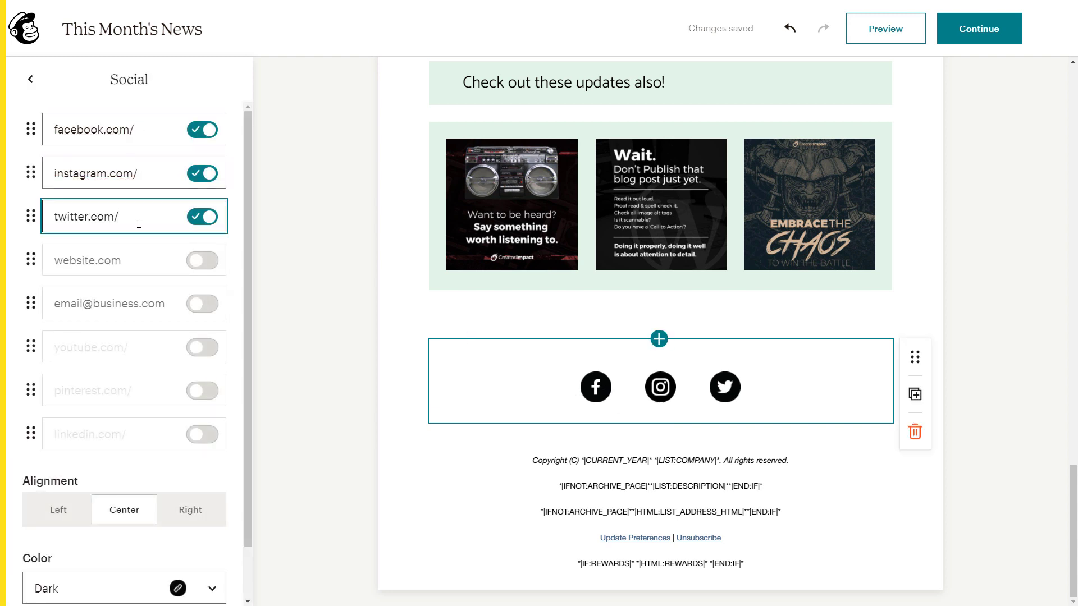
scroll(140, 224, "down", 1)
left_click(60, 455)
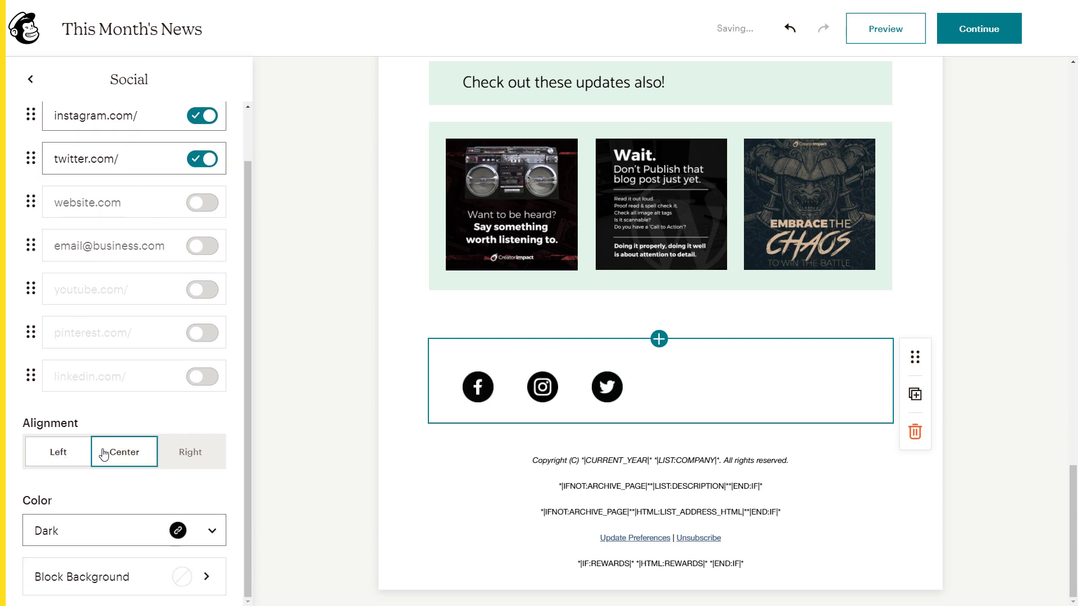
left_click(125, 452)
- Try the Color, Outlined and Light styles on the social icons, and set them back to Dark
left_click(211, 532)
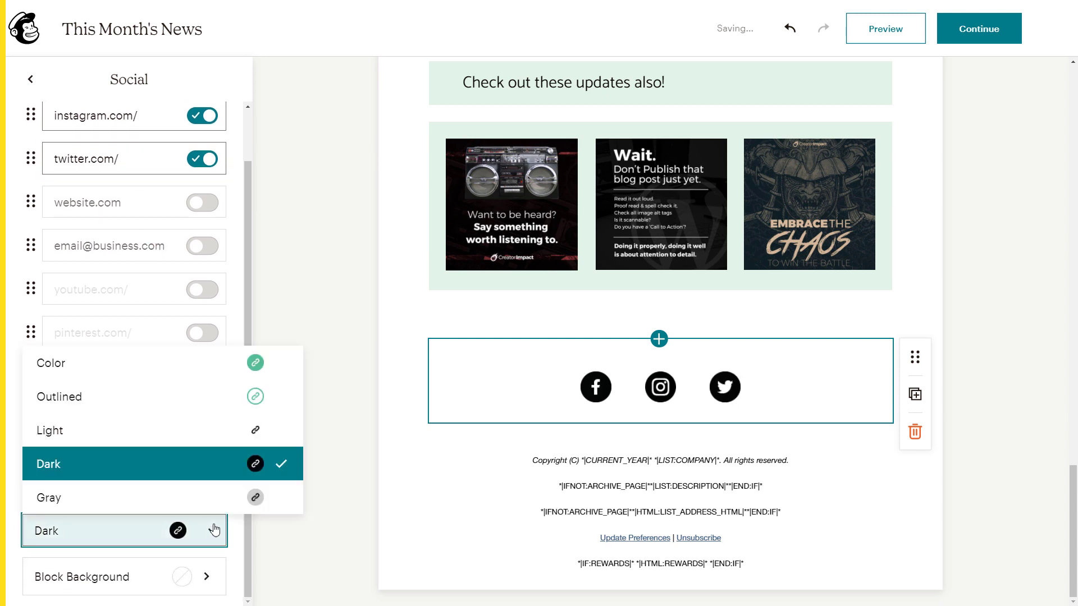
left_click(251, 362)
left_click(163, 398)
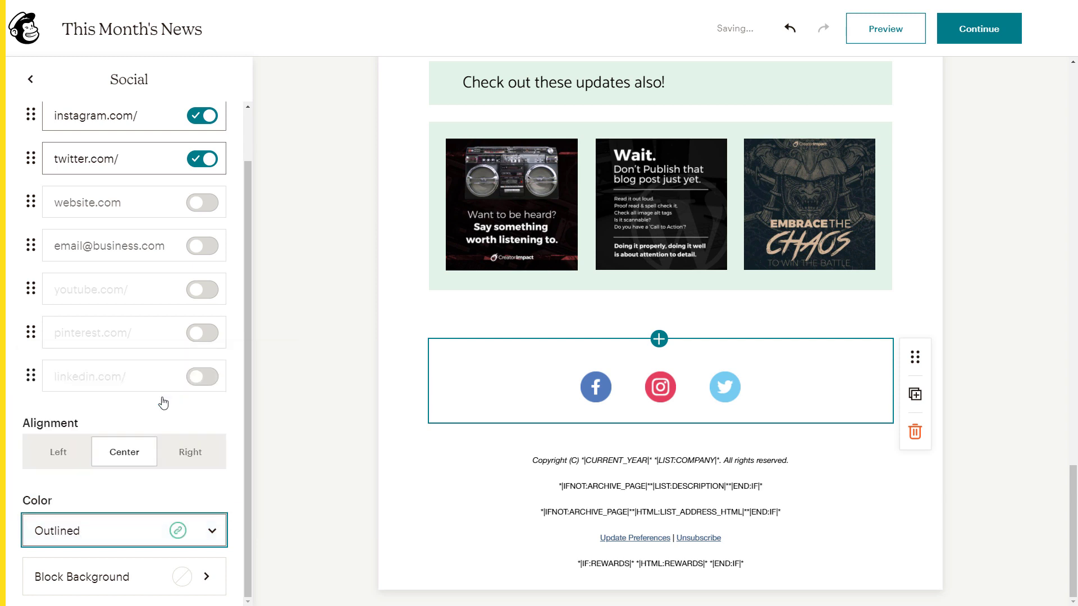
left_click(173, 533)
left_click(90, 430)
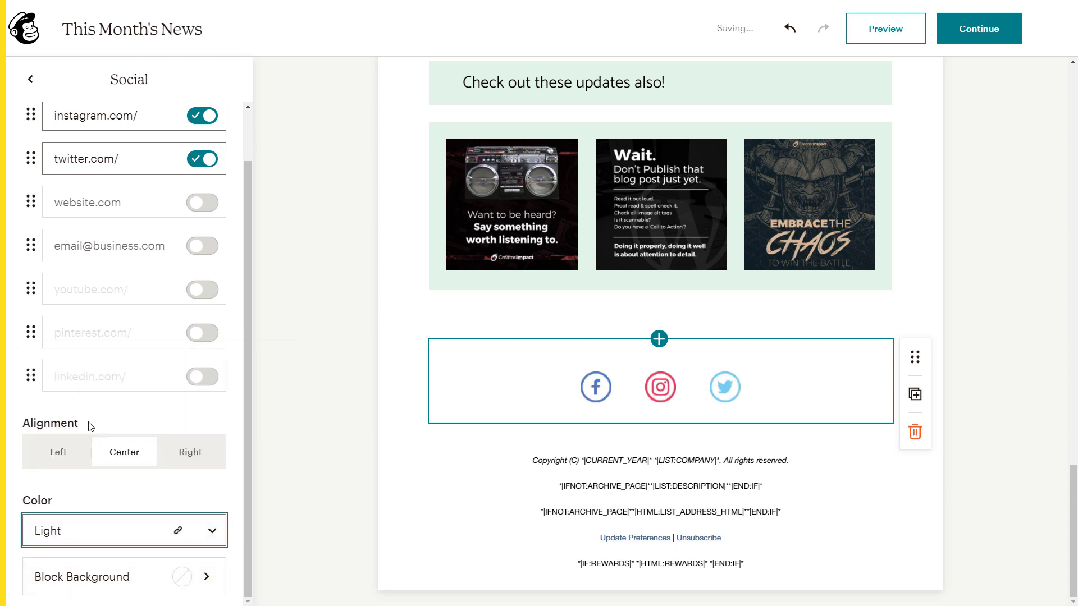
left_click(191, 538)
left_click(118, 461)
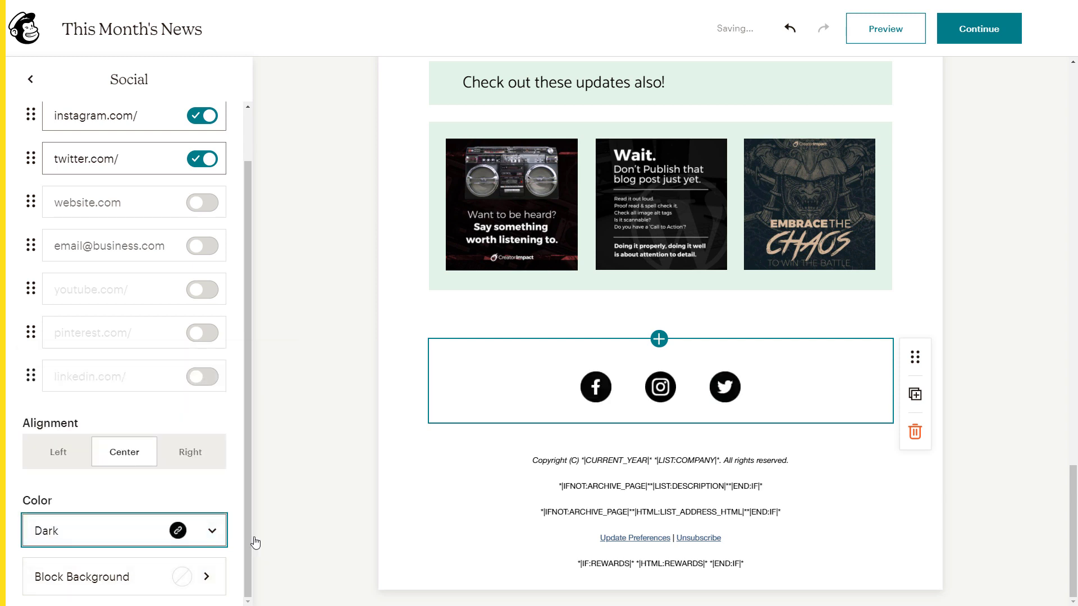
left_click(997, 295)
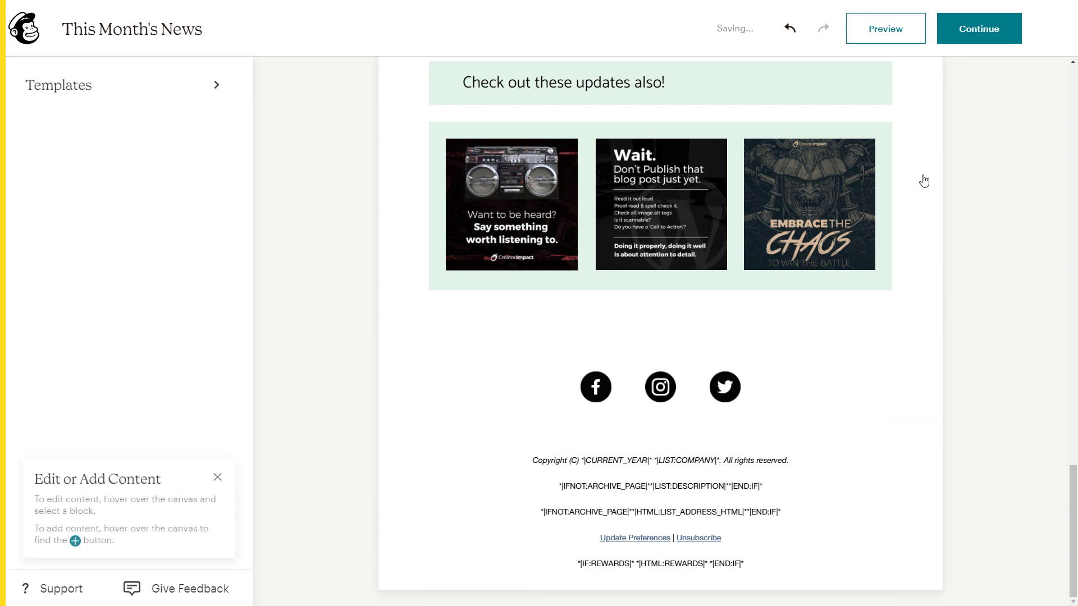
- Review the newsletter's sections from the opening greeting and banner image down to the three-photo gallery and social icons
scroll(498, 344, "up", 10)
scroll(497, 345, "up", 14)
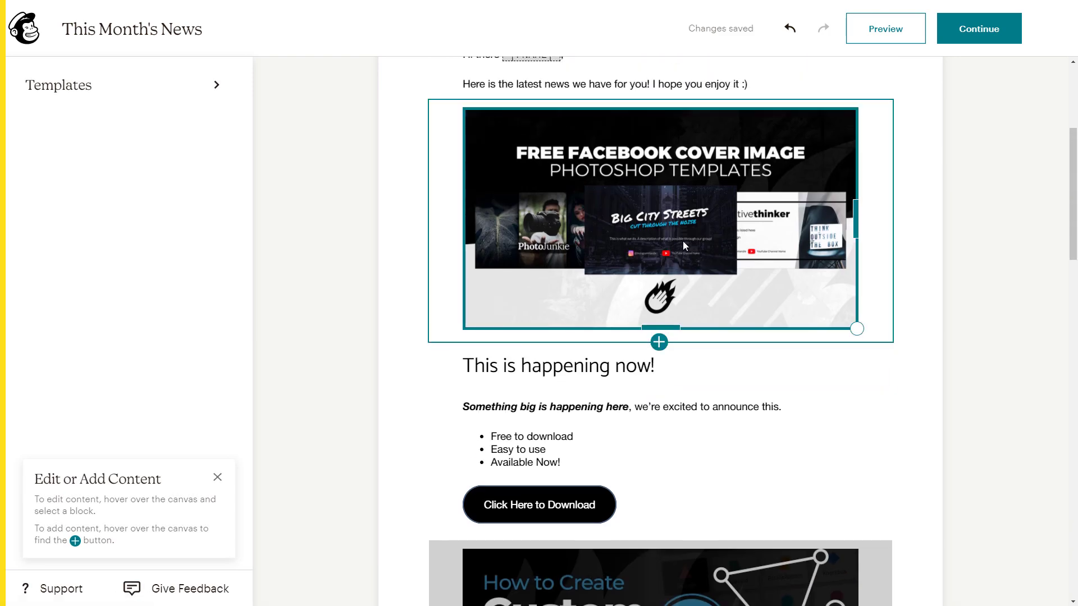
scroll(683, 243, "up", 5)
scroll(683, 245, "down", 6)
scroll(684, 245, "down", 20)
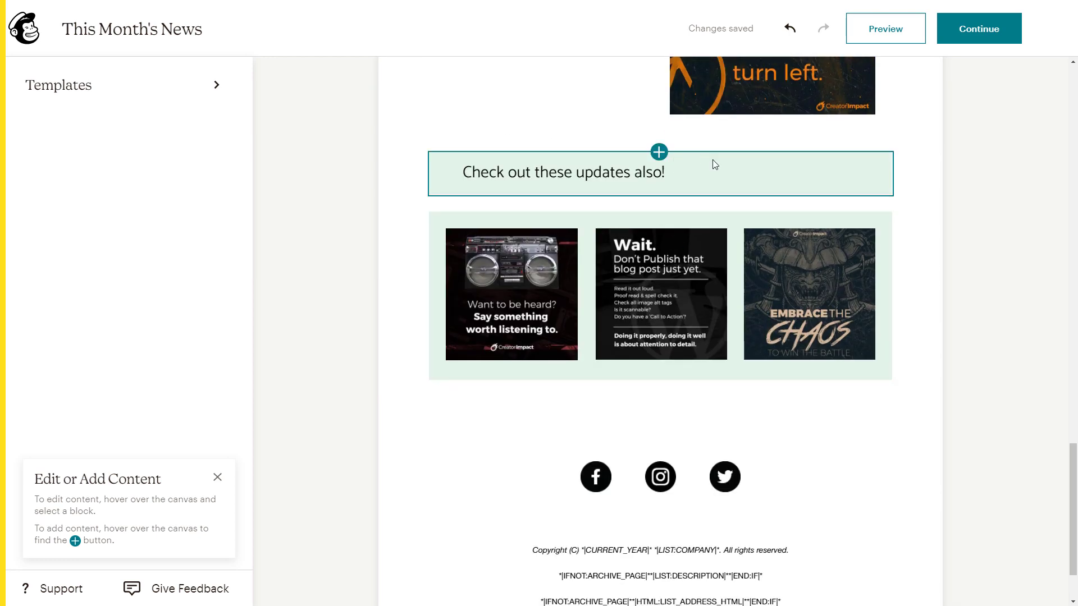
scroll(718, 203, "up", 4)
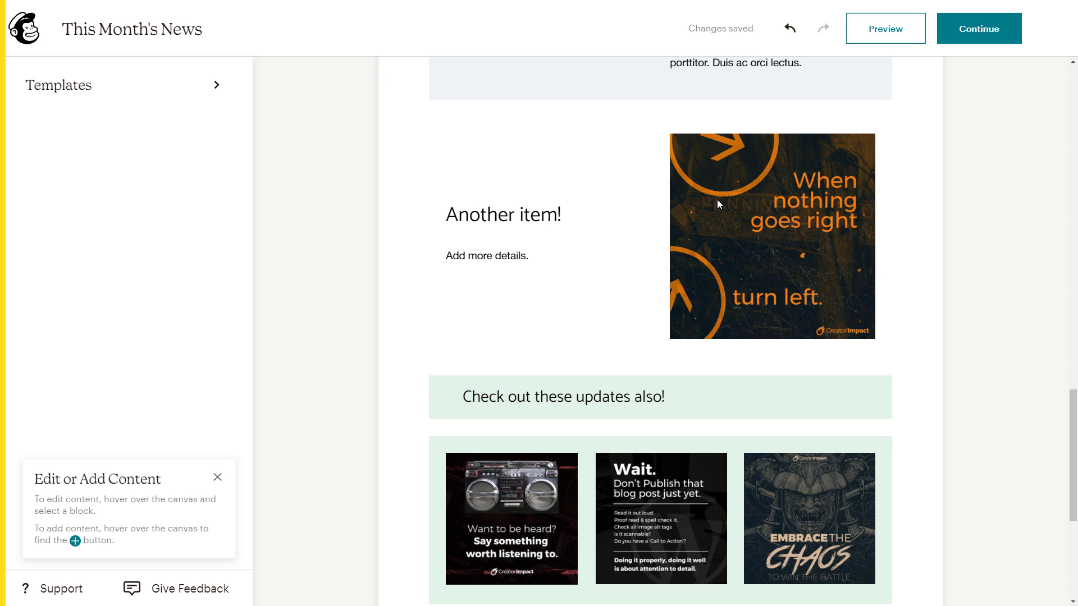
left_click(746, 251)
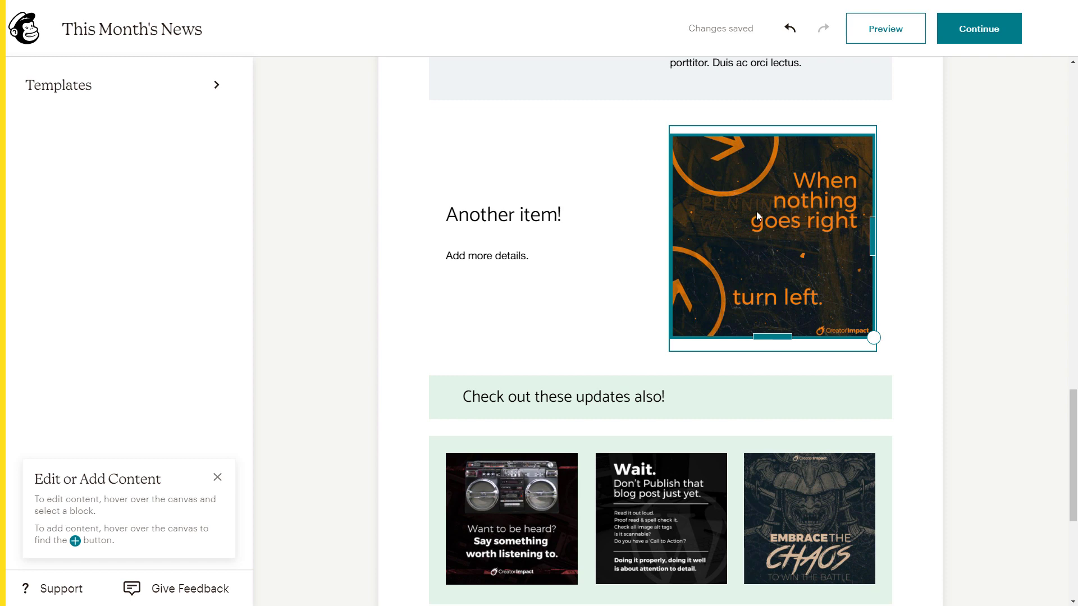
scroll(734, 259, "up", 6)
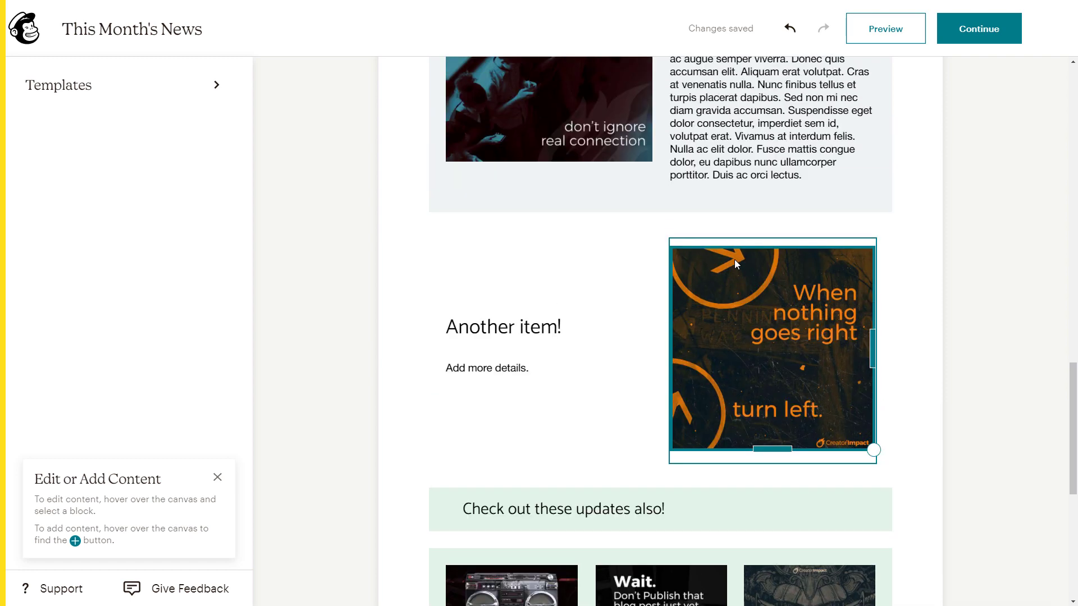
scroll(735, 259, "up", 5)
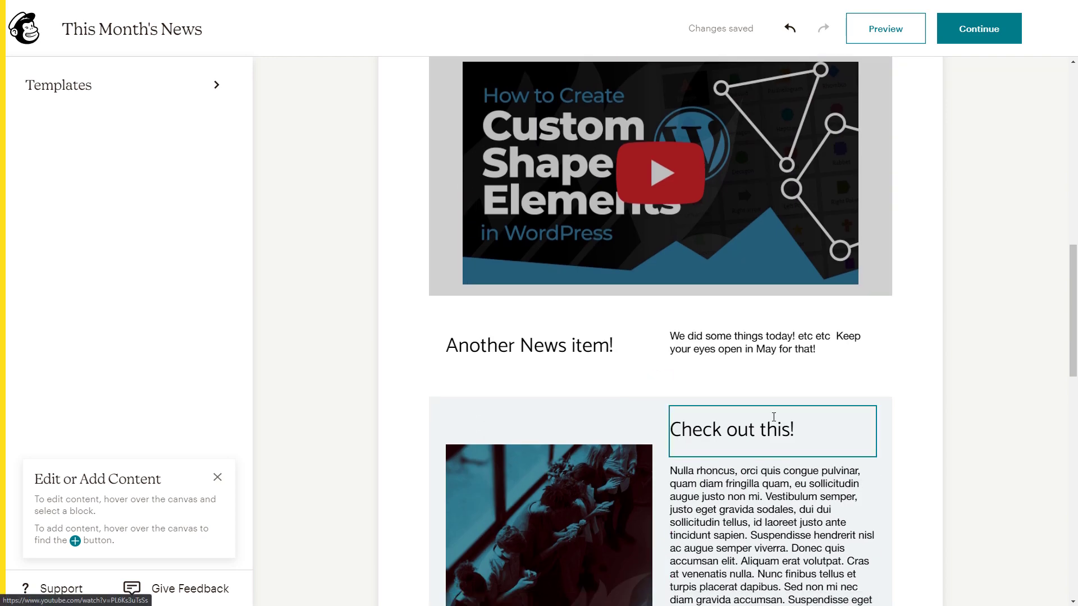
scroll(777, 392, "down", 9)
- Replace the image beside "Another item!" by uploading ID-for-URL.gif from the MC folder, with the file filter set to All Files
left_click(780, 336)
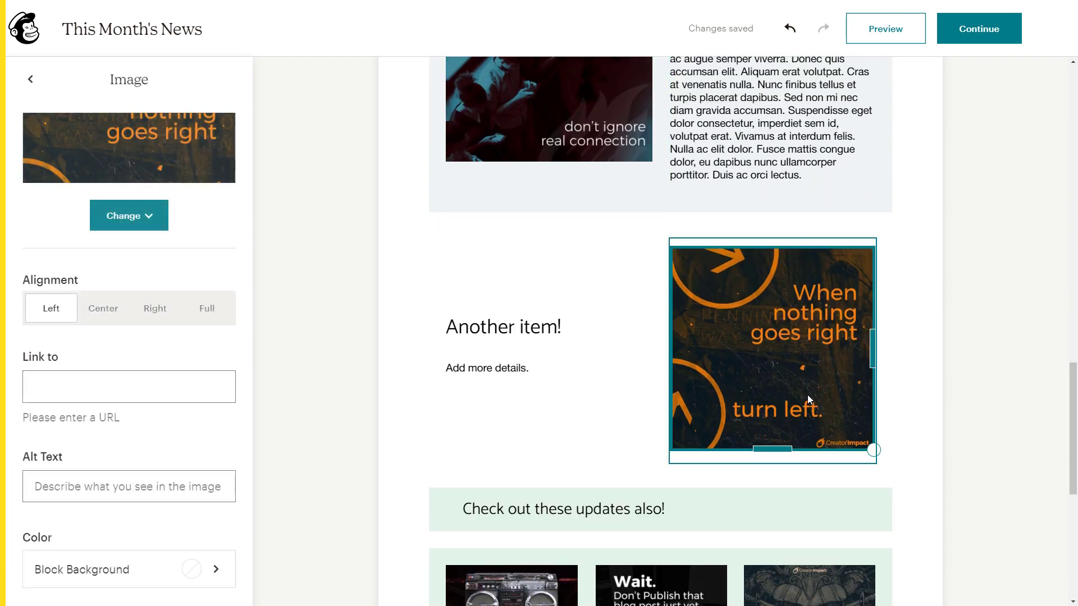
left_click(151, 216)
left_click(156, 255)
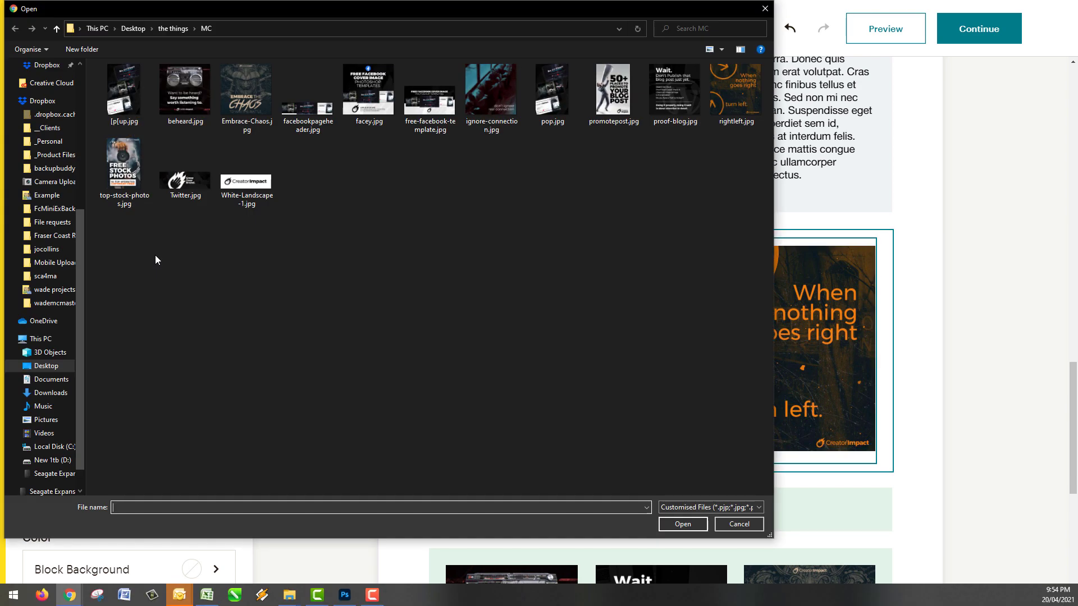
left_click(703, 508)
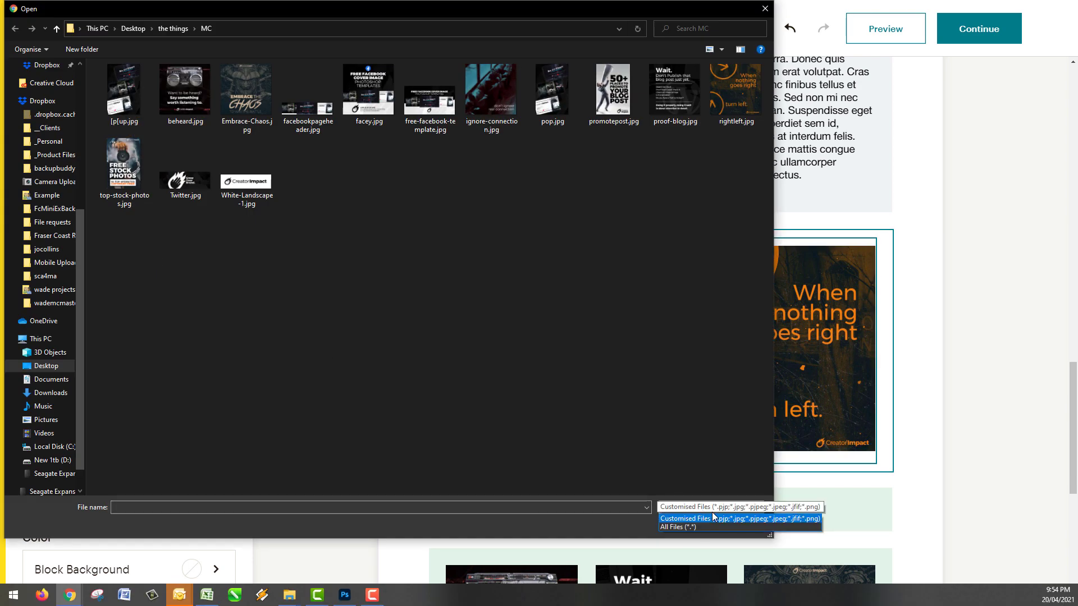
left_click(672, 527)
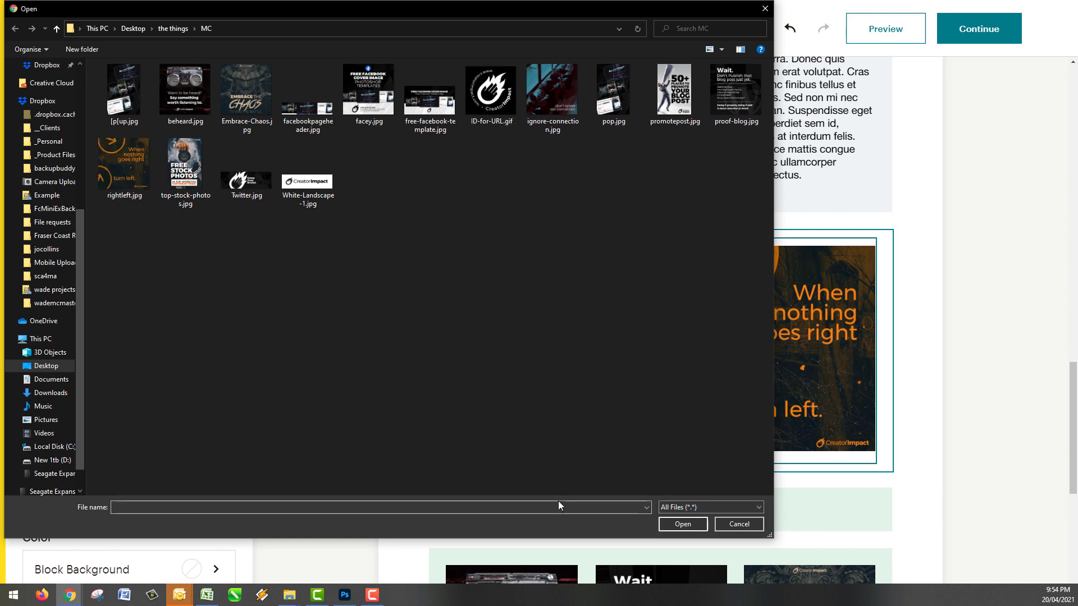
left_click(480, 119)
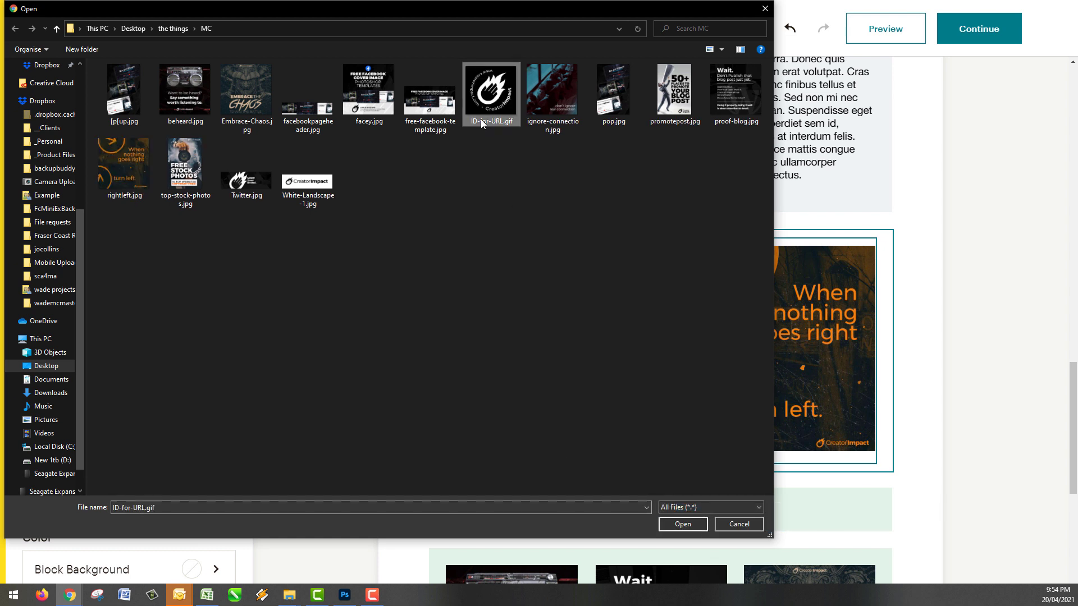
left_click(693, 525)
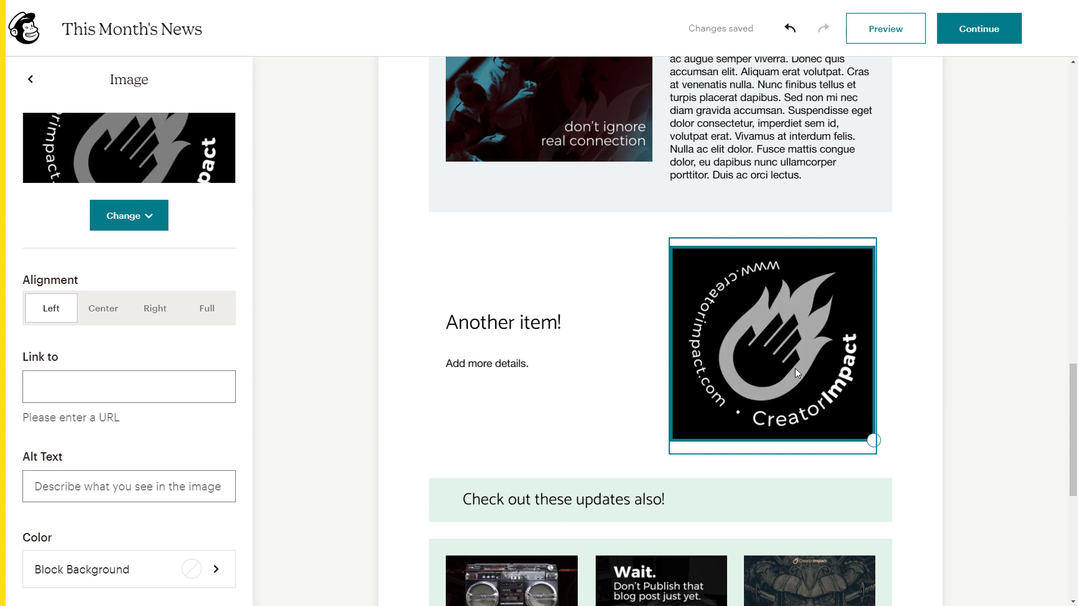
- Review the newsletter with the new image in place, leaving the image settings and dismissing the Edit or Add Content tip
scroll(795, 387, "up", 2)
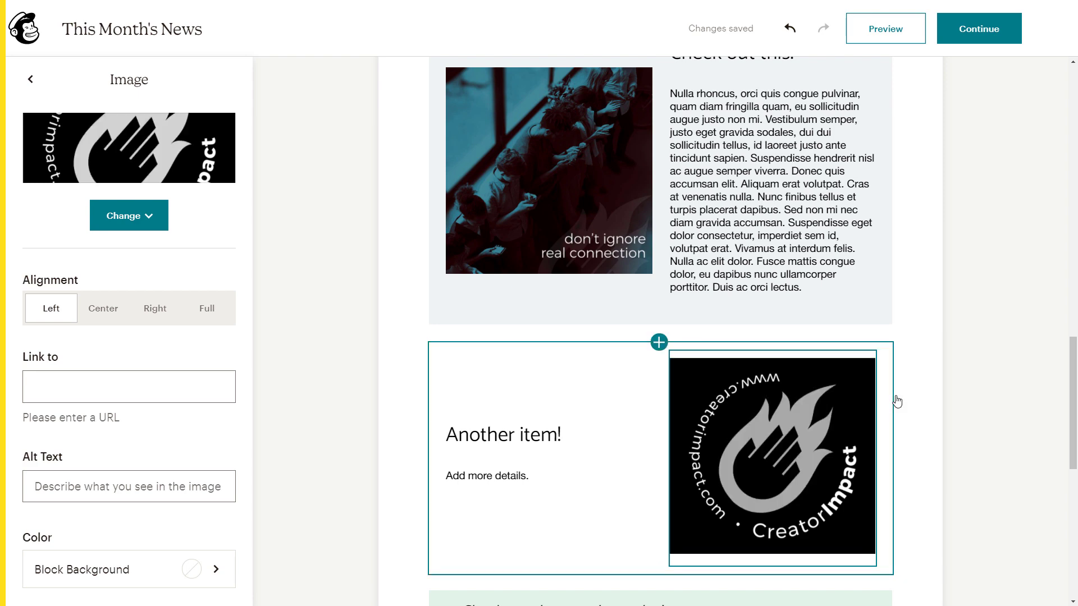
scroll(956, 445, "up", 14)
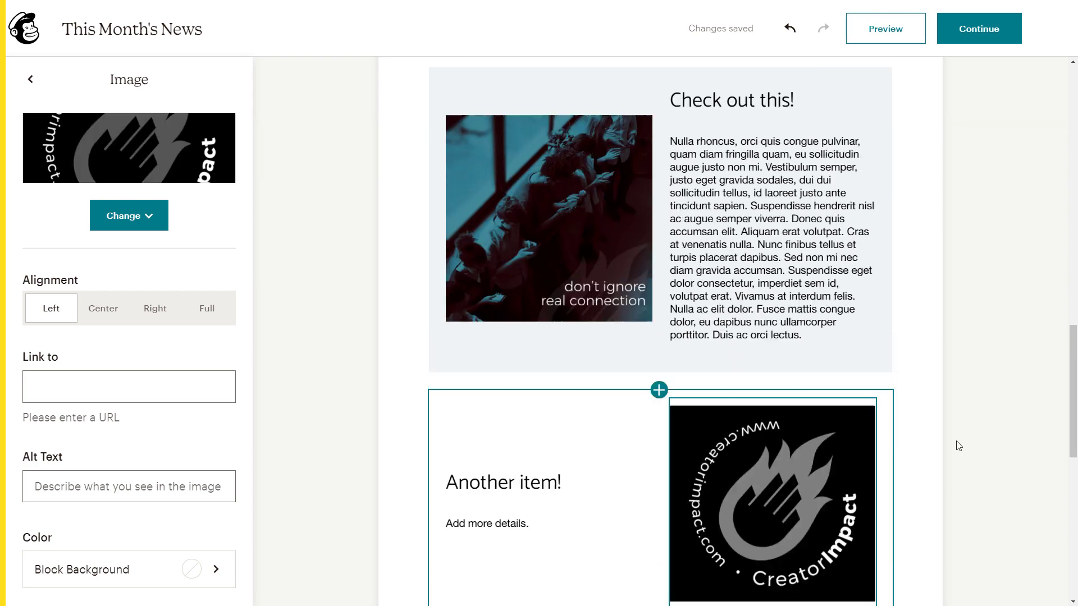
scroll(959, 445, "down", 20)
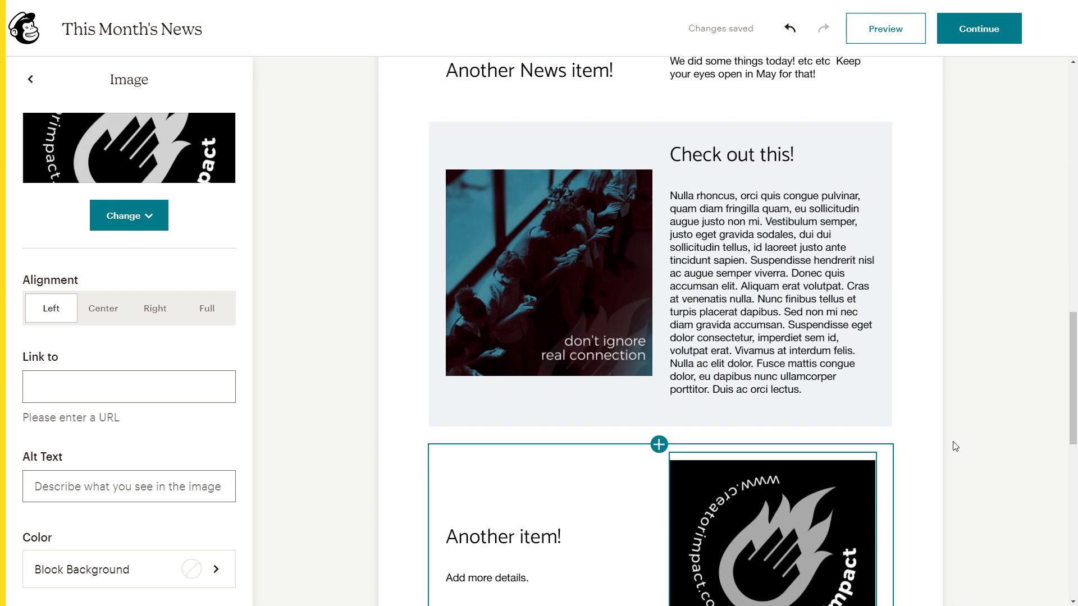
scroll(896, 490, "up", 4)
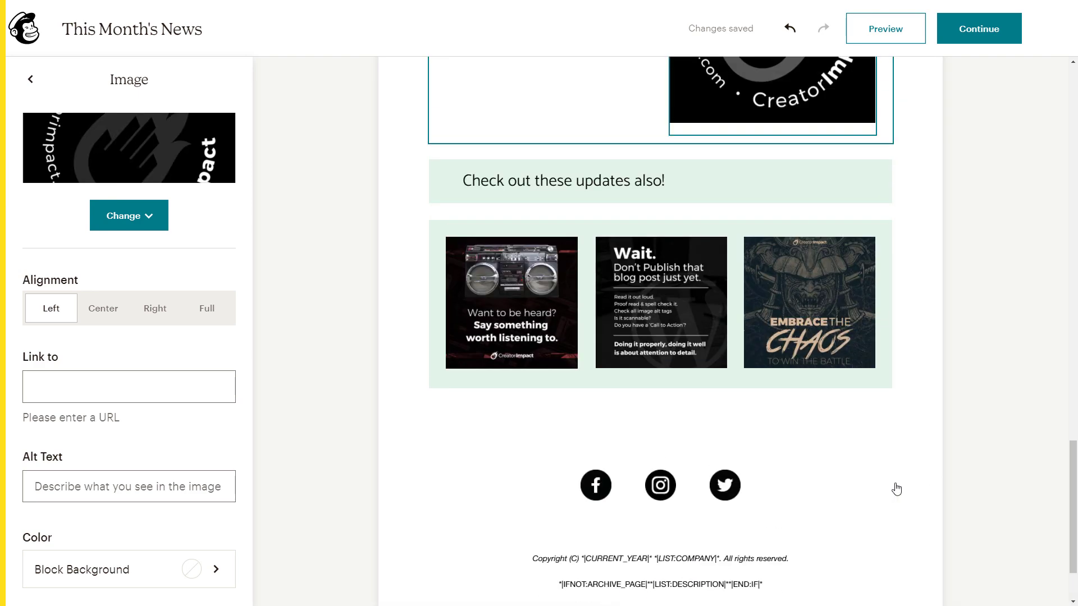
scroll(921, 365, "up", 15)
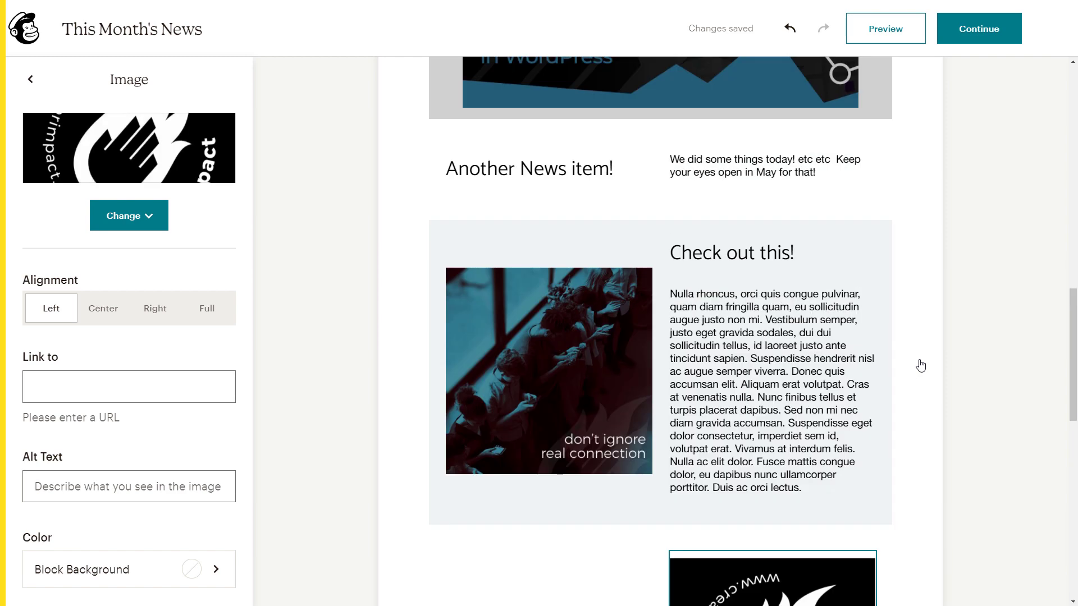
left_click(309, 343)
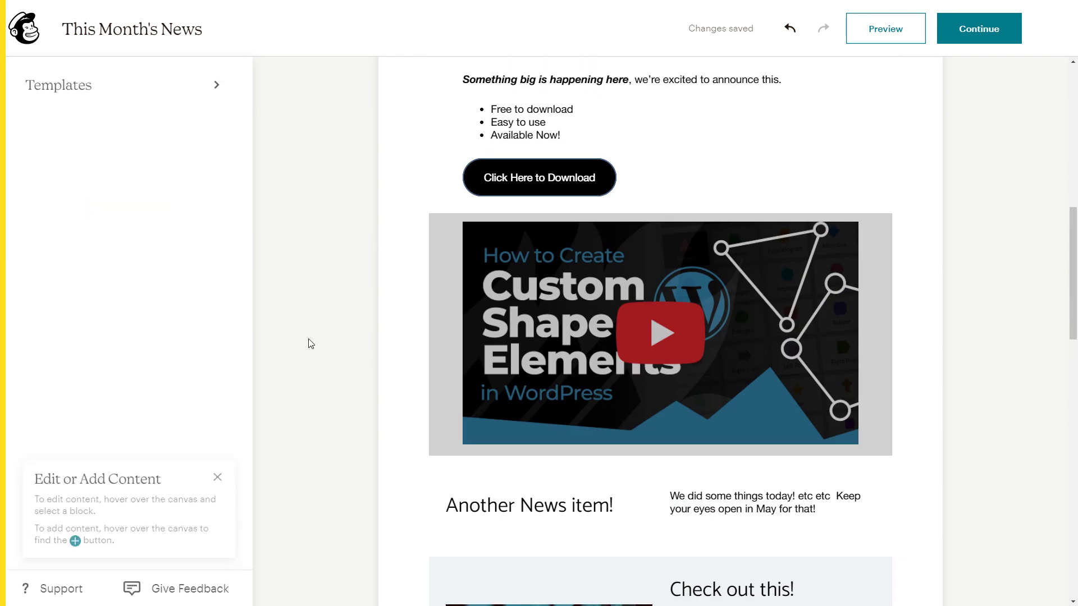
left_click(218, 479)
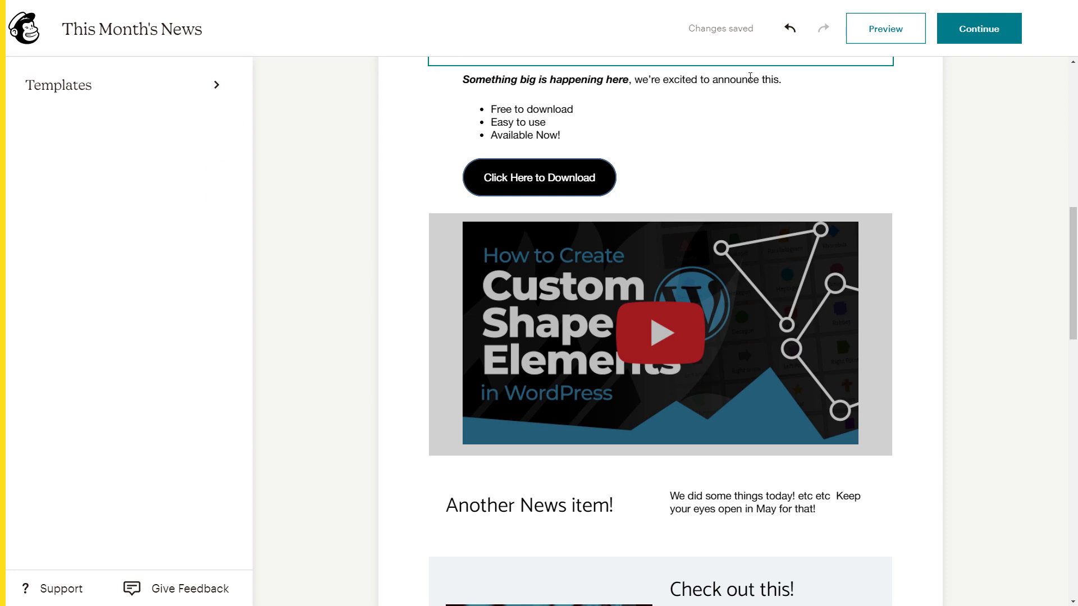
scroll(419, 438, "down", 8)
scroll(423, 456, "down", 4)
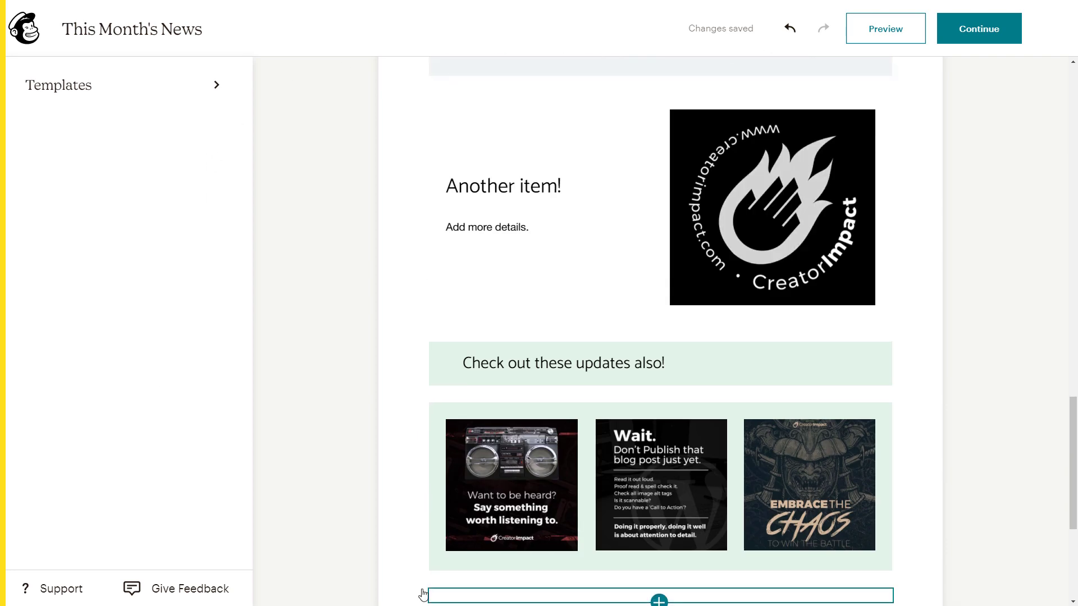
scroll(421, 590, "up", 15)
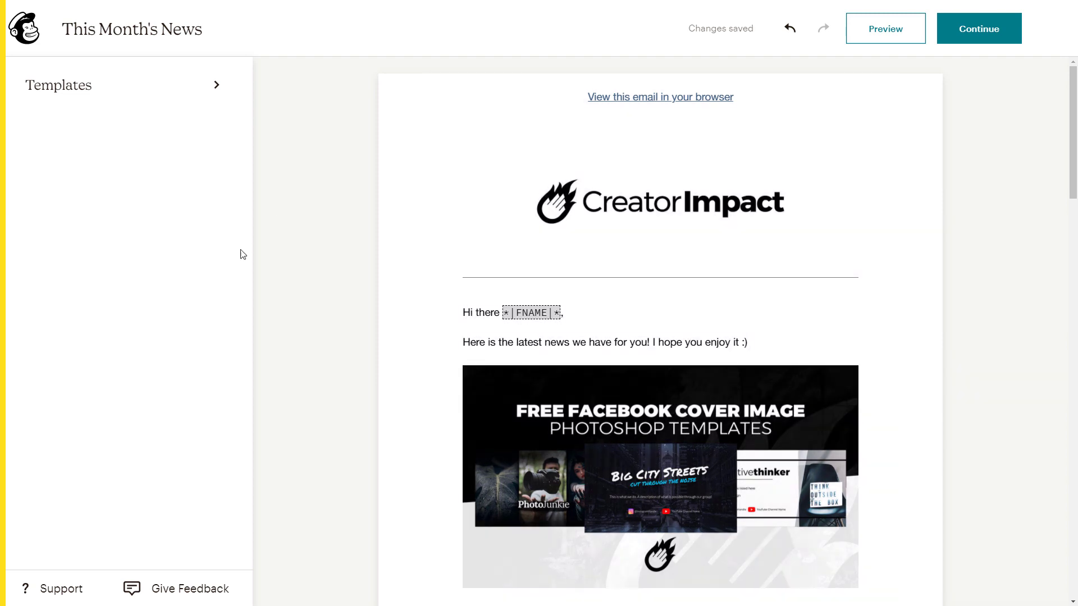
- Browse the prebuilt and saved email templates, and return to the newsletter design without applying one
left_click(214, 84)
scroll(183, 210, "down", 10)
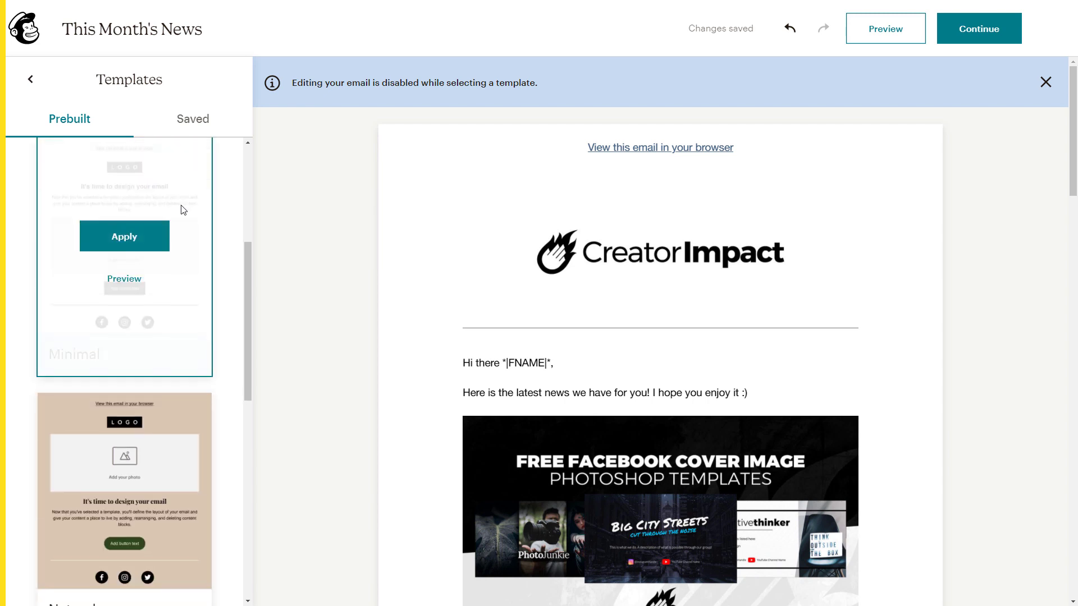
scroll(185, 214, "up", 8)
scroll(198, 255, "up", 2)
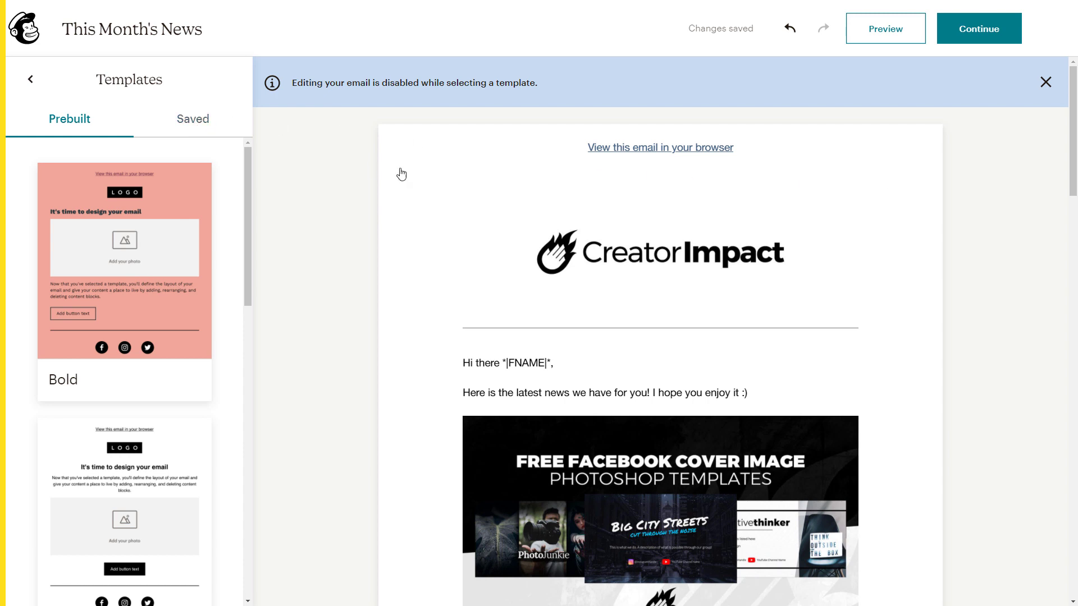
left_click(195, 125)
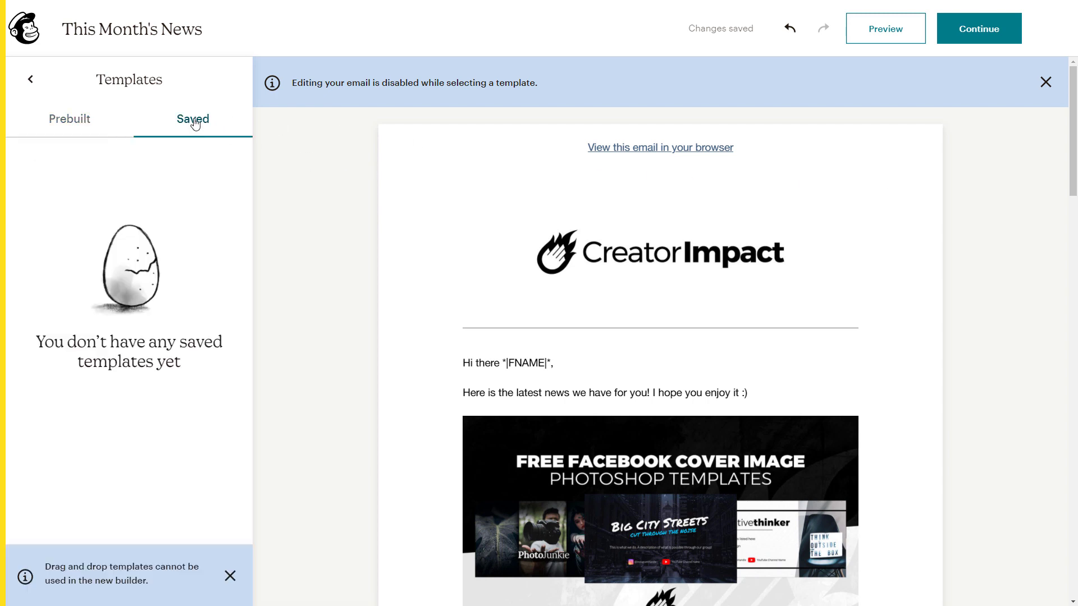
left_click(77, 131)
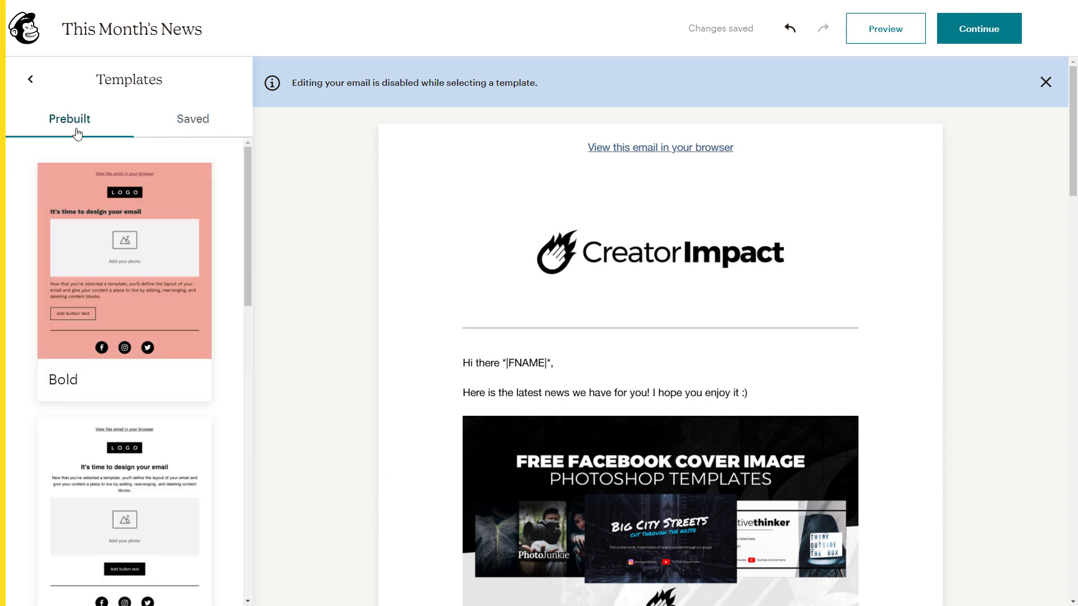
scroll(173, 401, "down", 10)
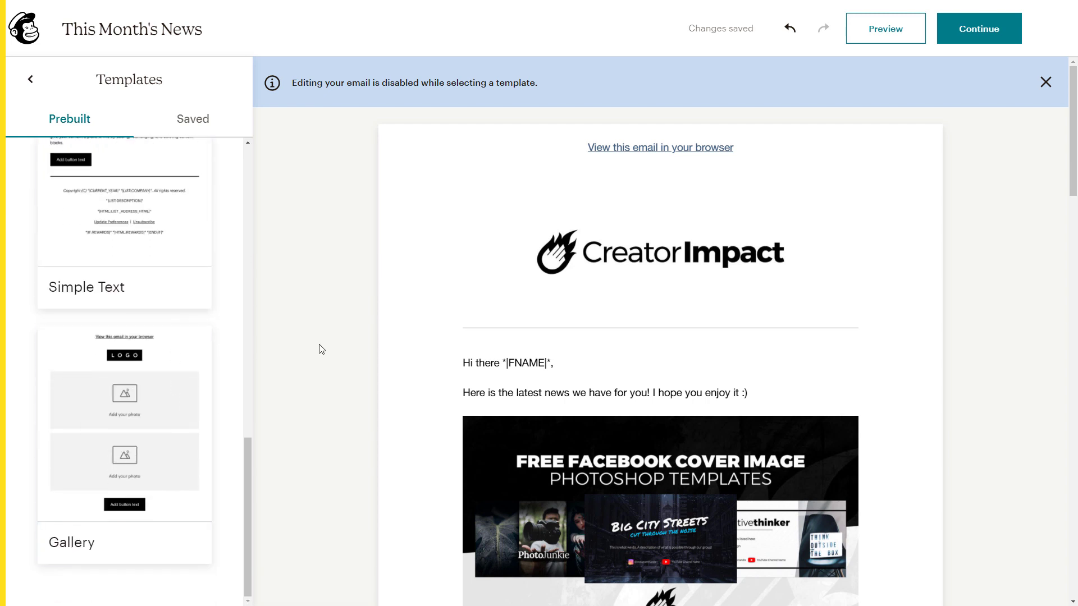
left_click(402, 236)
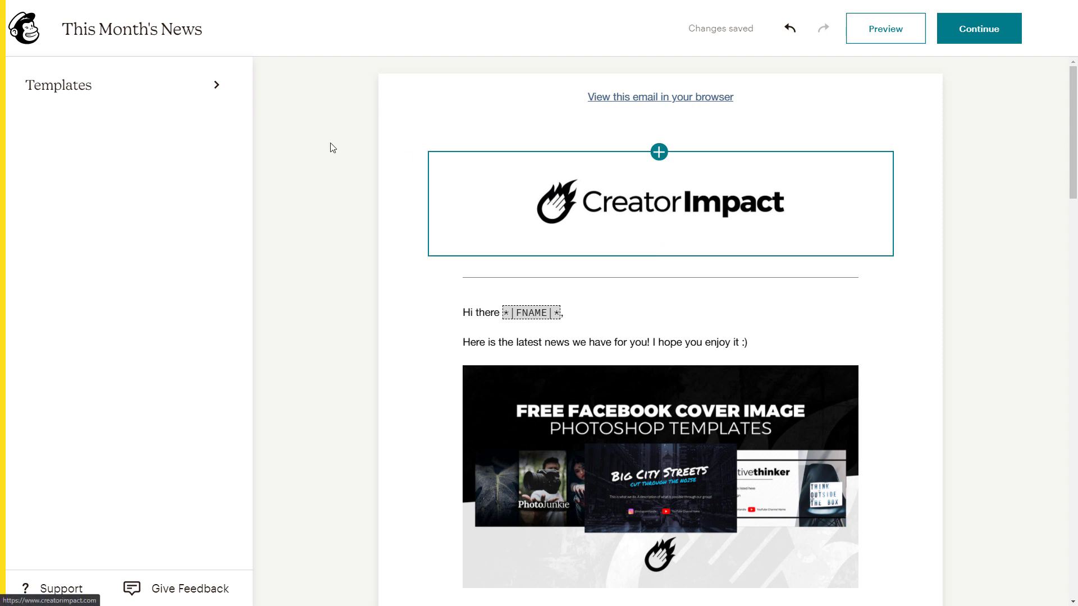
- Continue from the design to the campaign overview, check its recipients, sender, subject and content, and leave the draft to finish later
left_click(974, 36)
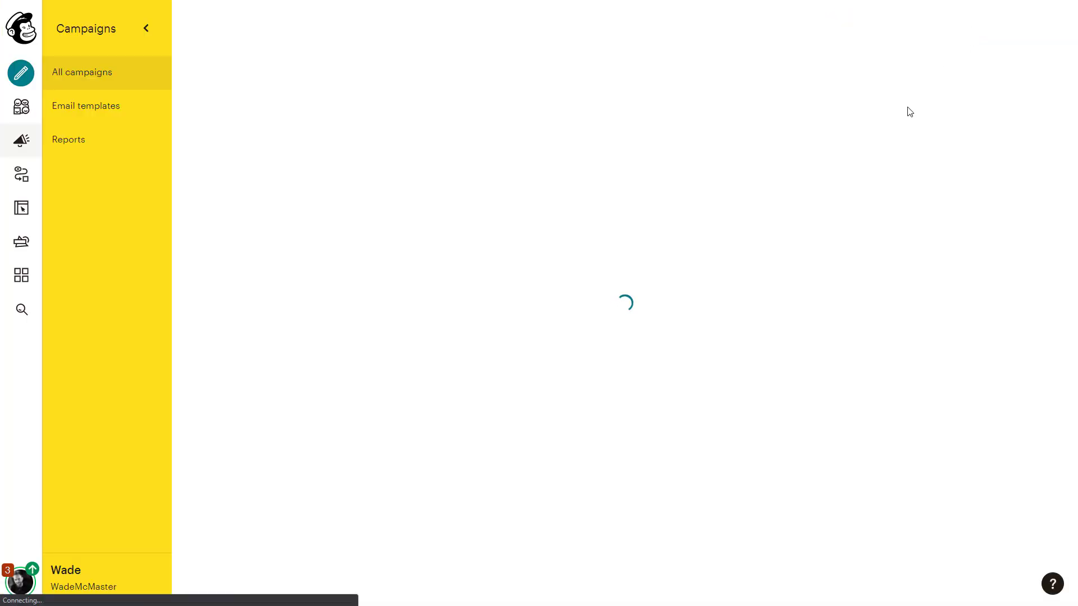
scroll(408, 338, "down", 5)
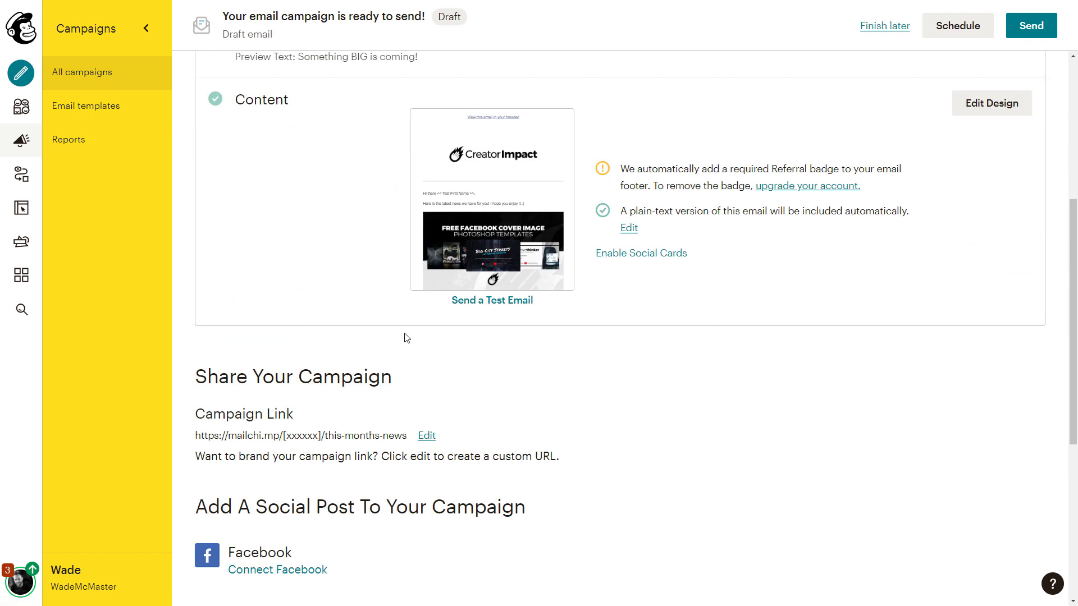
scroll(407, 338, "down", 1)
scroll(421, 321, "up", 6)
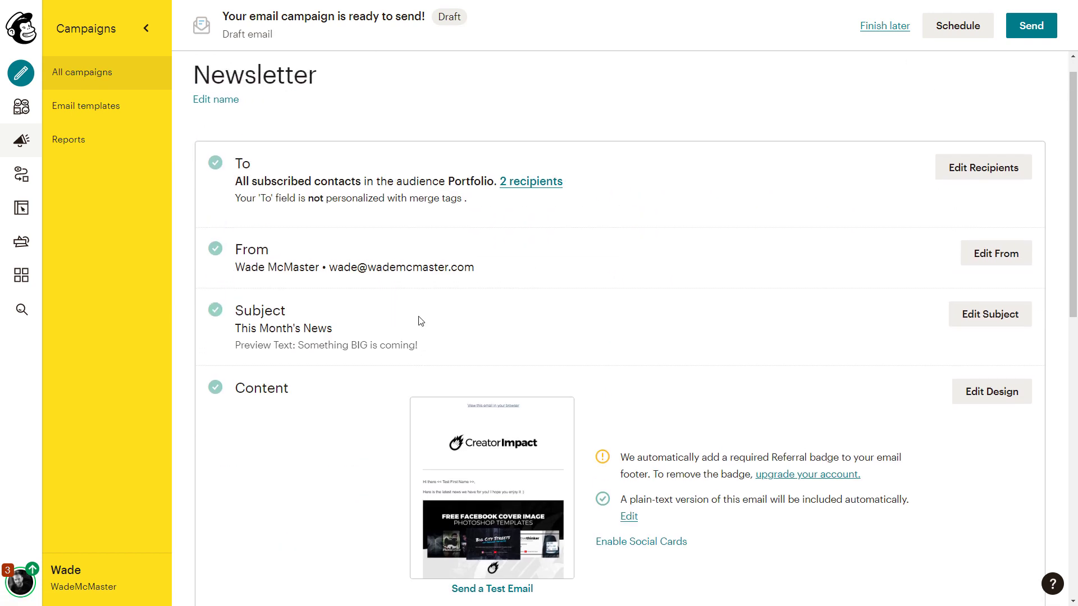
left_click(884, 27)
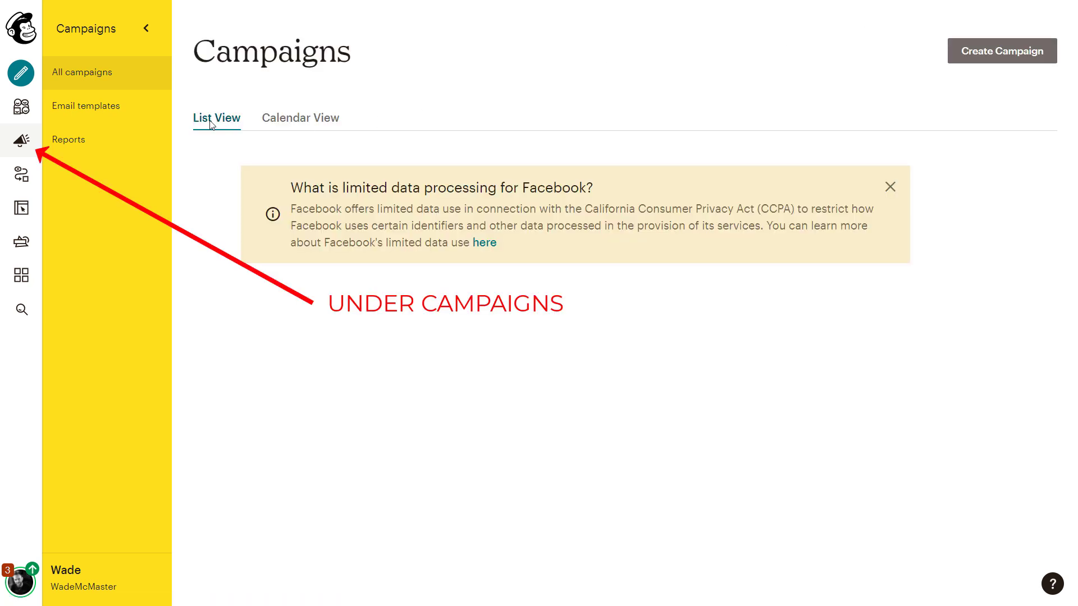
- Create a new email template named "Test template" from the prebuilt beige Mailchimp template below Bold
left_click(76, 112)
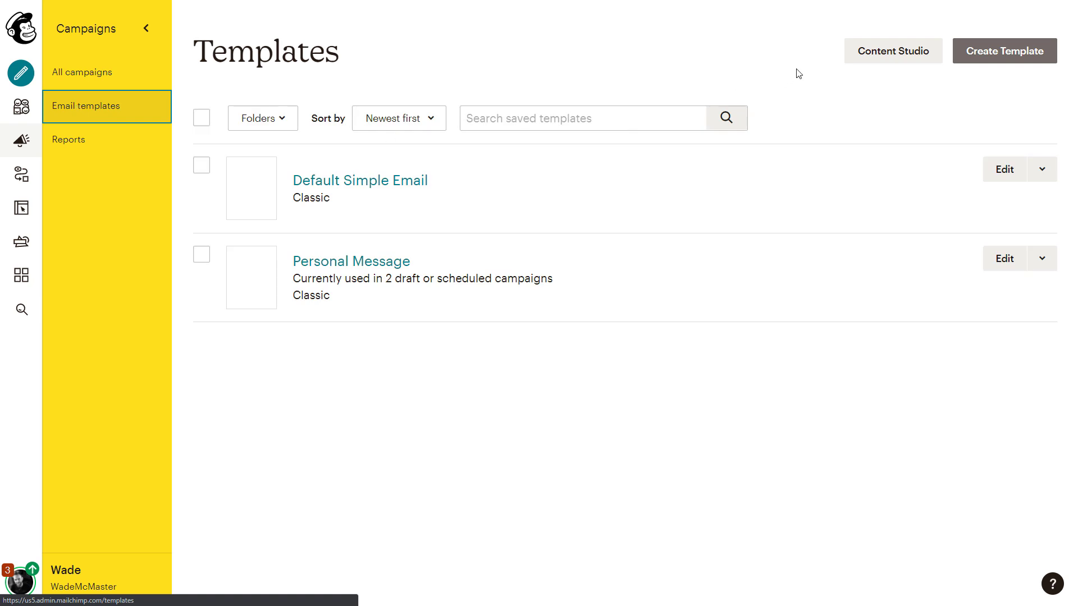
left_click(1032, 66)
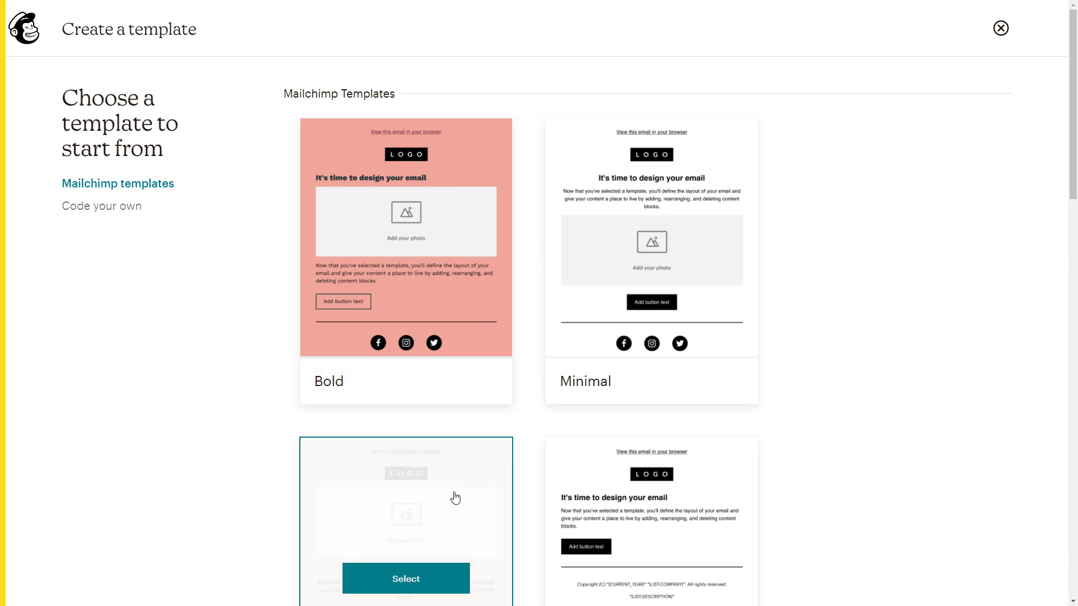
left_click(431, 577)
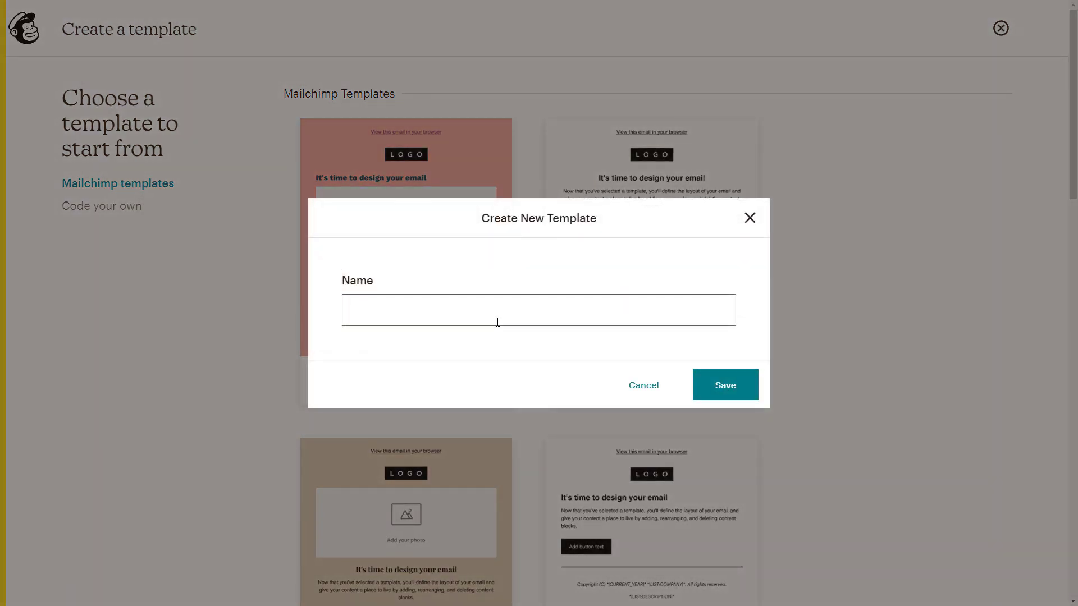
left_click(498, 322)
type("Tes")
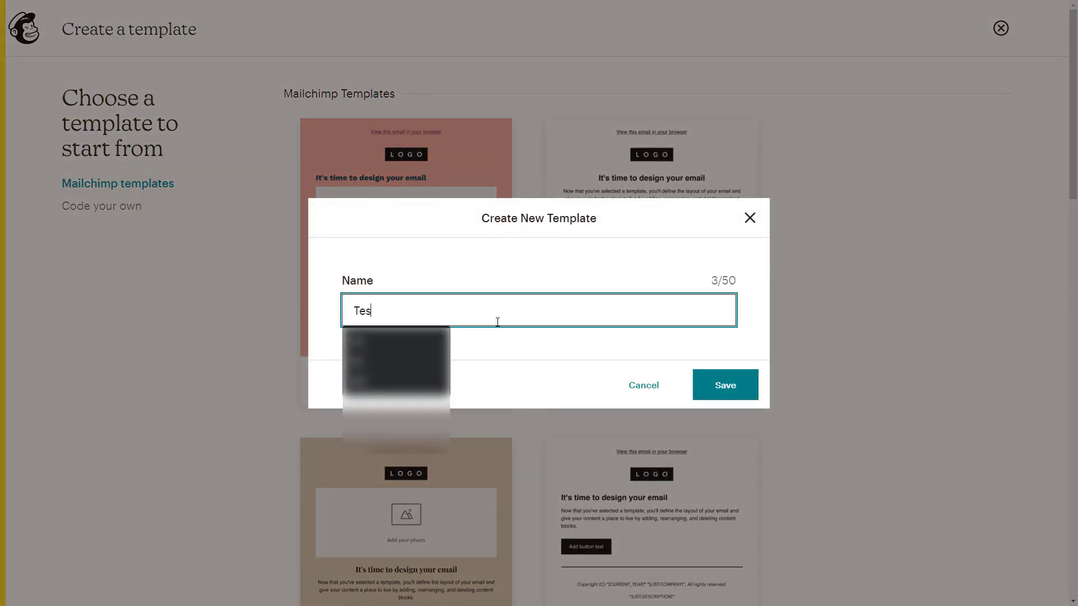
type("t template")
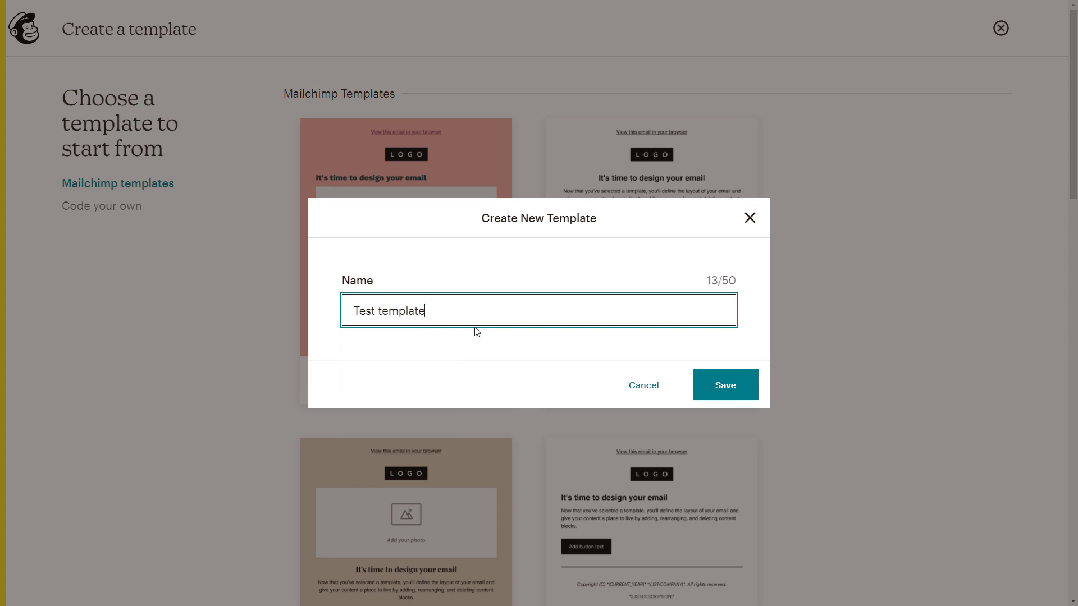
left_click(727, 379)
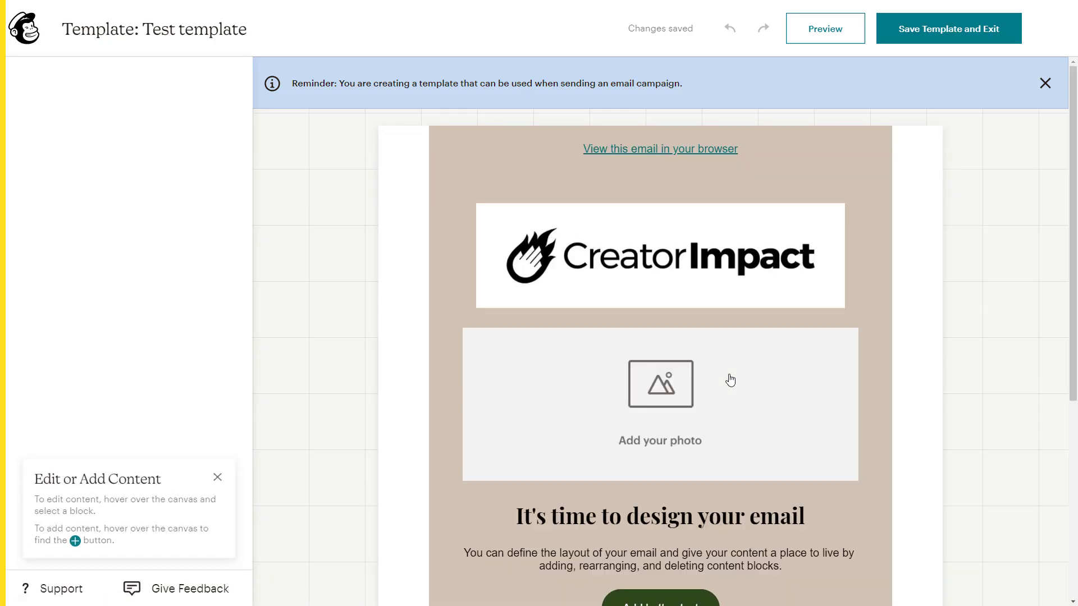
scroll(730, 380, "down", 5)
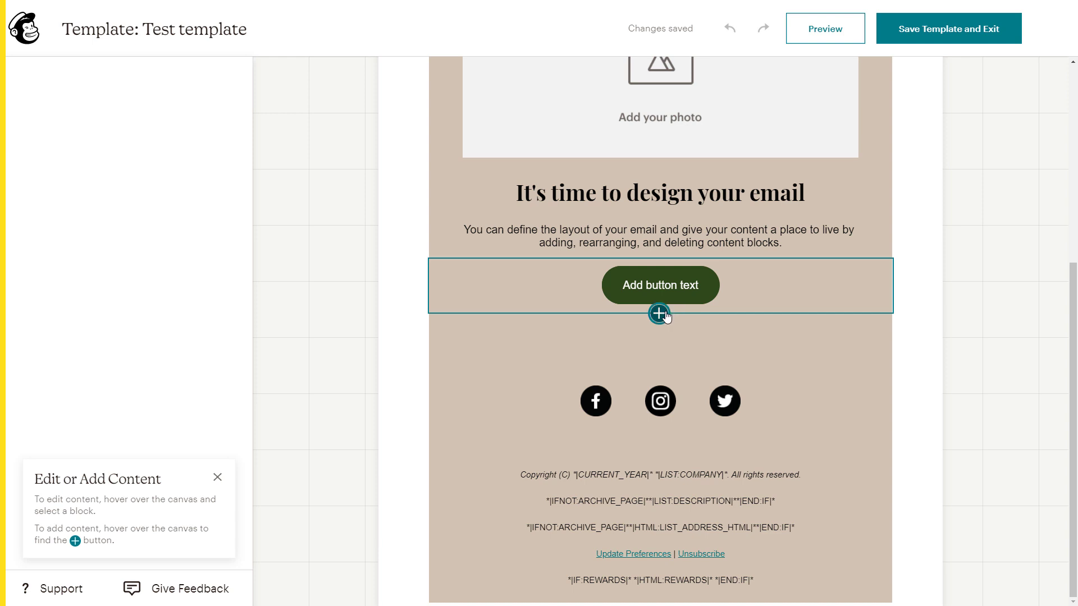
left_click(660, 313)
left_click(923, 405)
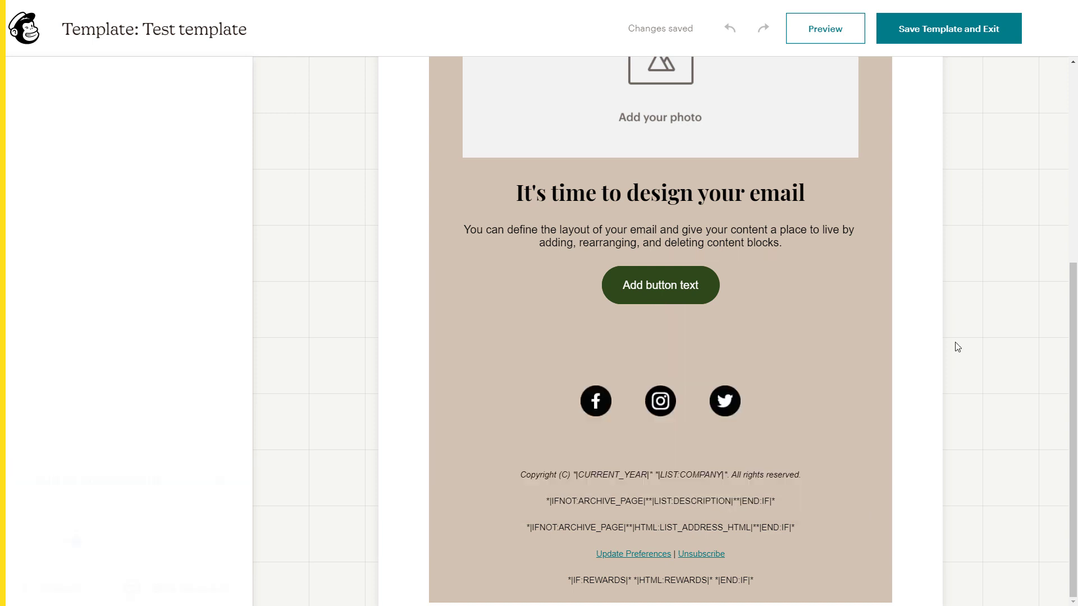
scroll(414, 428, "up", 5)
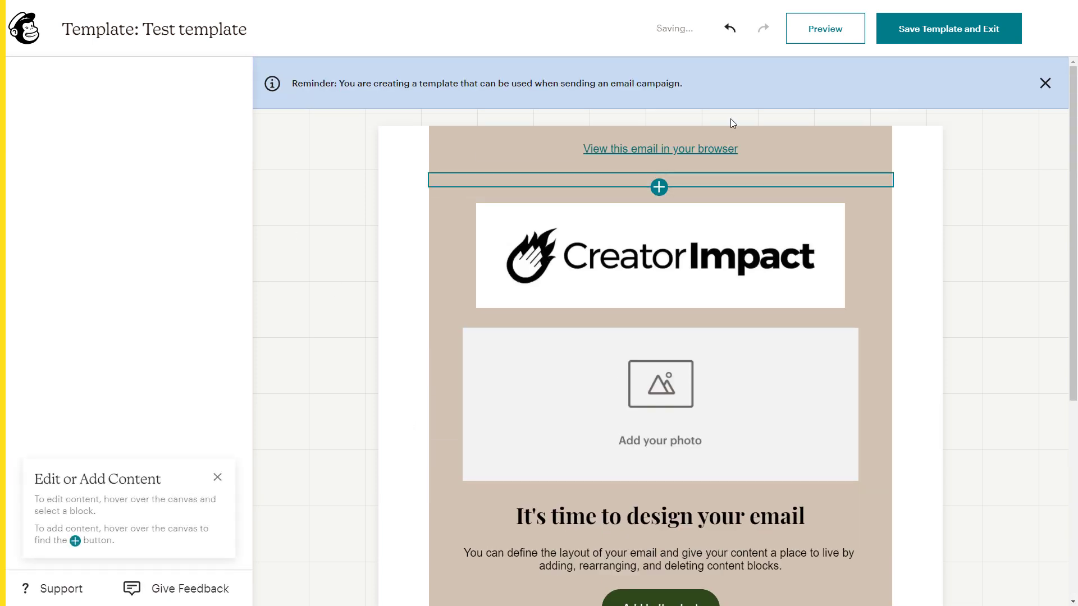
- Set the template's canvas background color to white
left_click(426, 306)
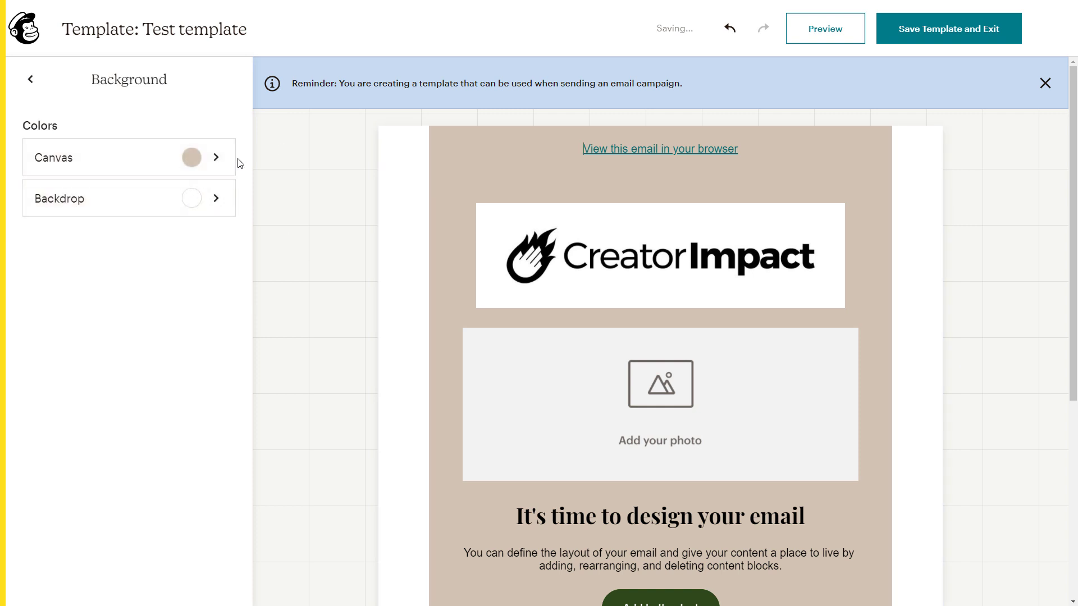
left_click(219, 168)
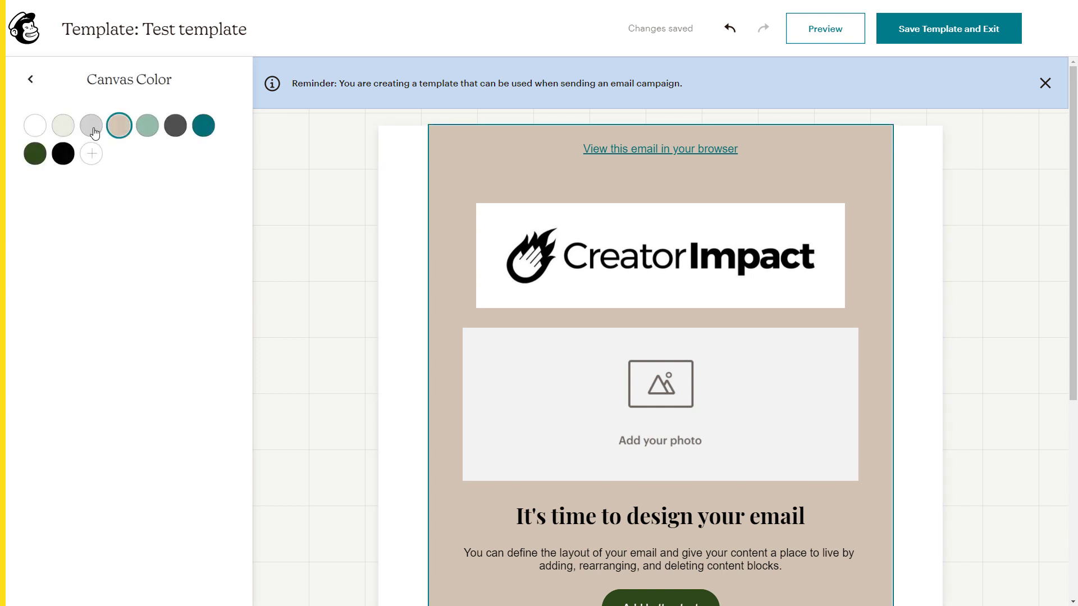
left_click(46, 131)
left_click(387, 204)
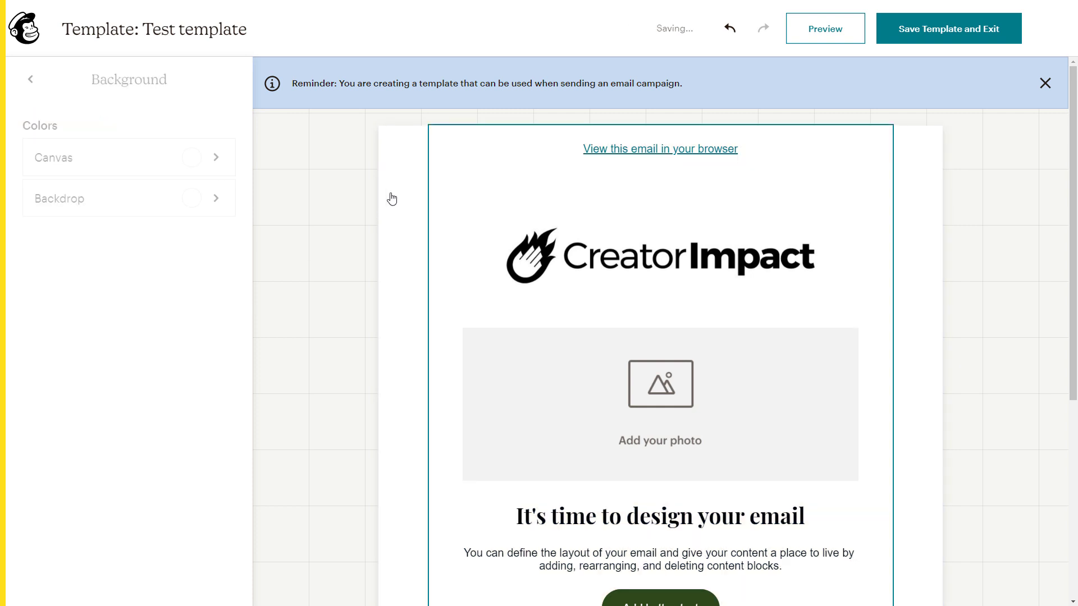
- Set the template's backdrop color to beige, and save the template and exit the editor
left_click(177, 211)
left_click(118, 123)
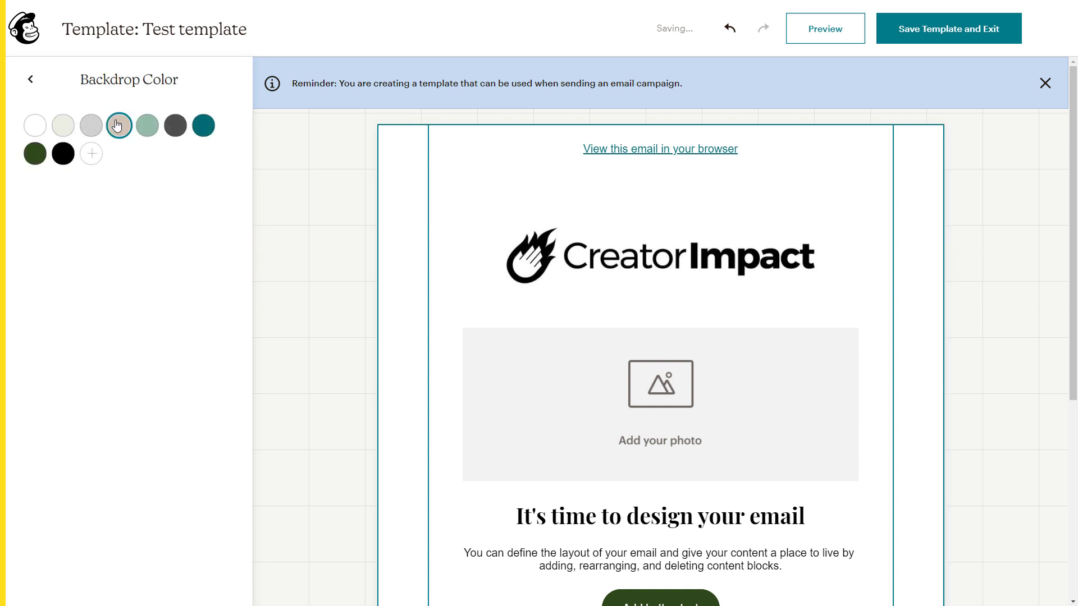
left_click(284, 278)
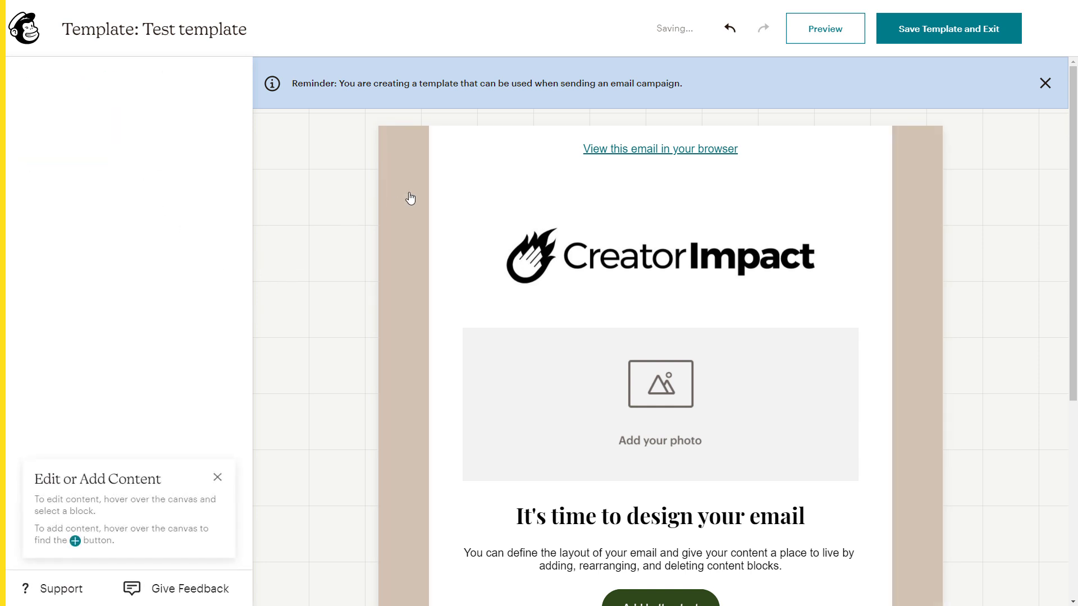
scroll(592, 390, "down", 5)
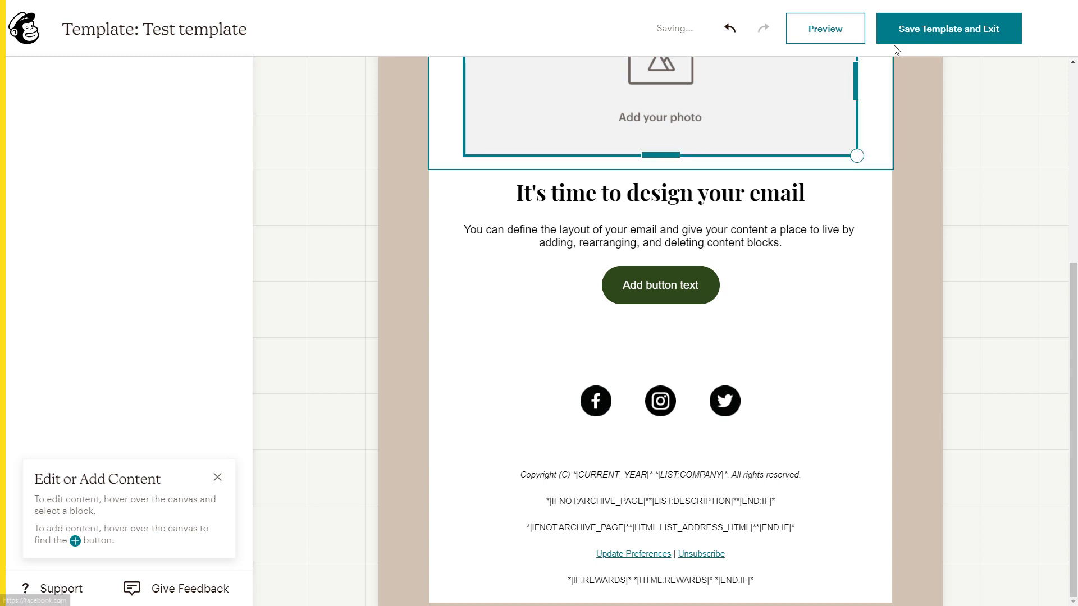
left_click(910, 39)
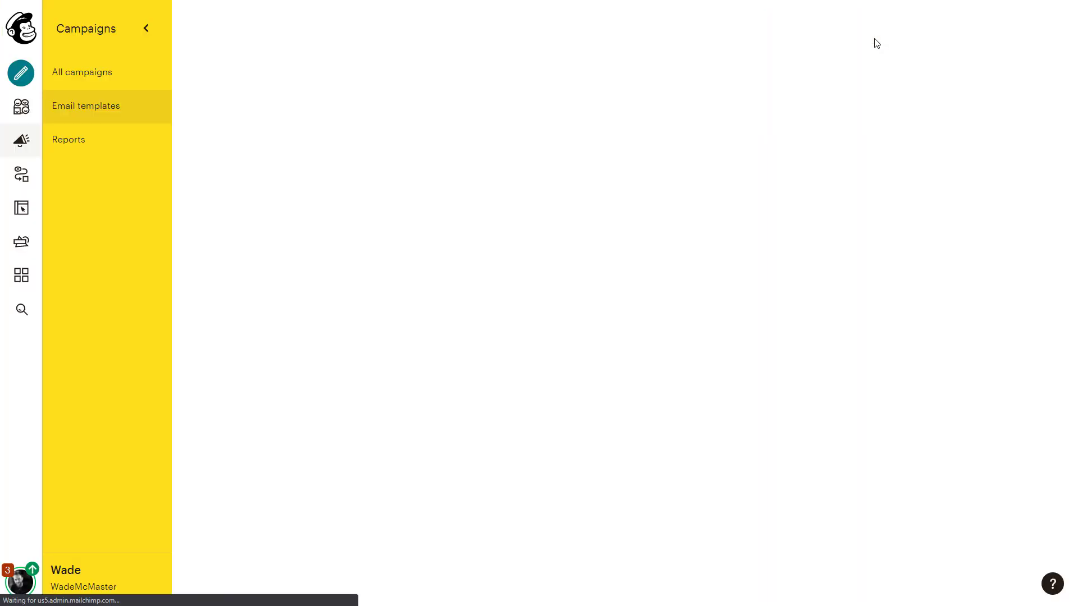
- Create a regular email campaign named "Test"
left_click(23, 75)
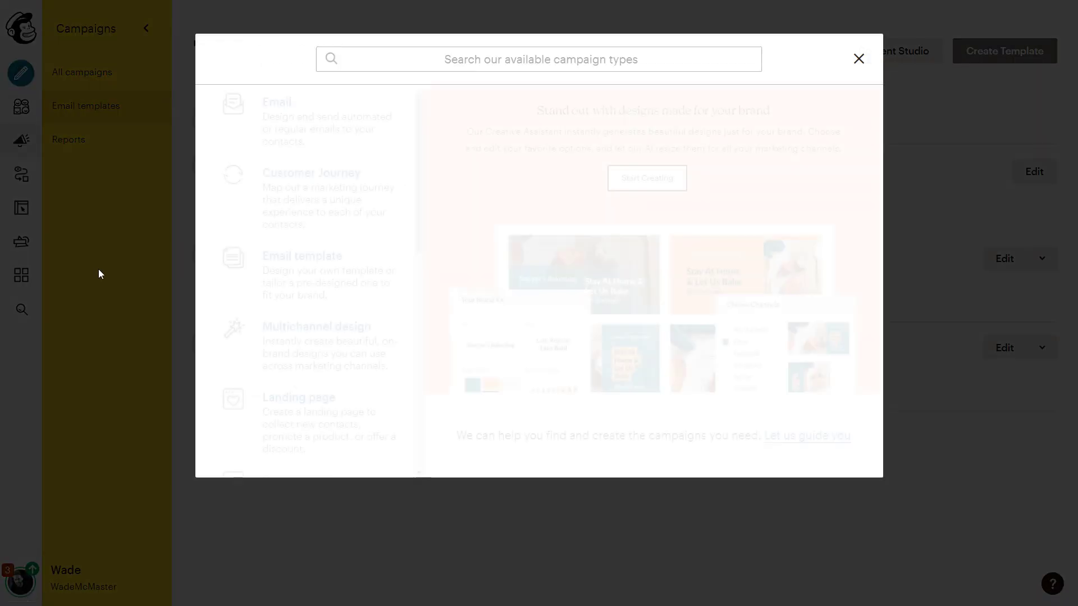
left_click(276, 107)
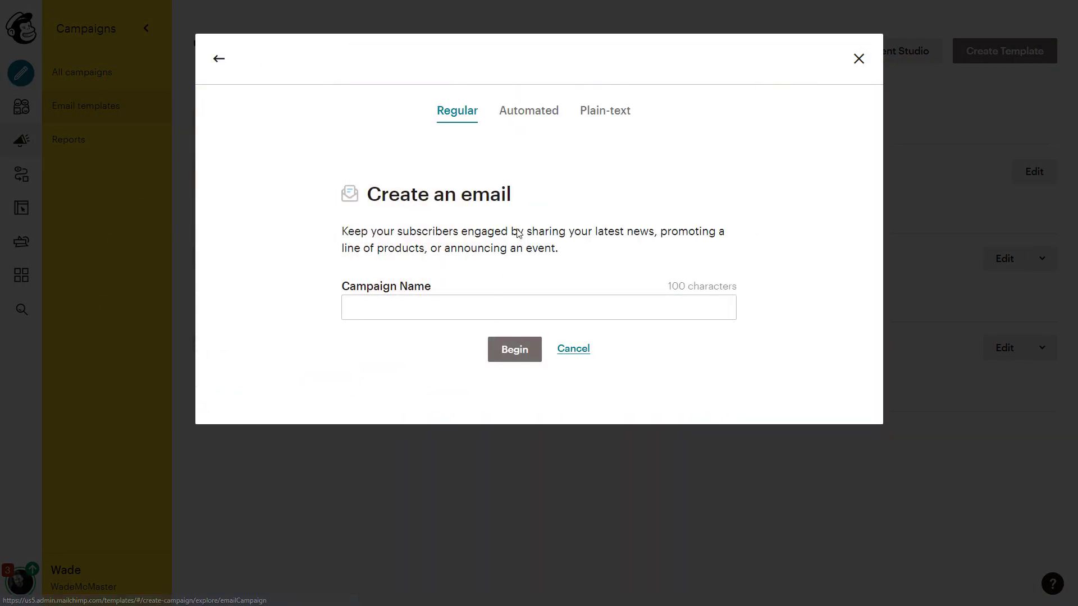
left_click(388, 310)
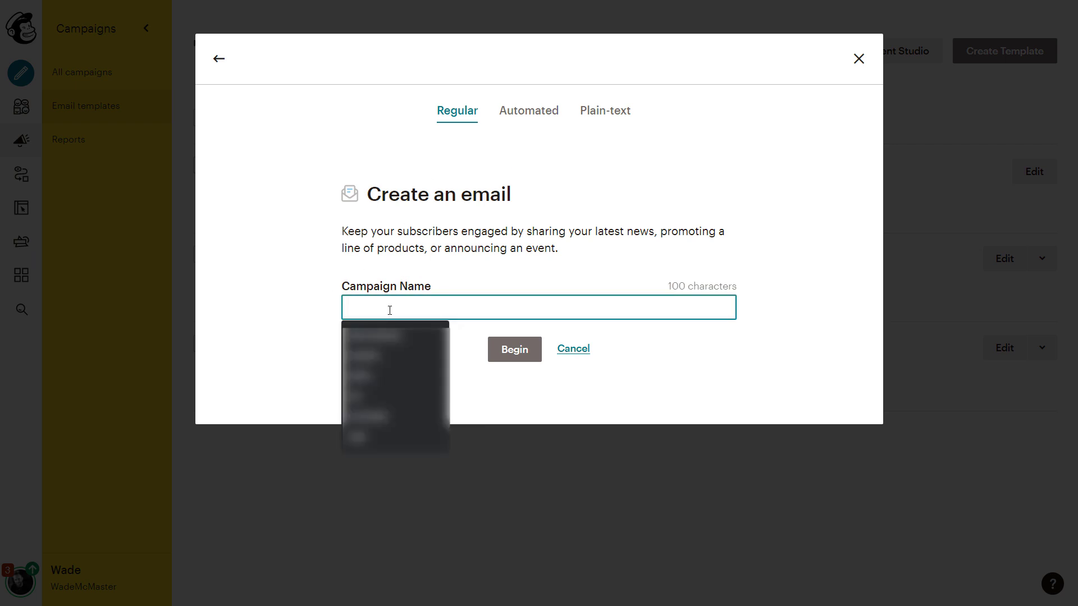
type("Test")
left_click(496, 349)
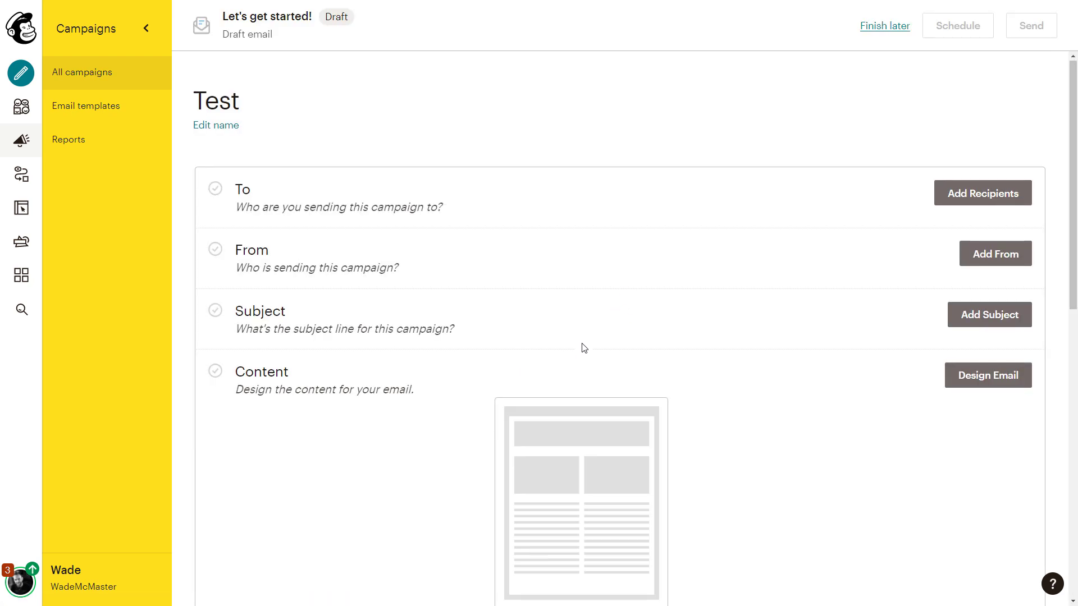
- Open the campaign's email design and bring up "Test template" among the saved templates
scroll(583, 348, "down", 5)
left_click(967, 107)
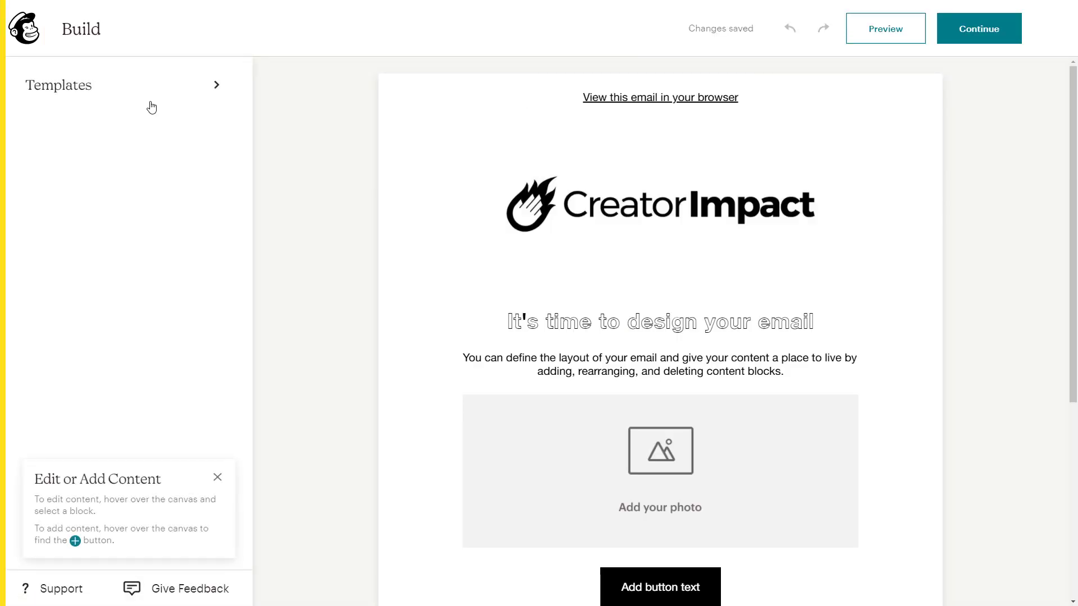
left_click(140, 92)
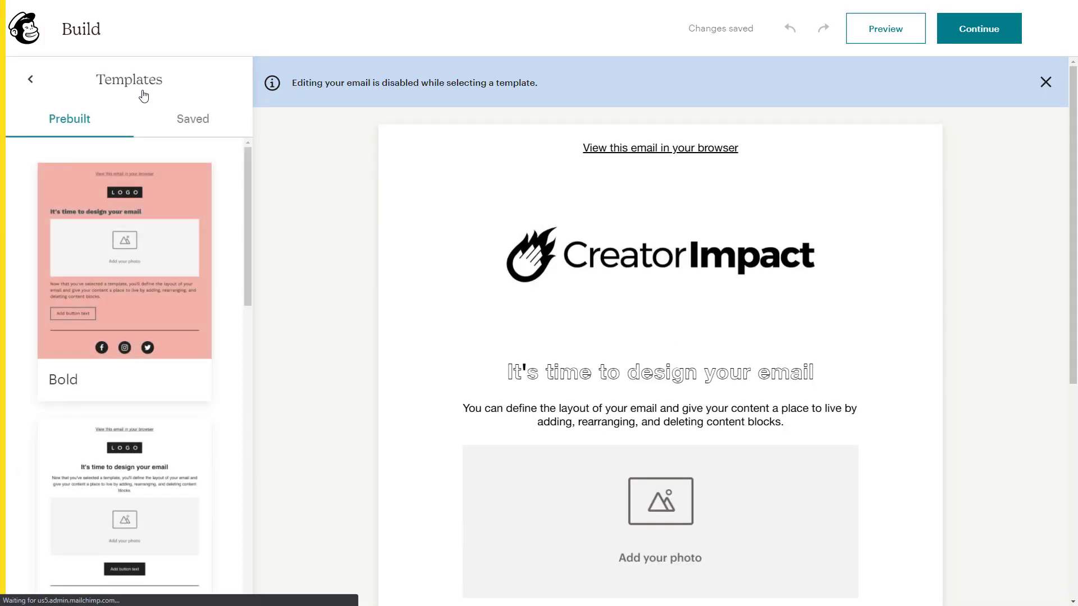
left_click(187, 121)
mouse_move(114, 311)
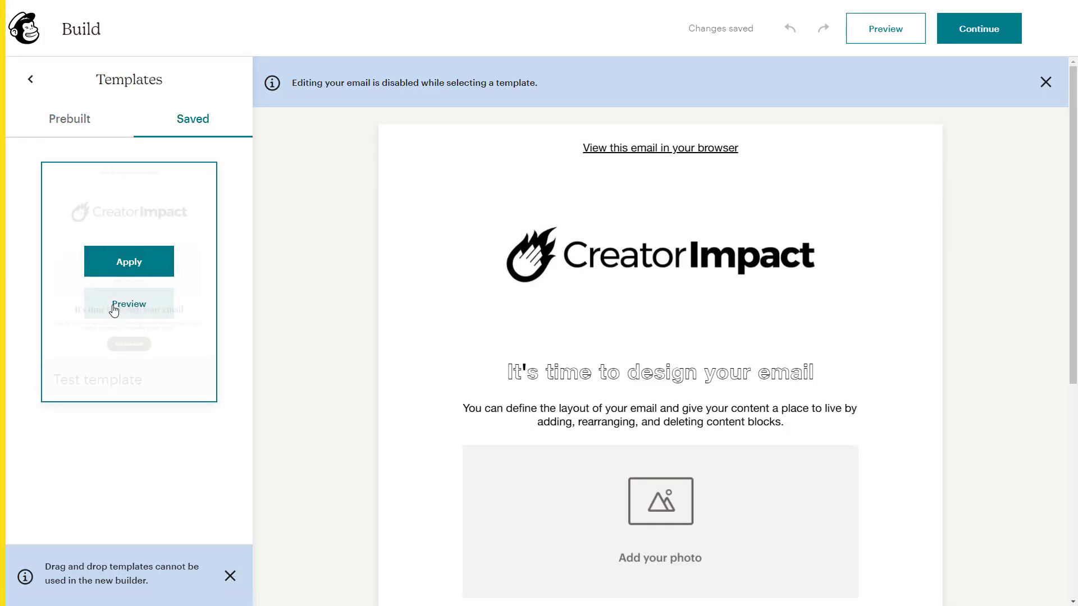